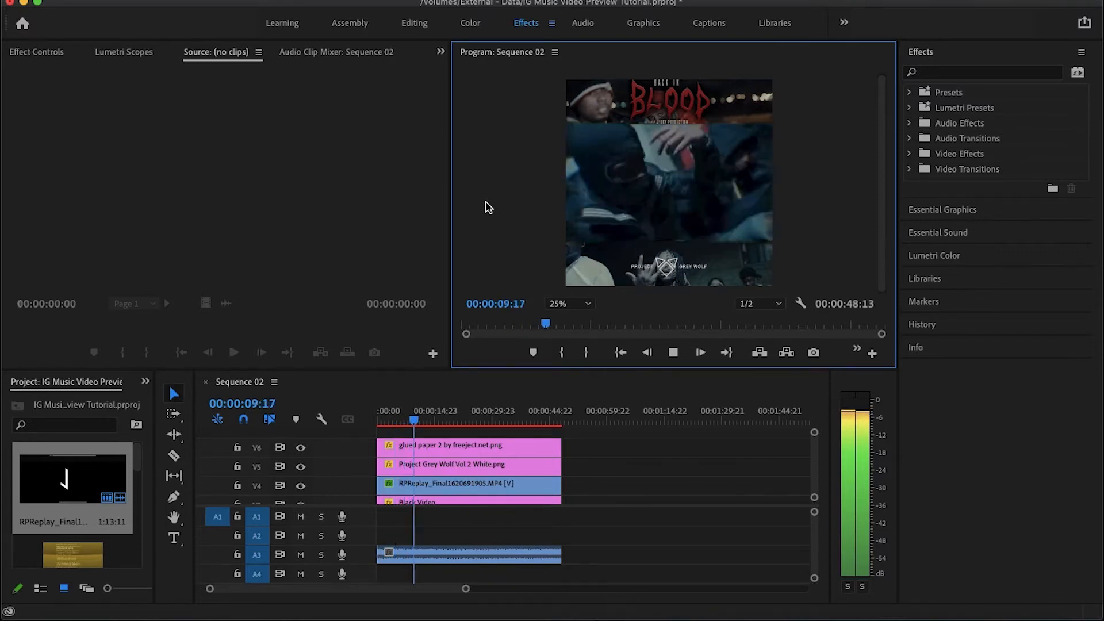
- Stop the preview playback and look through the media items in the project
key(space)
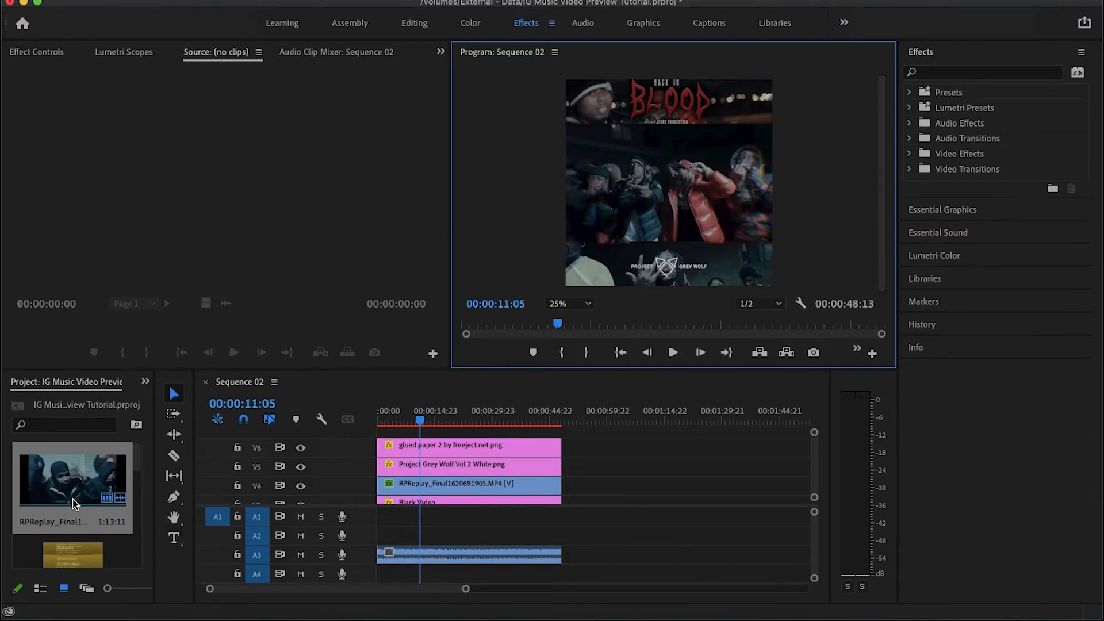
click(139, 477)
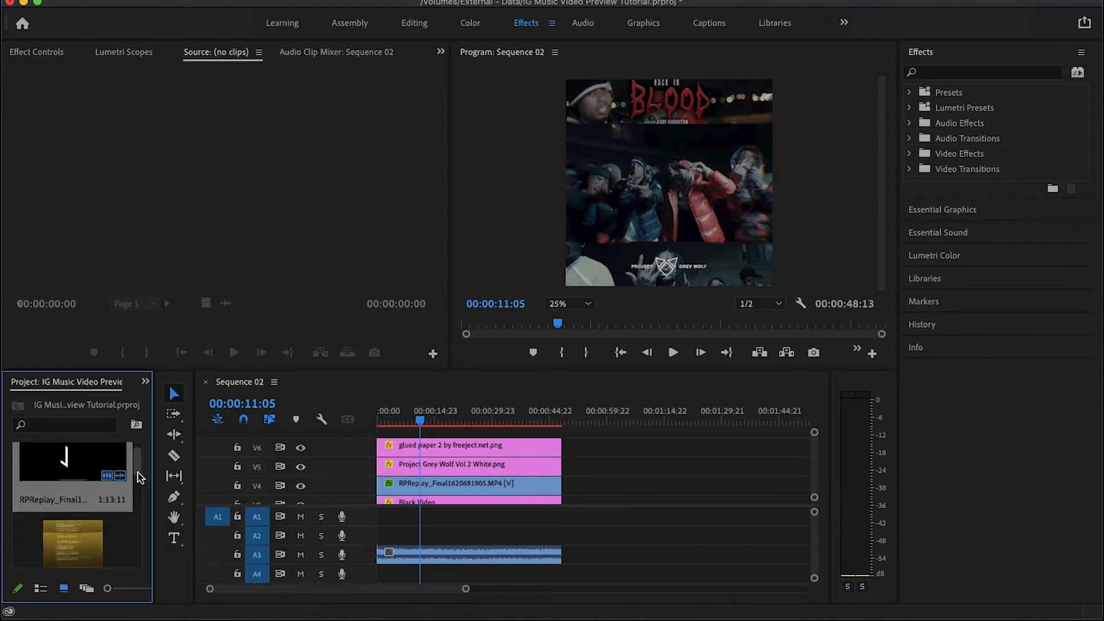
drag(140, 477, 144, 505)
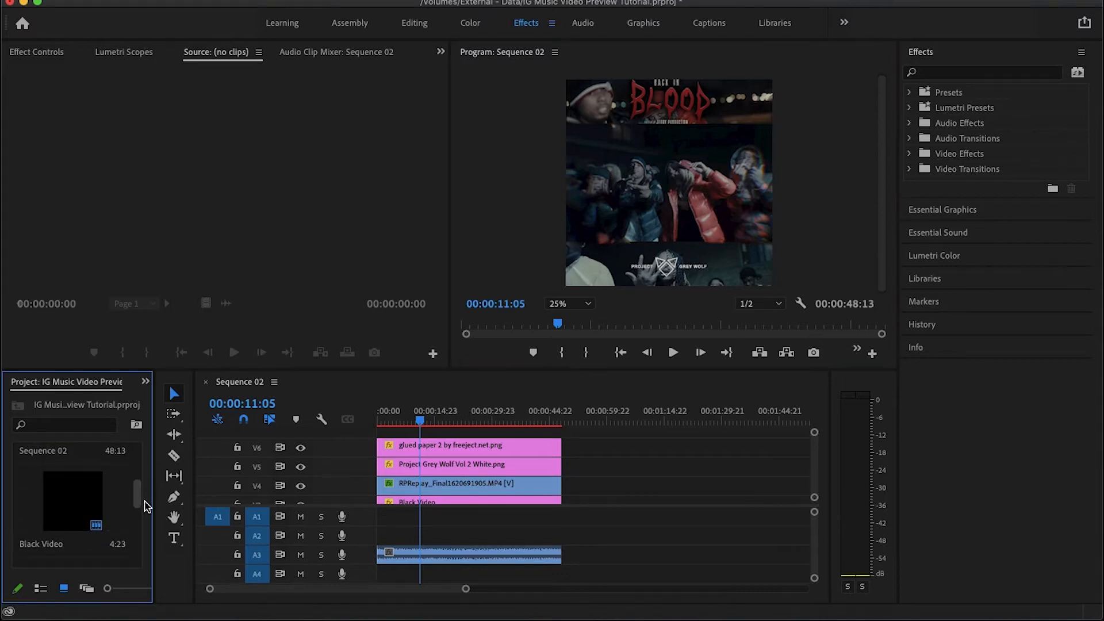
drag(144, 501, 145, 549)
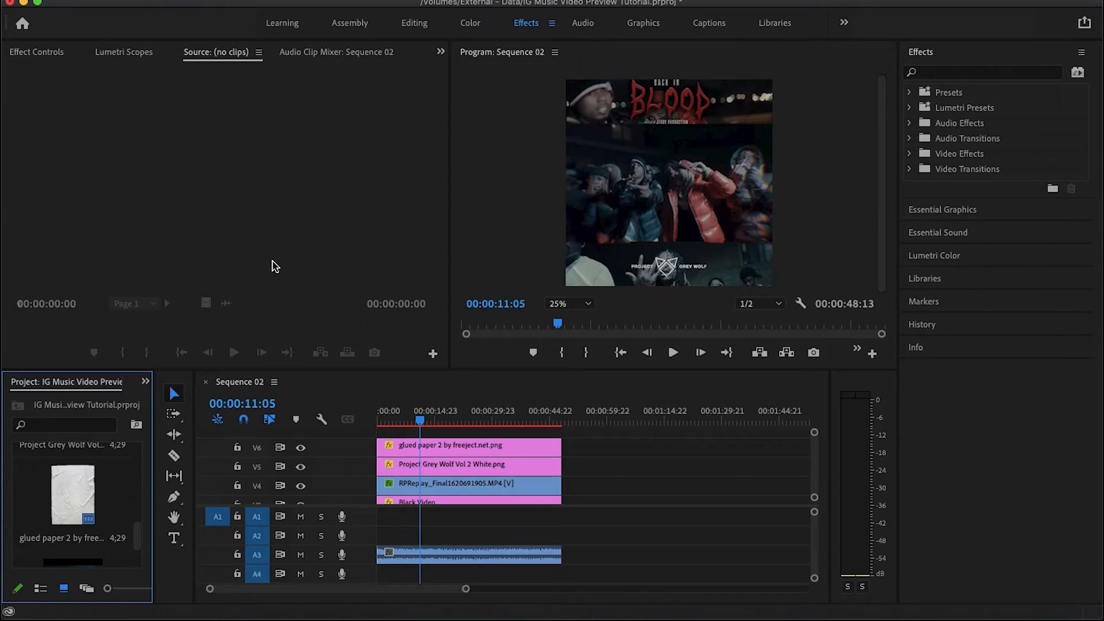
- Start a new sequence with a square frame size of 1080 by 1080
click(242, 0)
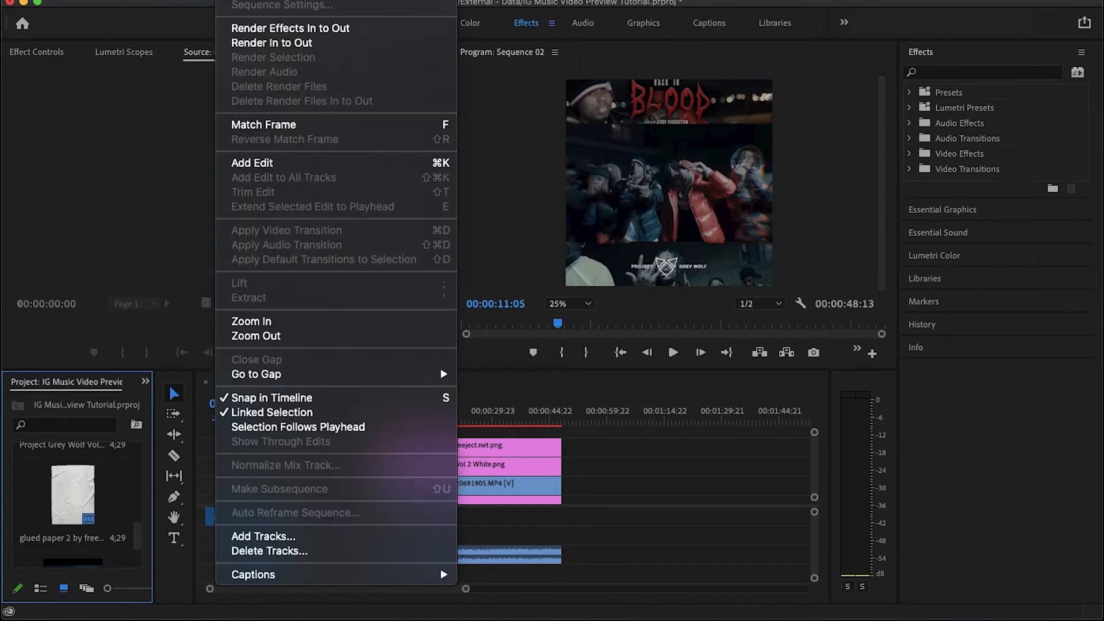
mouse_move(135, 0)
mouse_move(180, 5)
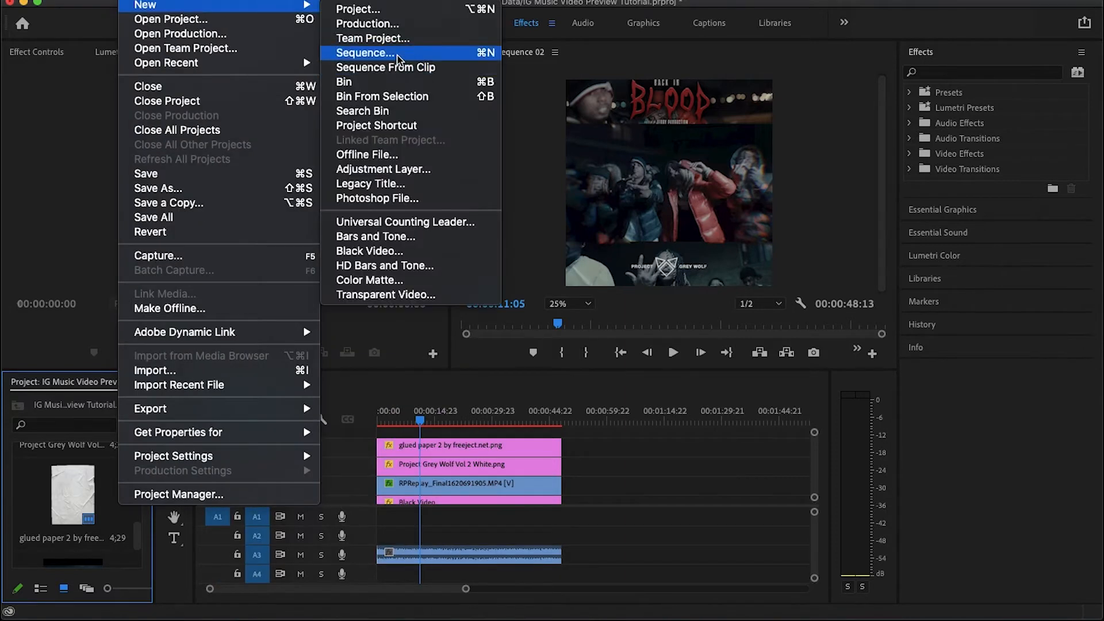
click(398, 54)
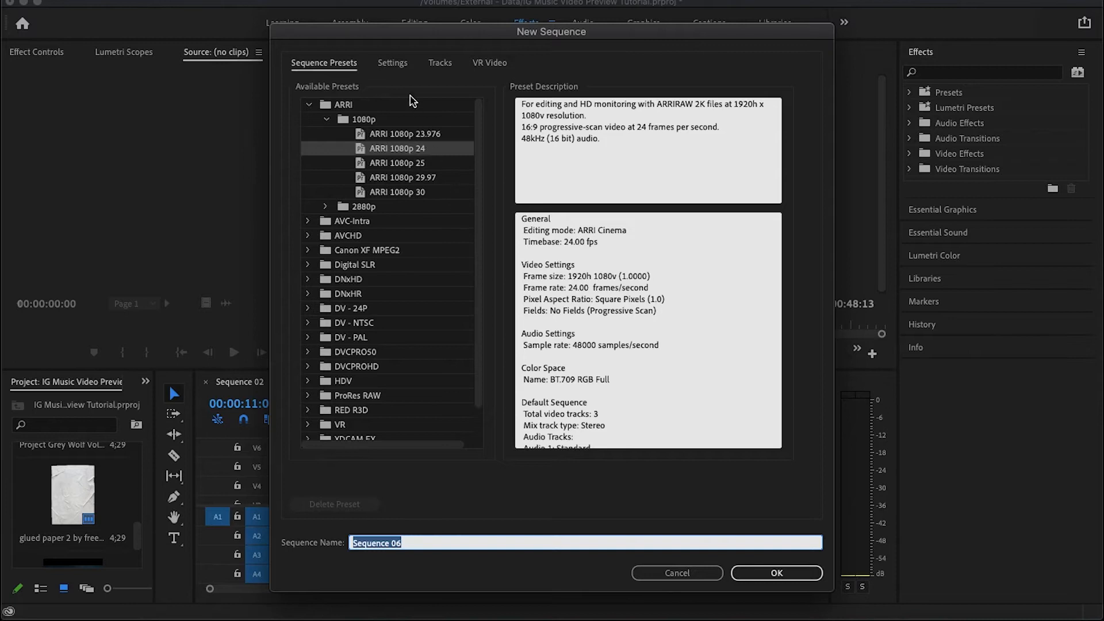
click(394, 63)
click(443, 153)
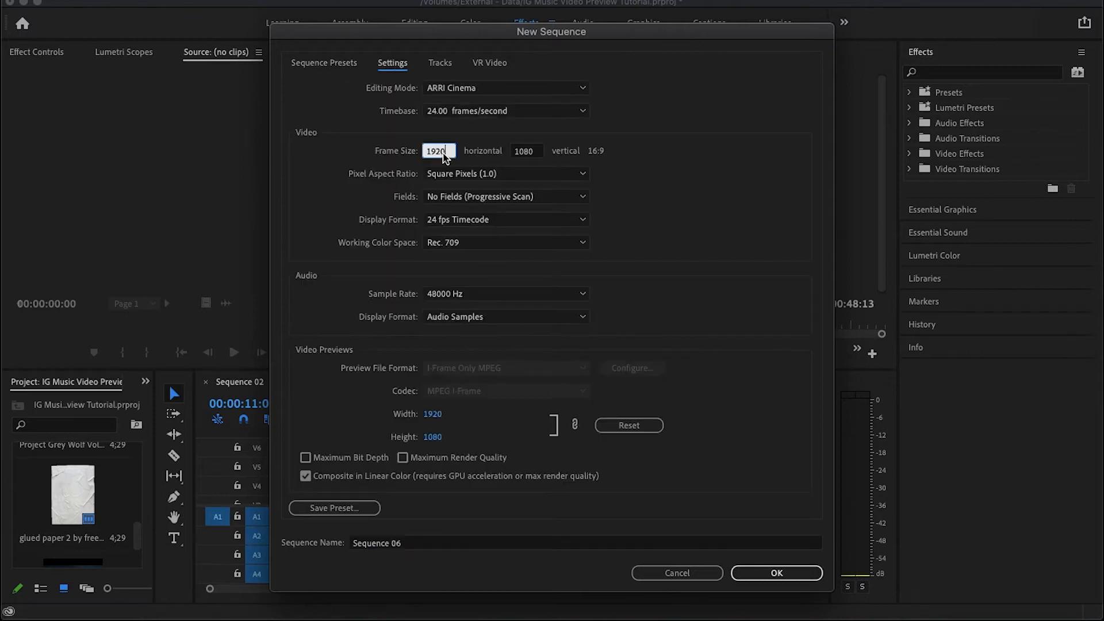
double_click(443, 154)
text(1080)
click(637, 152)
- Set the new sequence to 7 video tracks and create it
click(440, 63)
click(428, 107)
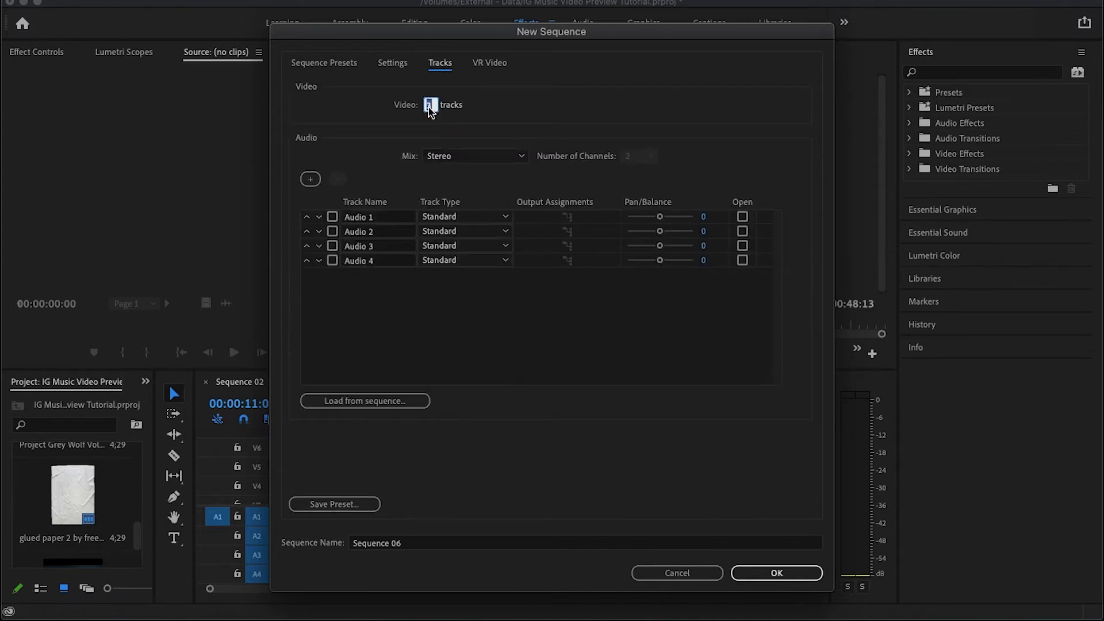
text(7)
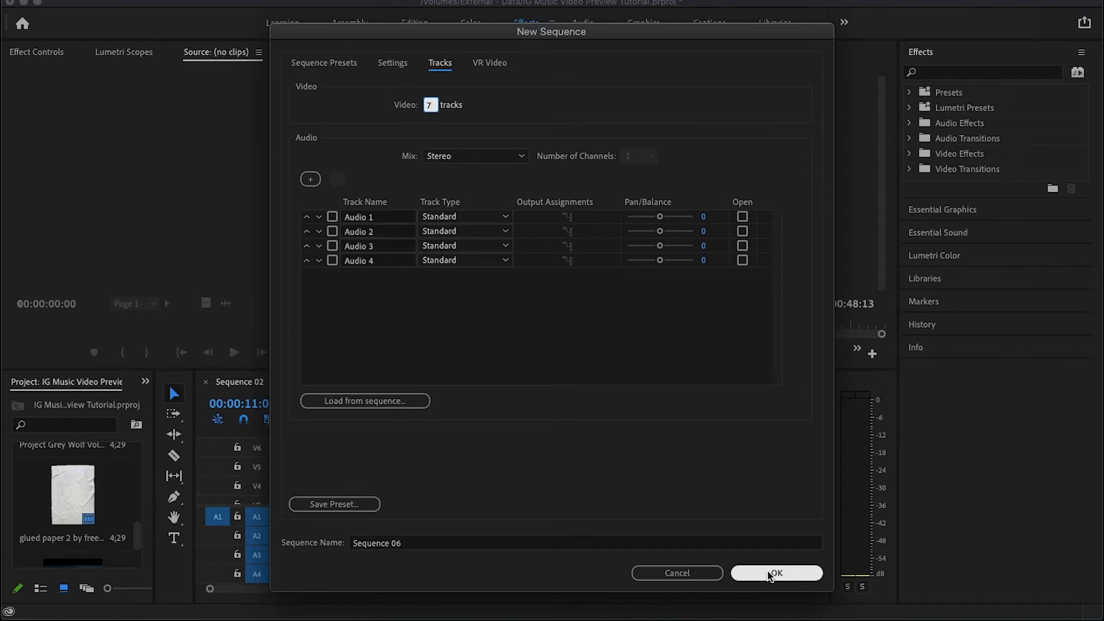
click(770, 574)
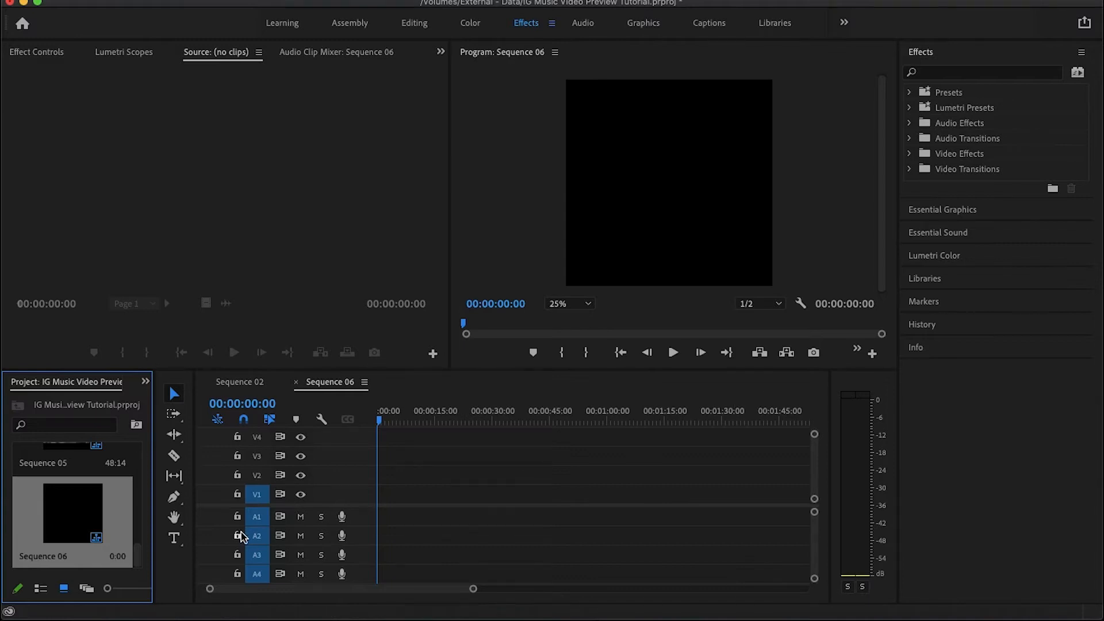
- Place the RPReplay_Final1620691905.MP4 clip at the start of track V4, keeping the existing sequence settings
click(83, 466)
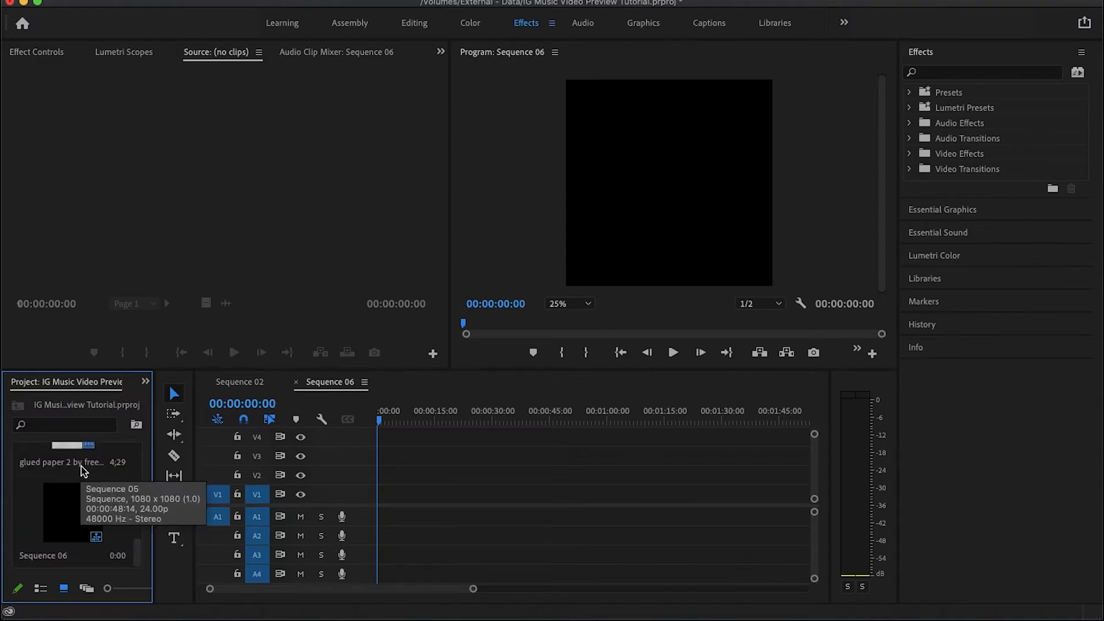
scroll(84, 472, up, 2)
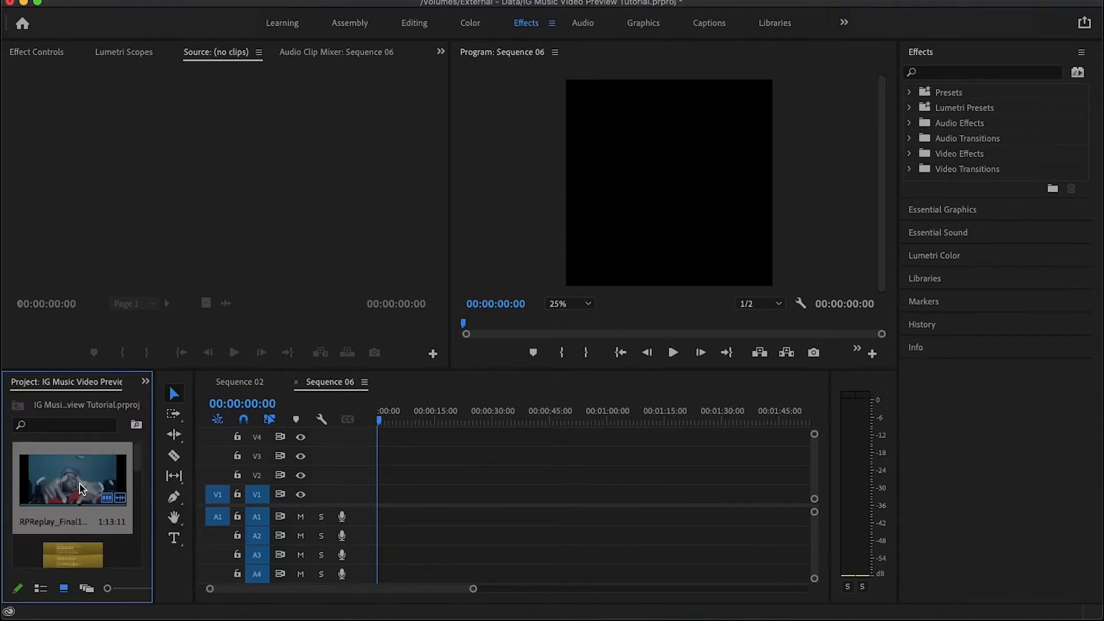
drag(81, 488, 355, 448)
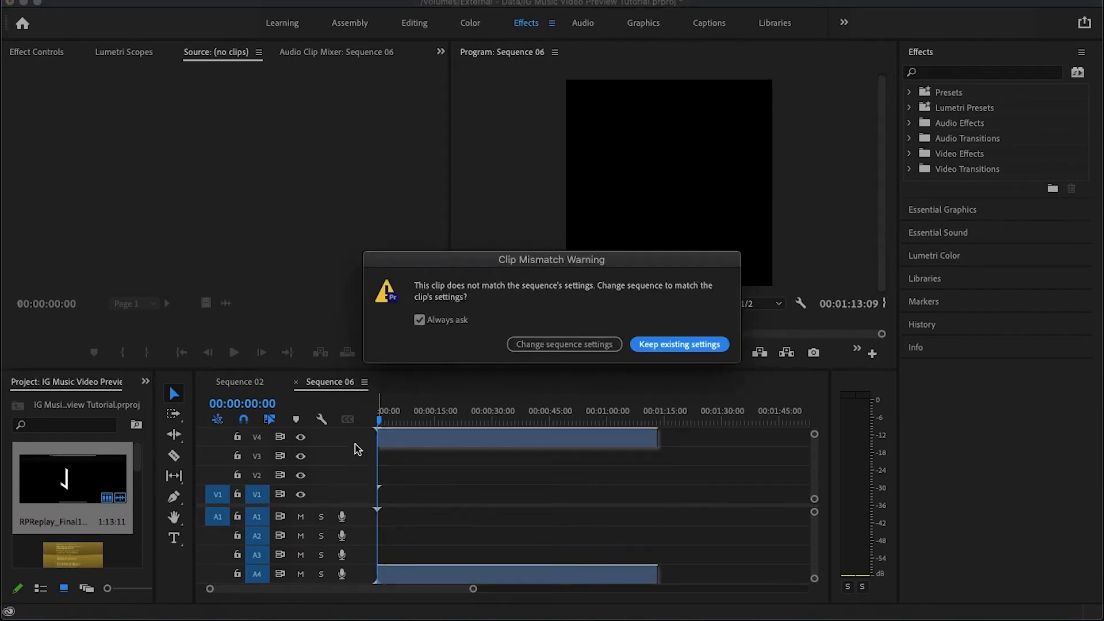
click(675, 345)
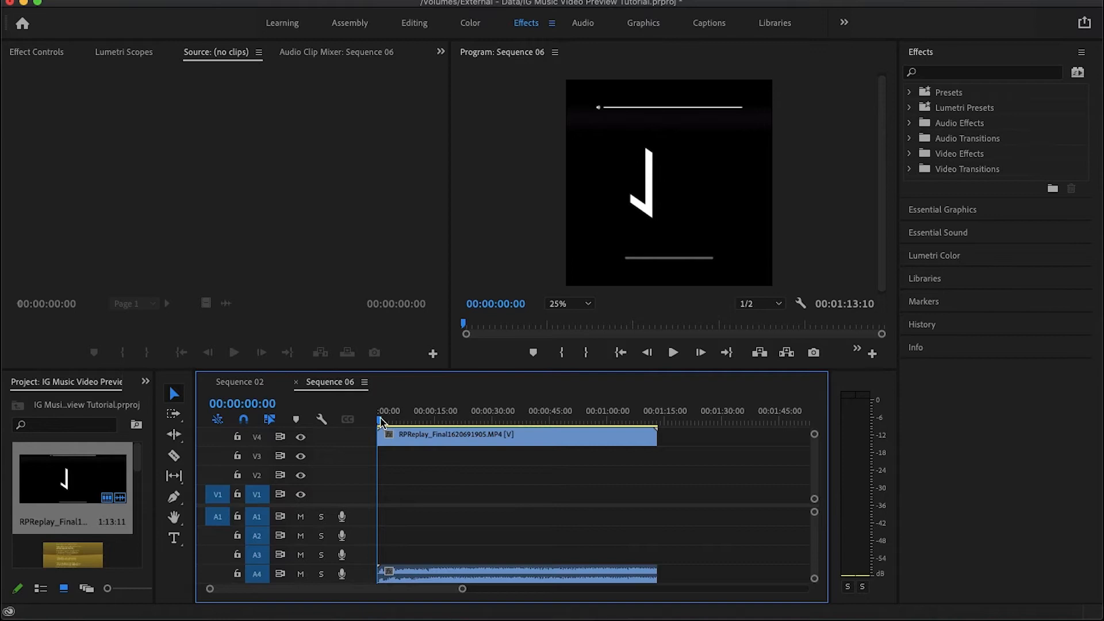
- At 00:00:22:17, scale the clip down about its centre, leaving wider black bands above and below it
drag(382, 420, 467, 430)
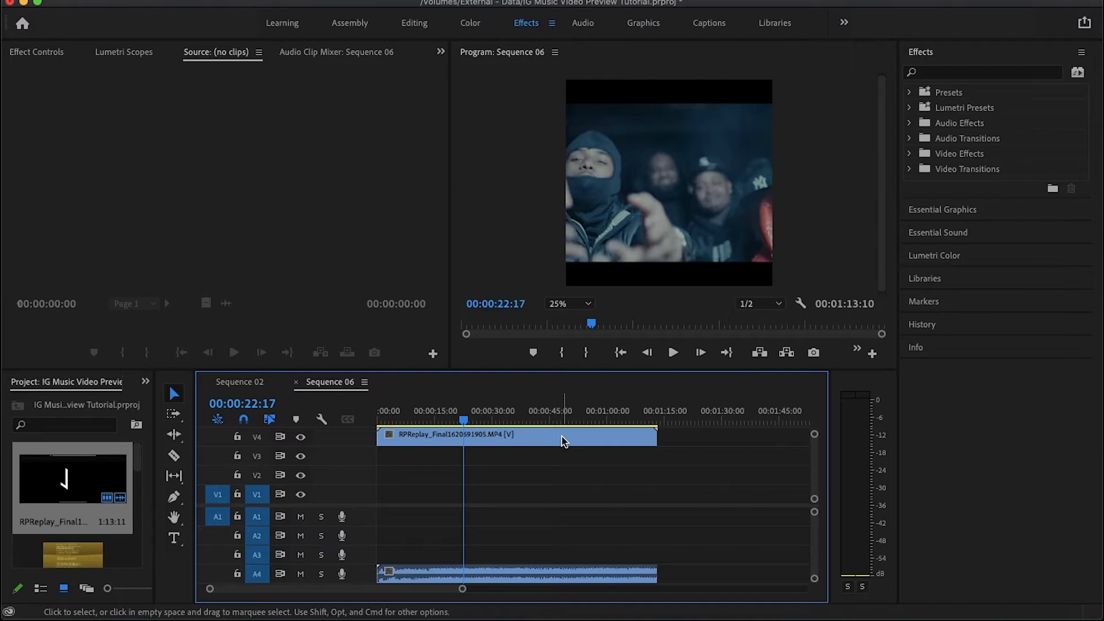
click(647, 217)
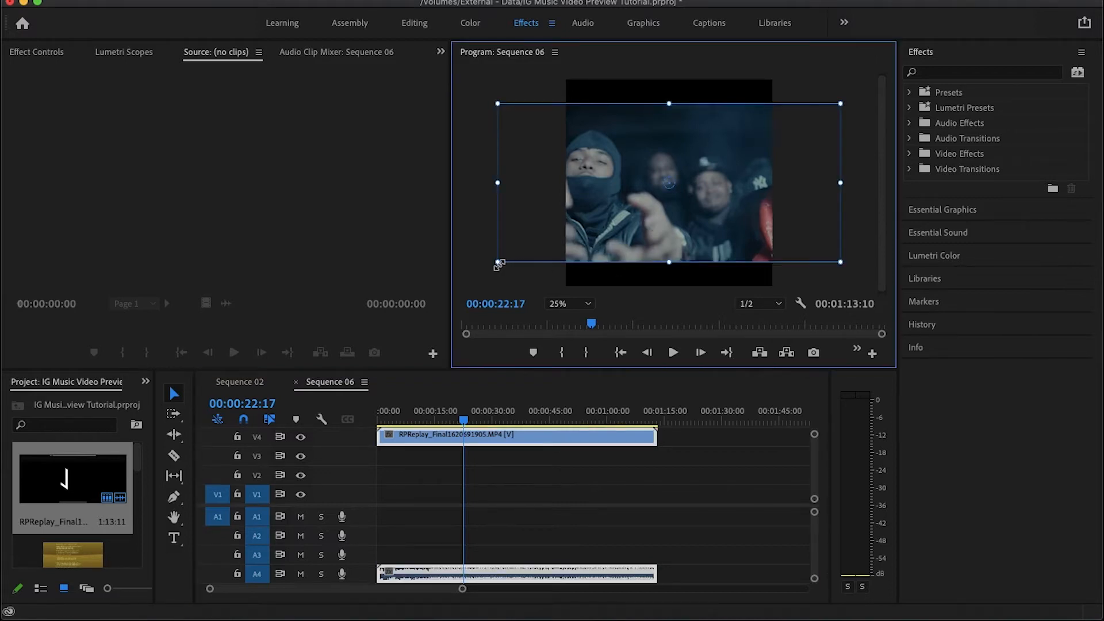
drag(498, 265, 556, 246)
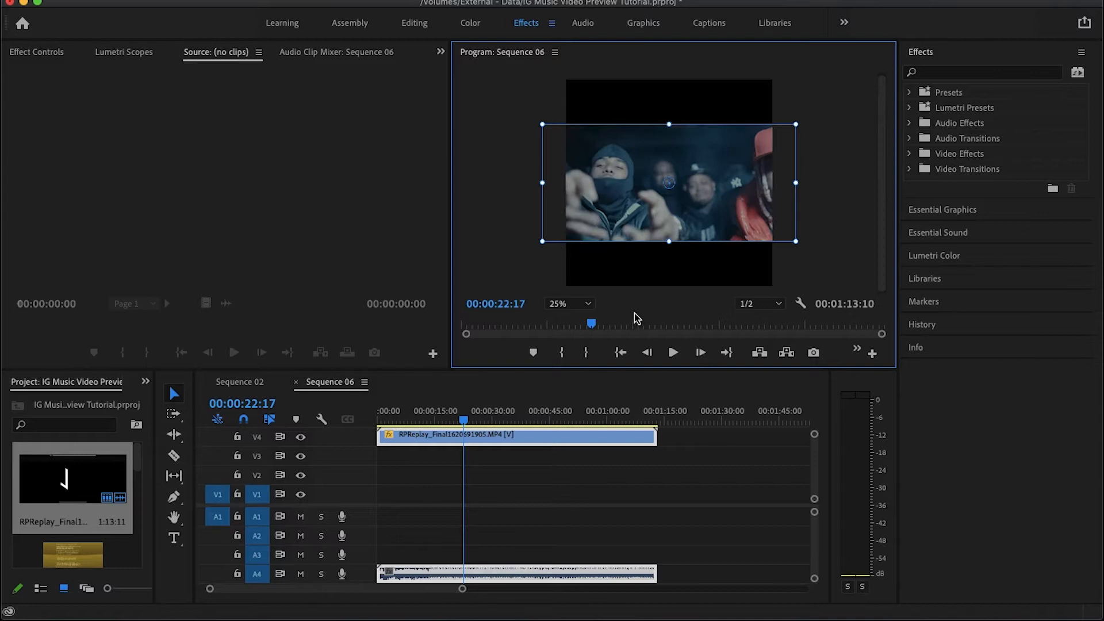
- Split the clip on V4 into two segments at 00:00:22:17
key(c)
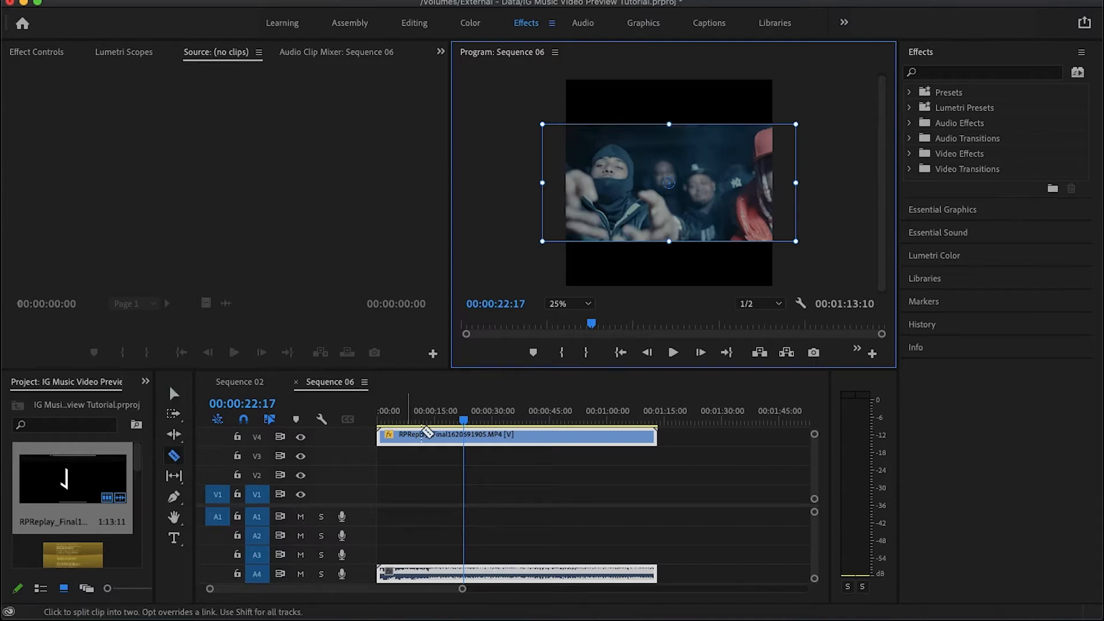
click(466, 438)
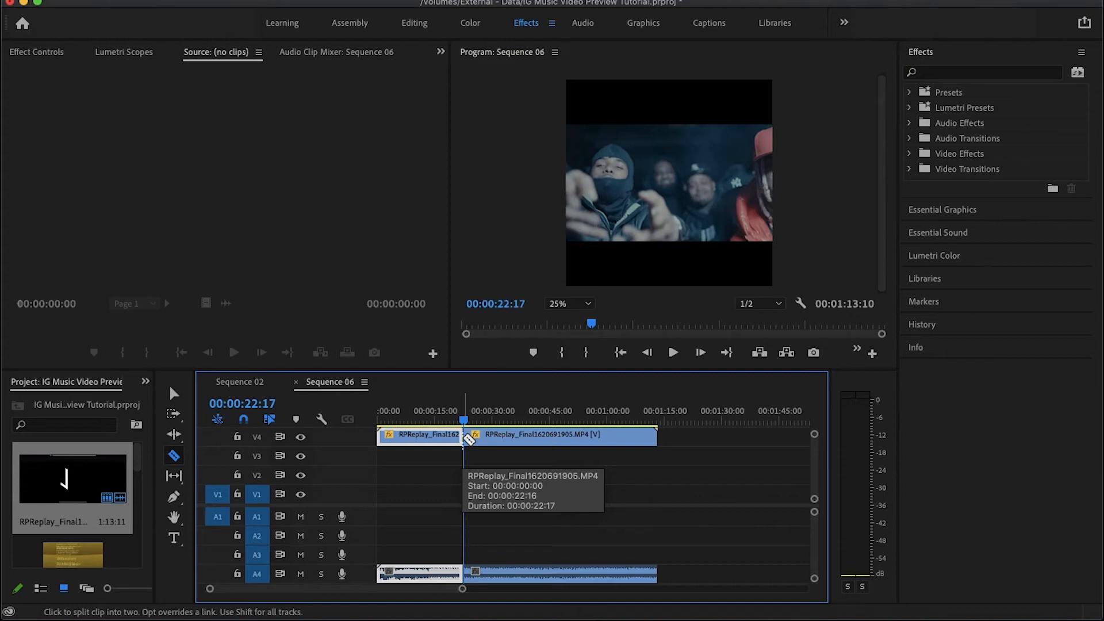
key(v)
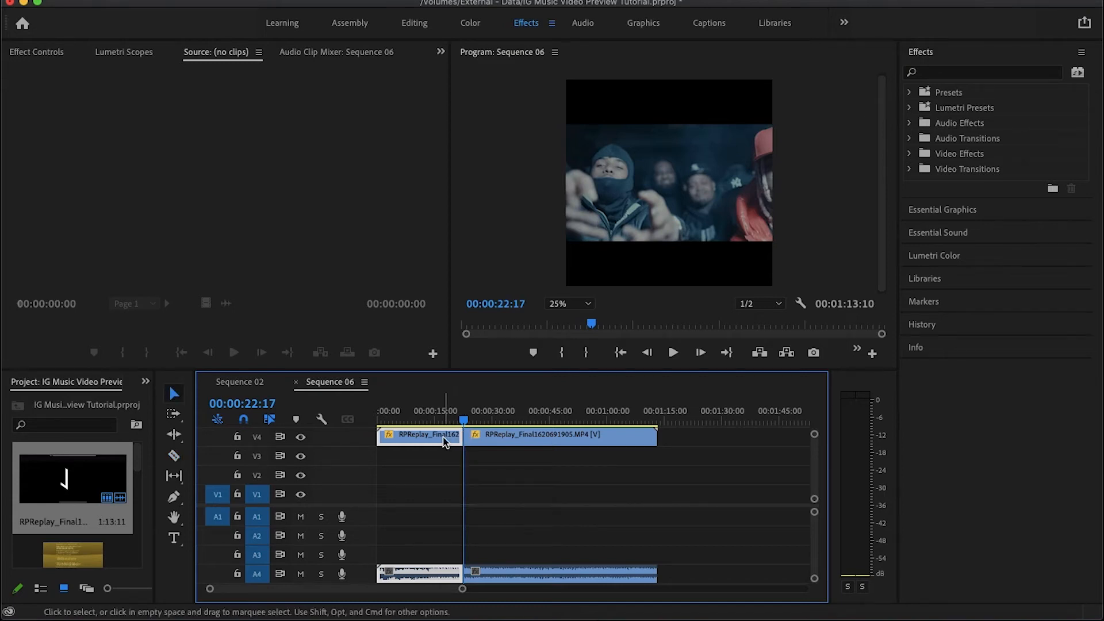
- Move the first segment down to V3 and add a frame hold at the title shot, 00:00:06:19
drag(444, 442, 402, 427)
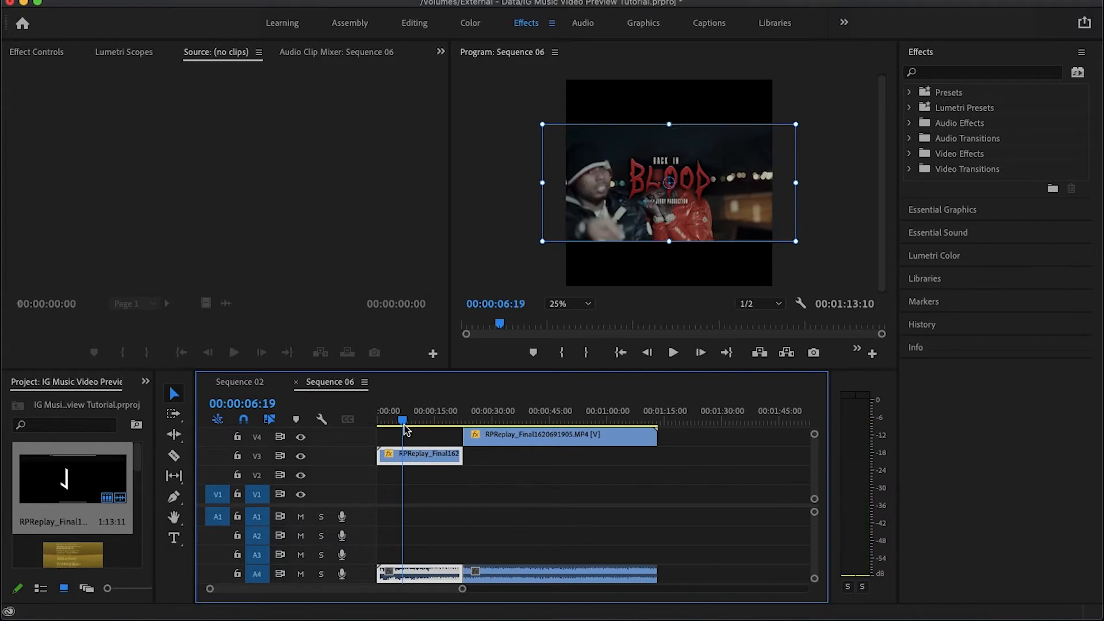
right_click(410, 460)
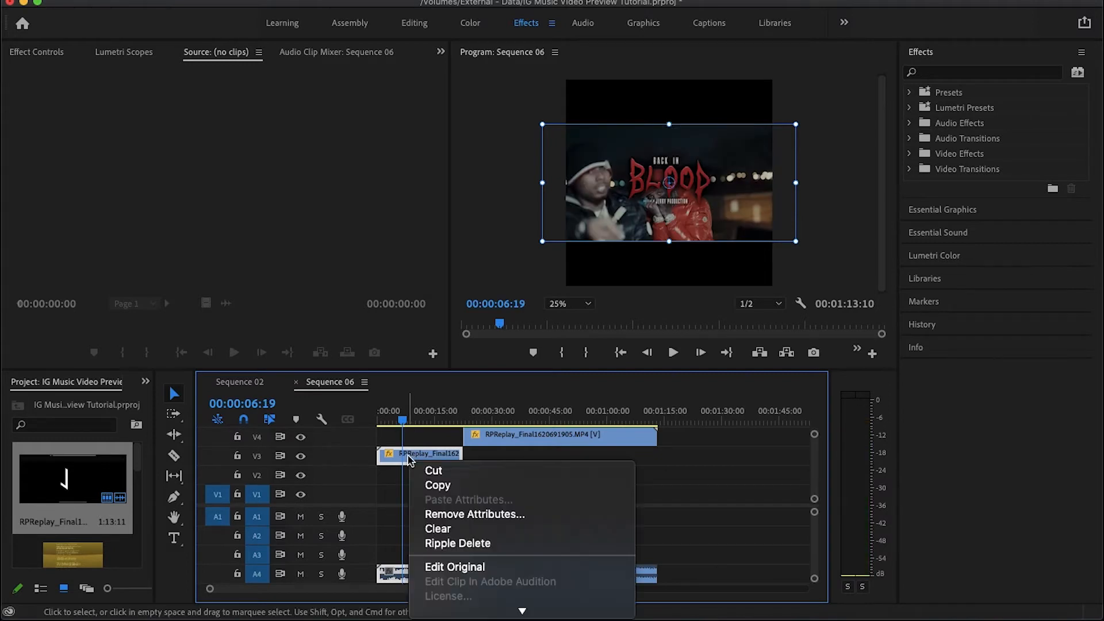
scroll(460, 526, down, 10)
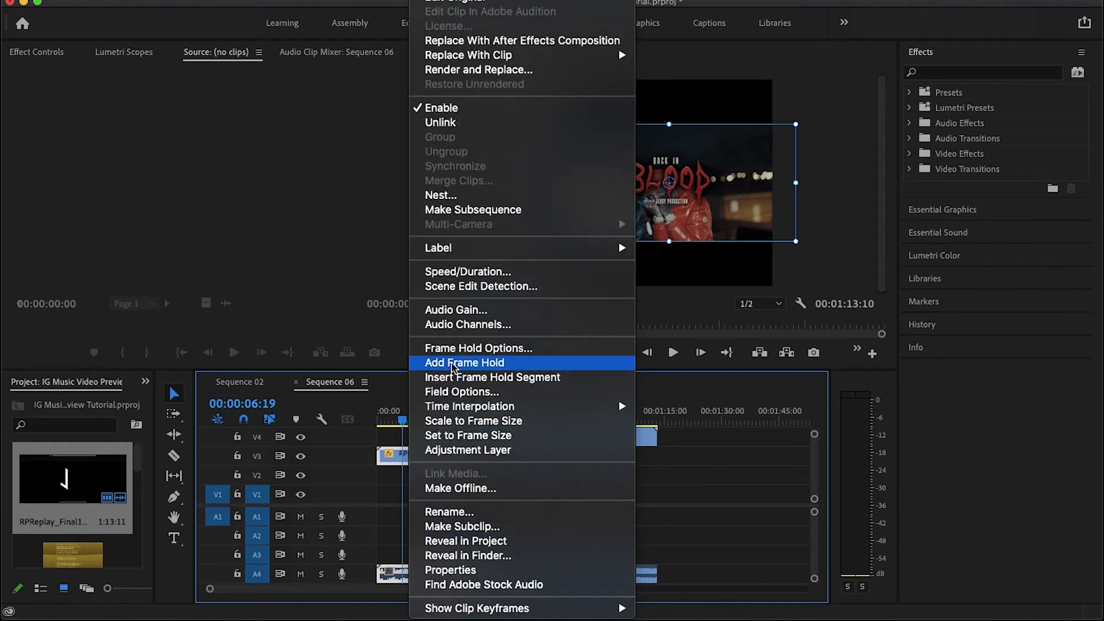
click(452, 366)
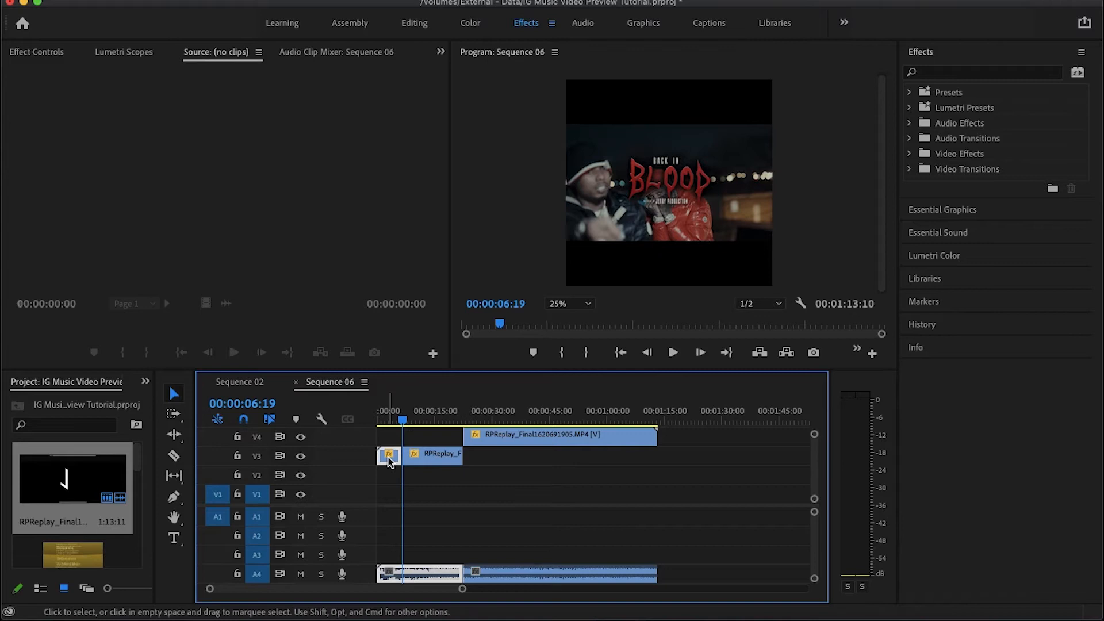
- Delete the footage before the frame hold and make the frozen clip run from the sequence start to about 00:01:02:22
key(Delete)
drag(406, 457, 377, 458)
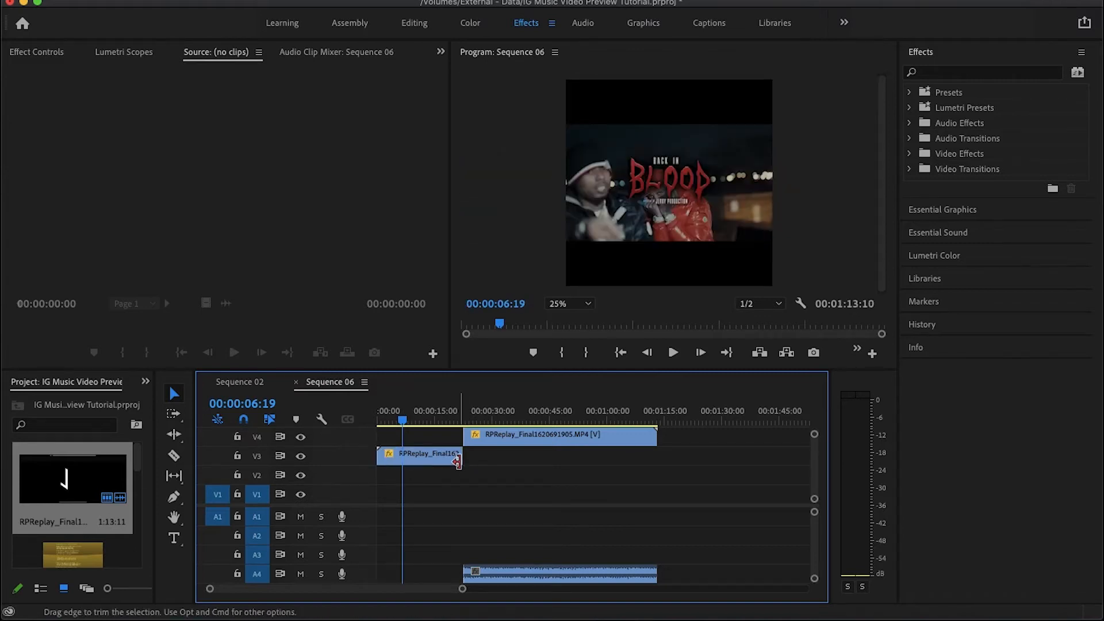
drag(458, 462, 616, 460)
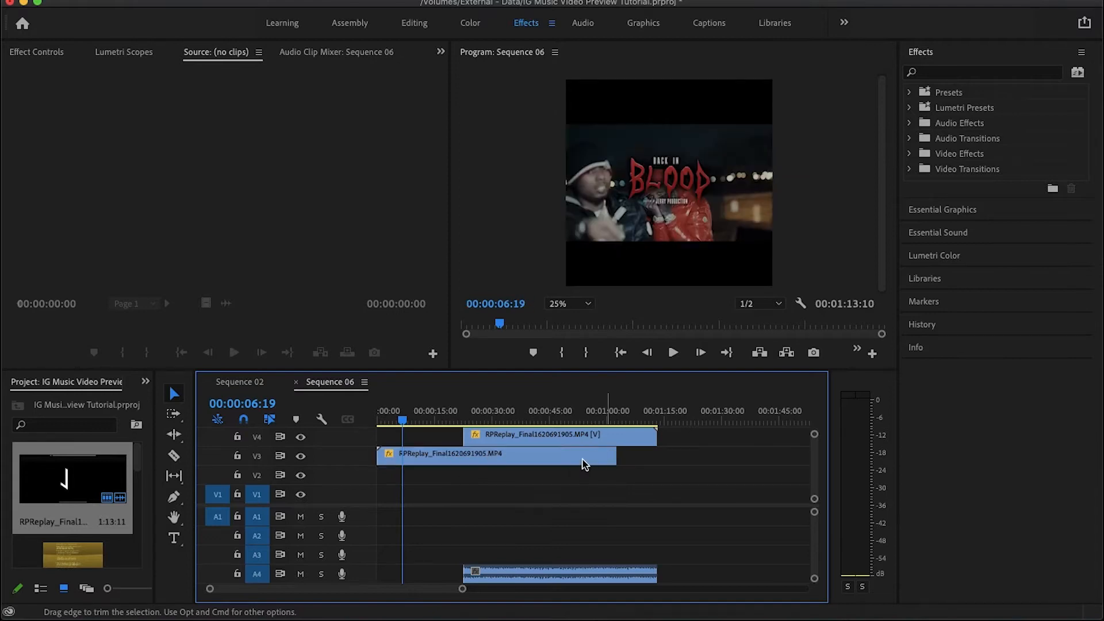
- Move the frozen title picture up so it sits against the upper edge of the square frame
click(671, 199)
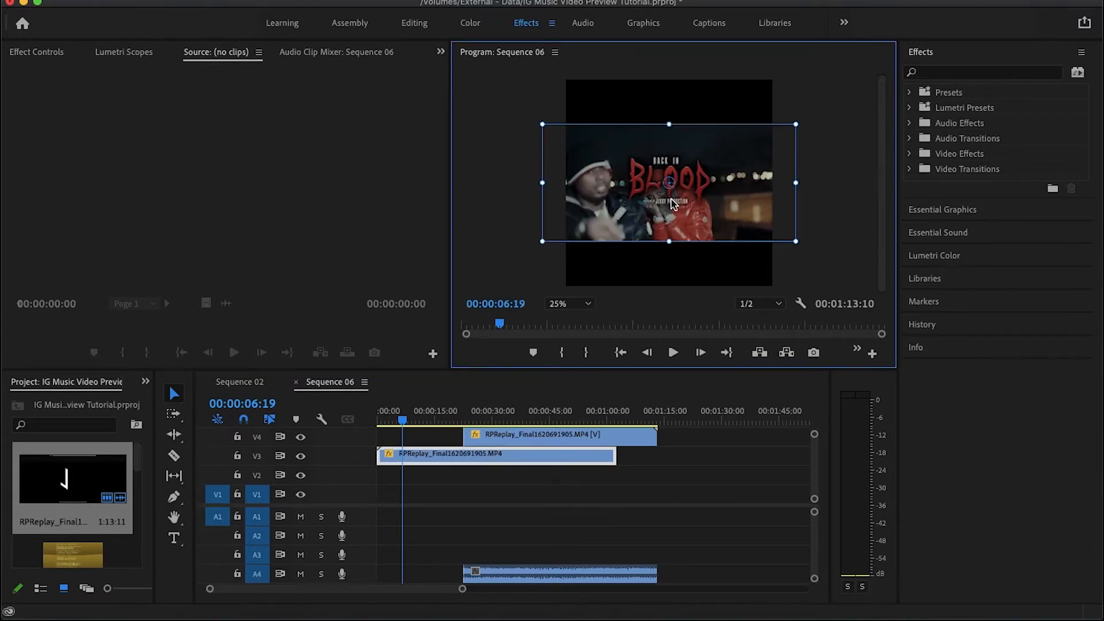
drag(699, 214, 701, 136)
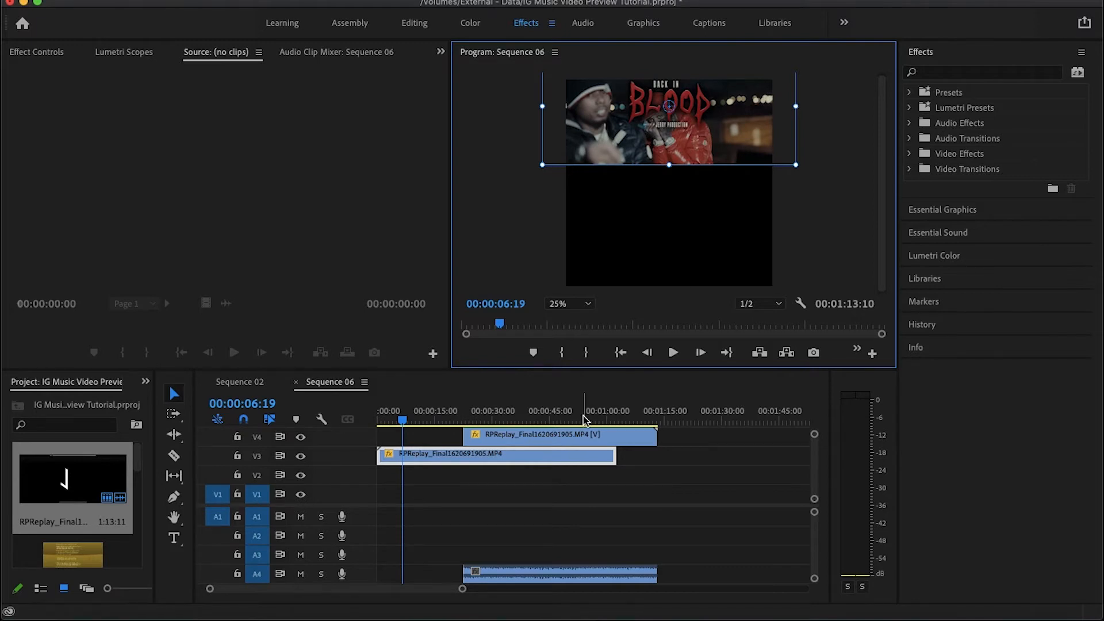
- Move the main clip on V4 to the sequence start and trim the frozen V3 clip to the same end
click(572, 437)
drag(572, 437, 483, 442)
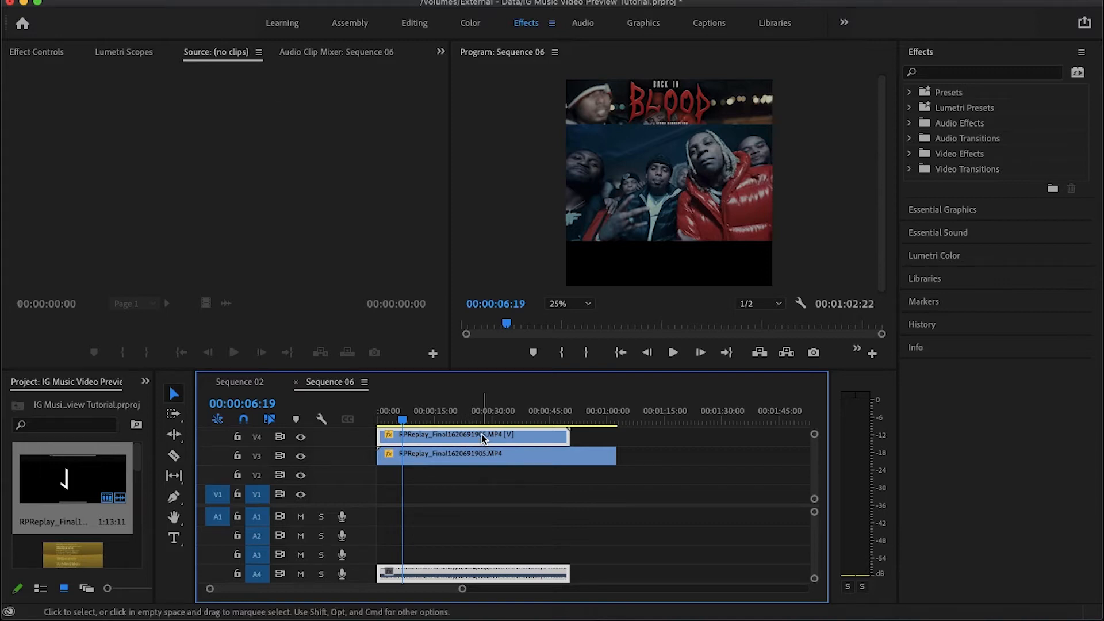
drag(615, 455, 569, 455)
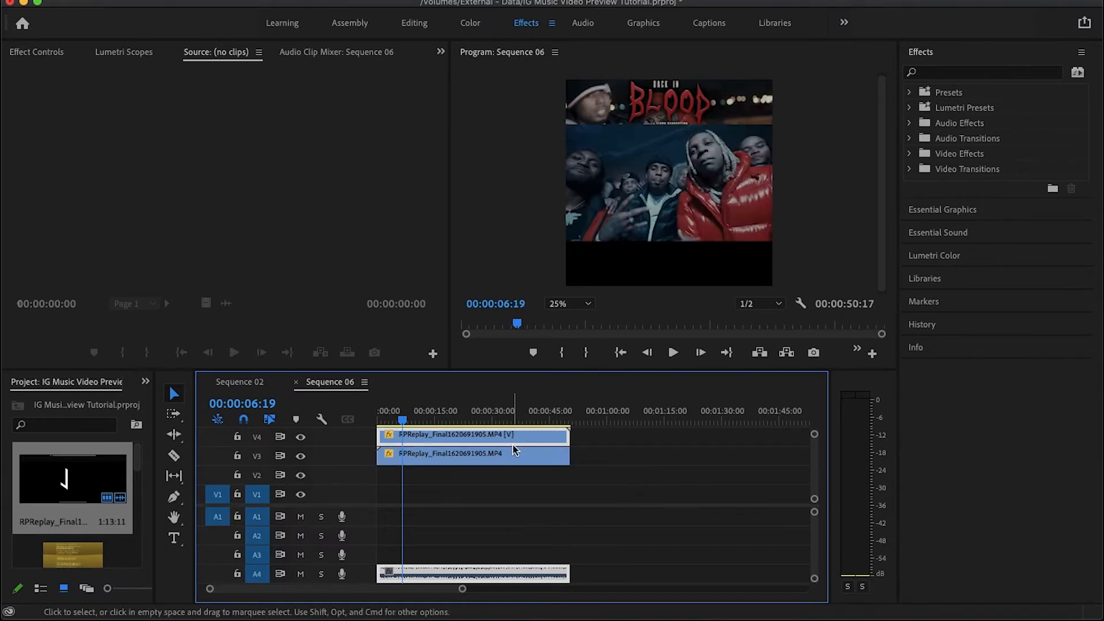
- Duplicate the main V4 clip onto V2 and move the playhead to the shot at 00:00:37:14
drag(513, 449, 514, 475)
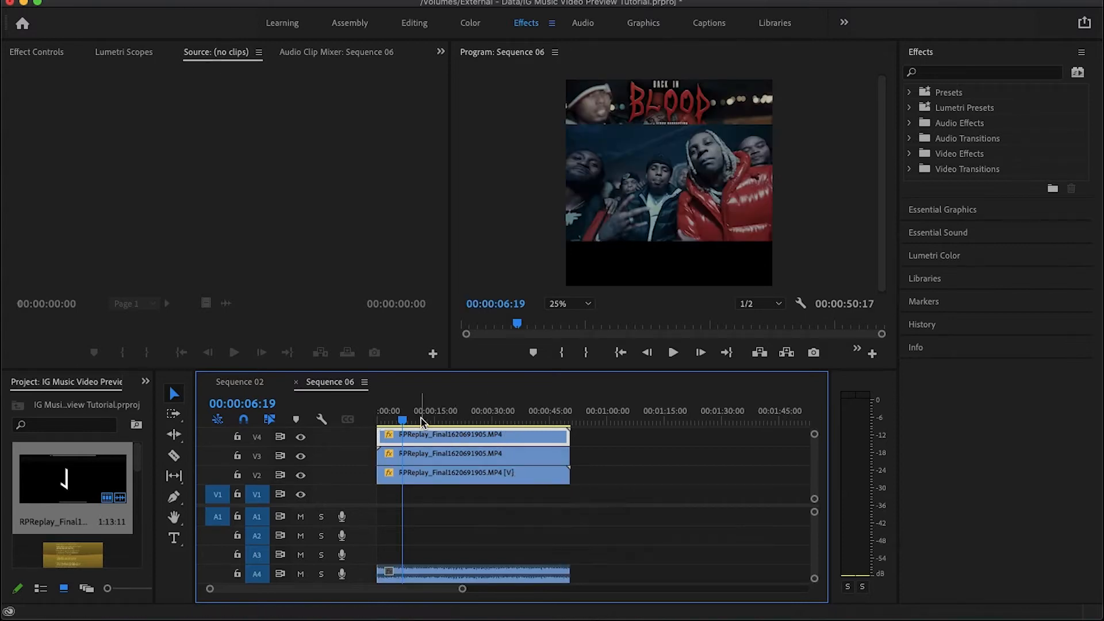
drag(420, 420, 523, 420)
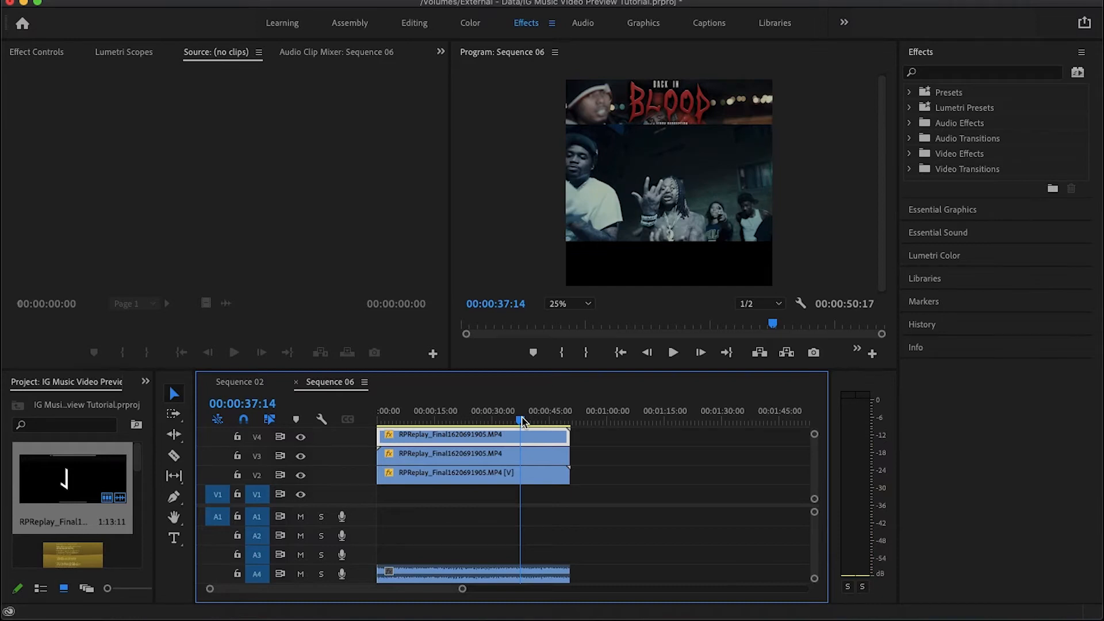
click(506, 479)
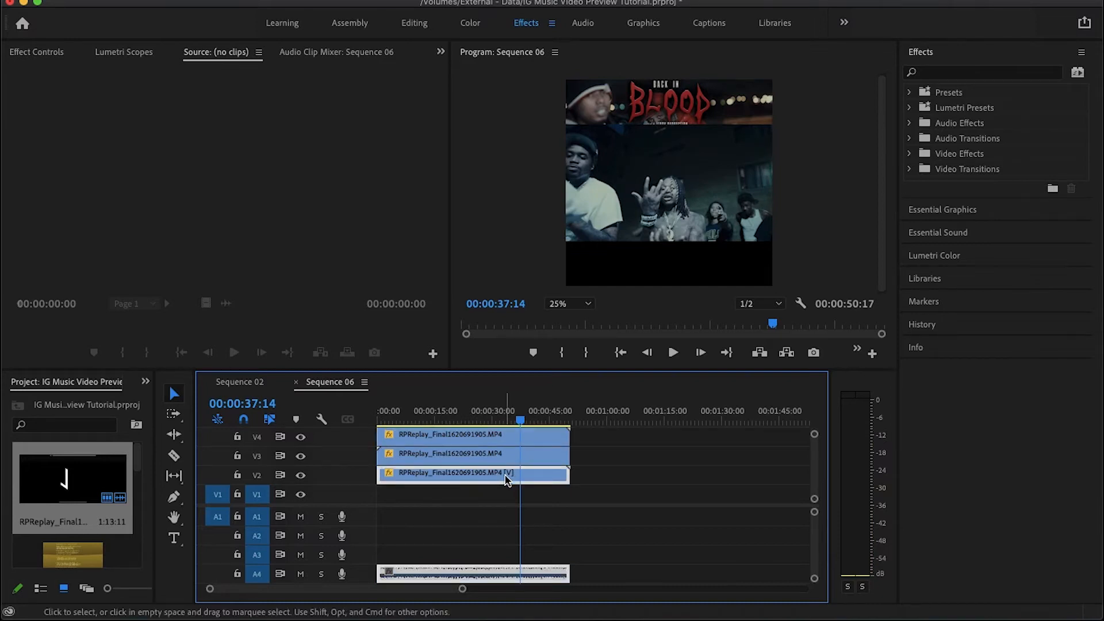
- Lower the V2 copy to a vertical position of 905, hiding V4 temporarily to see it while adjusting
click(61, 53)
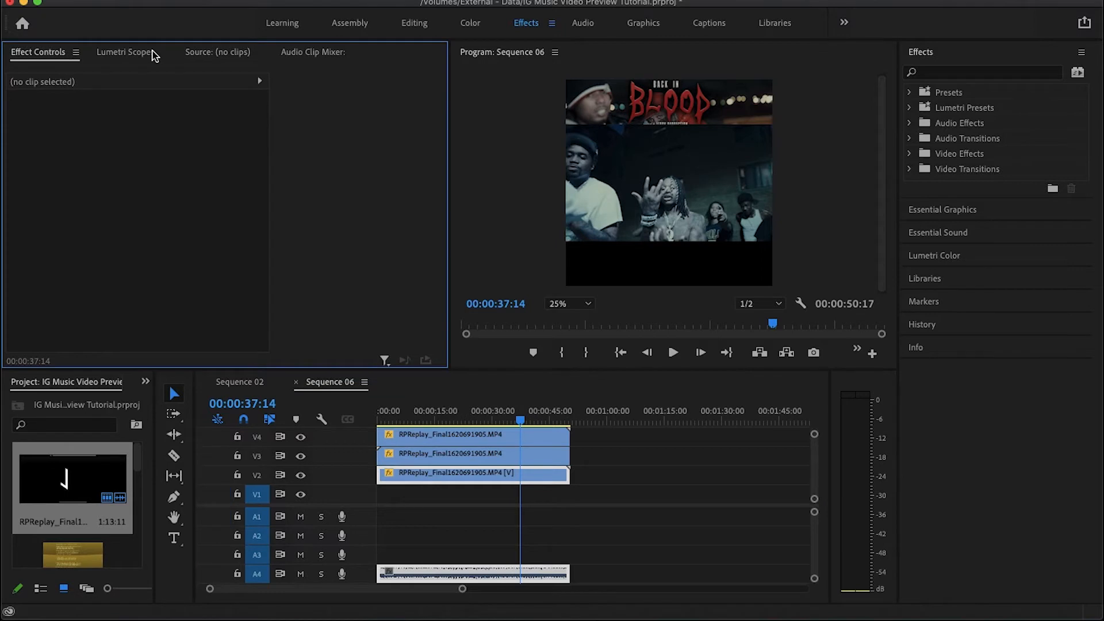
scroll(154, 54, down, 3)
scroll(155, 54, up, 3)
click(300, 436)
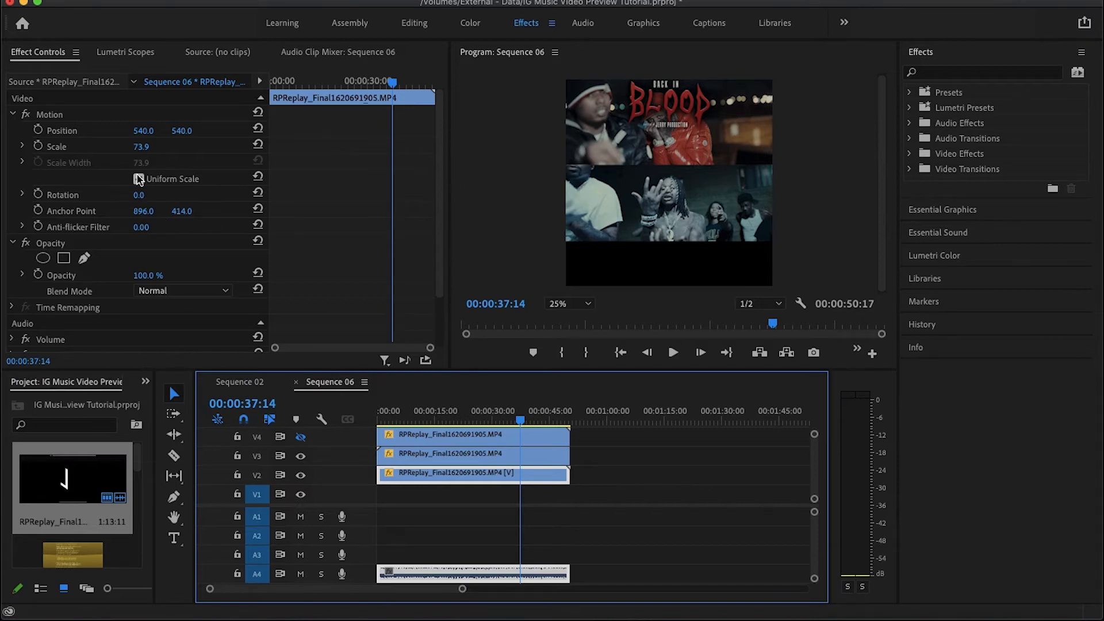
drag(144, 133, 390, 134)
key(super+z)
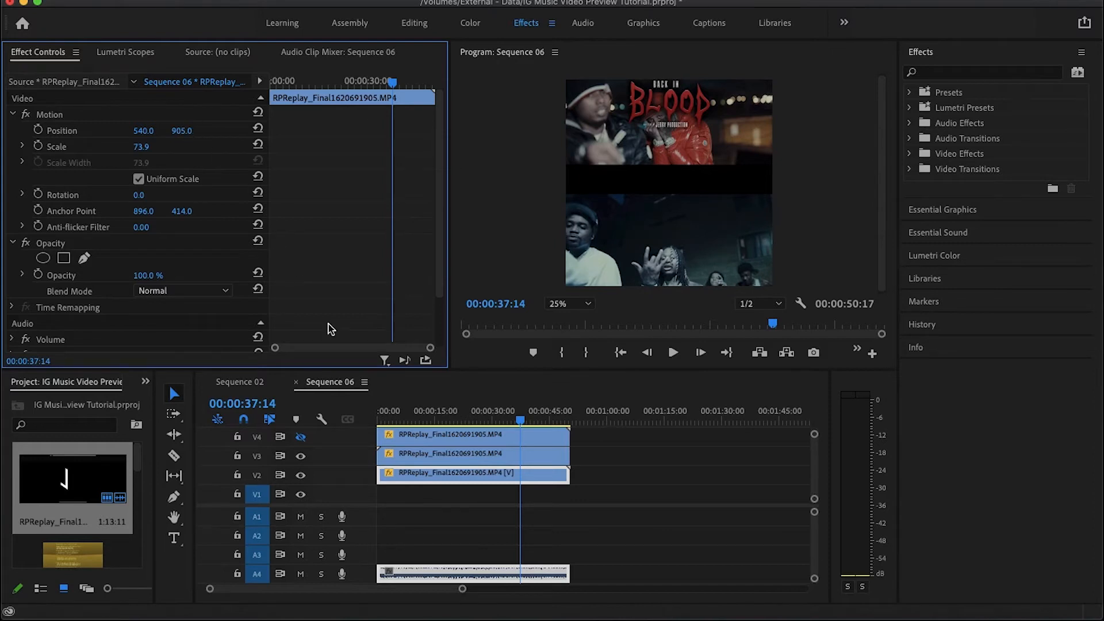
click(299, 438)
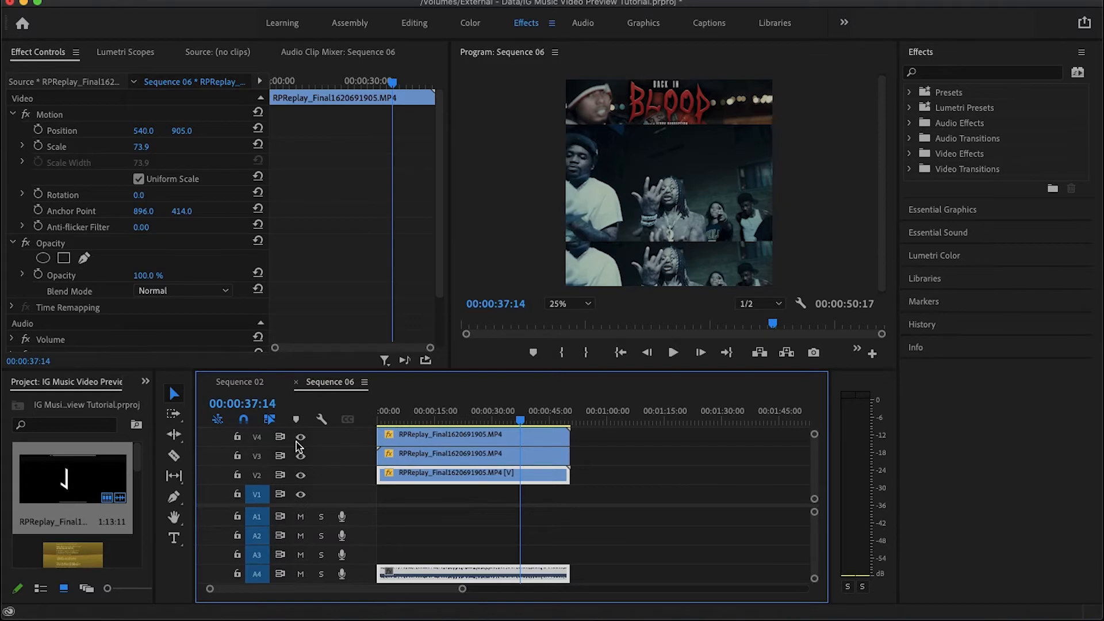
- Add a frame hold to the V2 clip at 00:00:37:12
mouse_move(522, 423)
mouse_down()
mouse_move(557, 422)
mouse_move(483, 421)
mouse_move(523, 413)
mouse_up()
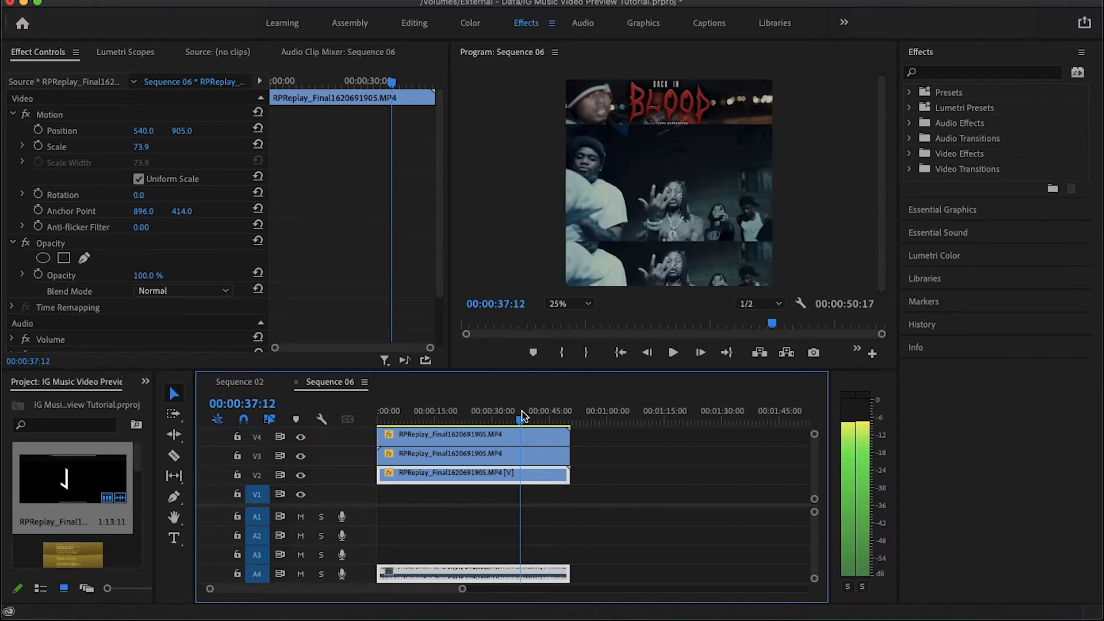
right_click(522, 479)
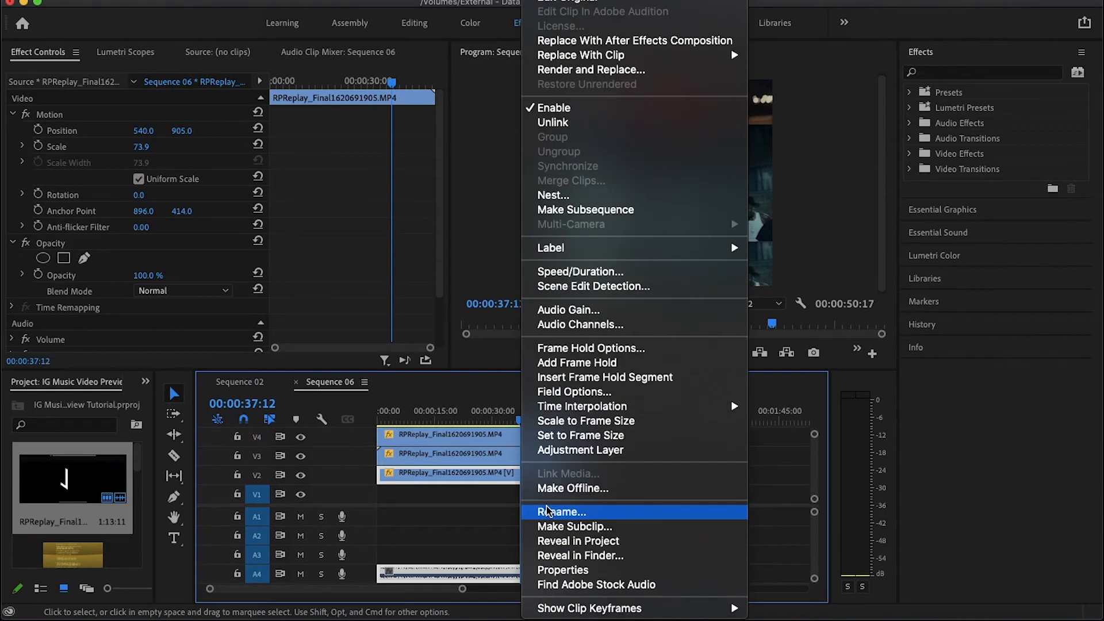
click(549, 369)
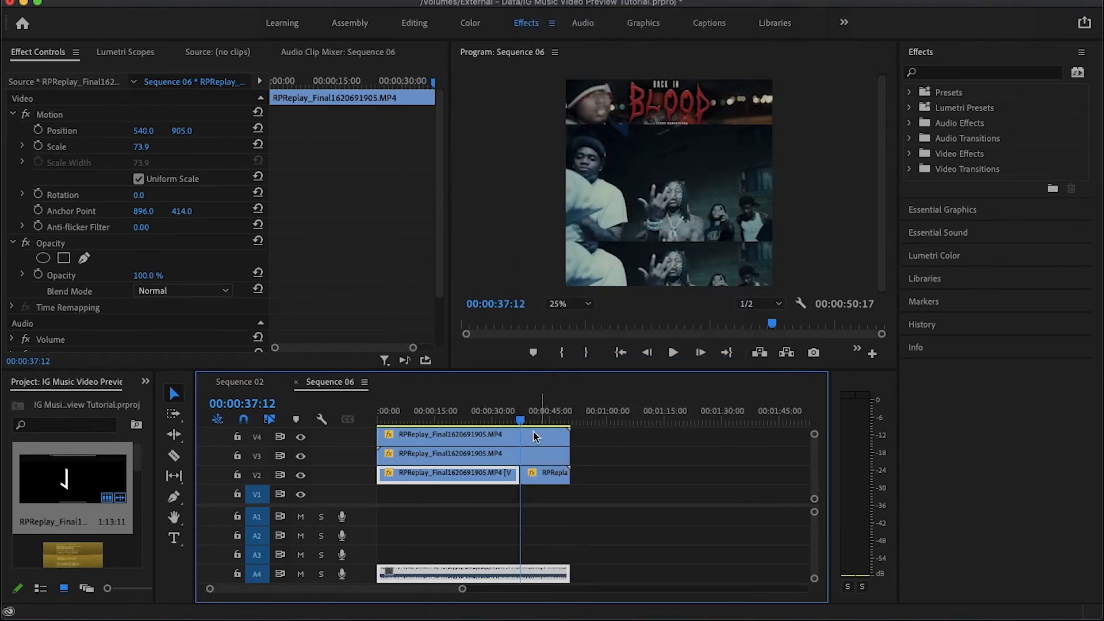
key(Delete)
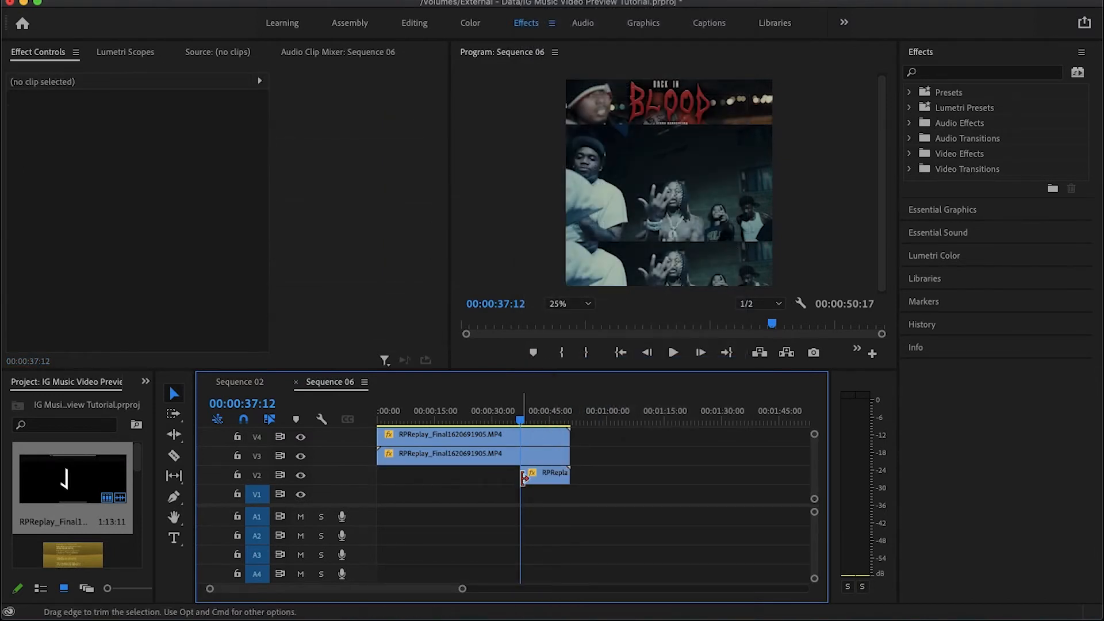
drag(519, 473, 378, 471)
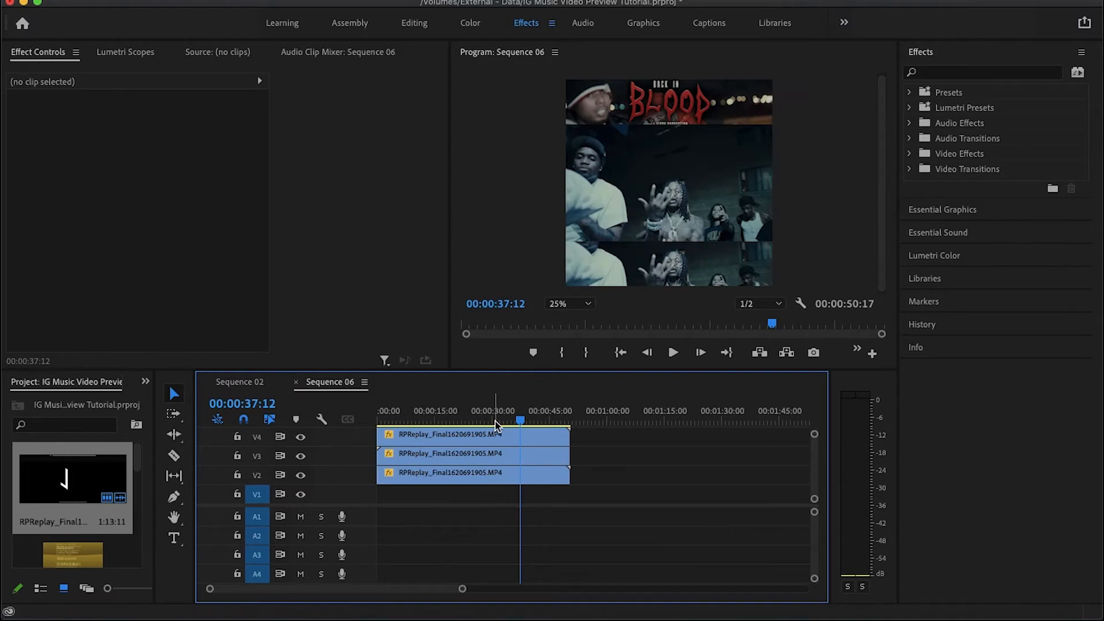
mouse_move(495, 420)
mouse_down()
mouse_move(517, 416)
mouse_move(453, 419)
mouse_move(487, 420)
mouse_up()
scroll(539, 518, down, 2)
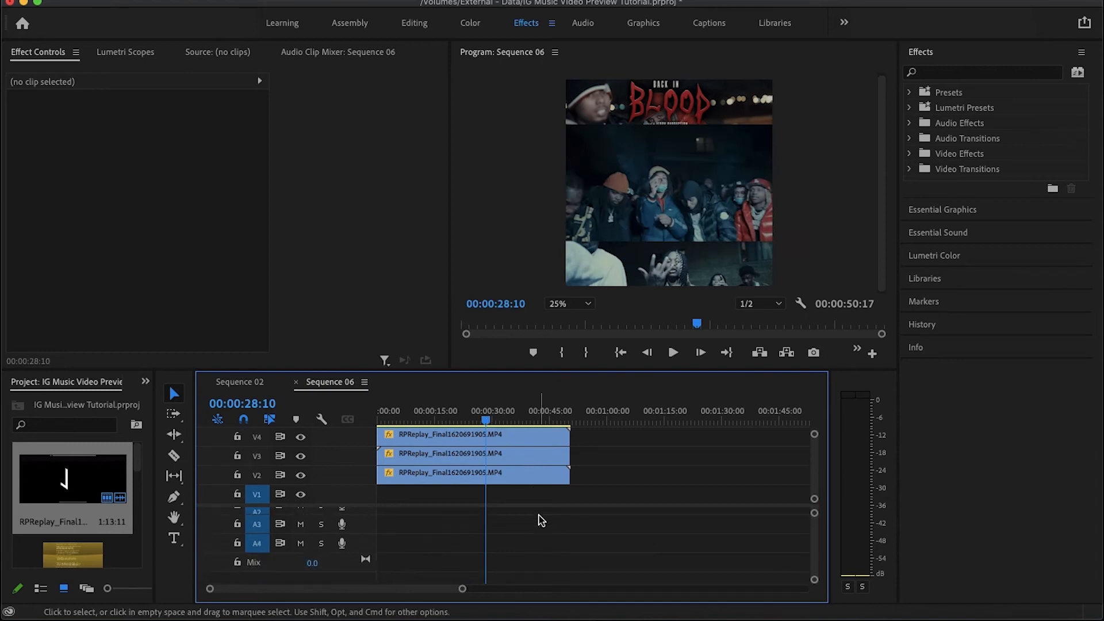
scroll(540, 517, up, 2)
scroll(541, 521, down, 2)
scroll(540, 521, up, 2)
scroll(541, 520, down, 2)
scroll(540, 520, up, 2)
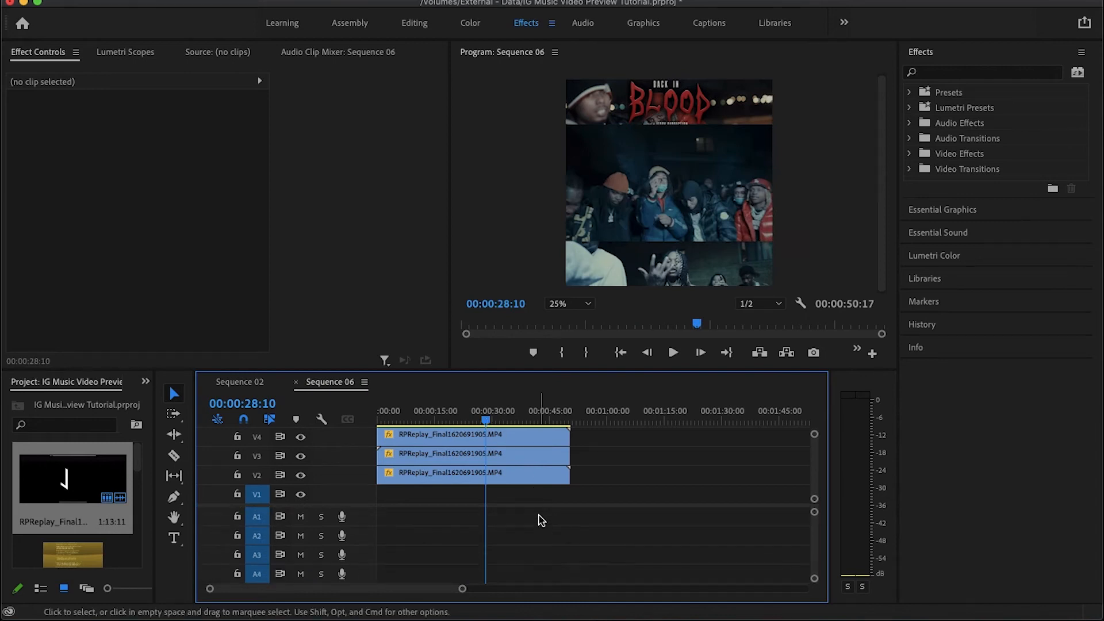
scroll(541, 521, down, 2)
scroll(541, 520, up, 2)
key(super+z)
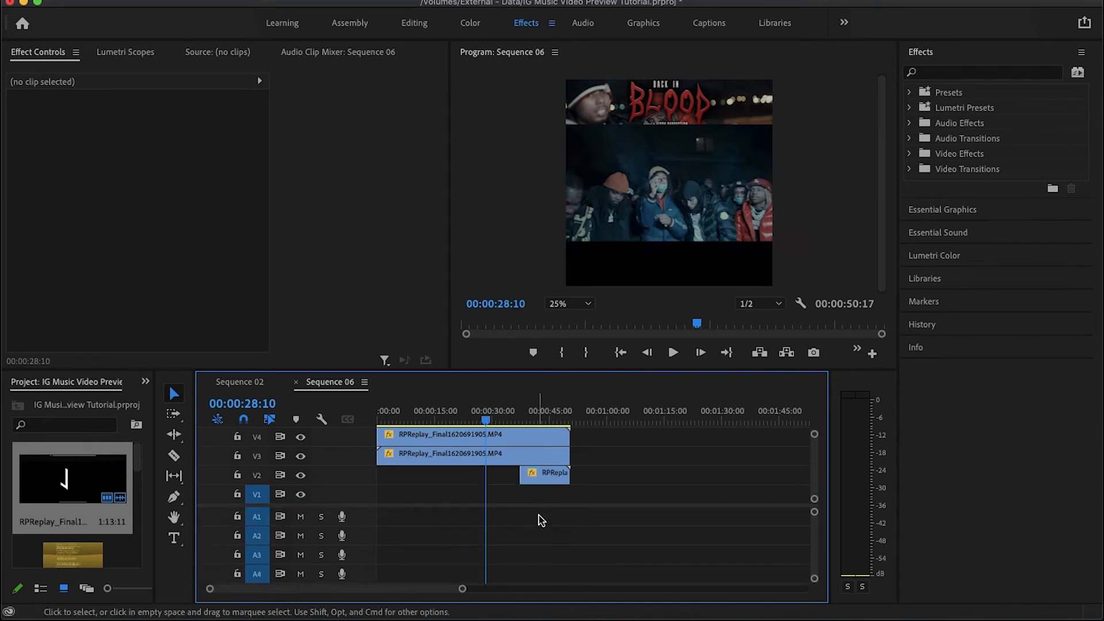
key(super+shift+z)
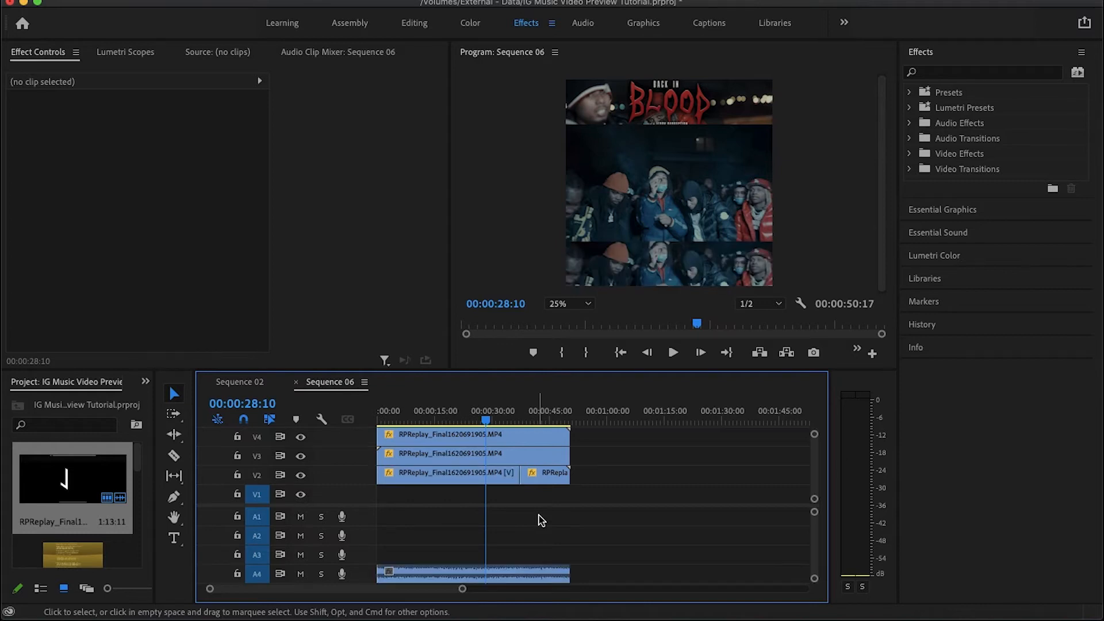
- Lock audio track A4, delete the V2 footage before the frame hold, and extend the frozen clip back to the sequence start
click(506, 481)
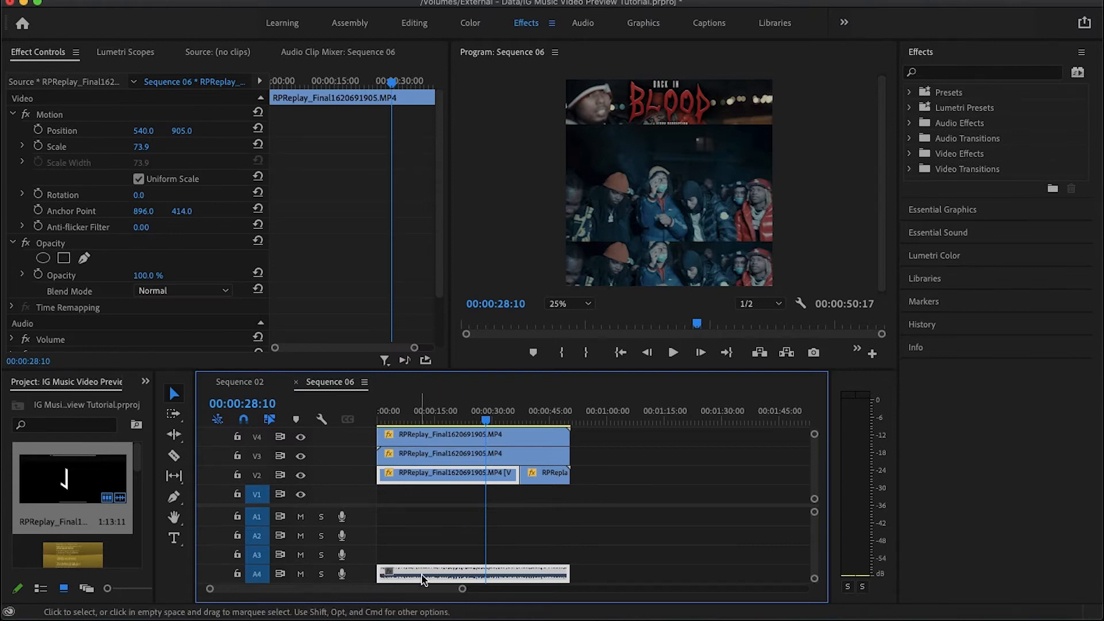
click(237, 574)
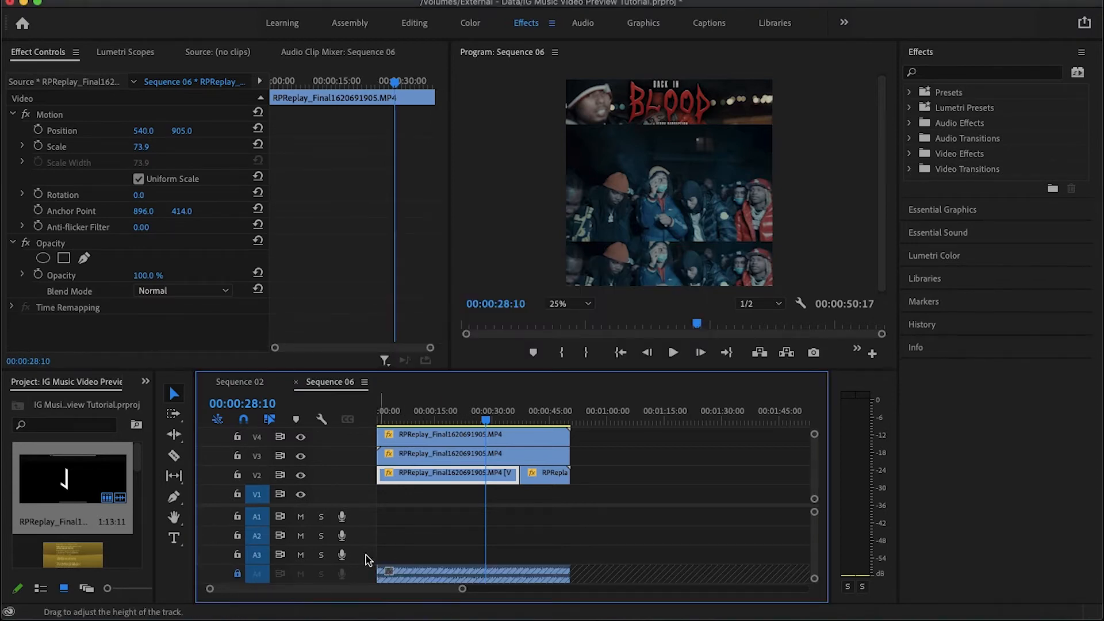
key(Delete)
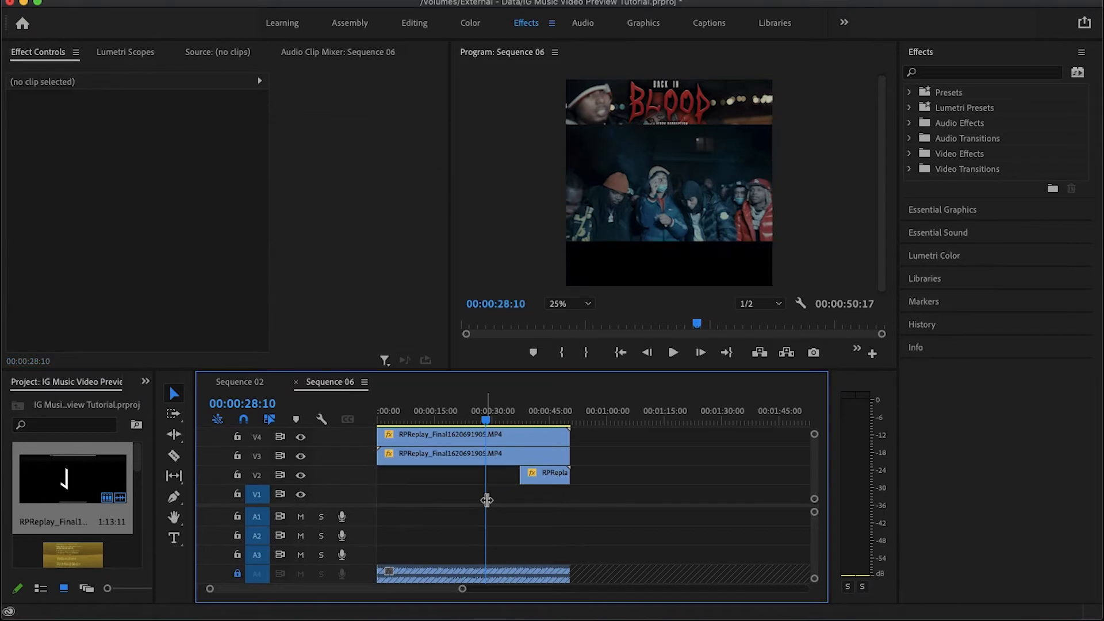
drag(521, 475, 364, 471)
drag(442, 420, 403, 419)
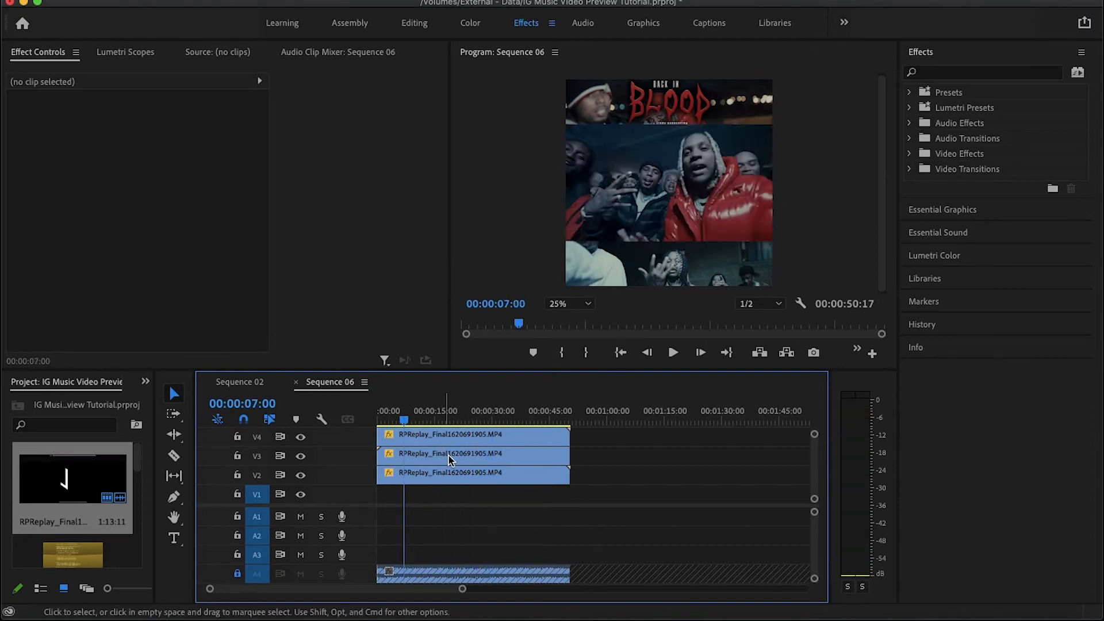
- Place the Project Grey Wolf Vol 2 White.png logo on V5 from the sequence start to the end of the clips below
scroll(450, 458, up, 2)
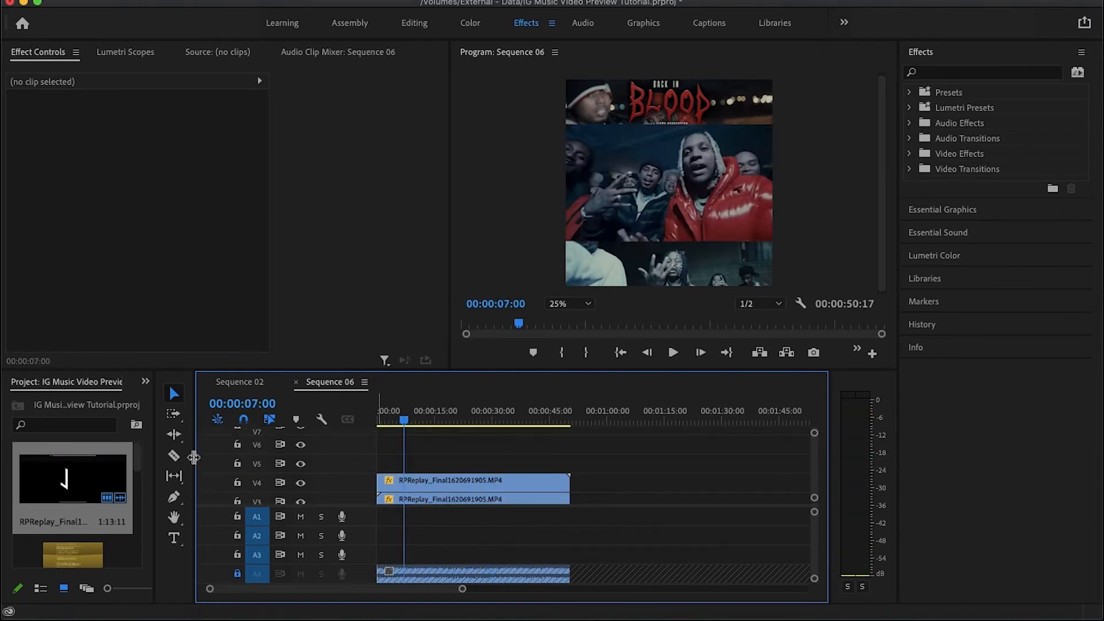
drag(136, 455, 138, 518)
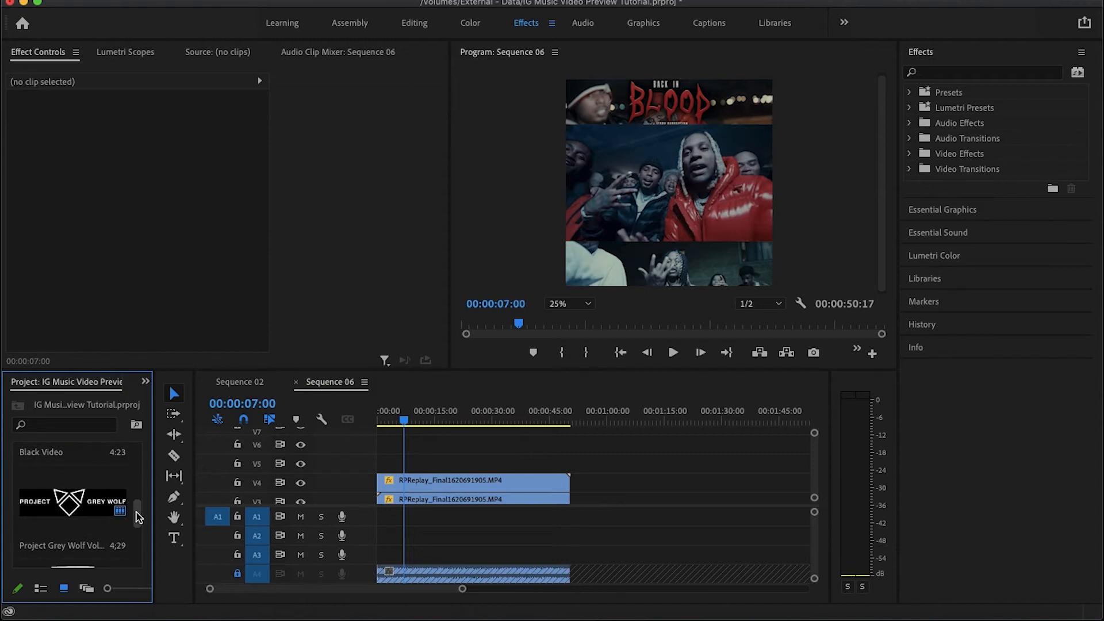
click(90, 505)
drag(100, 502, 564, 459)
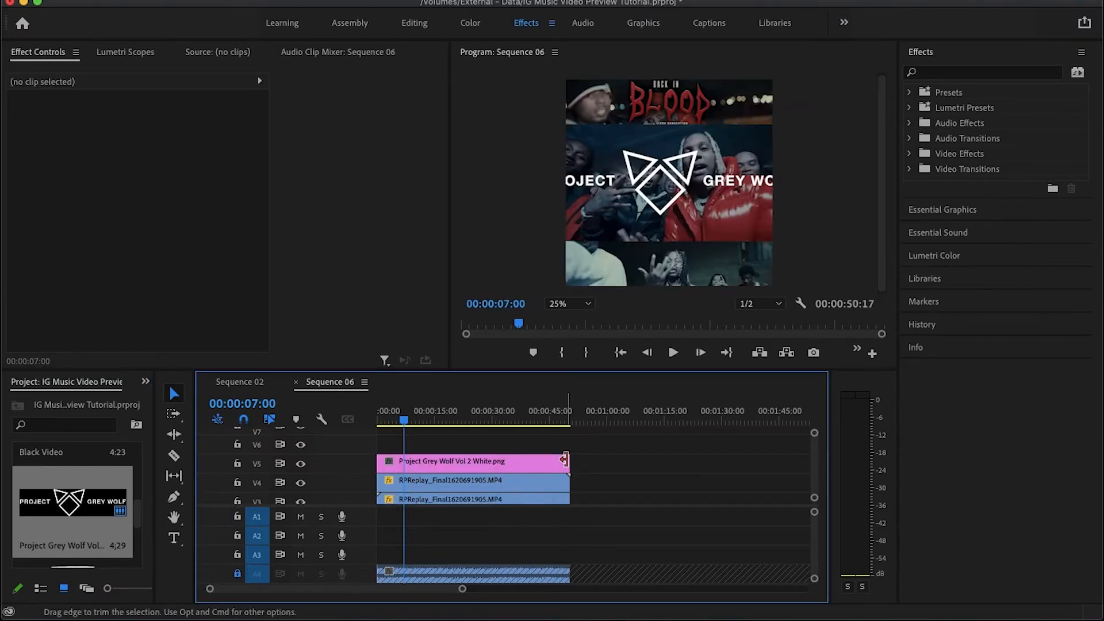
- Scale the logo to 35 and set its vertical position to 980 so it sits over the lower frozen picture
click(496, 463)
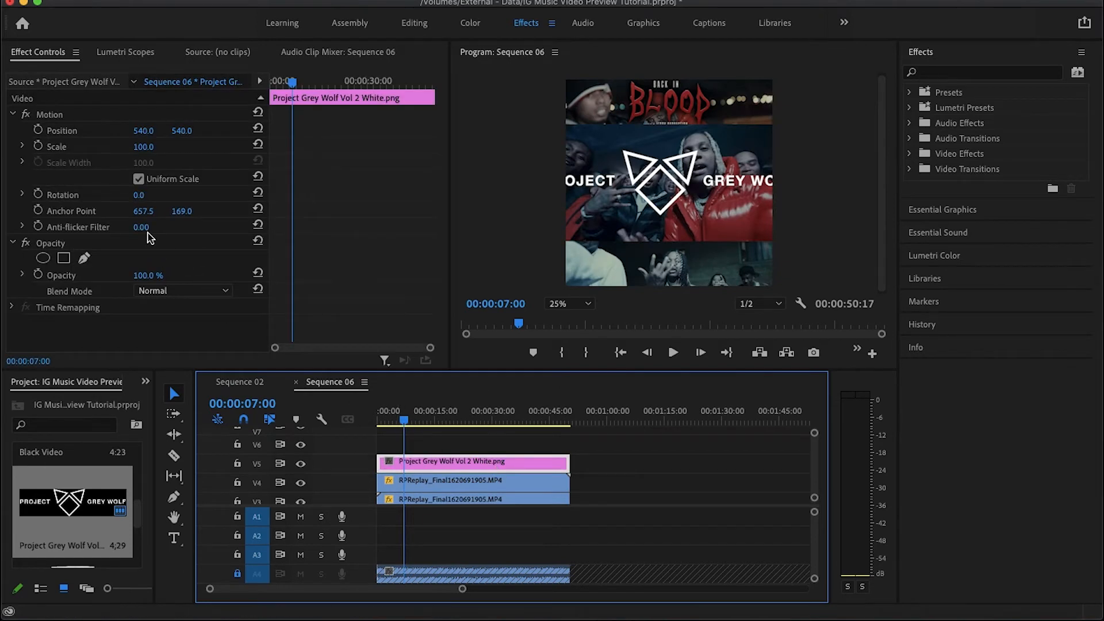
drag(144, 150, 106, 151)
drag(180, 131, 433, 131)
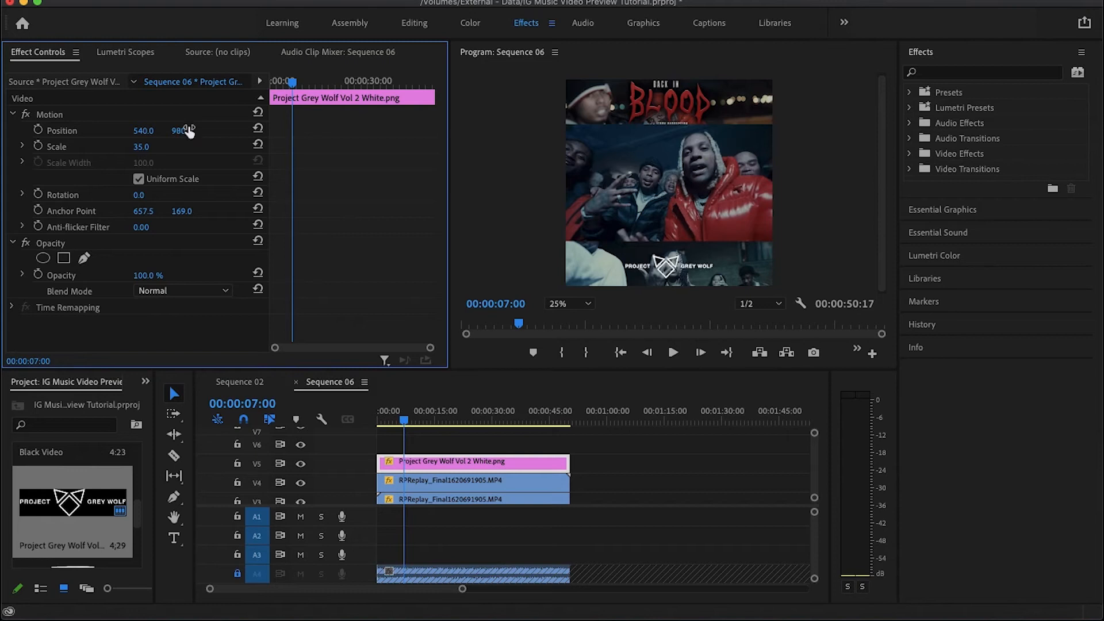
- Place the glued paper 2 texture on V6 over the full length of the sequence and set its blend mode to Multiply
scroll(63, 489, down, 3)
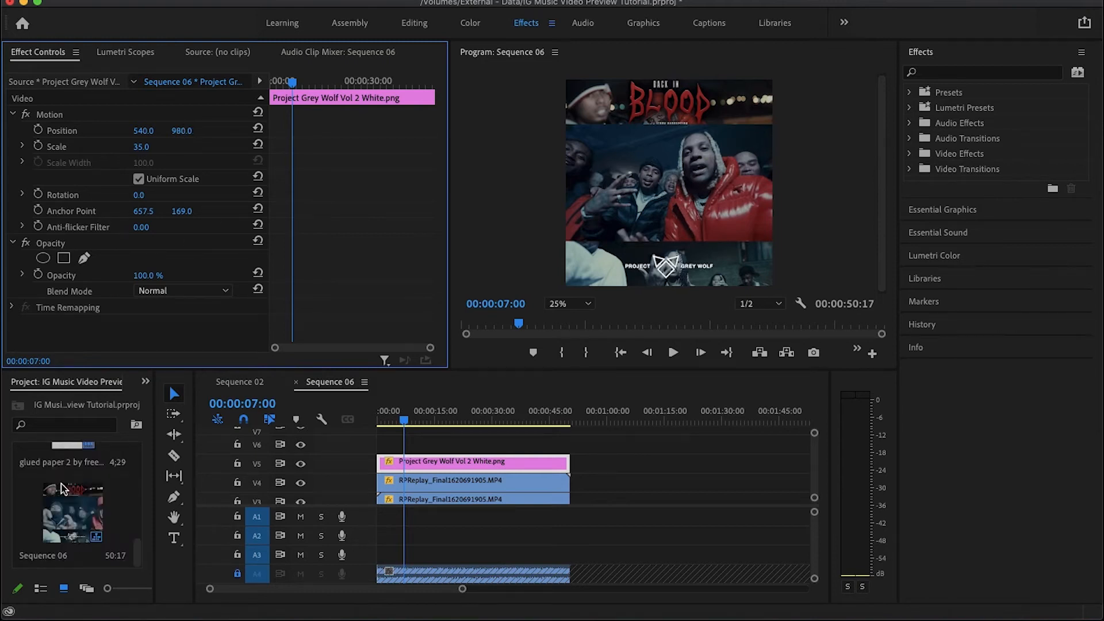
scroll(62, 489, up, 2)
drag(63, 506, 570, 454)
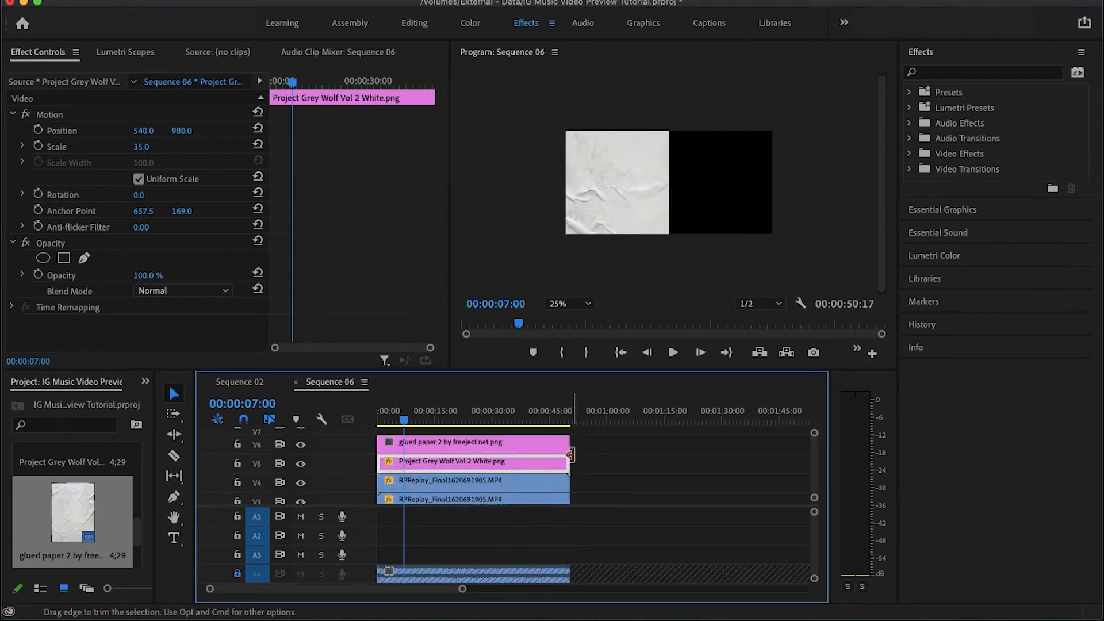
click(495, 446)
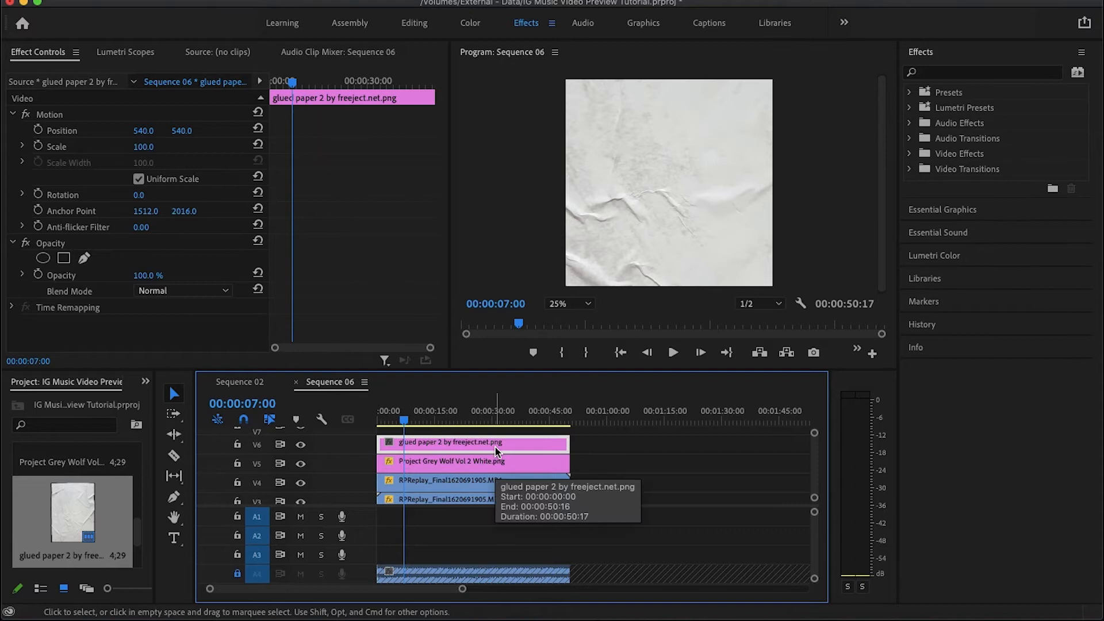
click(190, 291)
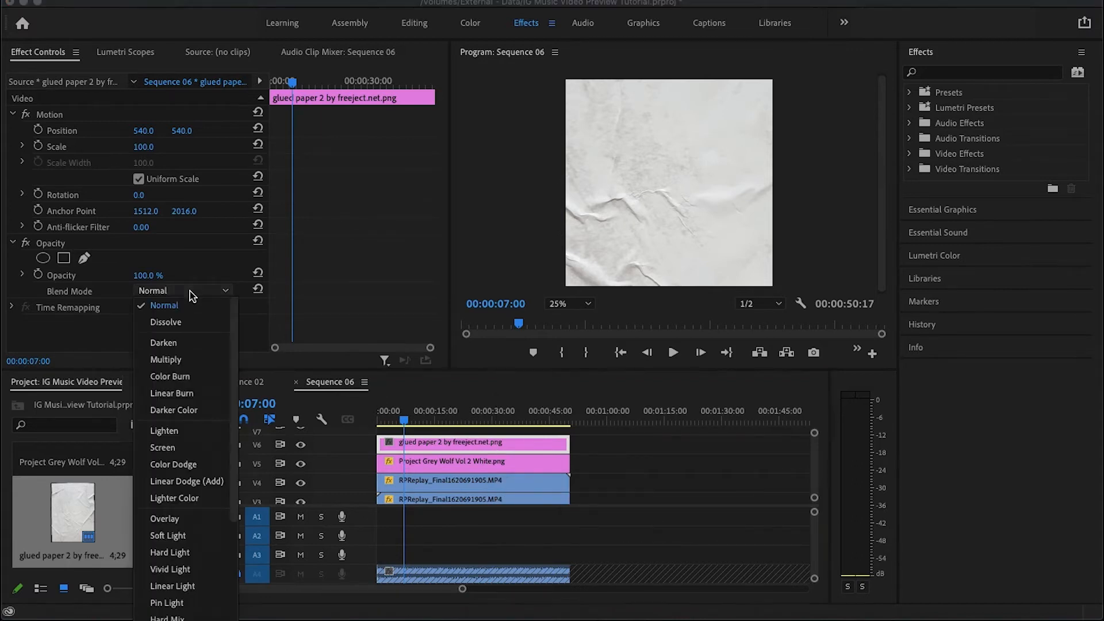
click(173, 354)
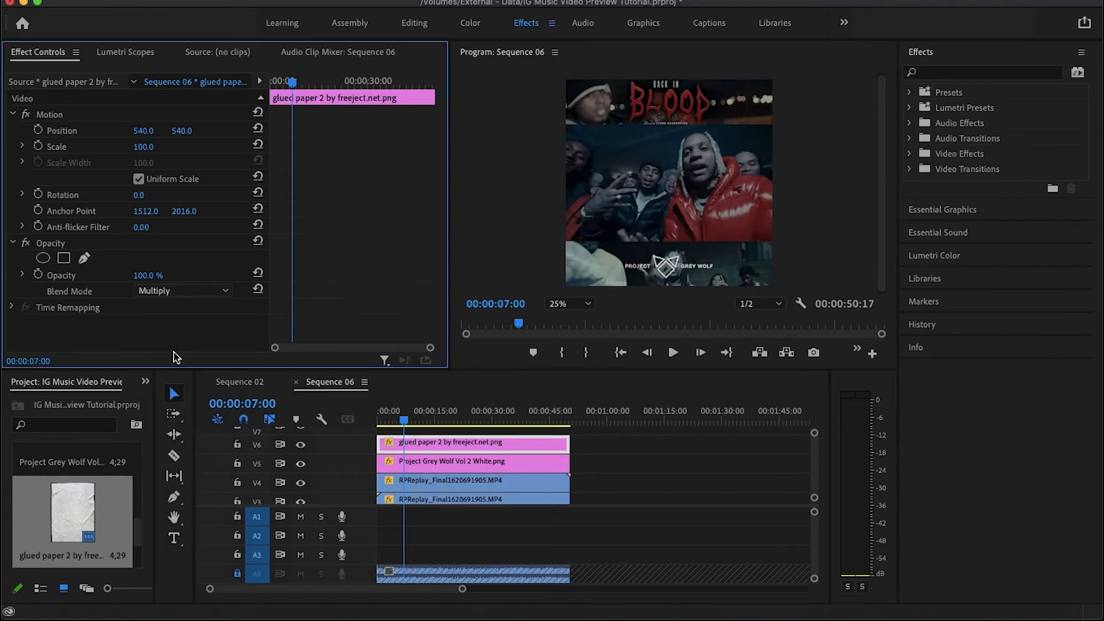
- Scale the paper texture down to about 50 so it still covers the whole square frame
click(675, 229)
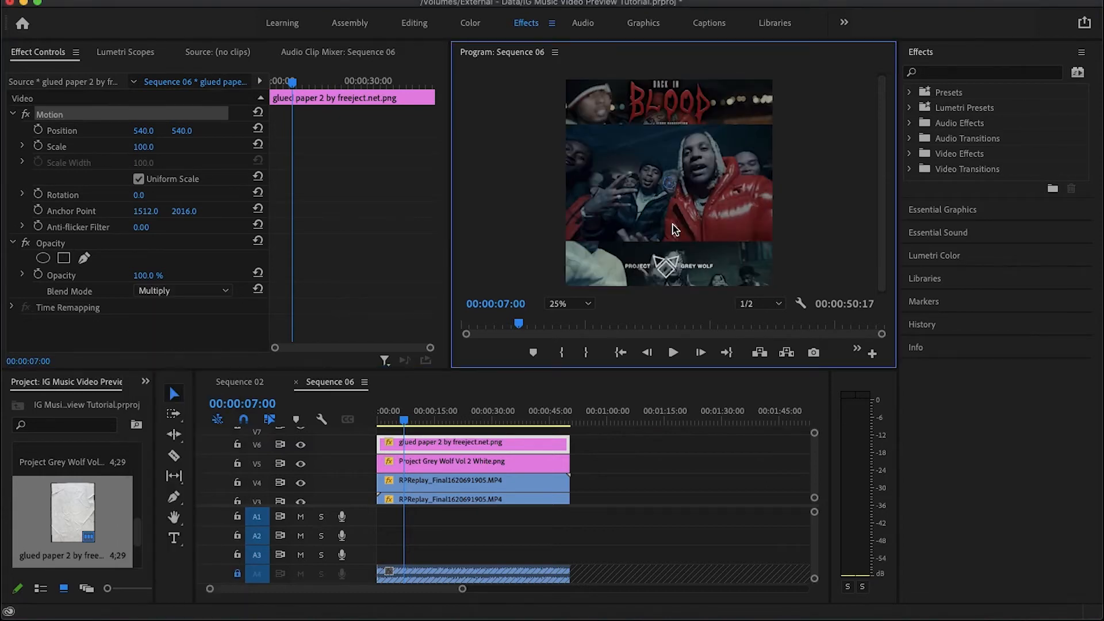
key(Left)
key(Left)
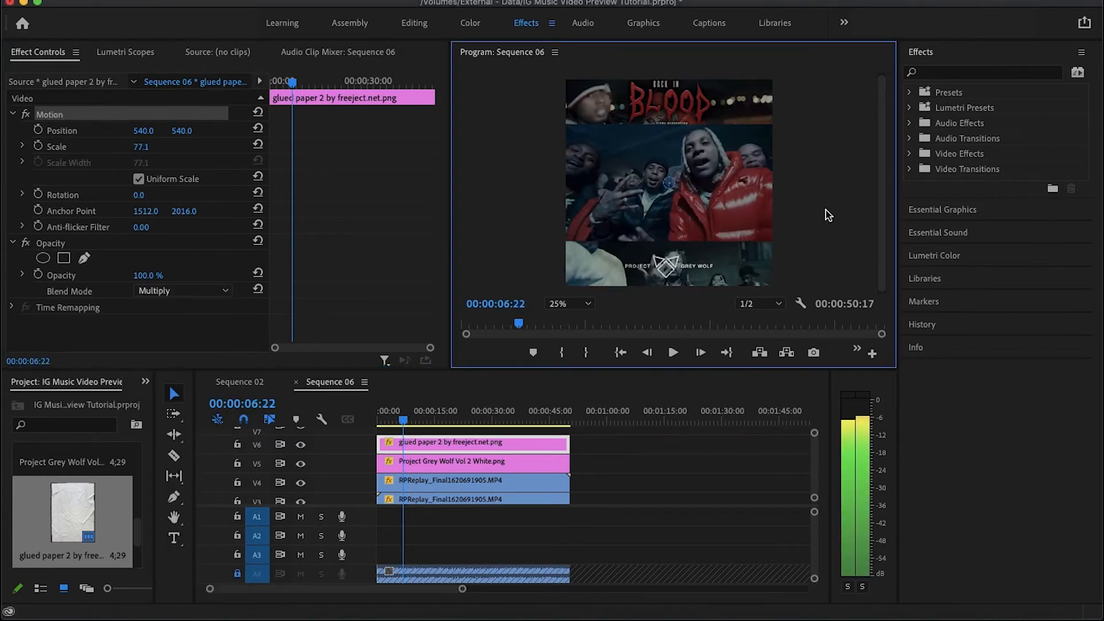
scroll(826, 209, down, 5)
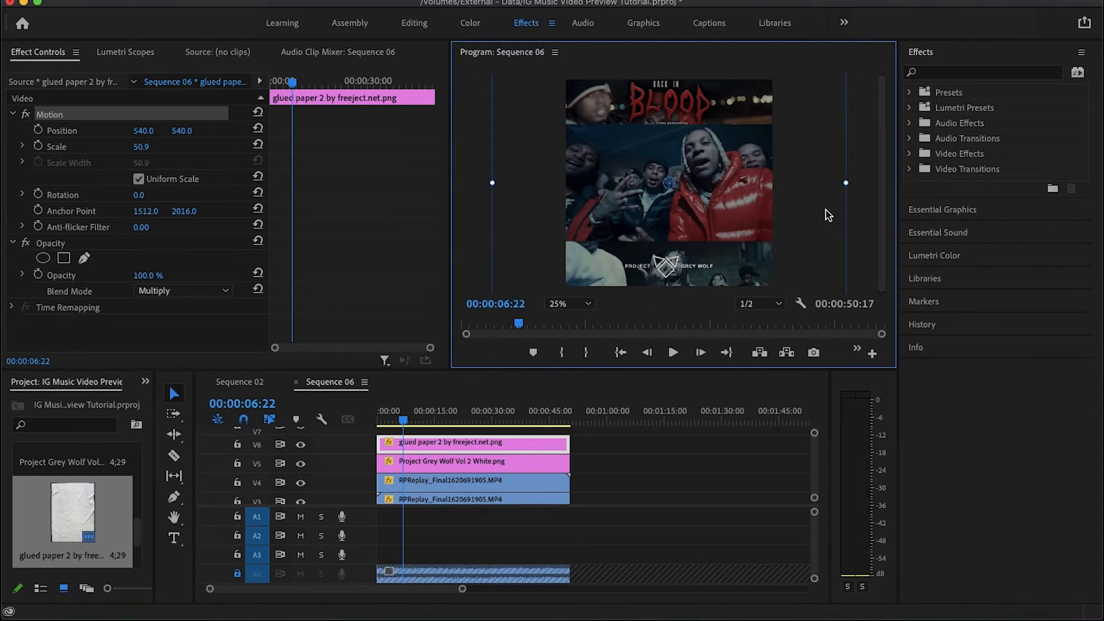
scroll(825, 210, down, 5)
scroll(827, 215, down, 2)
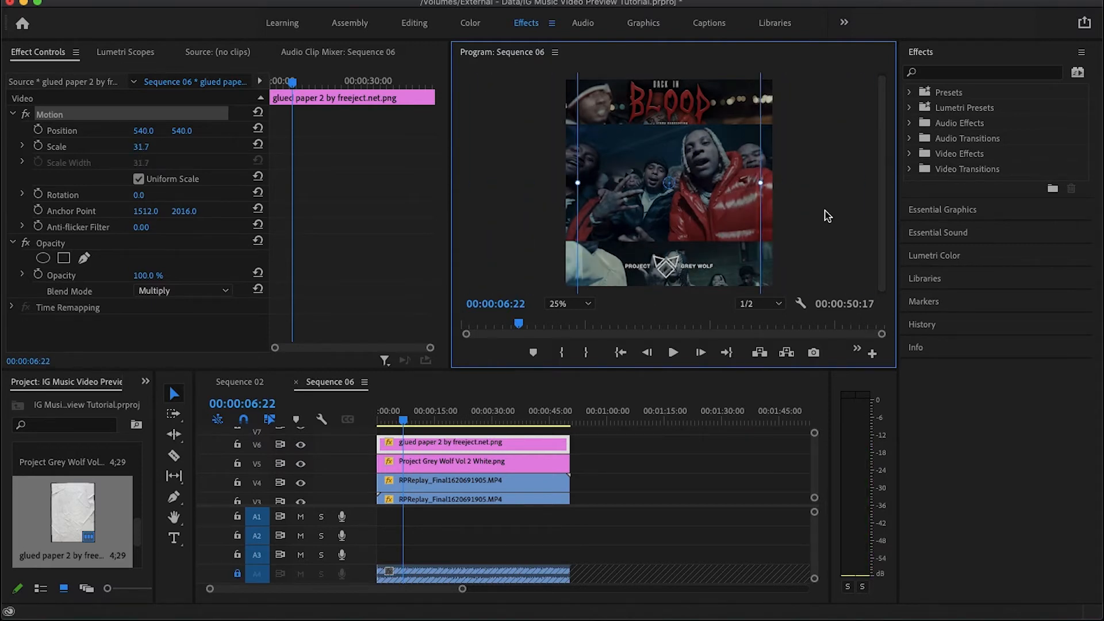
scroll(827, 215, up, 5)
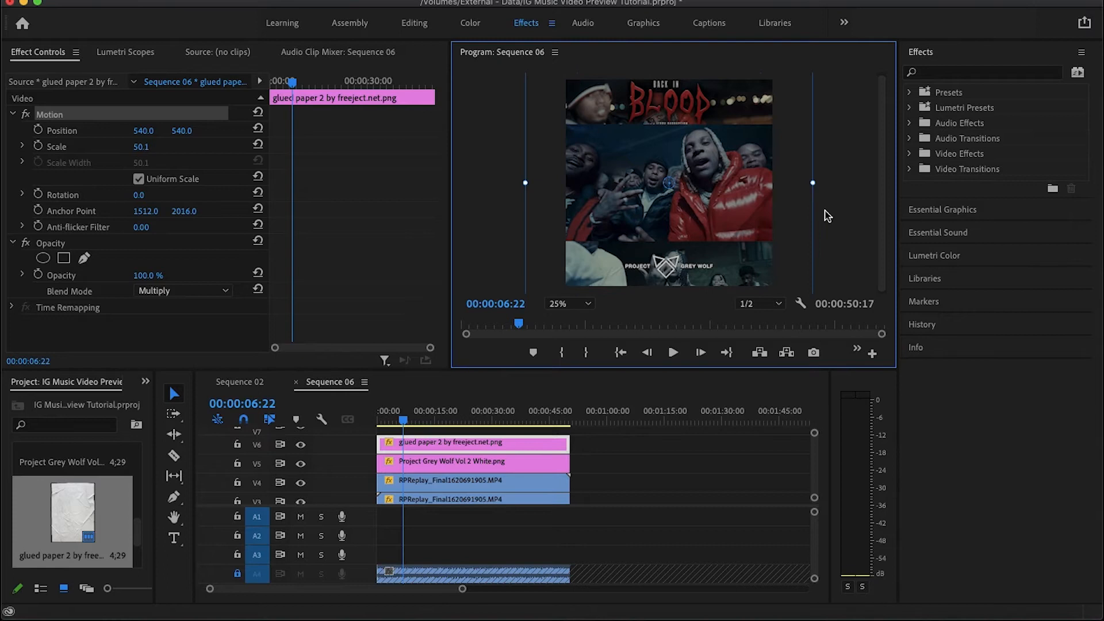
- Move the paper texture upward in the frame to a vertical position of 316
scroll(827, 216, up, 1)
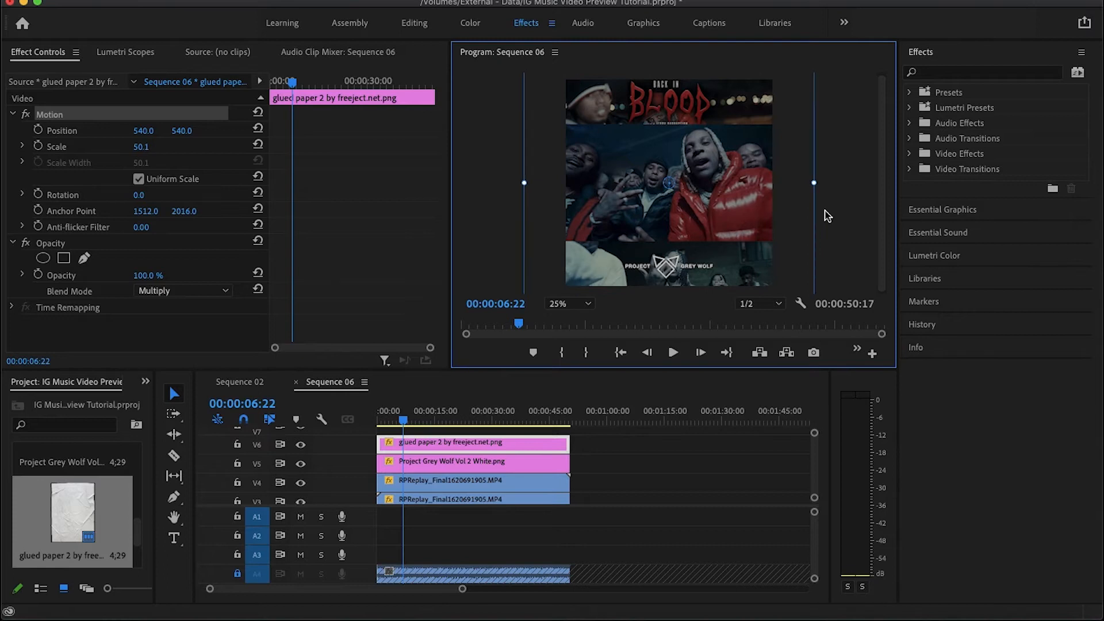
drag(789, 232, 789, 189)
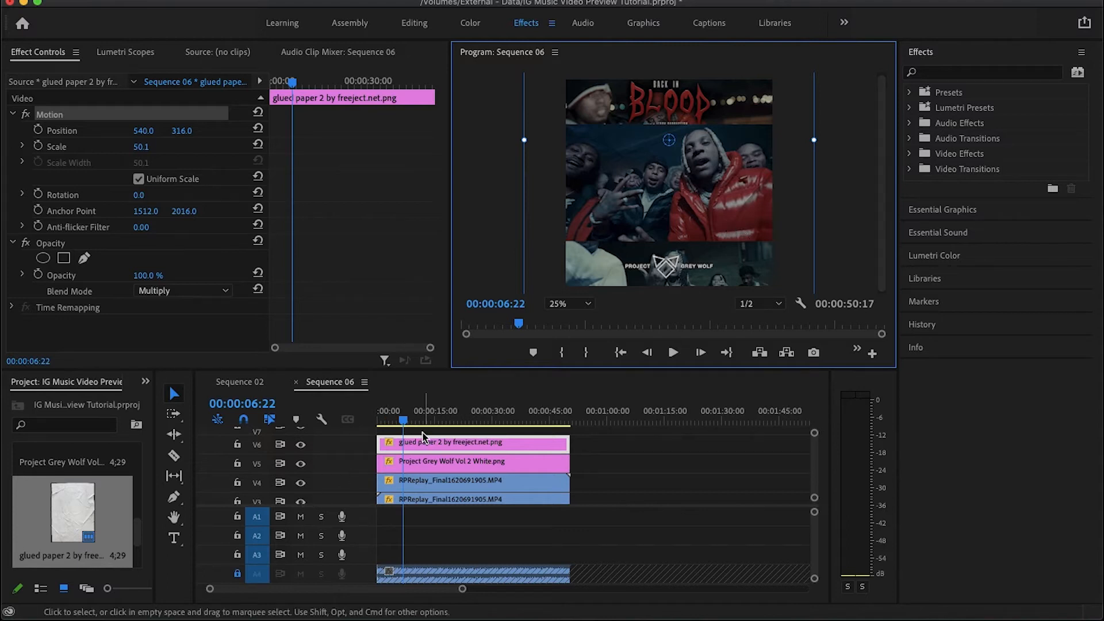
- Trim the texture, logo and video clips to end at 00:00:48:10, unlock track A4 and trim its audio to the same point
drag(403, 420, 574, 421)
drag(569, 420, 564, 420)
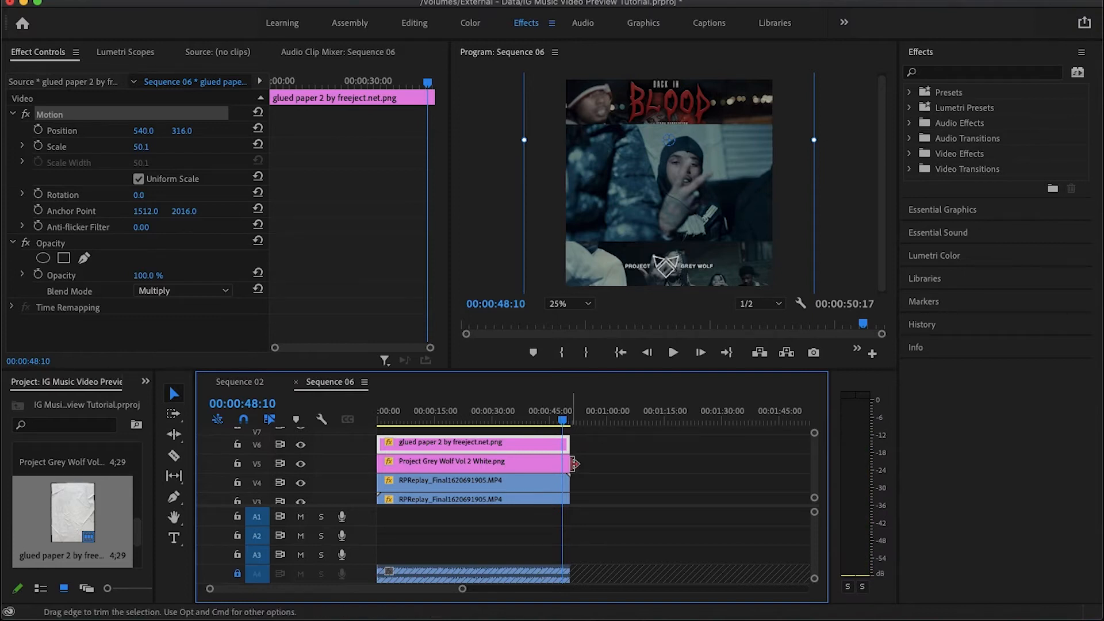
drag(562, 463, 562, 488)
scroll(589, 488, down, 1)
scroll(589, 487, down, 1)
click(237, 573)
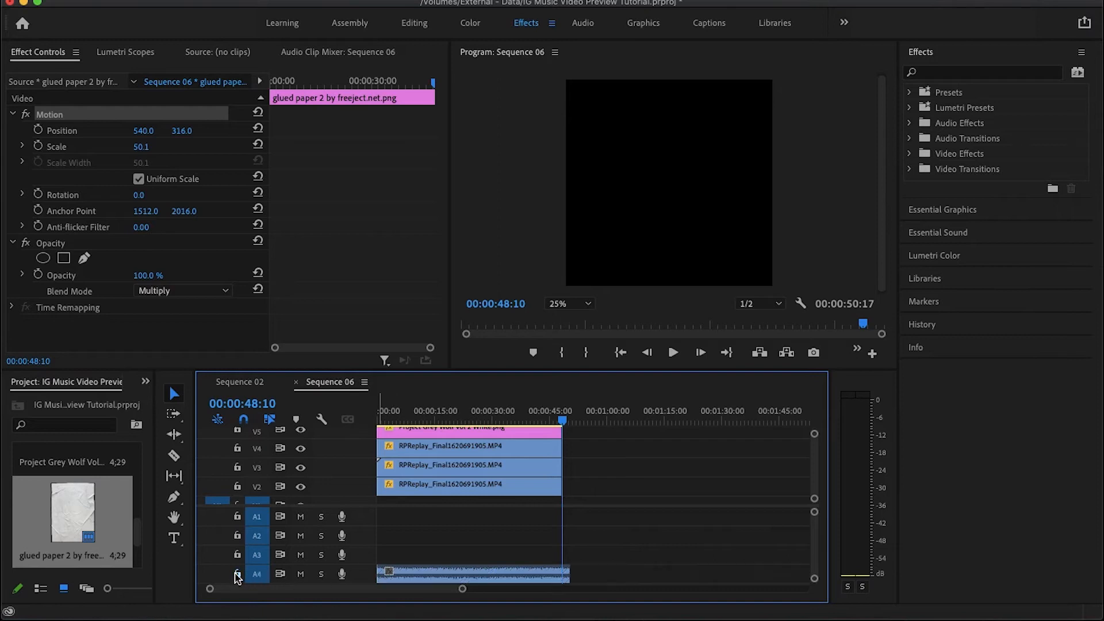
drag(579, 574, 559, 574)
- Open the media export settings for the finished sequence
click(129, 0)
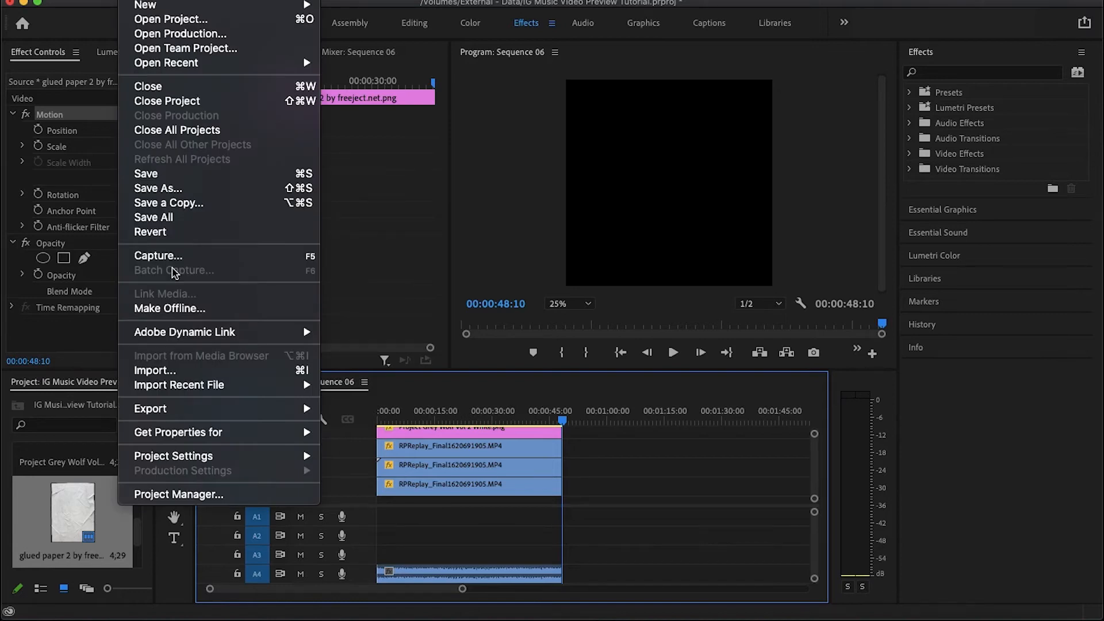
mouse_move(208, 409)
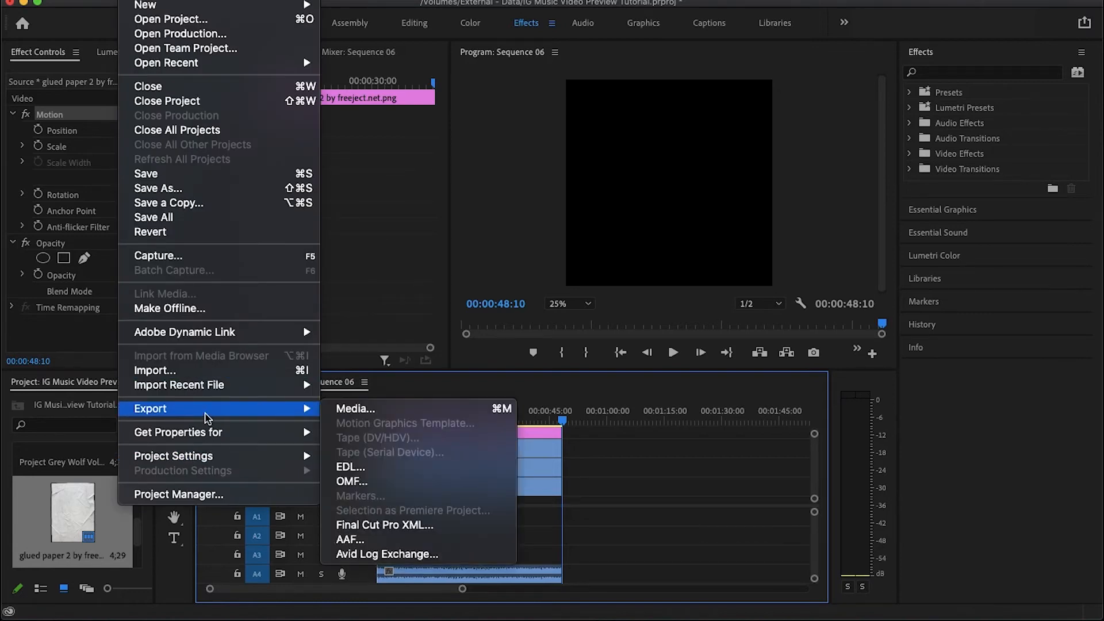
click(389, 414)
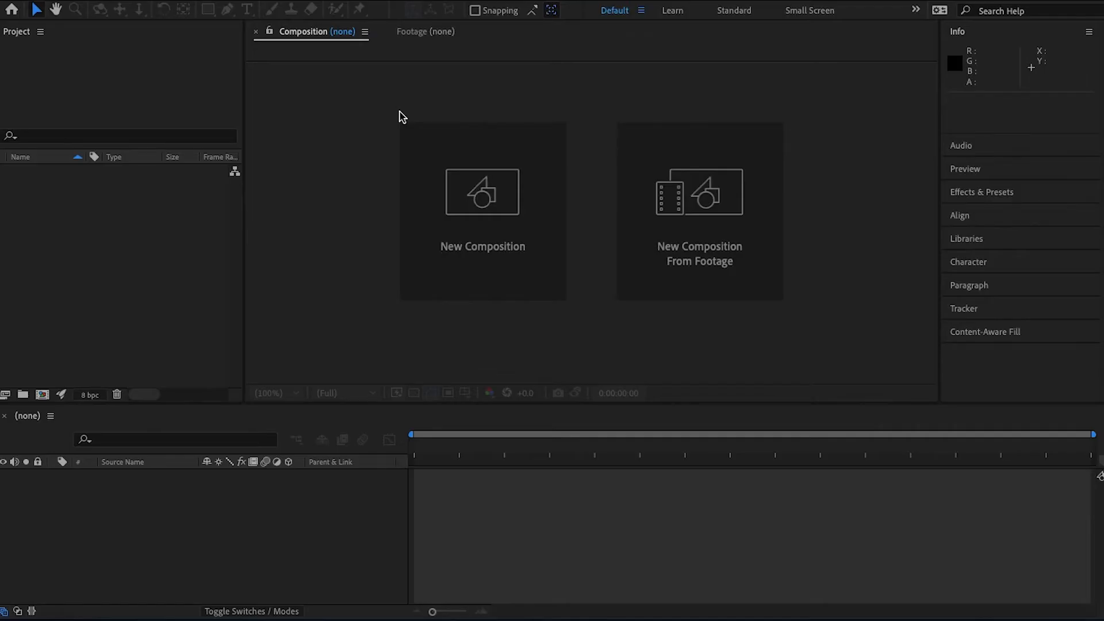
- Switch to After Effects and create a 1080 by 1080 composition at 29.97 fps with a duration of 50 seconds
click(515, 196)
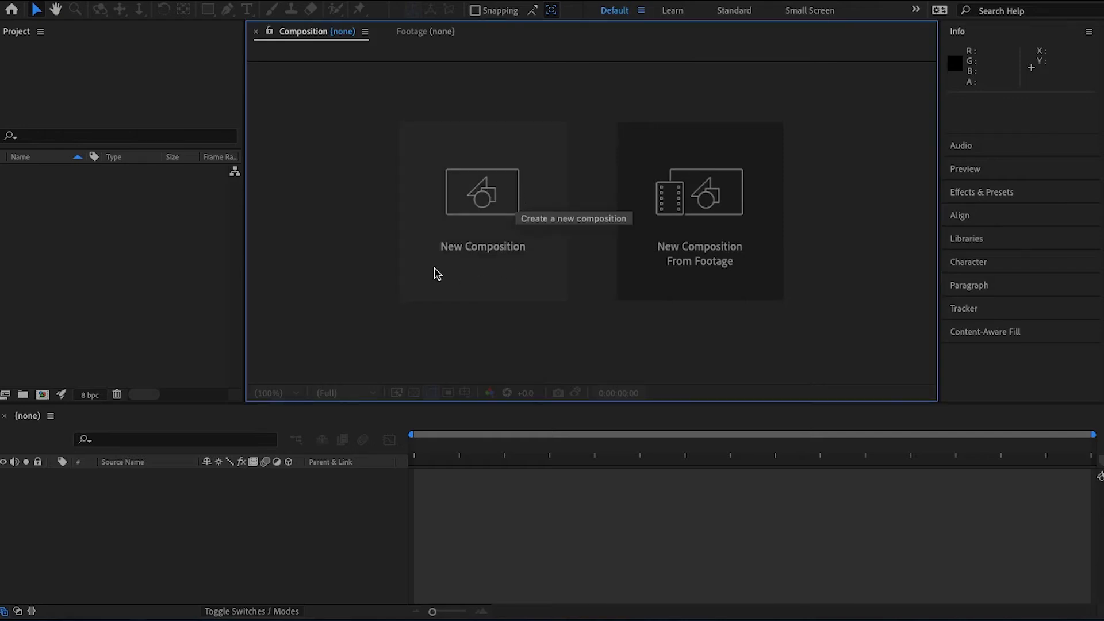
click(457, 253)
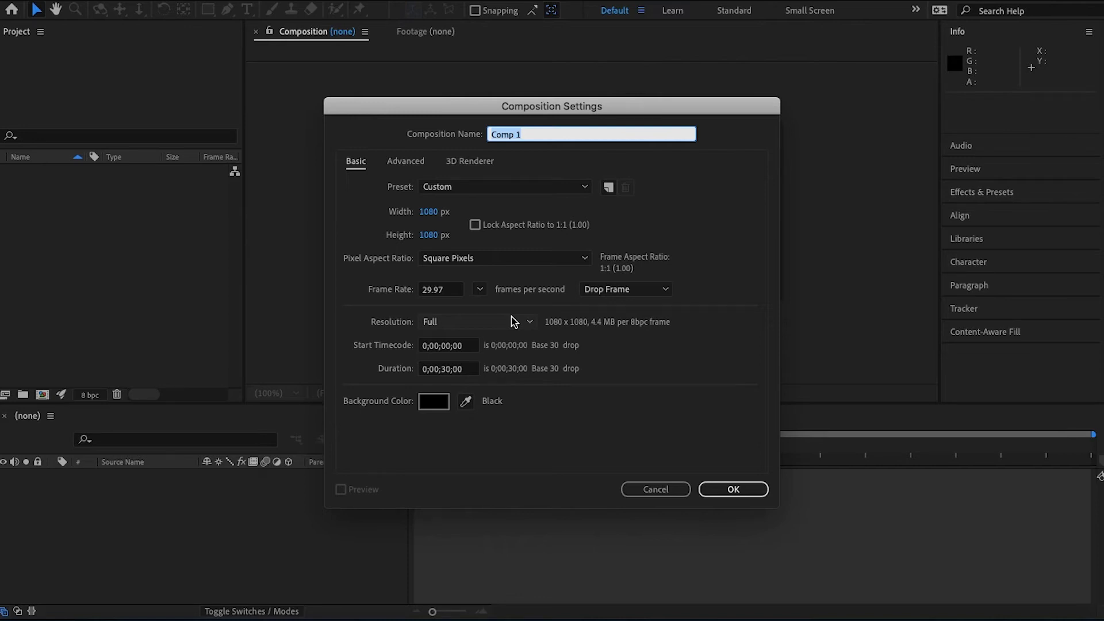
click(448, 369)
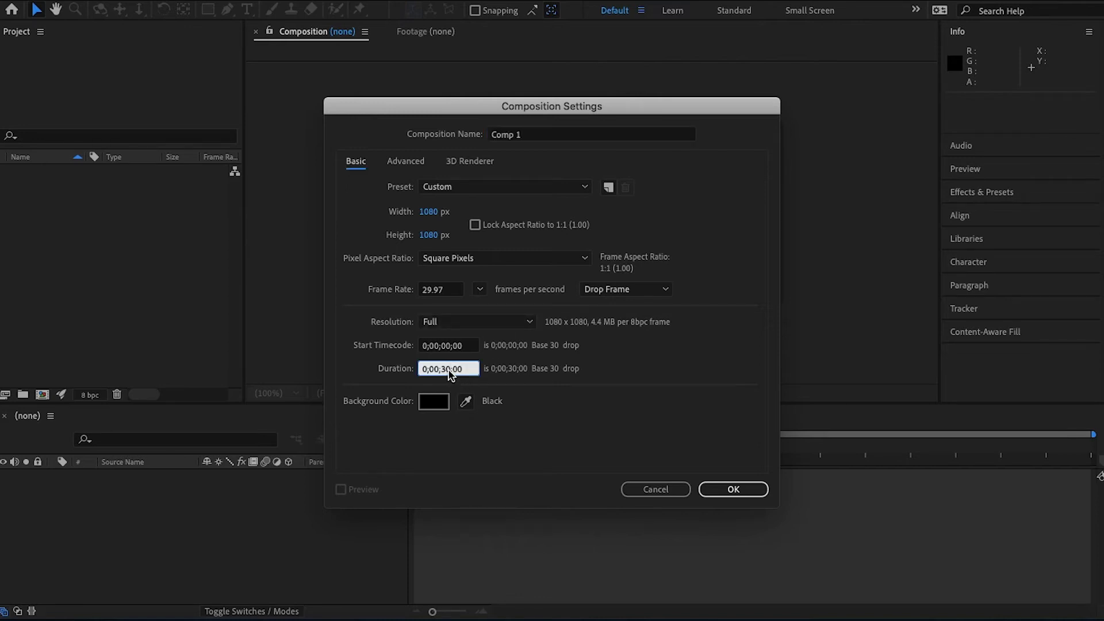
key(BackSpace)
key(BackSpace)
key(BackSpace)
text(50)
click(720, 484)
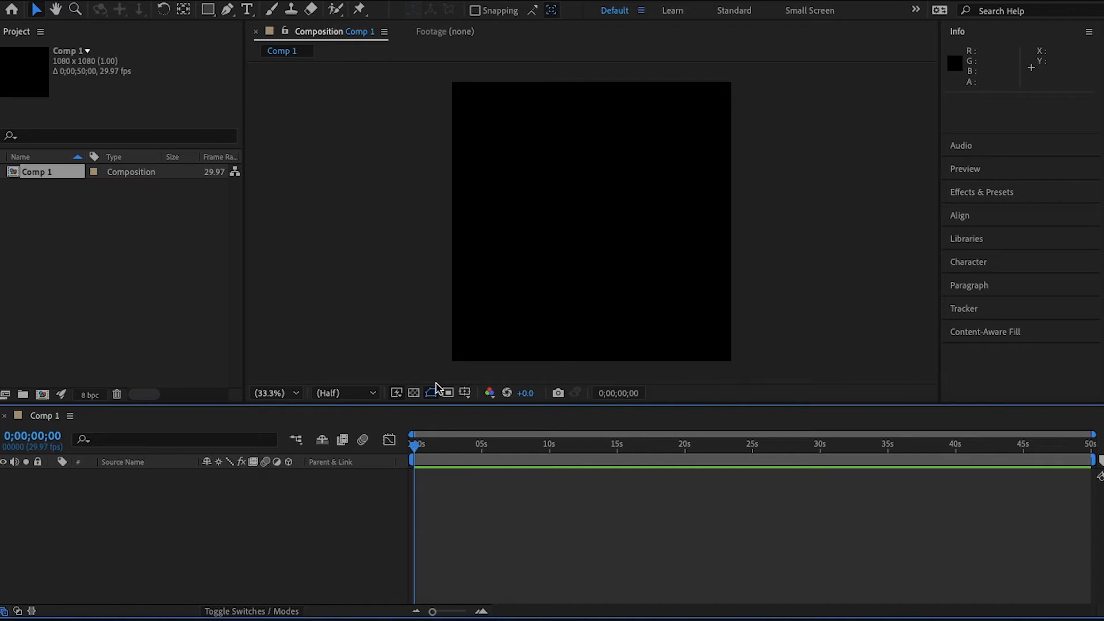
- Import the RPReplay_Final1620691905.MP4 video from the Previous System folder with Create Composition enabled
click(152, 262)
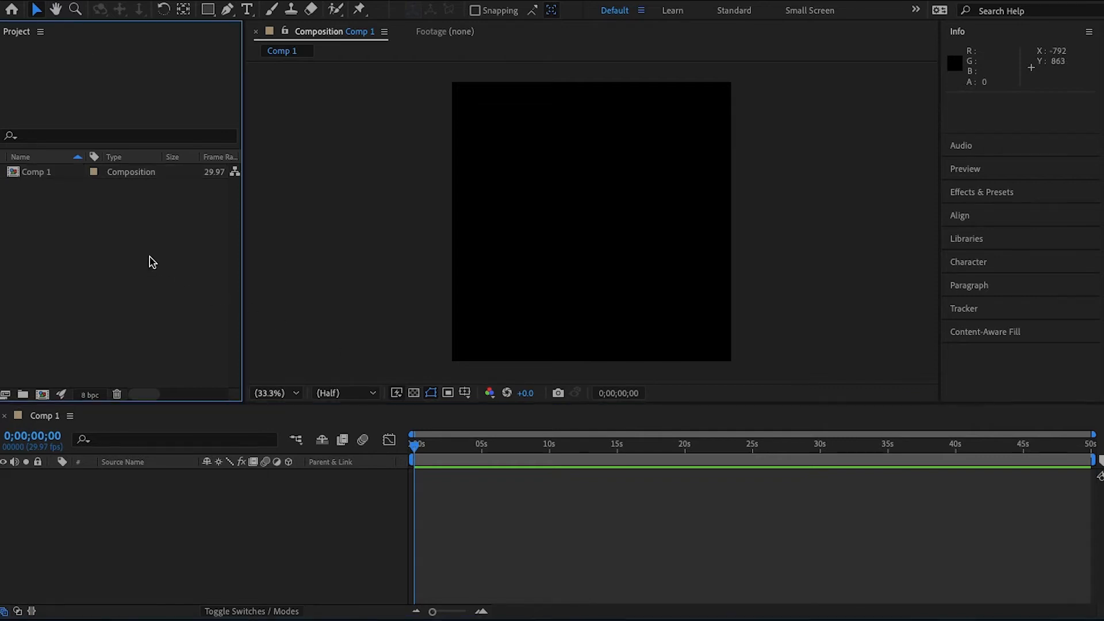
double_click(179, 255)
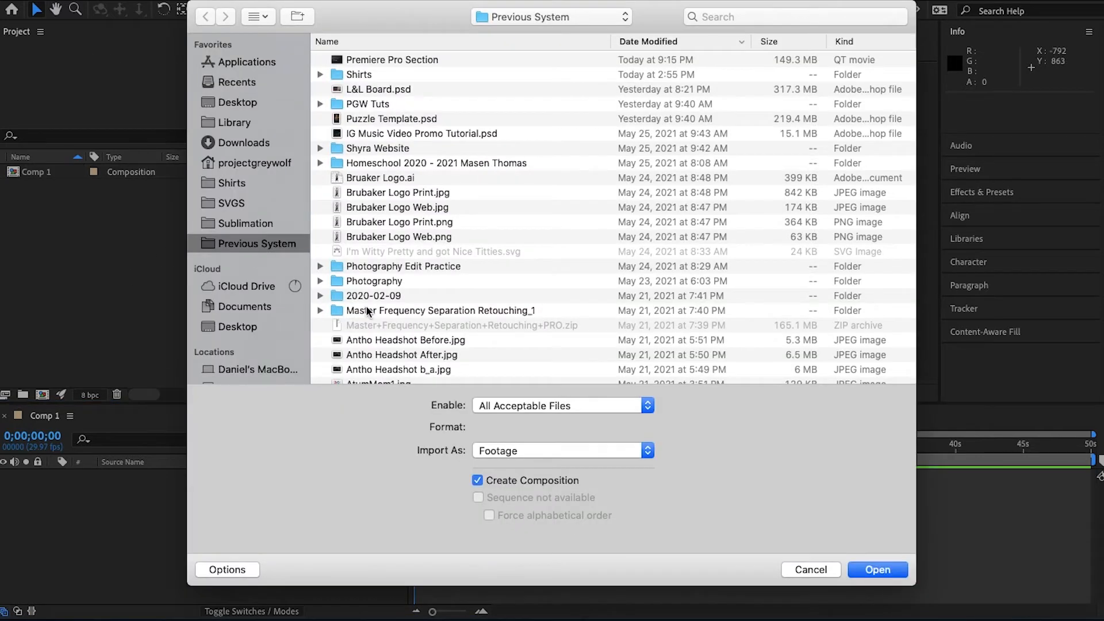
scroll(422, 235, down, 10)
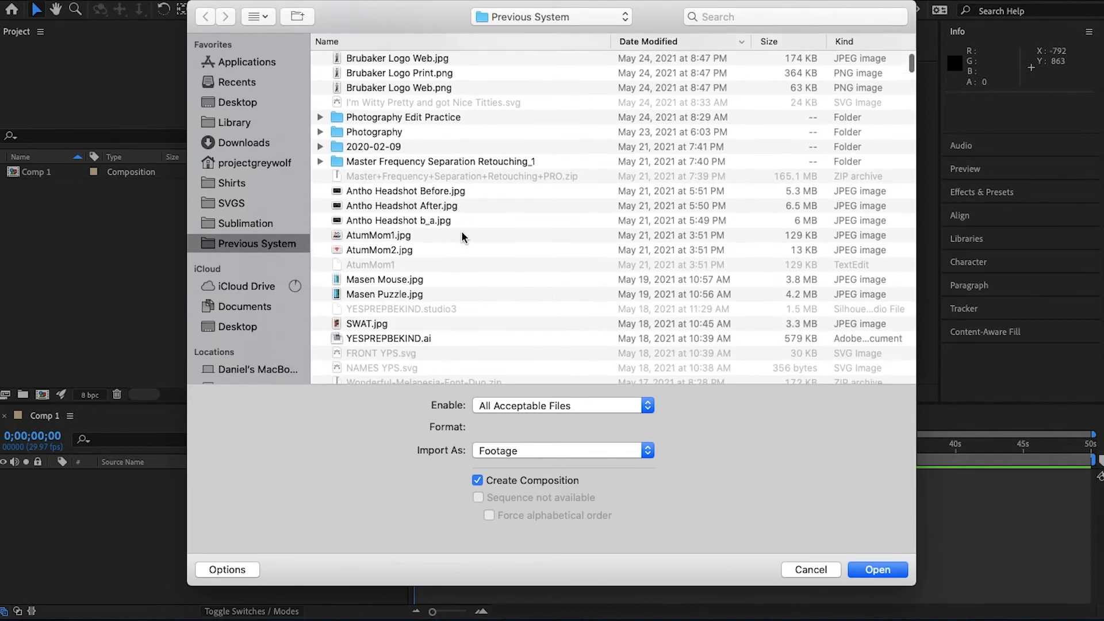
scroll(461, 230, down, 8)
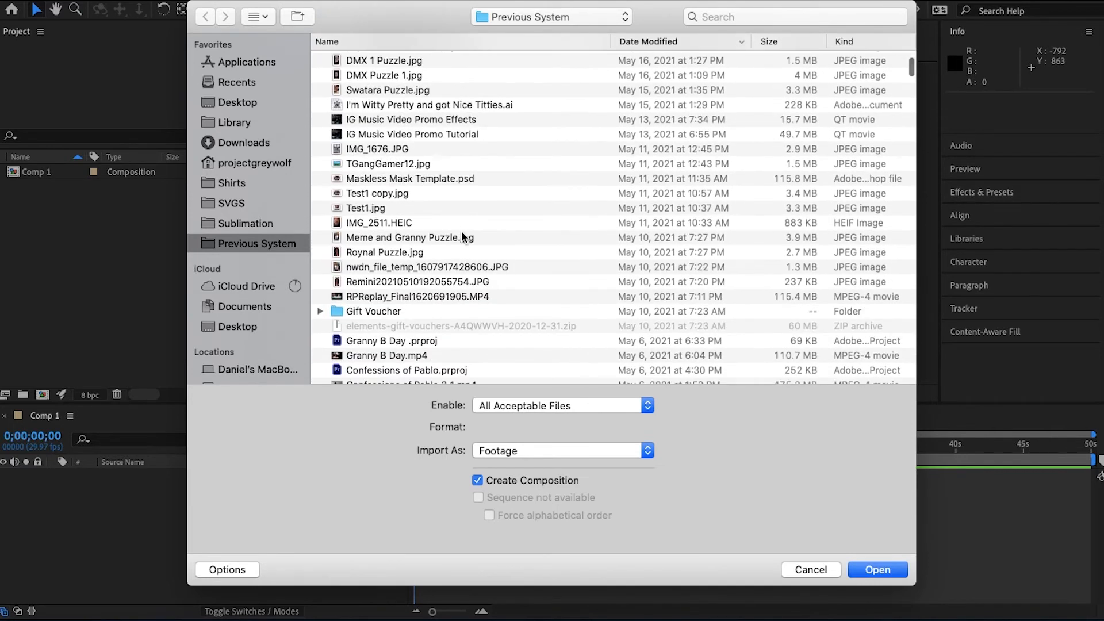
scroll(461, 230, down, 2)
double_click(443, 261)
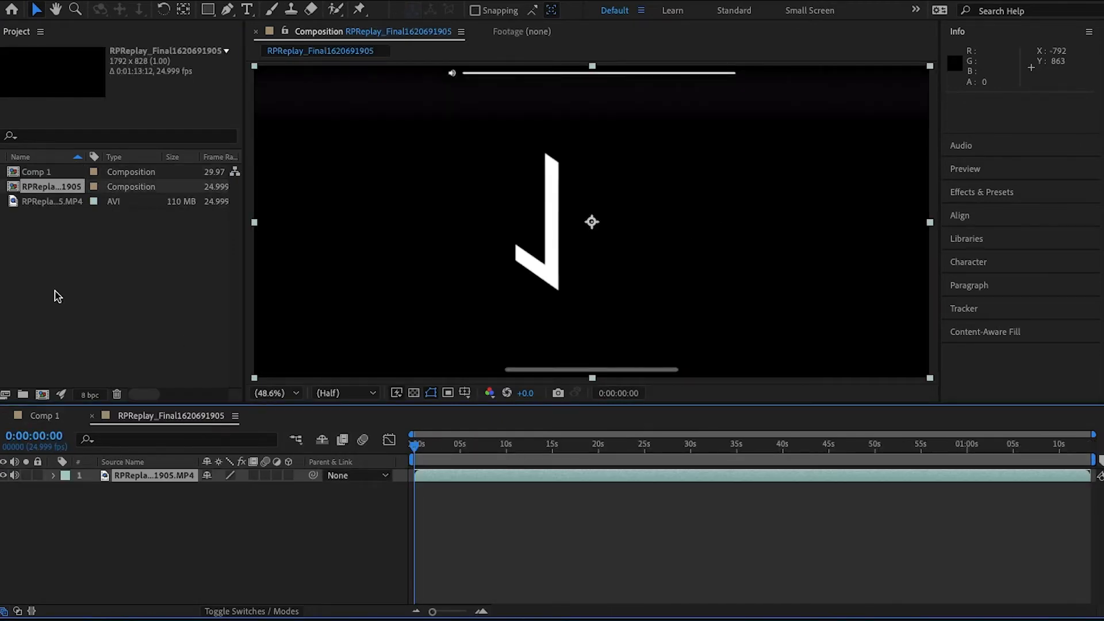
- Return to Comp 1, start another import, search the computer for "glued" and open the glued paper texture folder
click(49, 415)
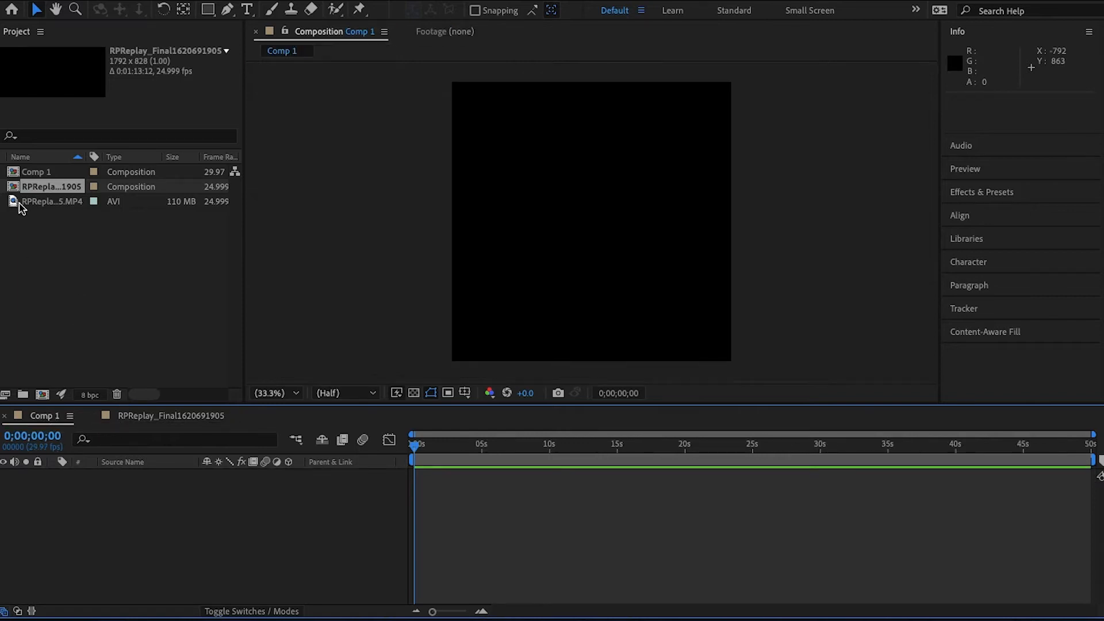
click(90, 262)
double_click(91, 262)
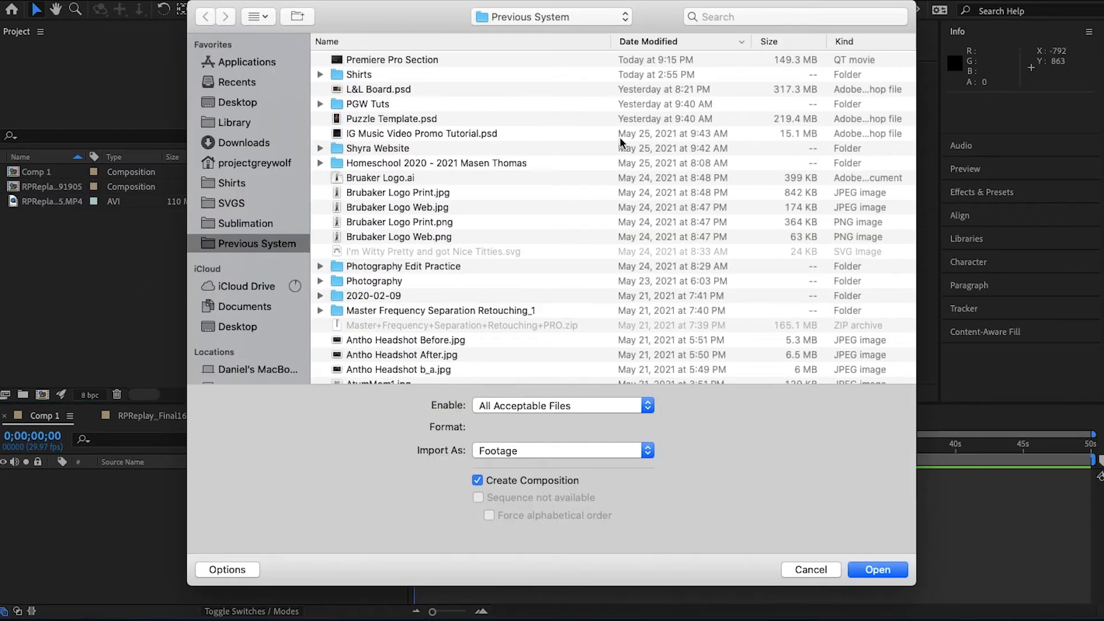
click(752, 20)
text(glued)
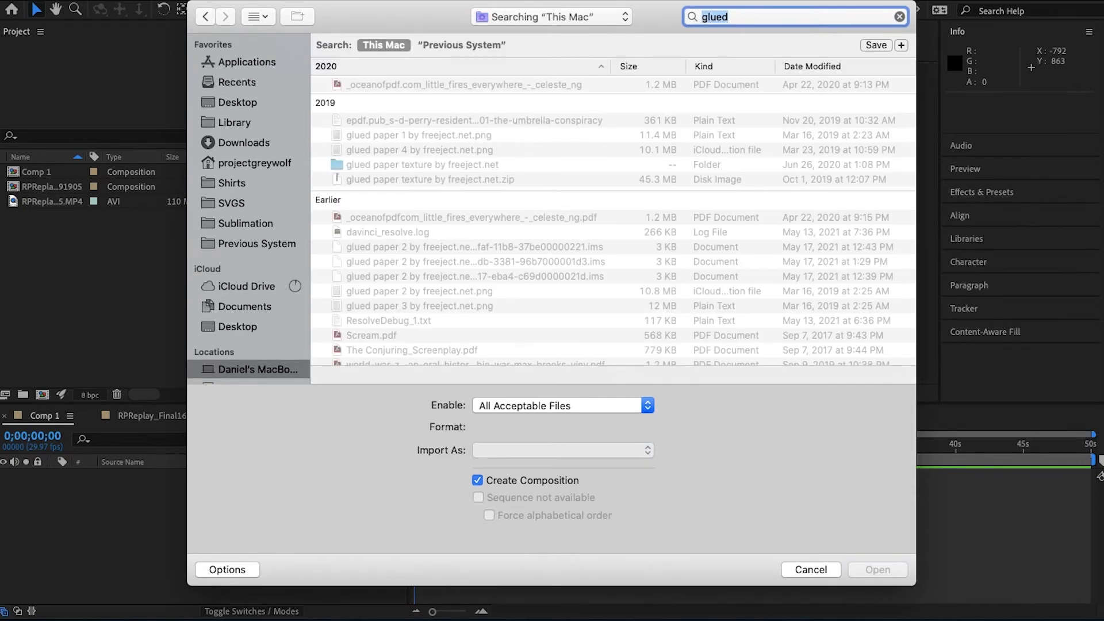
double_click(398, 164)
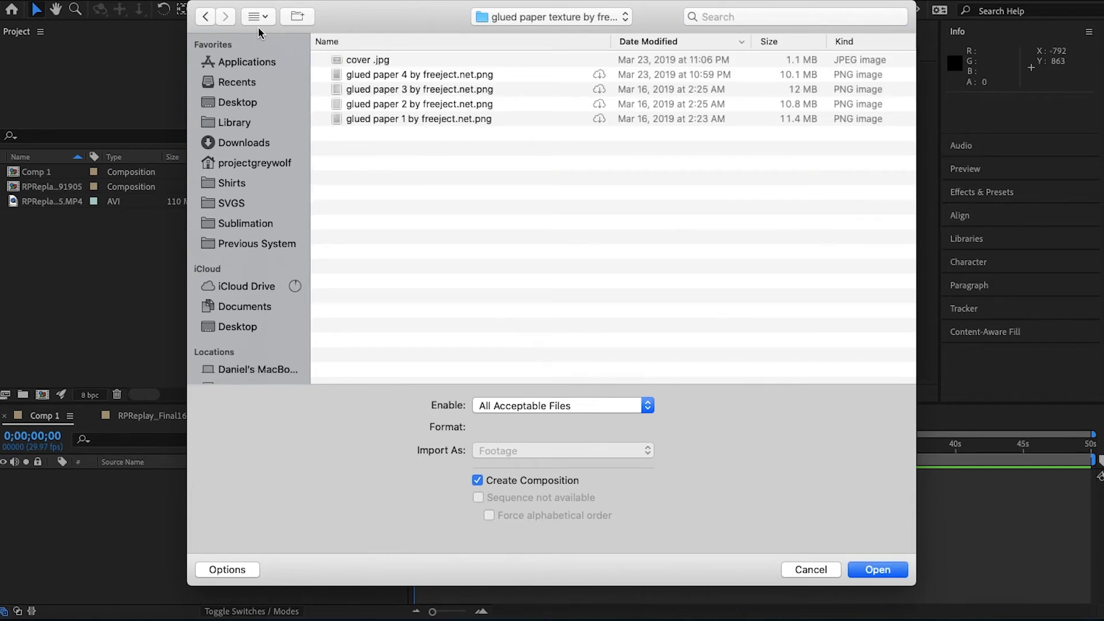
click(212, 18)
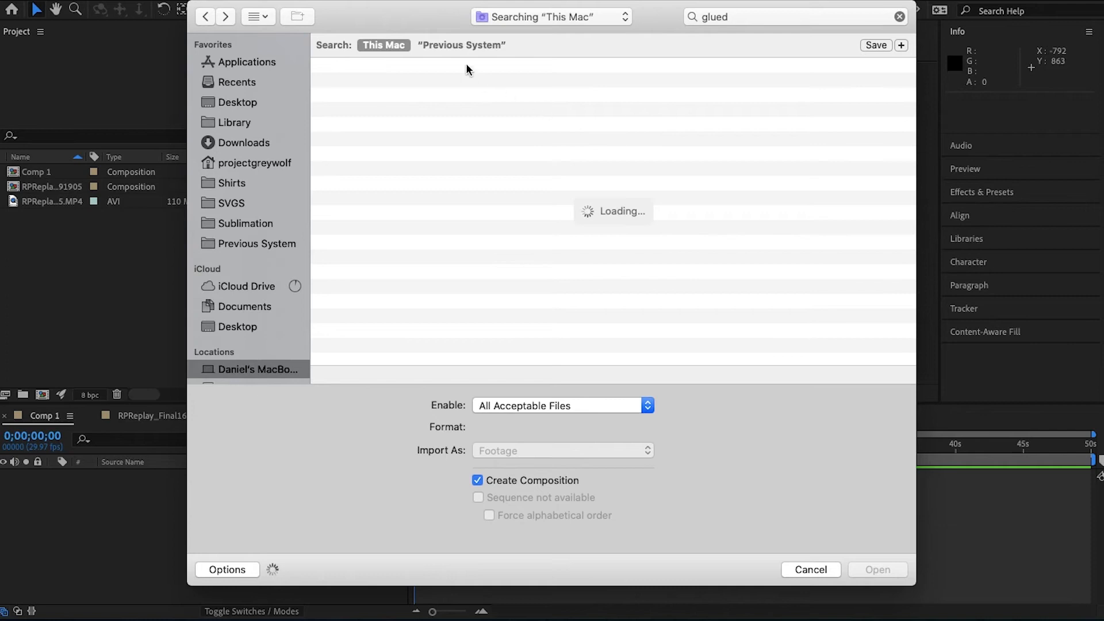
click(446, 47)
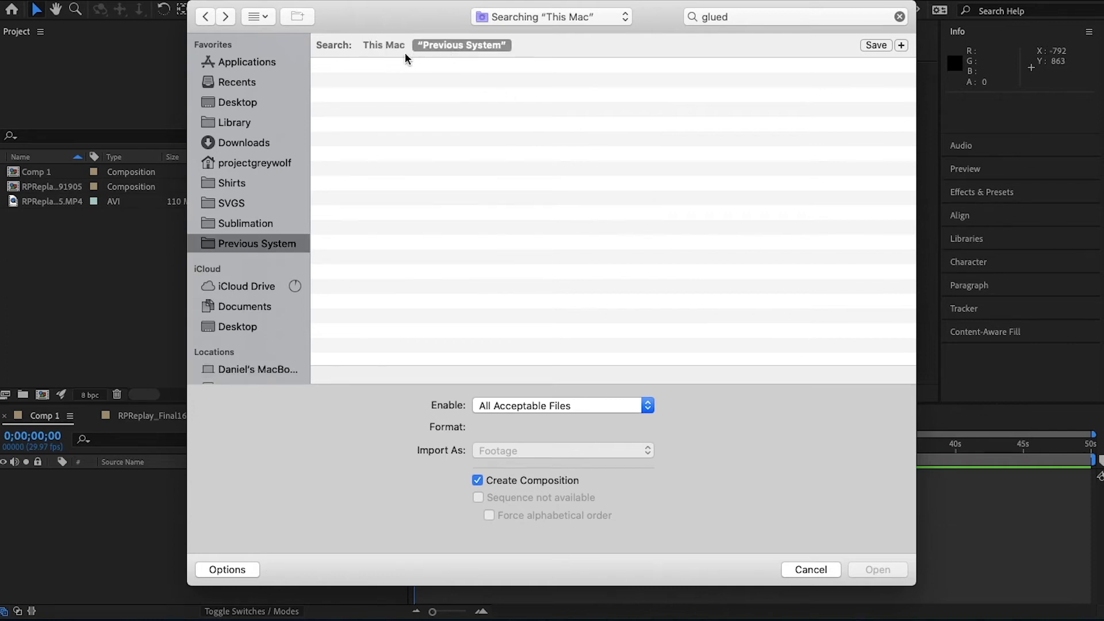
click(379, 46)
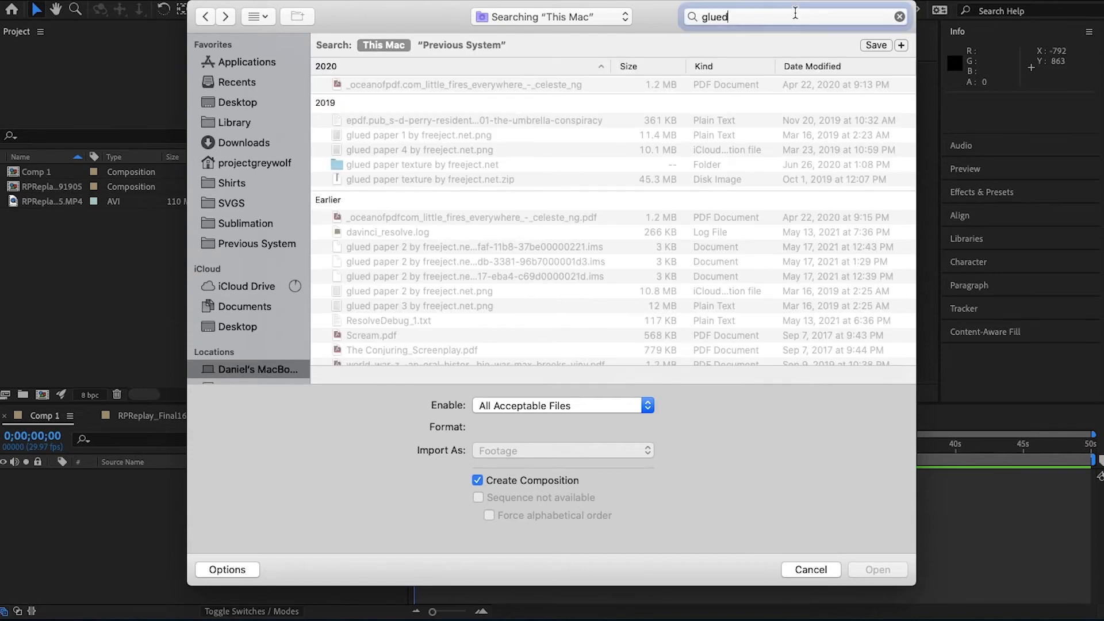
click(795, 13)
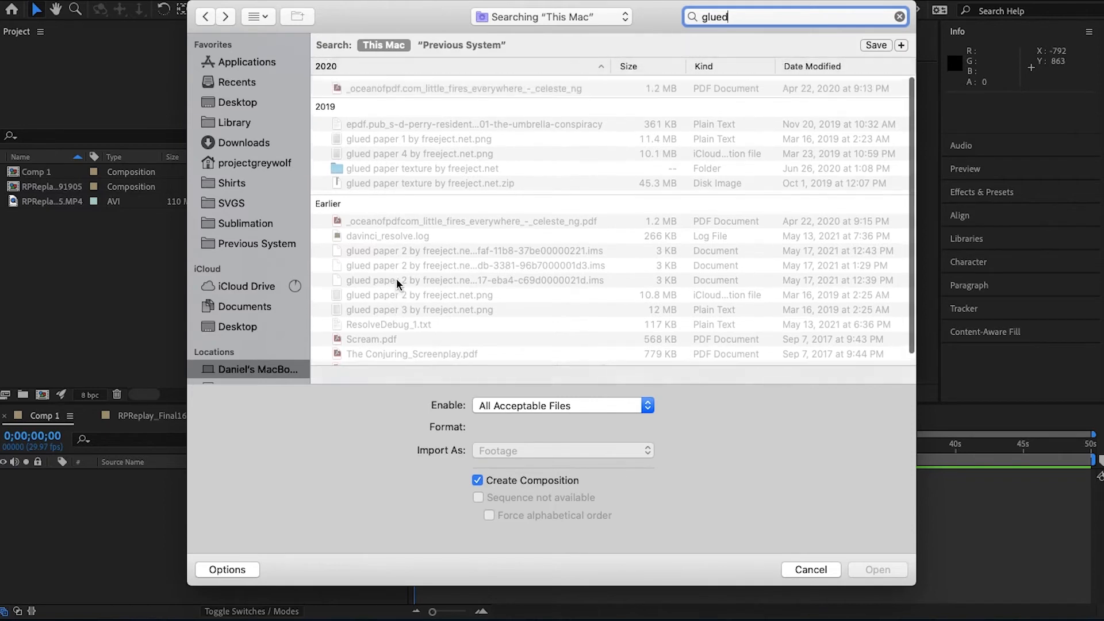
double_click(394, 165)
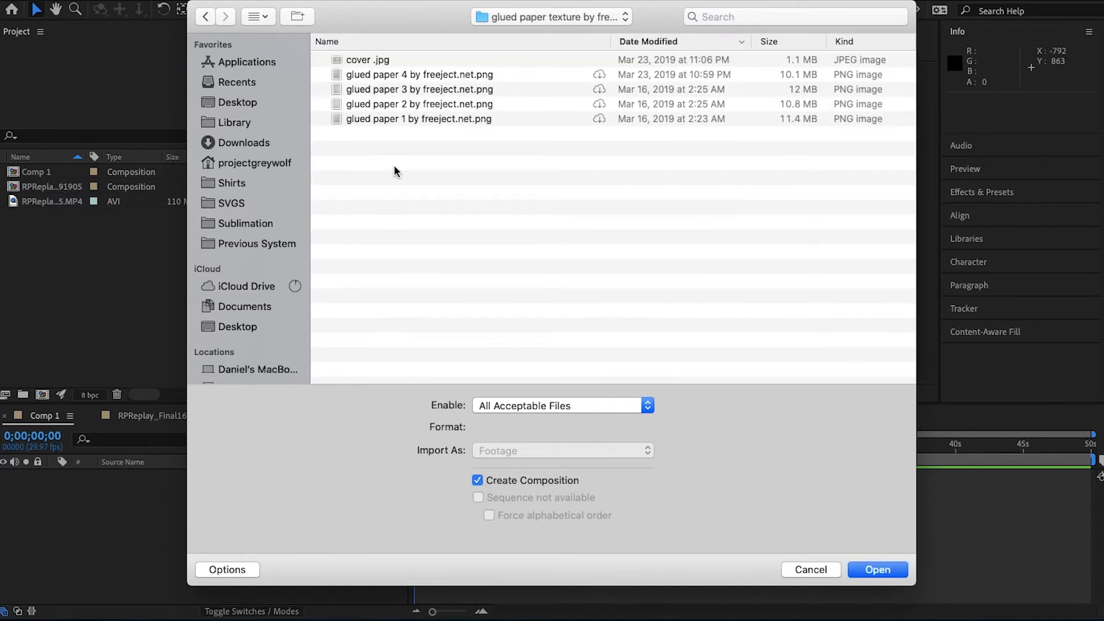
- Download glued paper 2 by freeject.net.png from the cloud and import it with Create Composition enabled
click(599, 106)
click(415, 105)
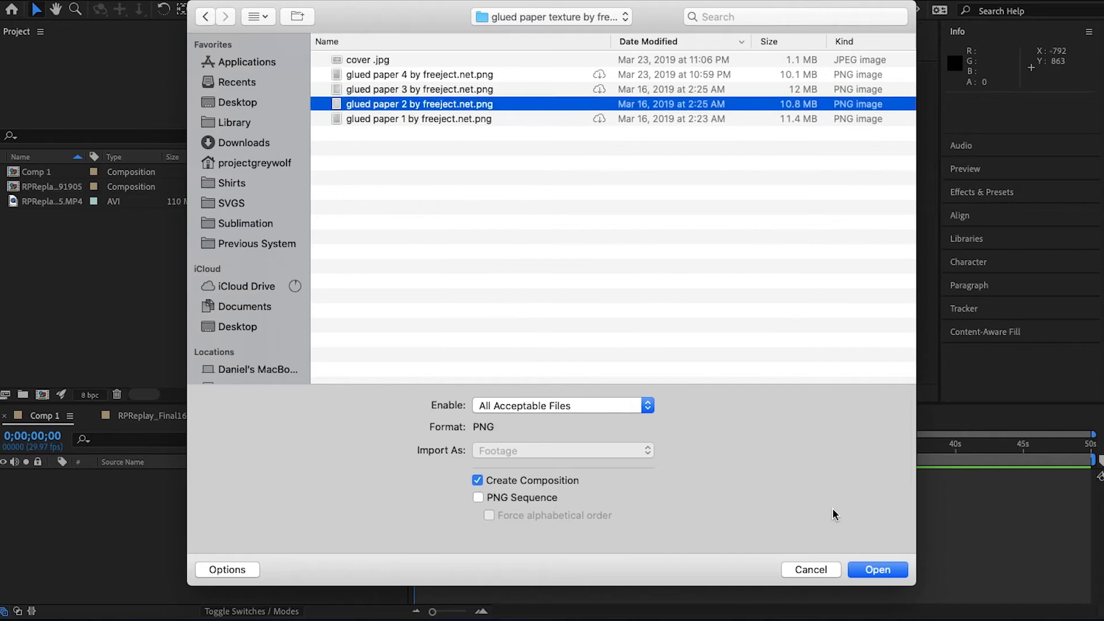
click(865, 571)
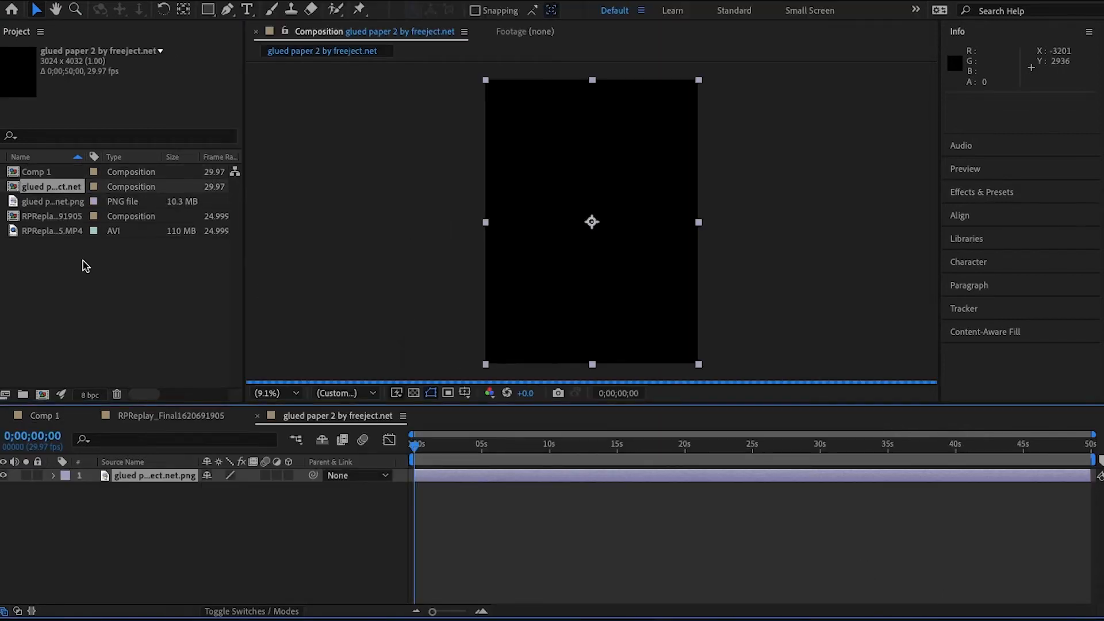
- Import Project Grey Wolf Vol 2 White.png from the Previous System folder with Create Composition turned off
double_click(152, 311)
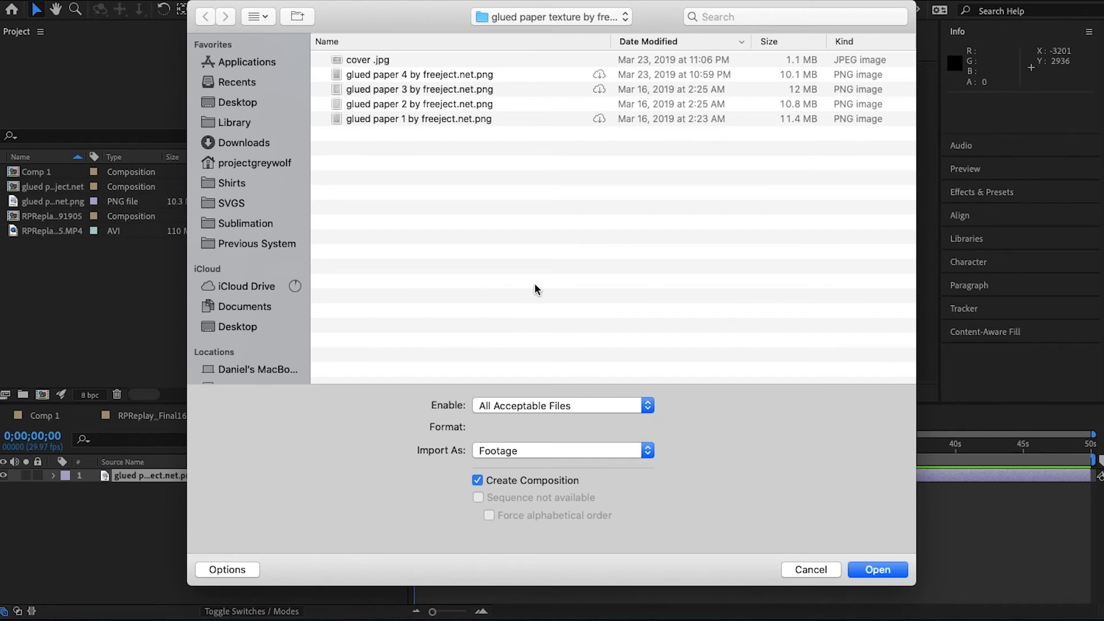
click(478, 480)
click(239, 244)
scroll(702, 370, down, 5)
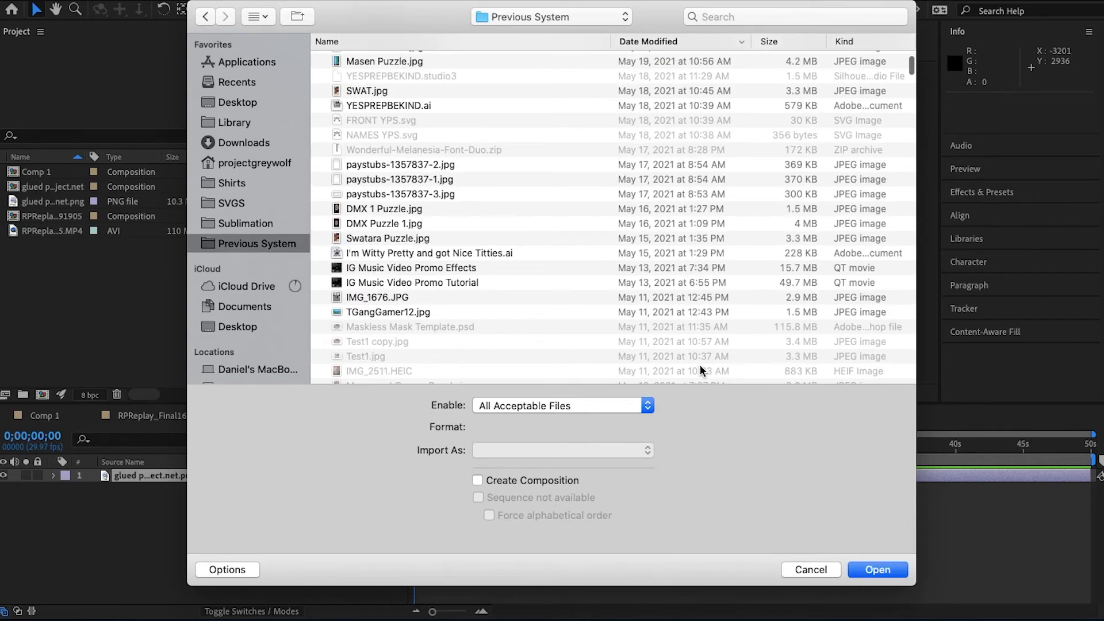
scroll(701, 371, down, 20)
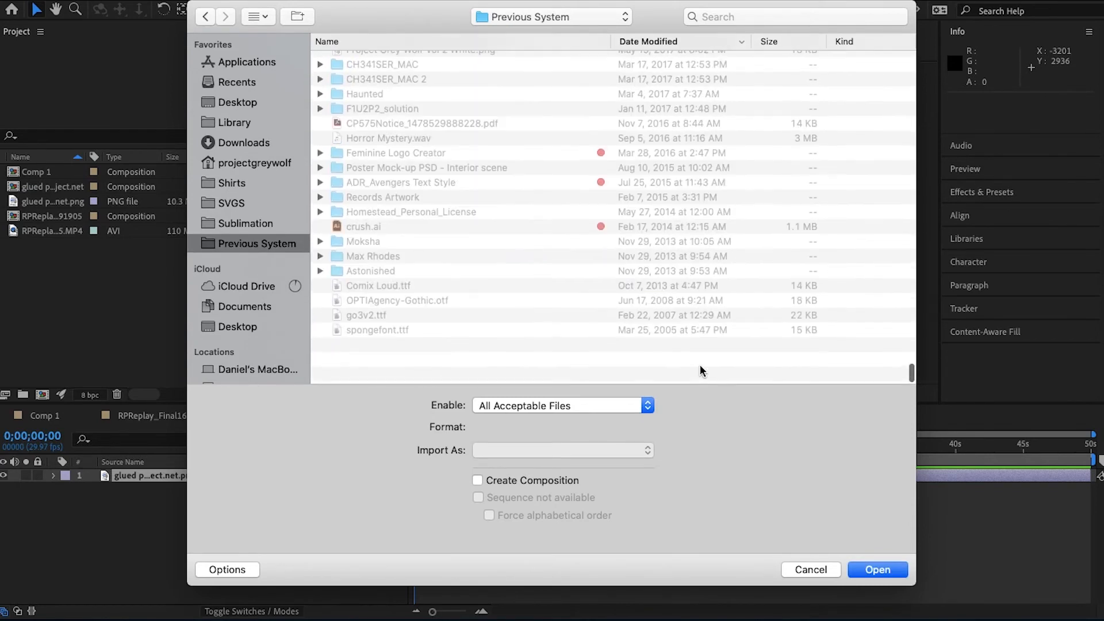
scroll(702, 371, up, 5)
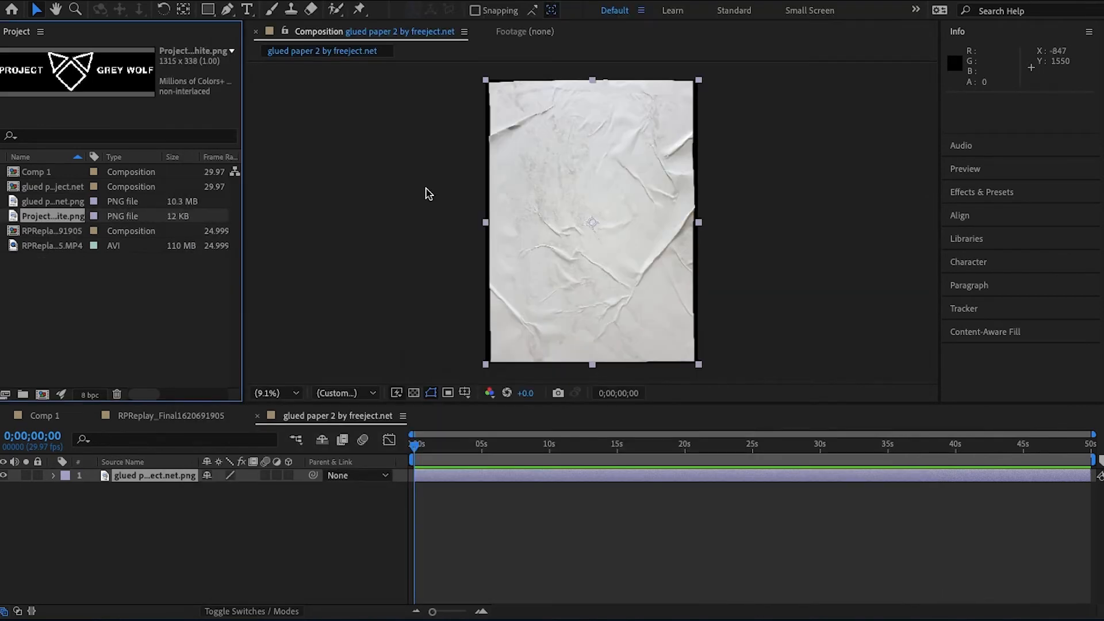
- Close the texture and RPReplay compositions, and stack three copies of the RPReplay_Final1620691905.MP4 video in Comp 1
click(258, 416)
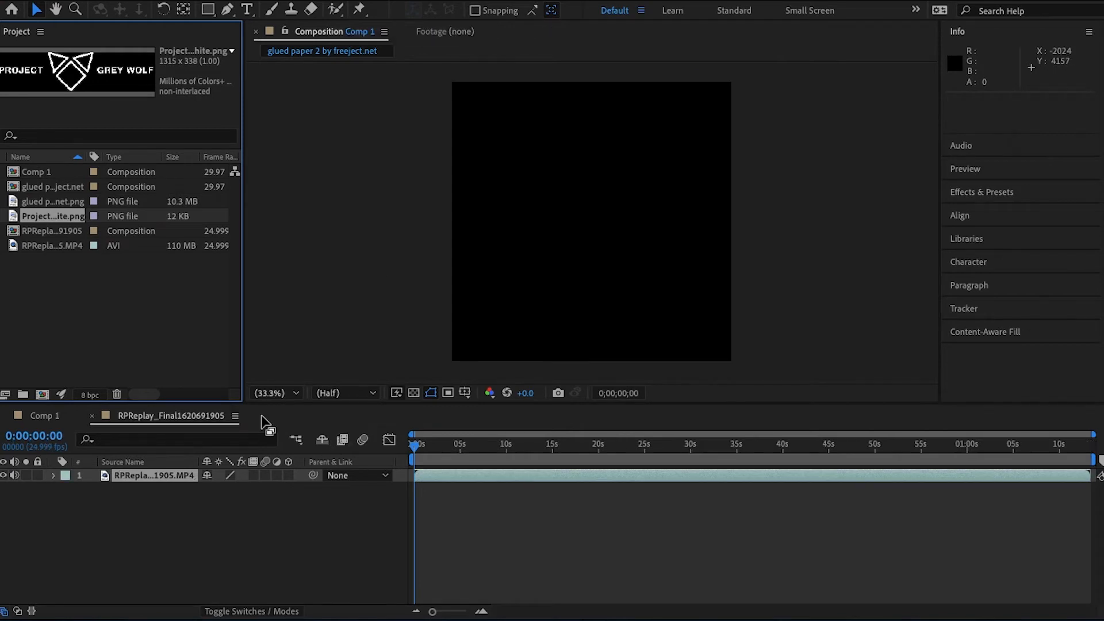
click(92, 416)
drag(52, 245, 271, 521)
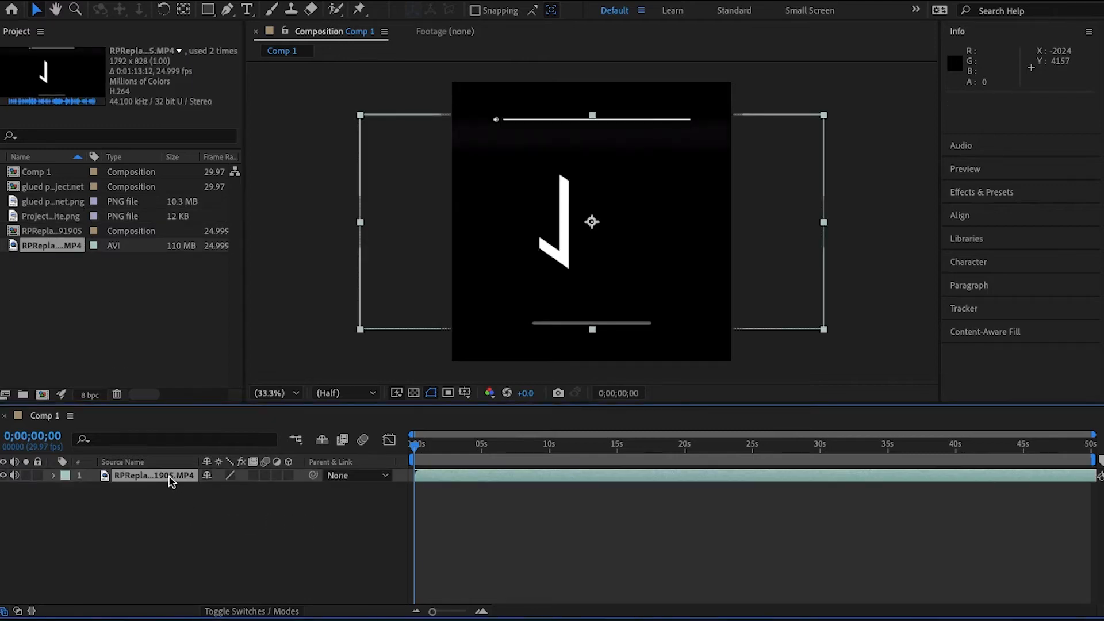
key(ctrl+d)
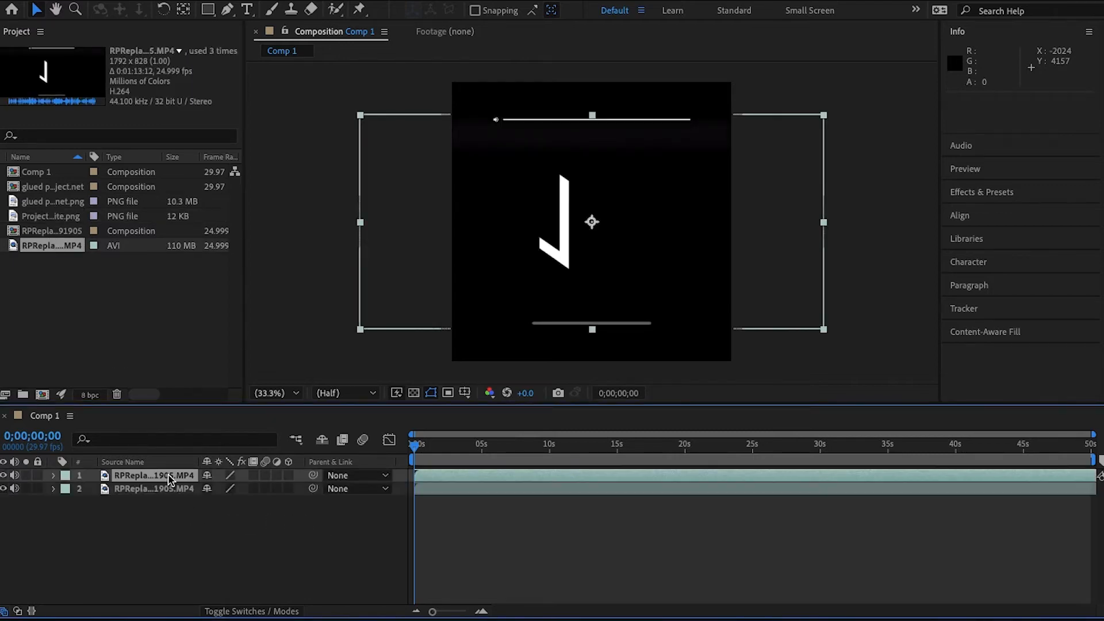
key(ctrl+d)
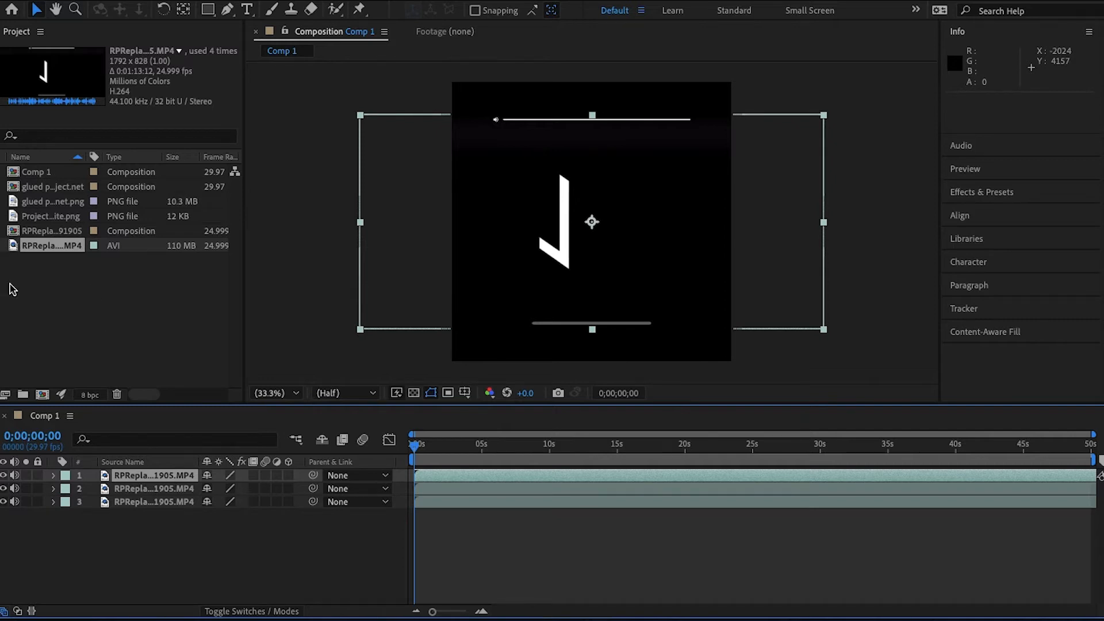
- Place the Project Grey Wolf logo PNG and the glued paper PNG above the videos in Comp 1, and lock and hide both layers
drag(26, 221, 118, 475)
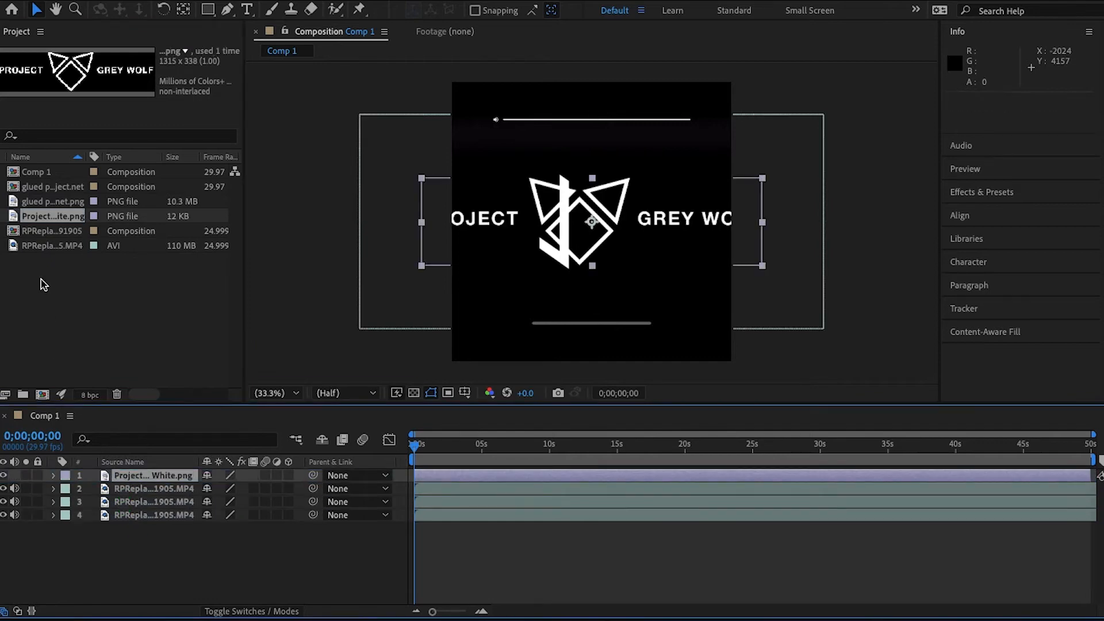
drag(50, 201, 92, 475)
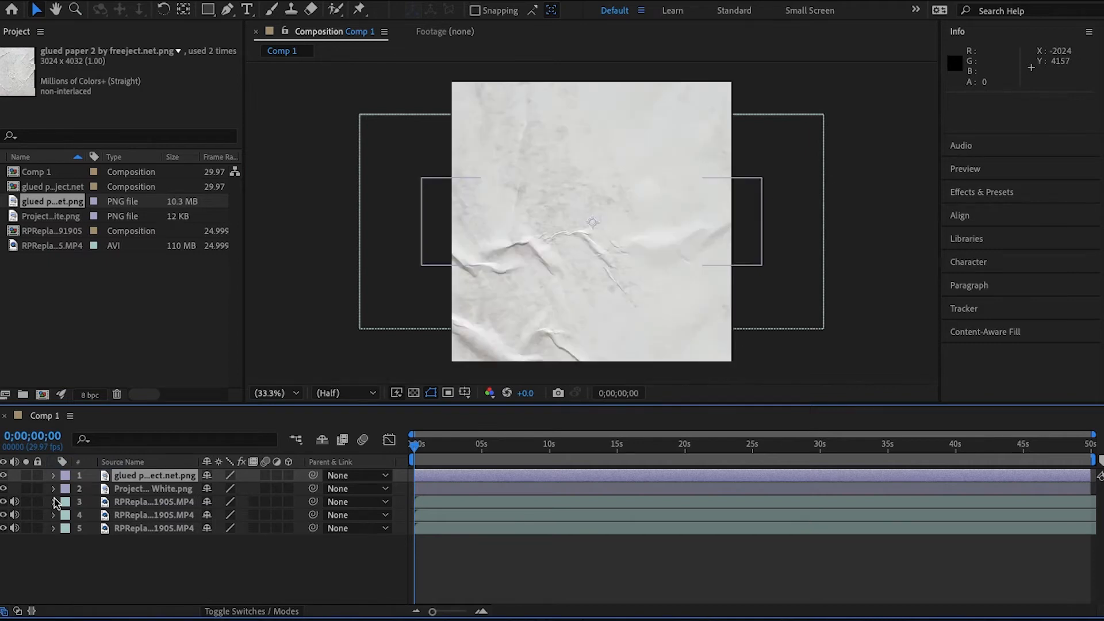
click(38, 476)
click(38, 488)
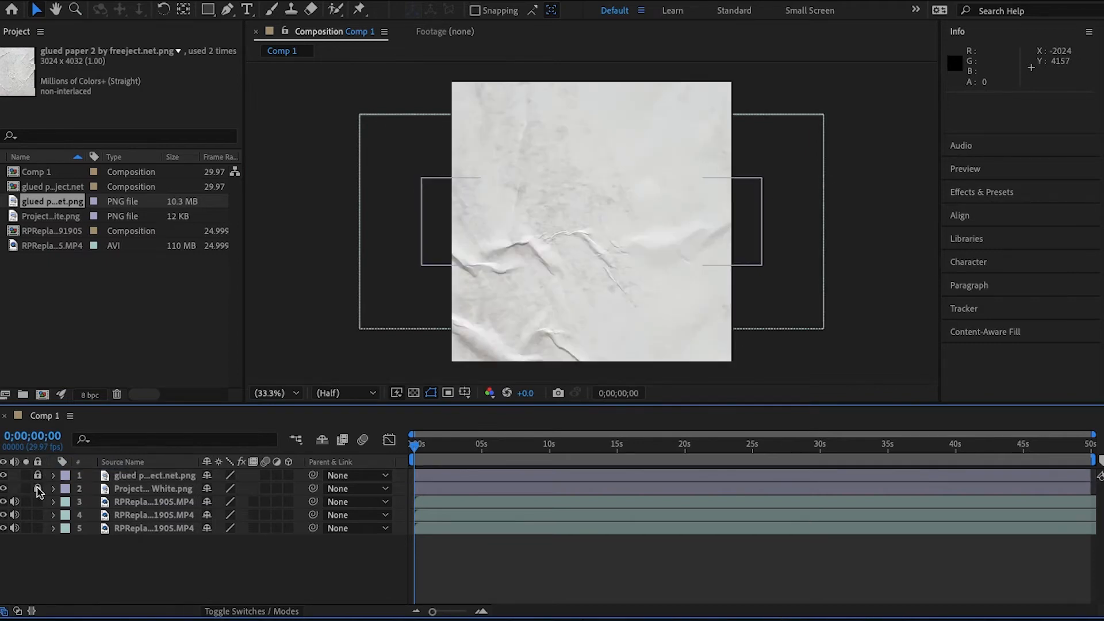
drag(3, 475, 4, 489)
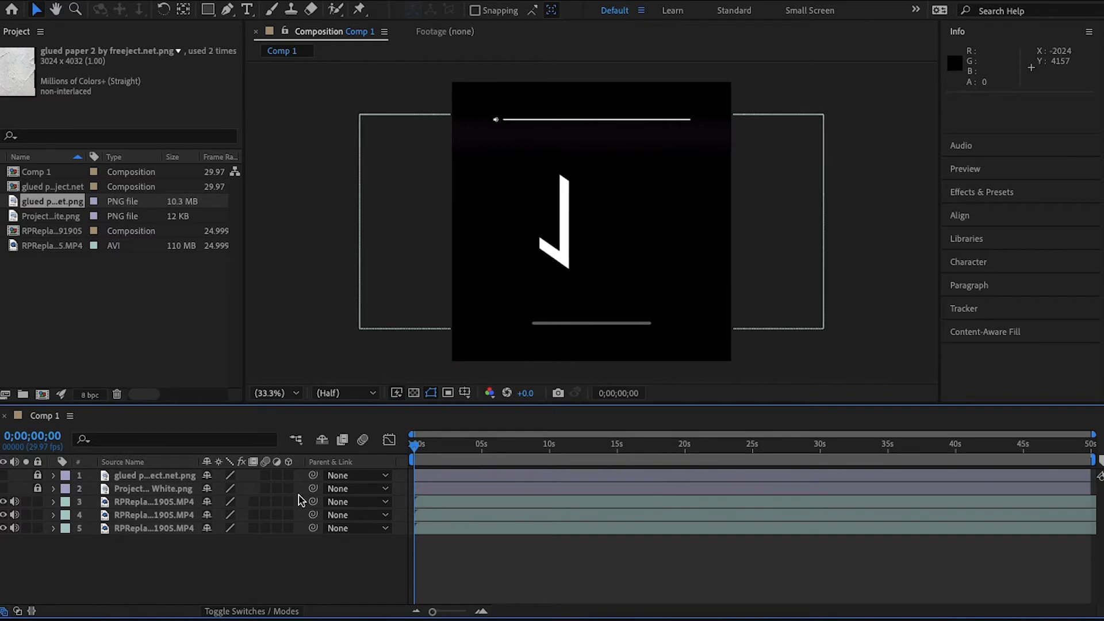
- Scale the uppermost video copy down to 69% and hide the two copies beneath it
click(665, 251)
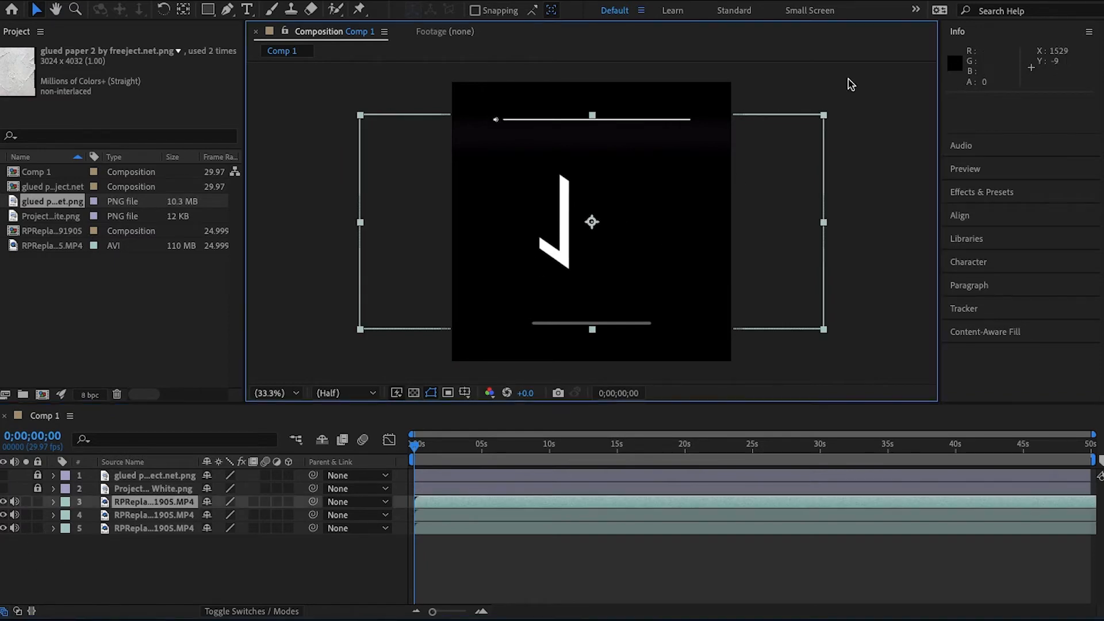
drag(824, 116, 753, 148)
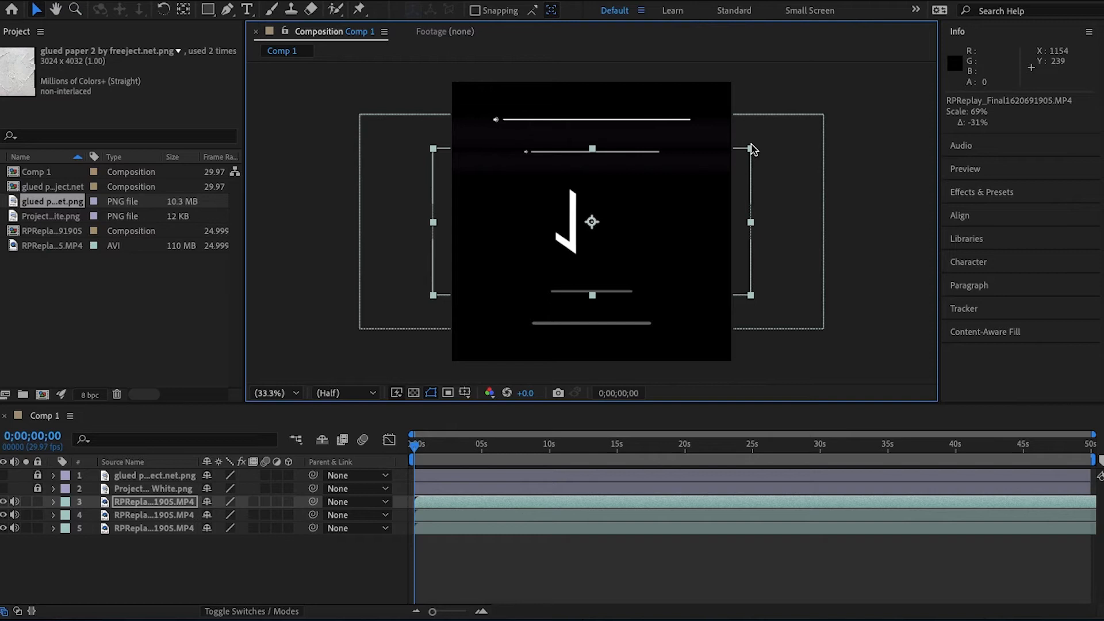
click(3, 514)
click(3, 528)
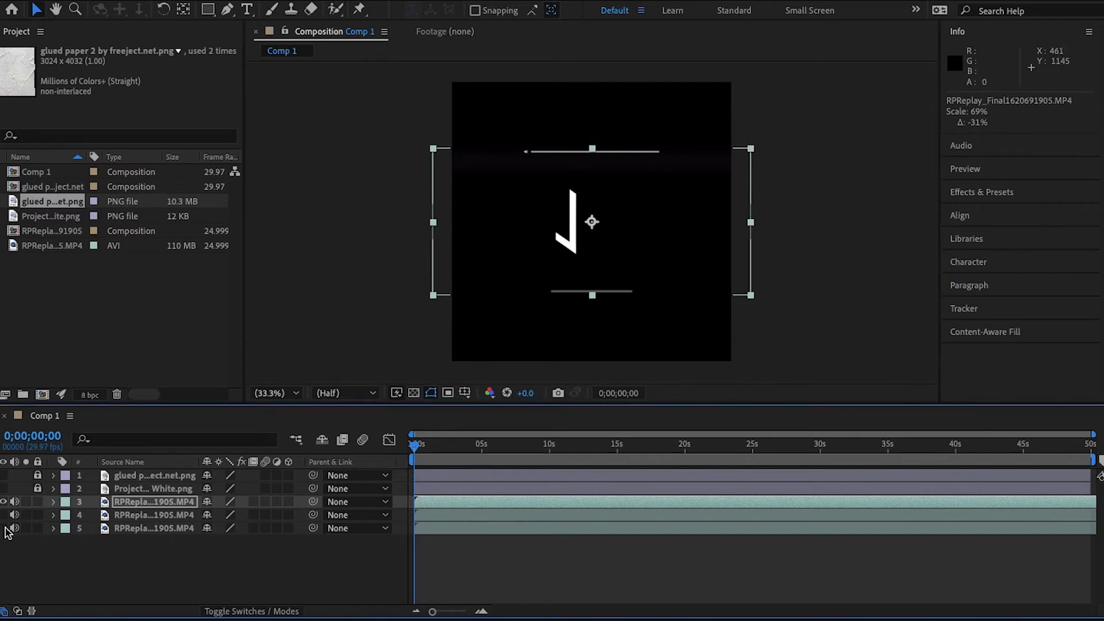
- Trim the opening of the uppermost video copy to 0;00;22;09 and align its start with the current time at 0;00;22;21
drag(436, 451, 723, 476)
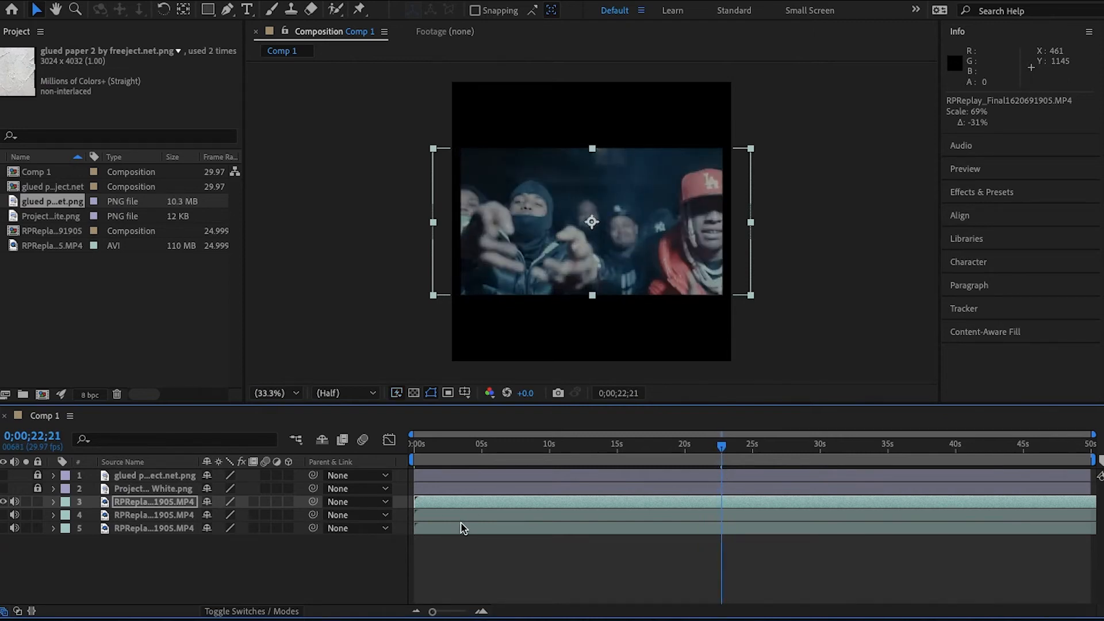
drag(415, 504, 719, 494)
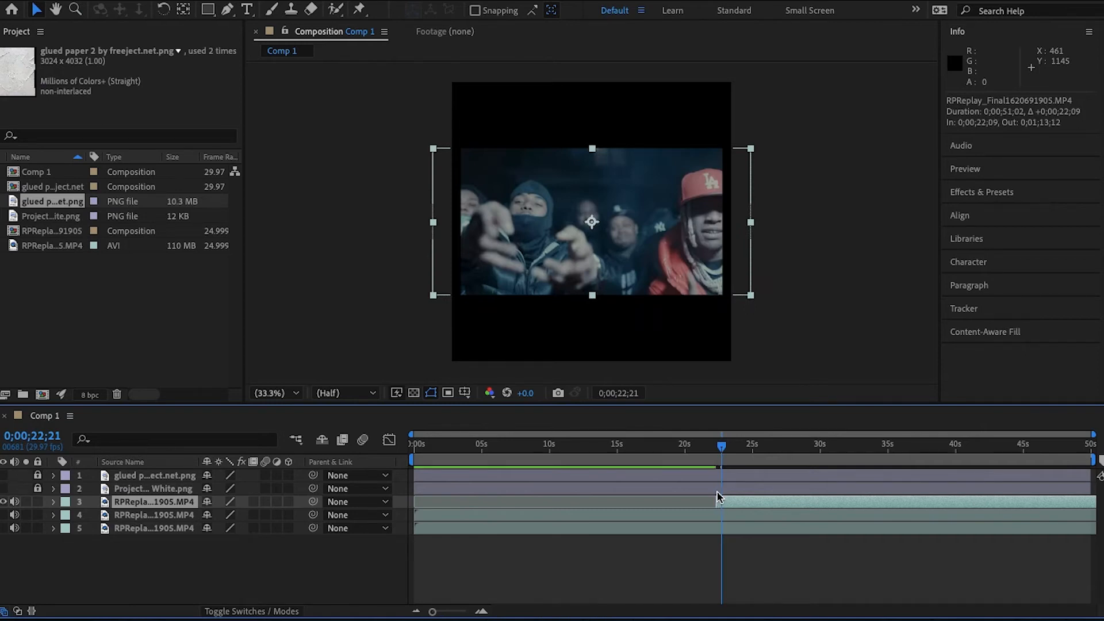
key(])
key([)
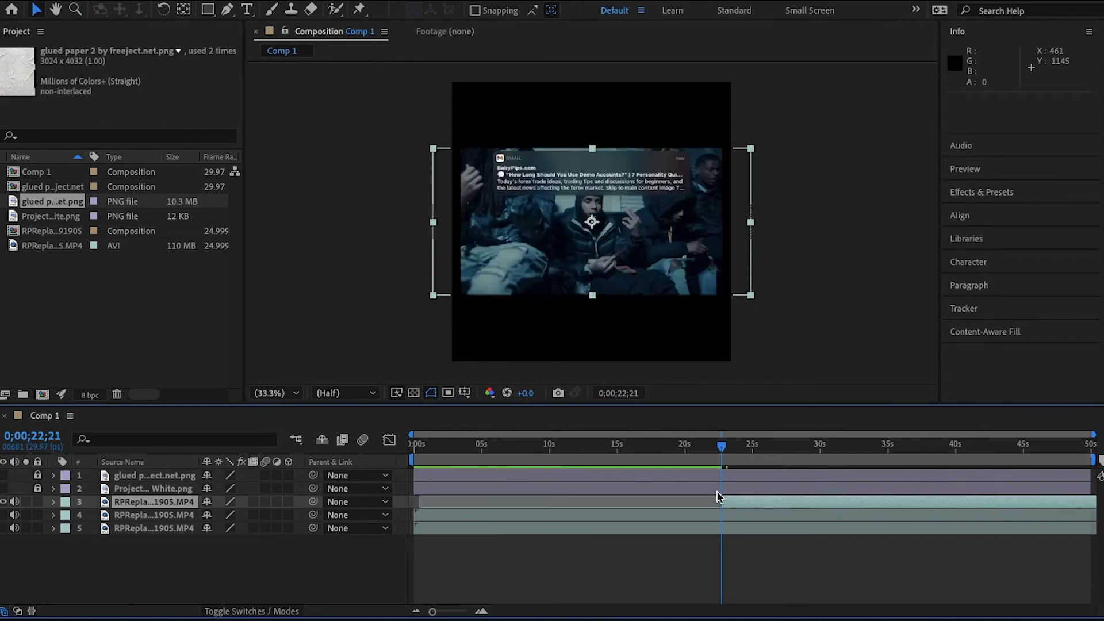
- Try shifting the start of the uppermost video copy to 0;00;23;02 and 0;00;23;14
drag(723, 454, 728, 454)
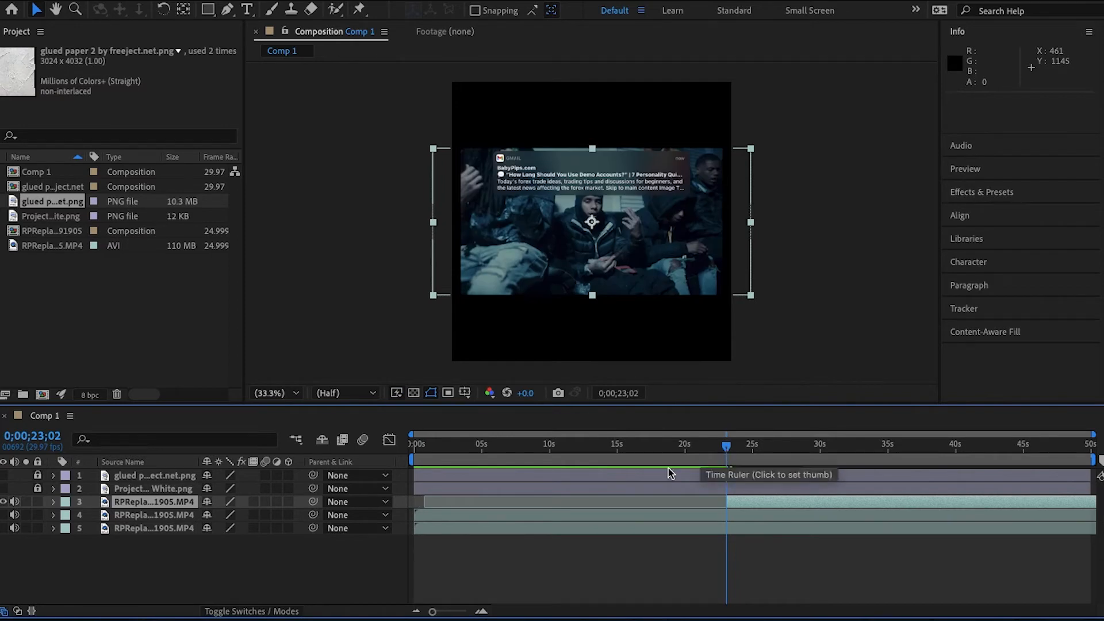
drag(425, 503, 699, 505)
key(ctrl+z)
key(ctrl+z)
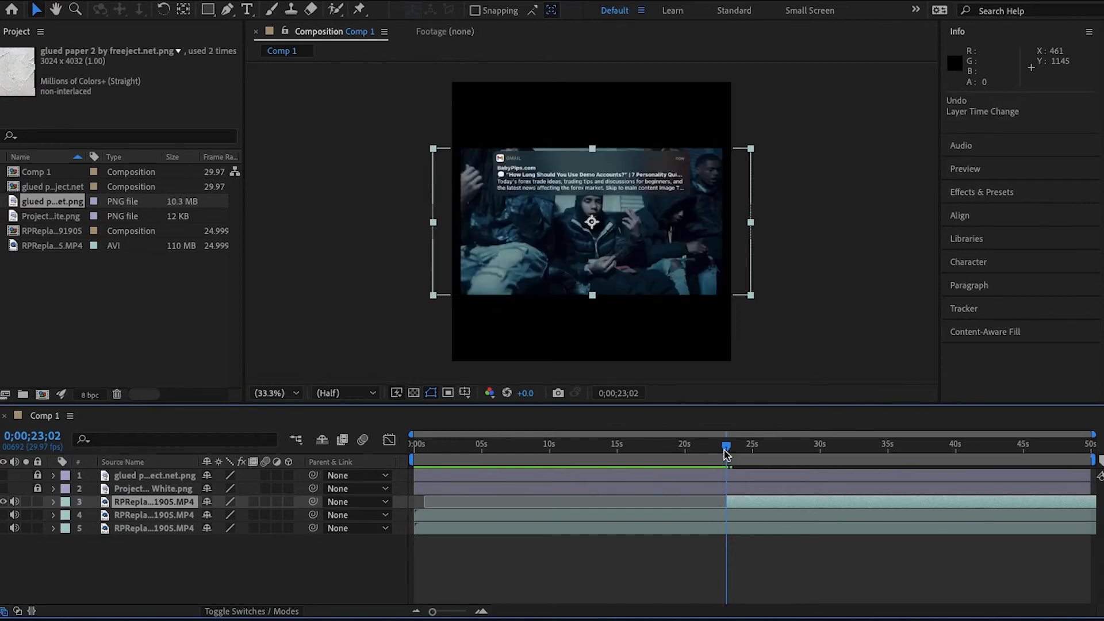
drag(727, 447, 732, 453)
key(bracketleft)
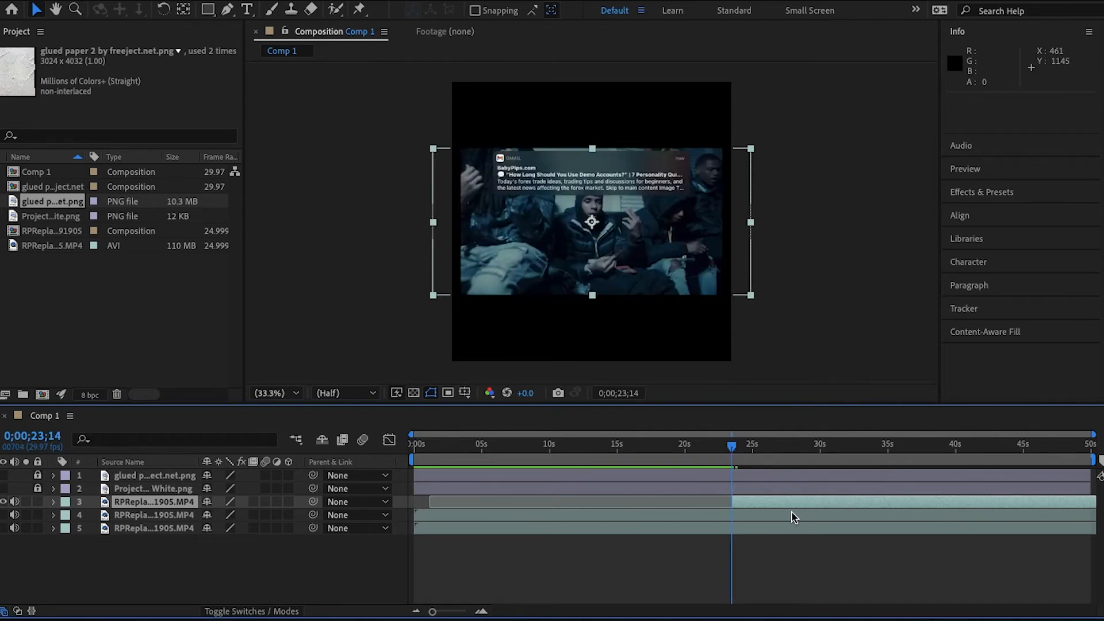
- Slide the trimmed video to the start of the composition, cut about half a second more off its beginning, and realign it to 0;00;00;00
drag(791, 503, 474, 496)
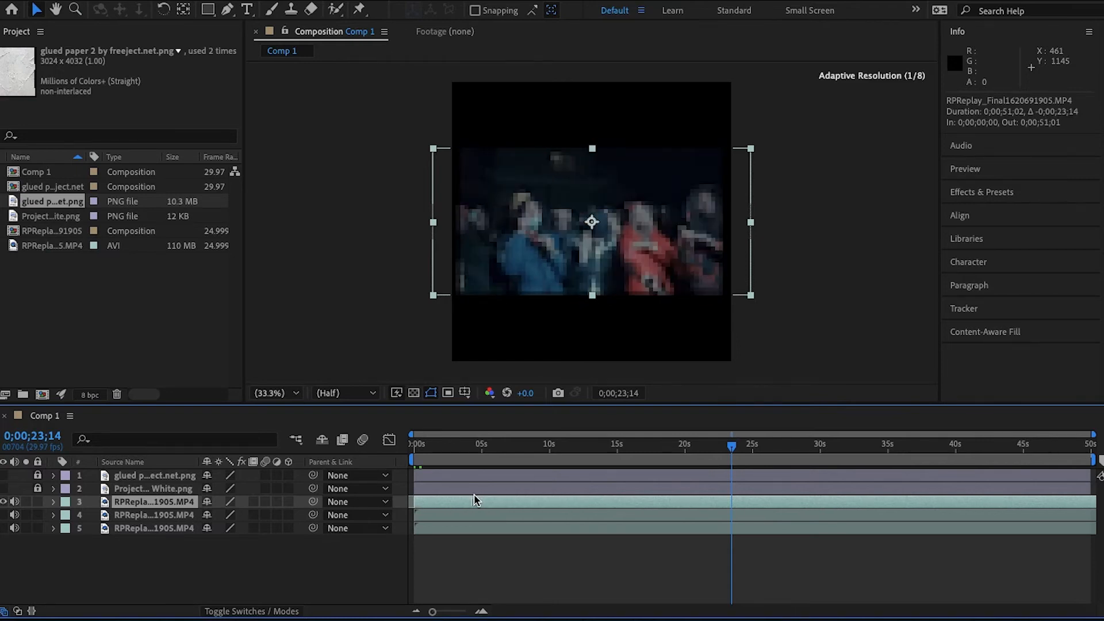
drag(731, 445, 425, 444)
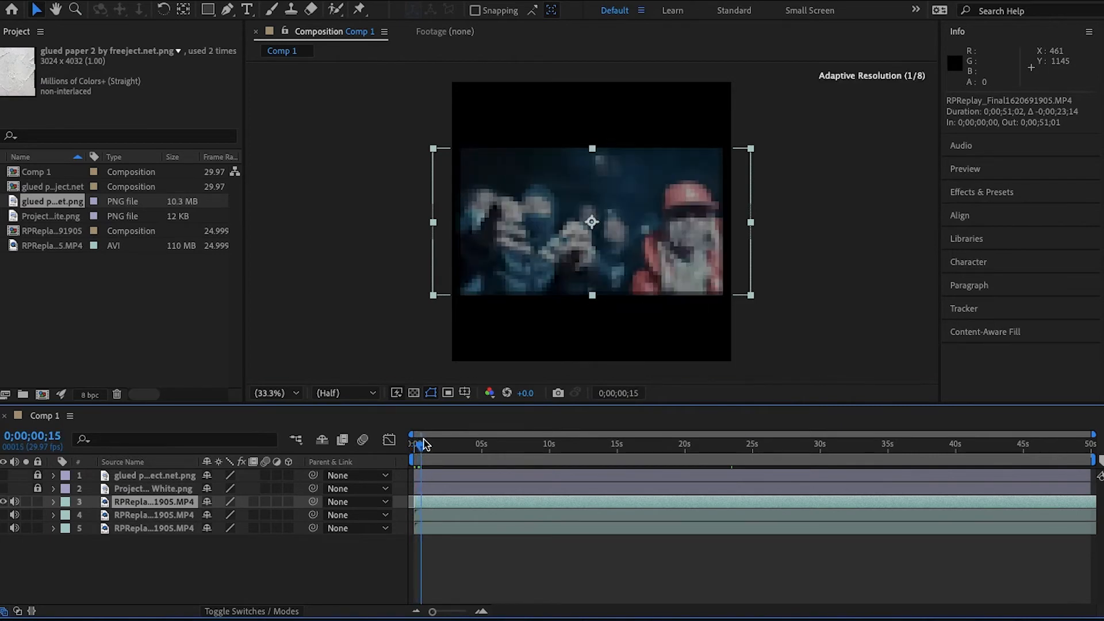
drag(416, 503, 424, 501)
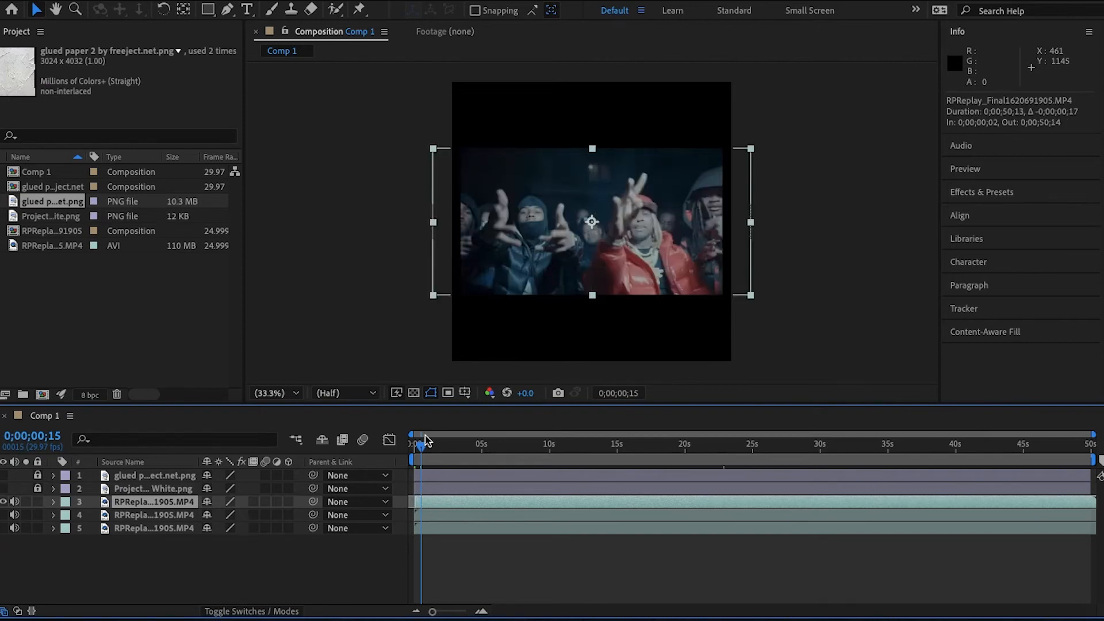
drag(421, 445, 402, 449)
click(437, 499)
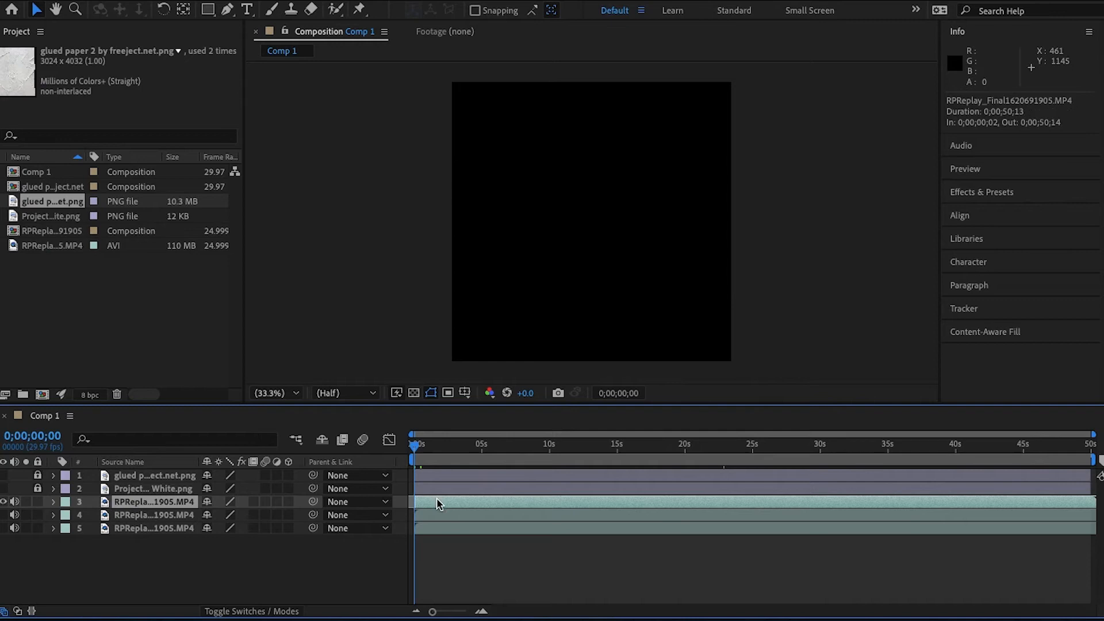
drag(436, 503, 436, 503)
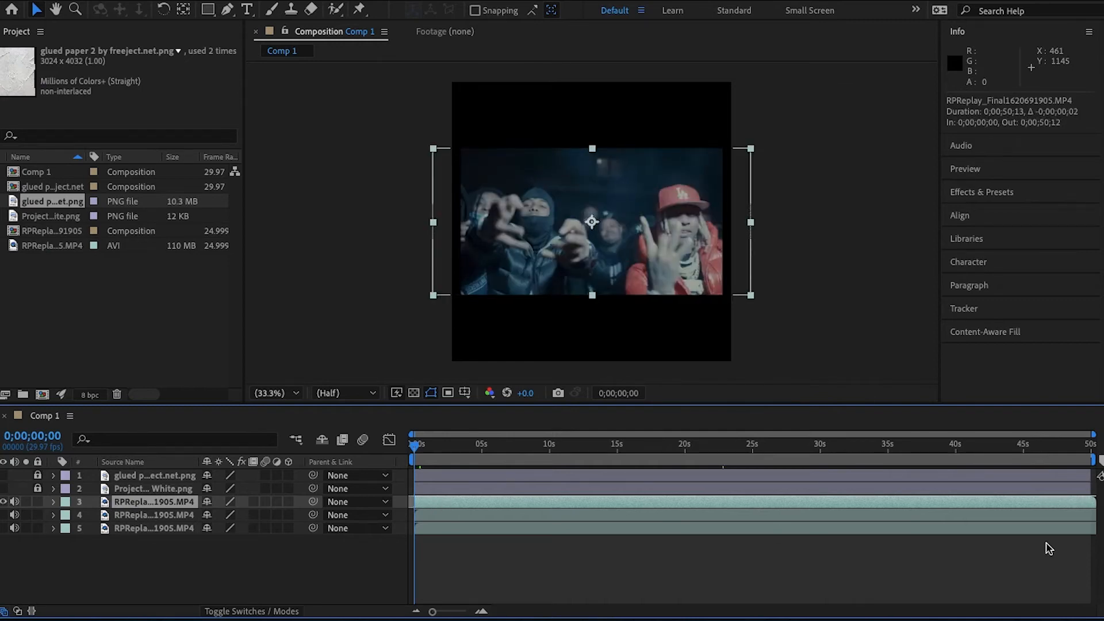
- Trim the end of the uppermost video copy to 0;00;48;08
click(1059, 448)
drag(1061, 454, 1067, 450)
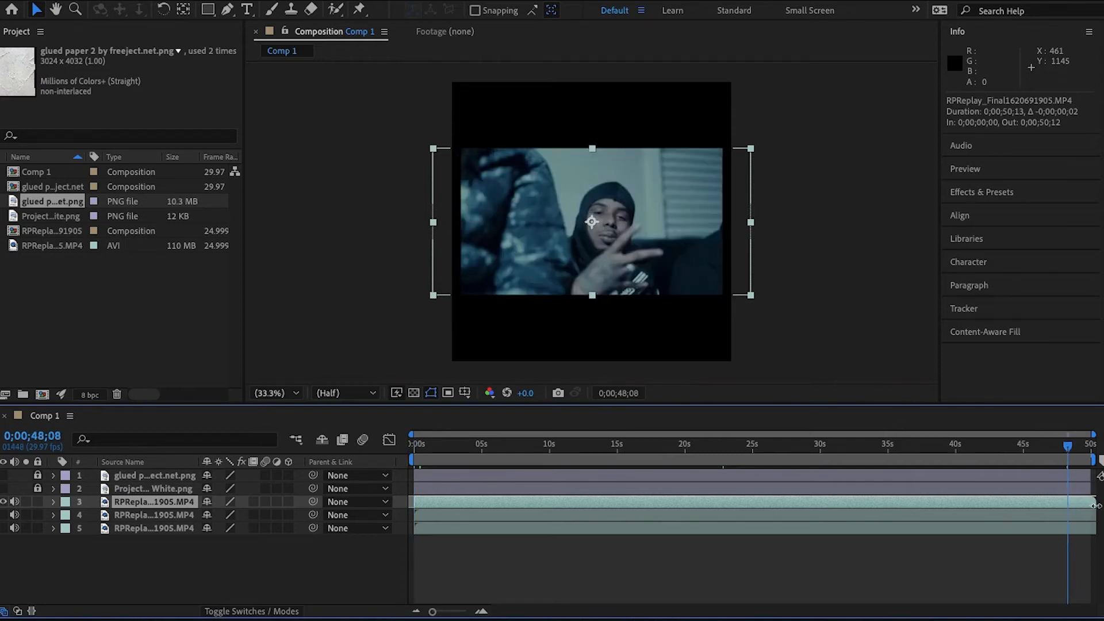
key(alt+bracketright)
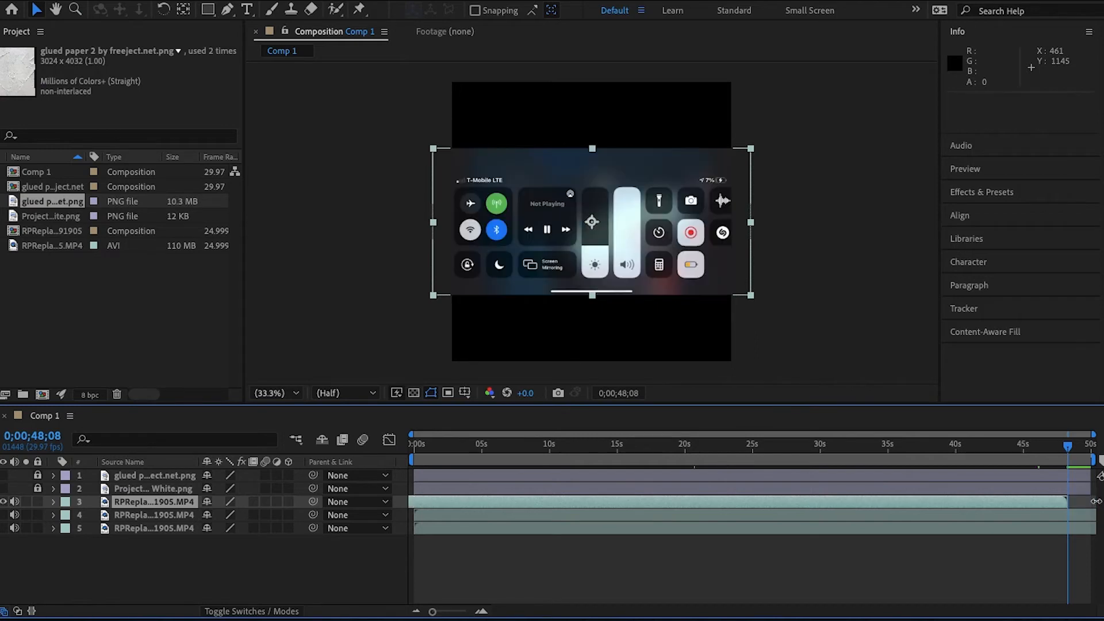
key(ctrl+z)
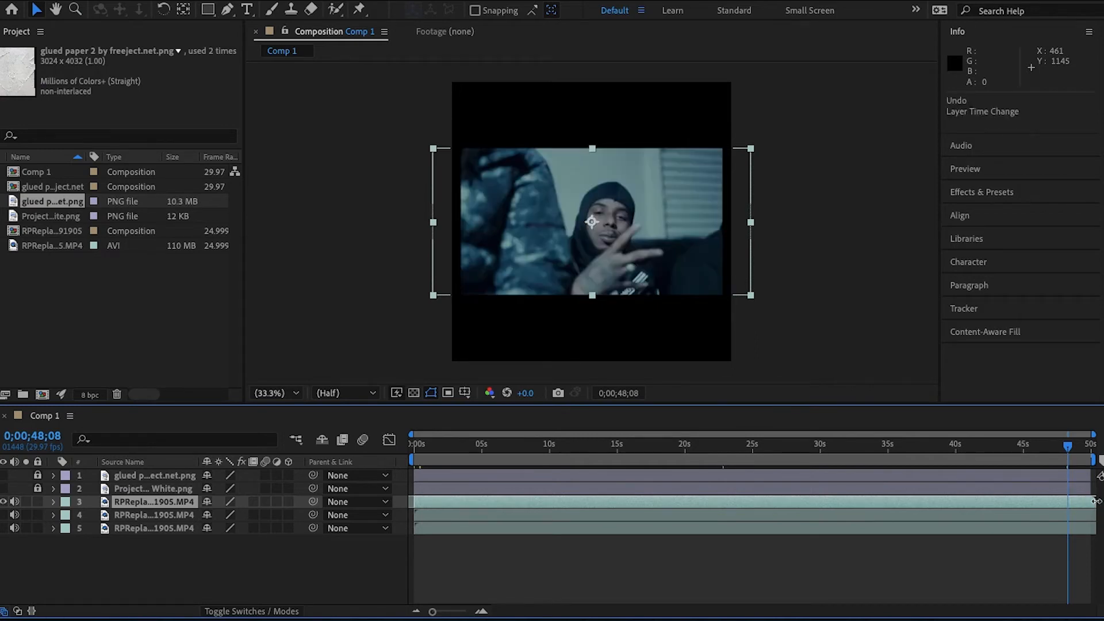
drag(1096, 502, 1069, 501)
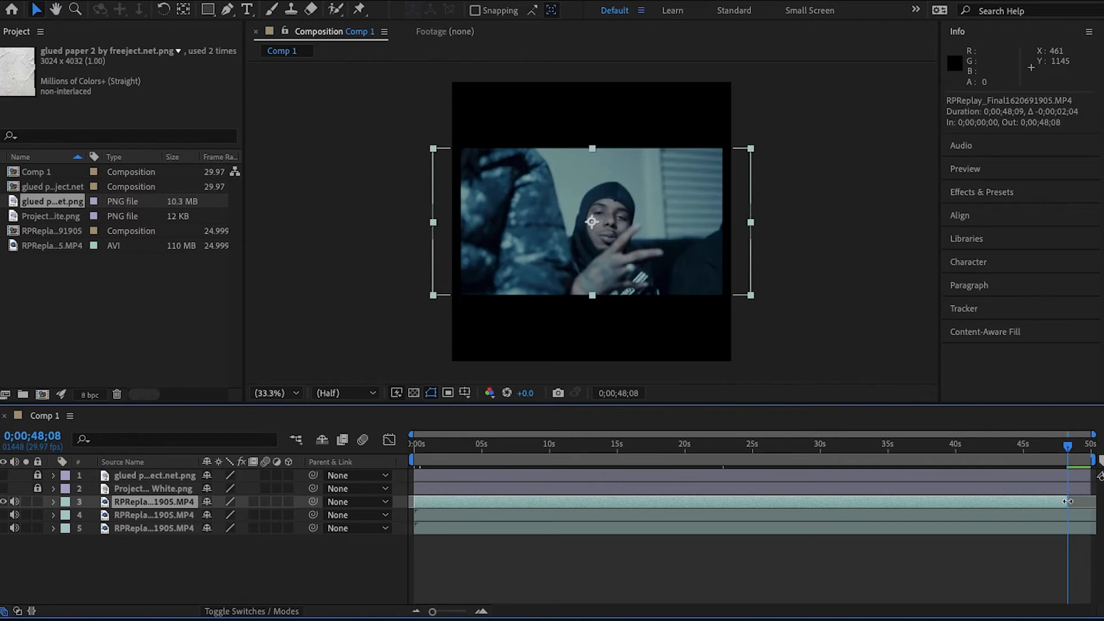
- Scale the uppermost video copy to 74% so it fills the frame's width, and lock its layer
click(753, 302)
drag(754, 302, 767, 301)
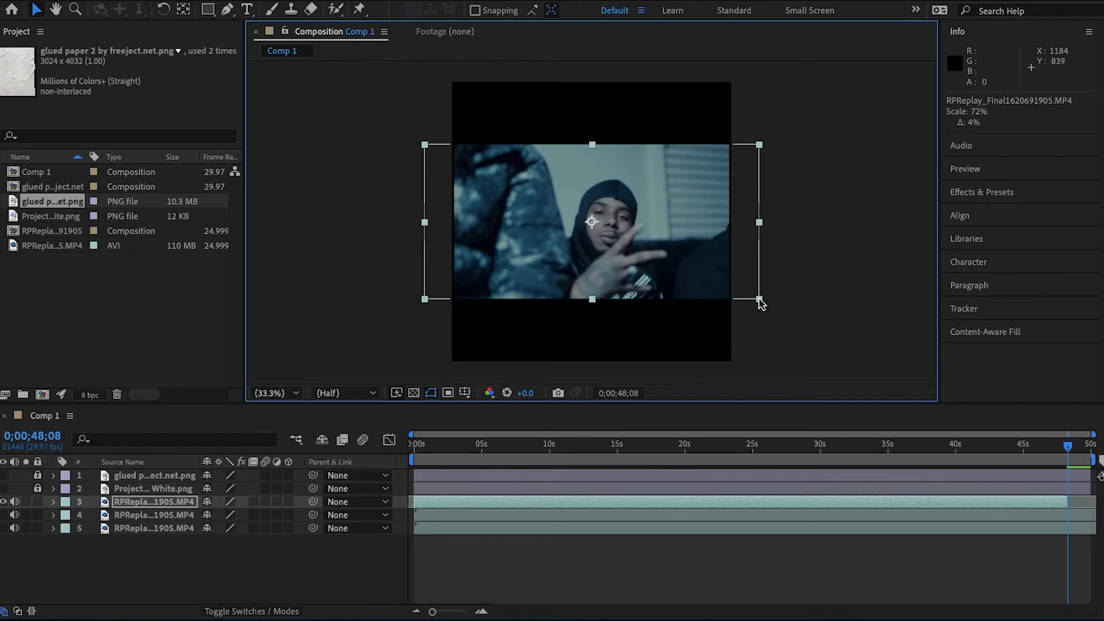
drag(760, 303, 763, 299)
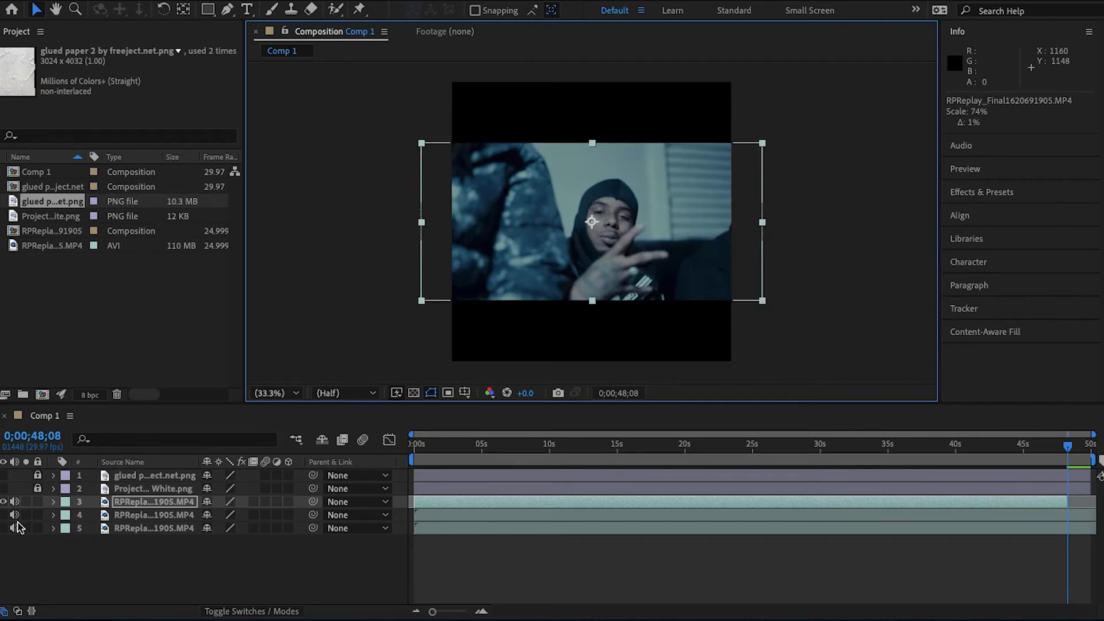
click(38, 502)
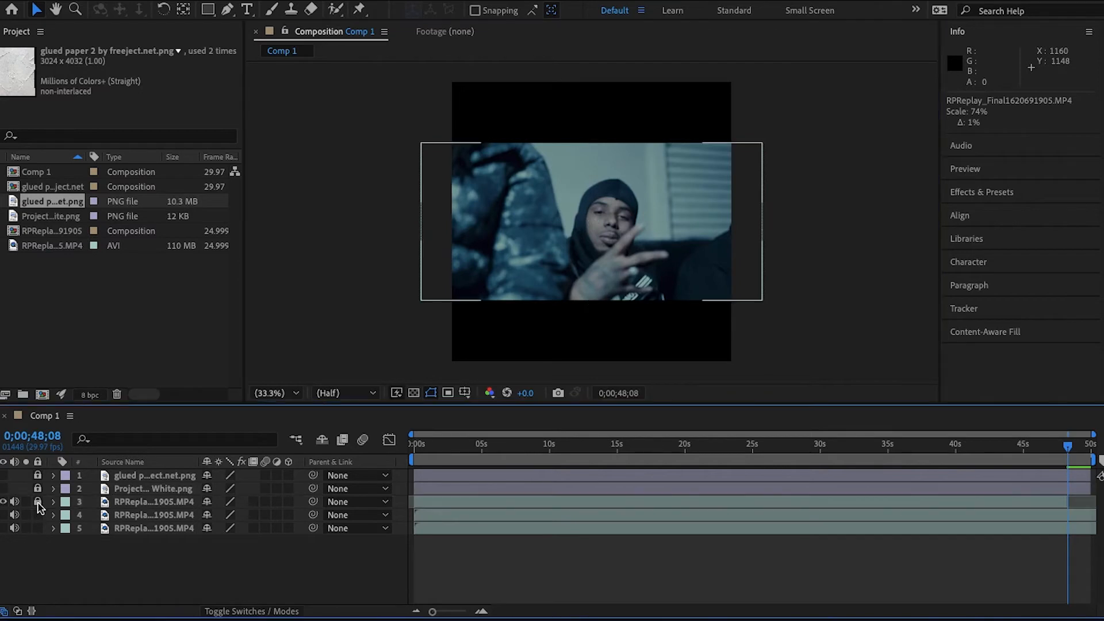
- Show the second video copy, hide the uppermost one, and select the second copy with the current time at 0;00;07;05
click(3, 515)
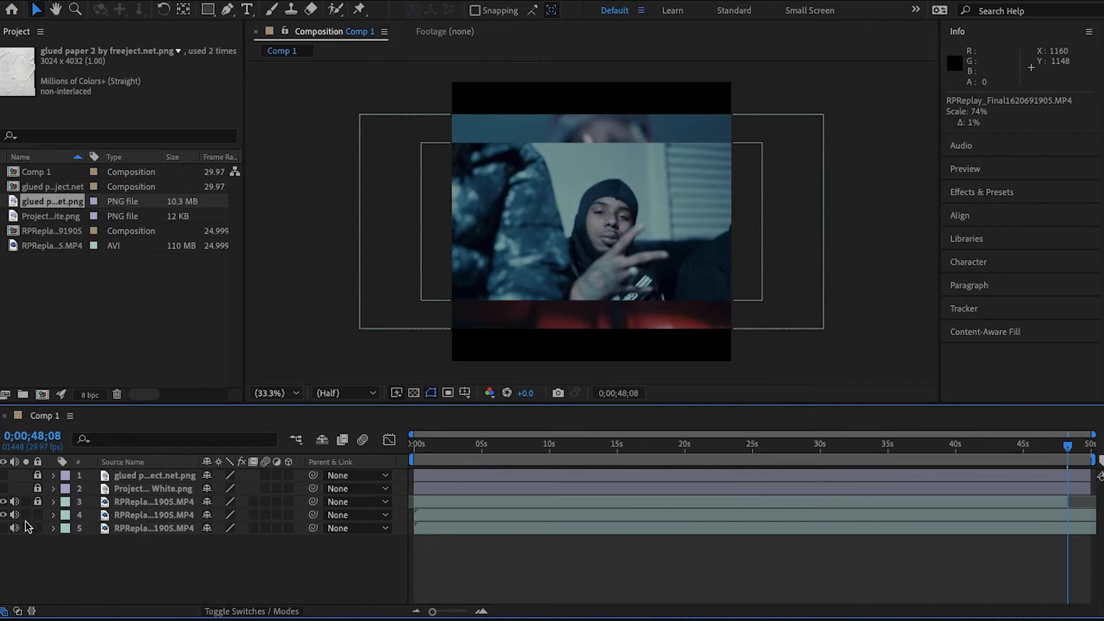
click(3, 502)
drag(453, 458, 511, 447)
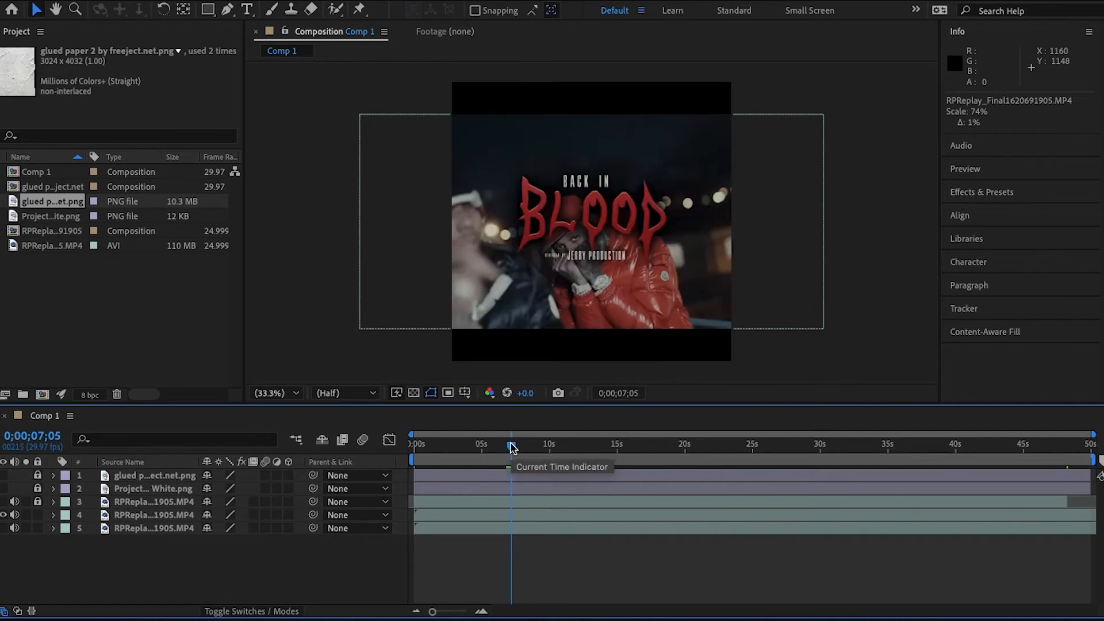
click(499, 515)
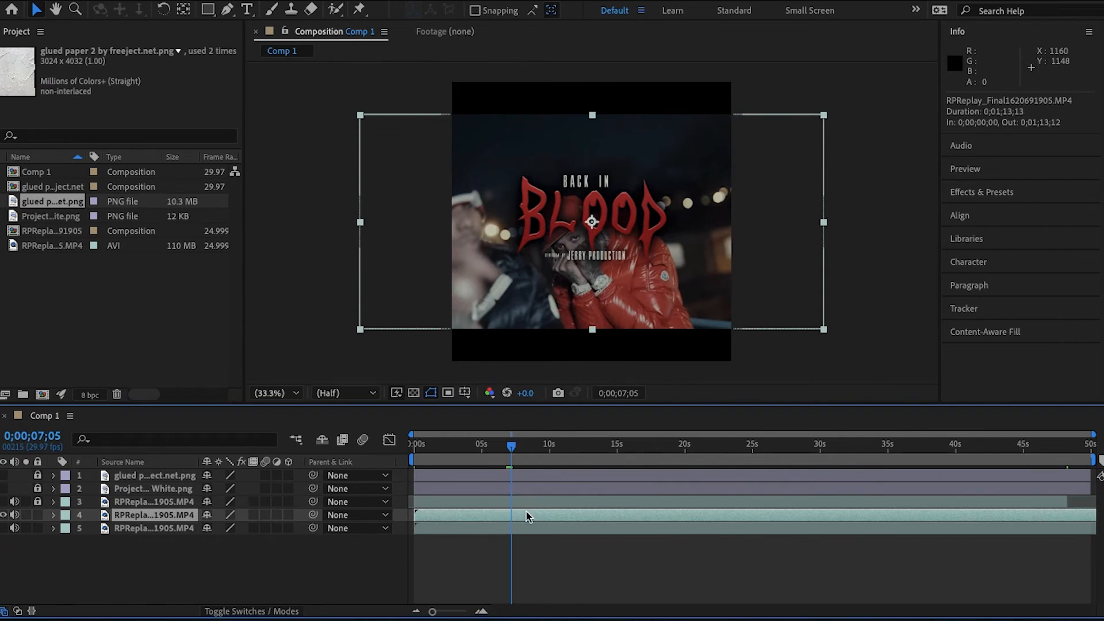
right_click(518, 516)
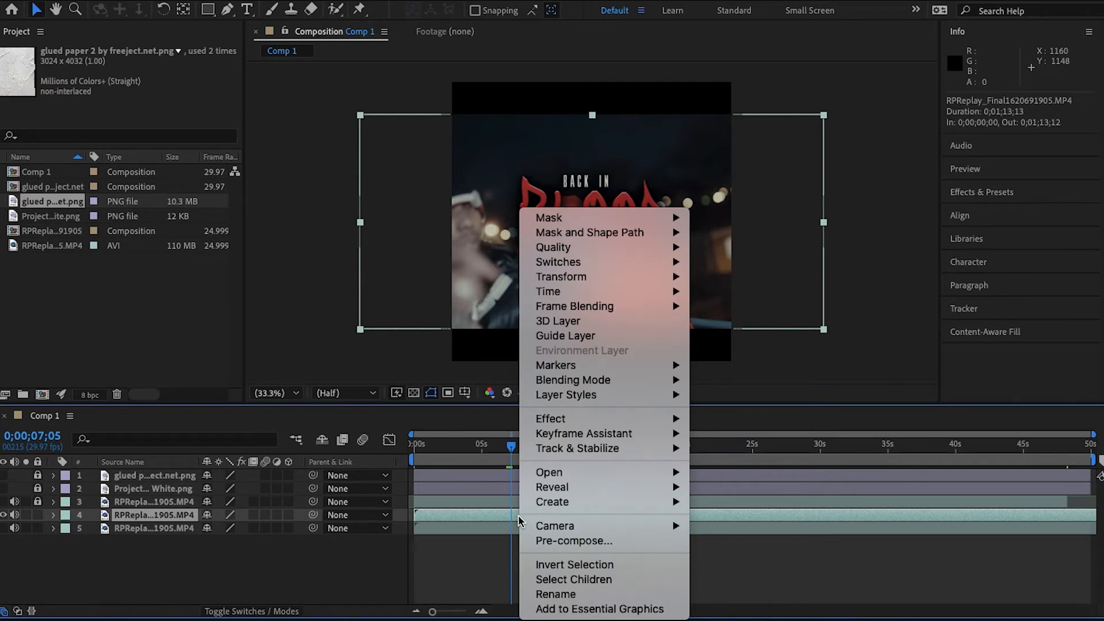
mouse_move(594, 295)
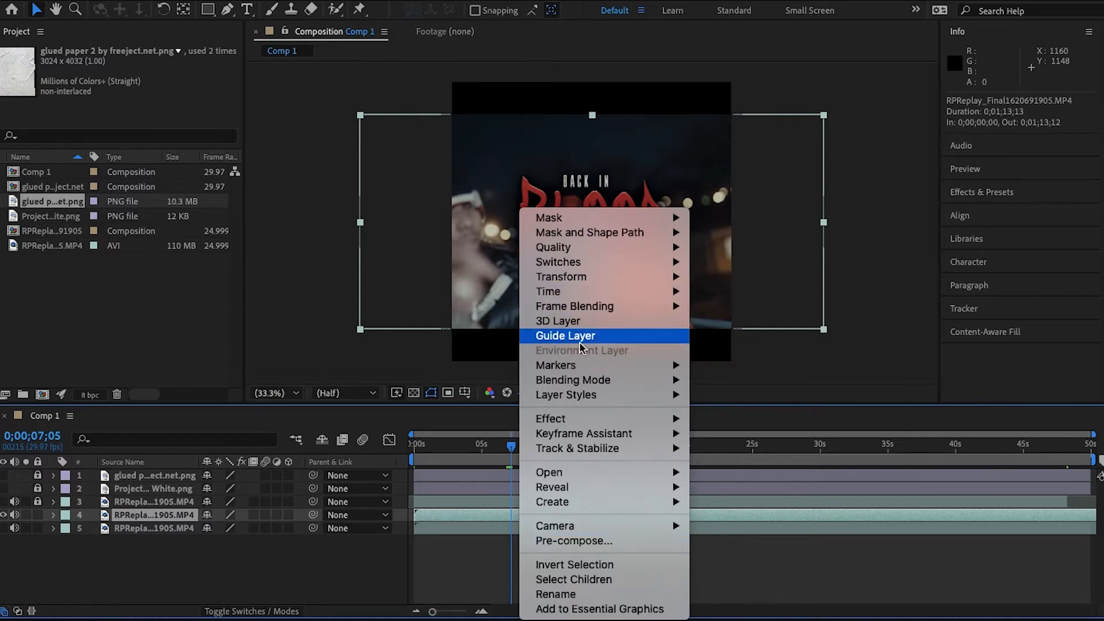
mouse_move(580, 422)
mouse_move(579, 435)
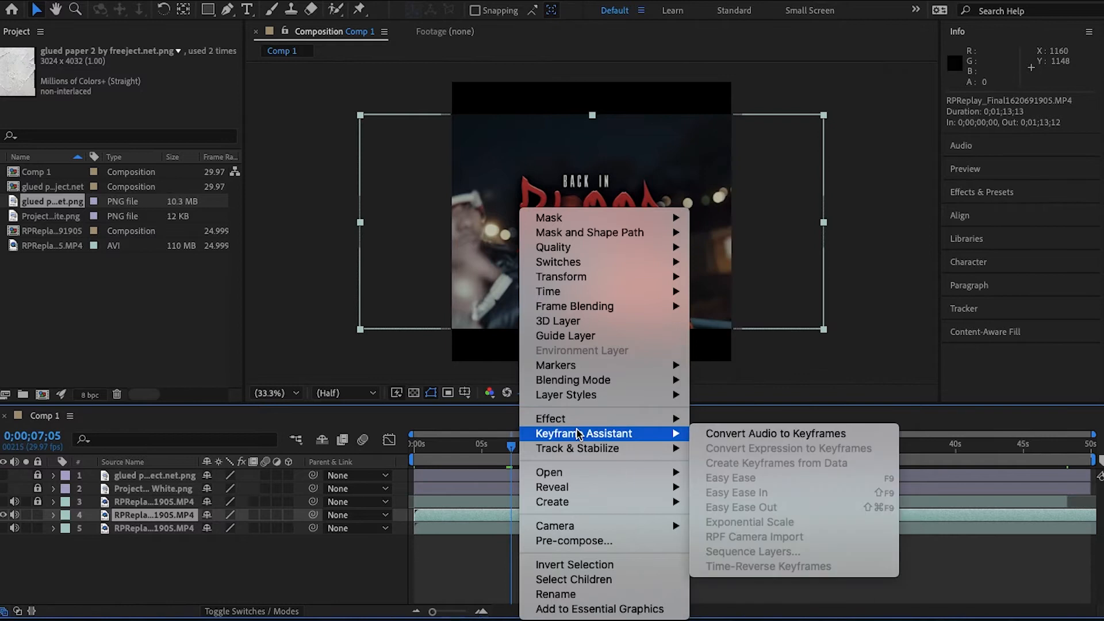
click(437, 276)
- Apply Freeze Frame to the second video copy at 0;00;07;05
click(273, 1)
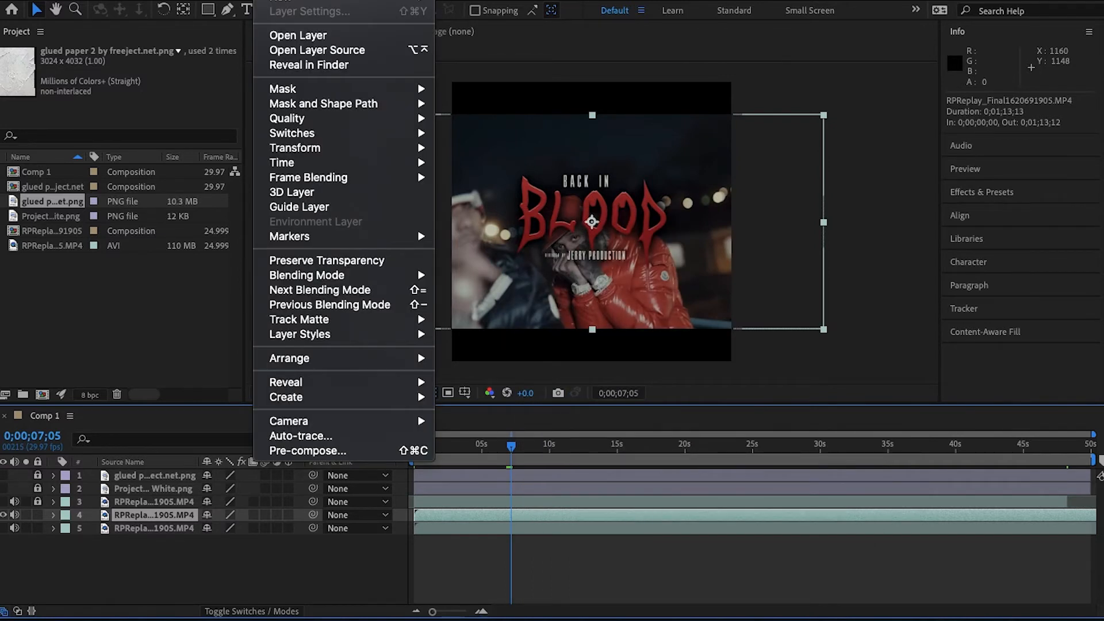
mouse_move(316, 1)
mouse_move(368, 1)
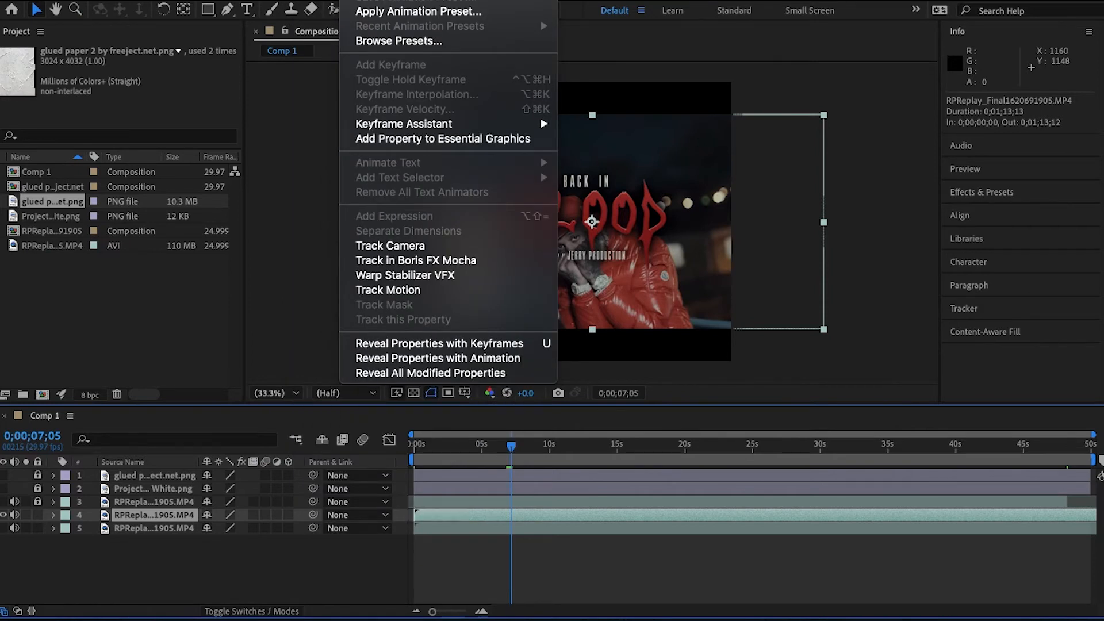
mouse_move(207, 1)
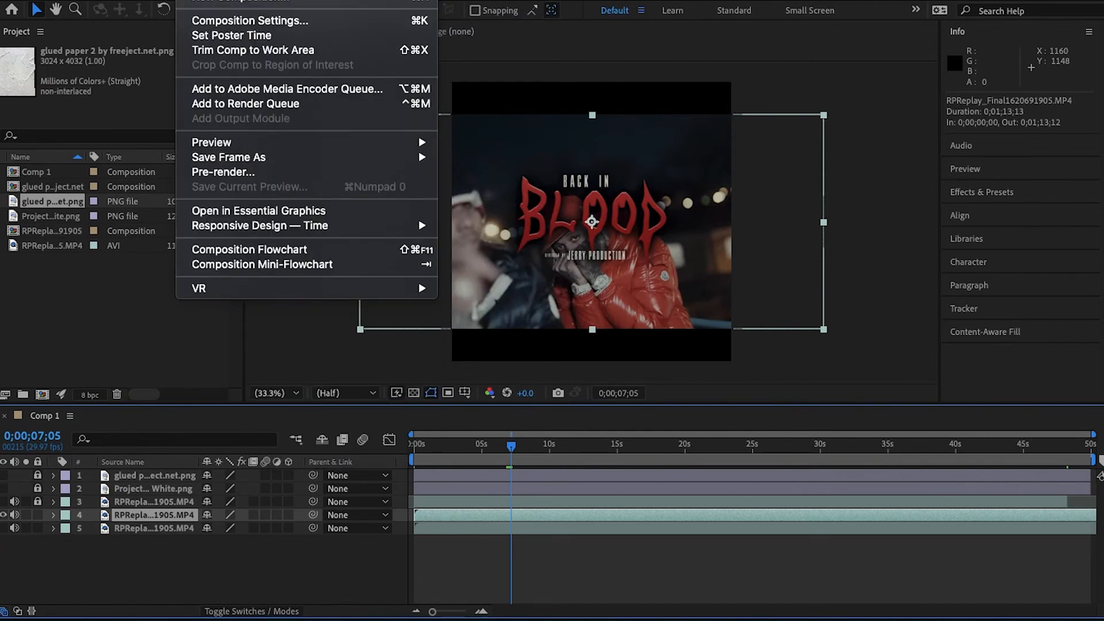
mouse_move(158, 1)
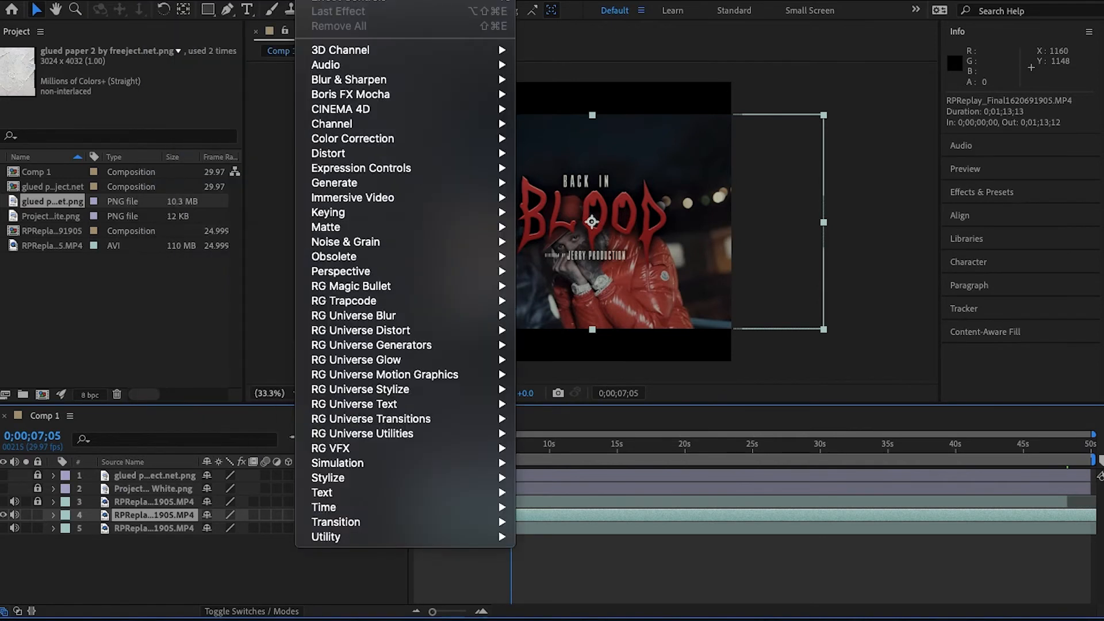
mouse_move(268, 1)
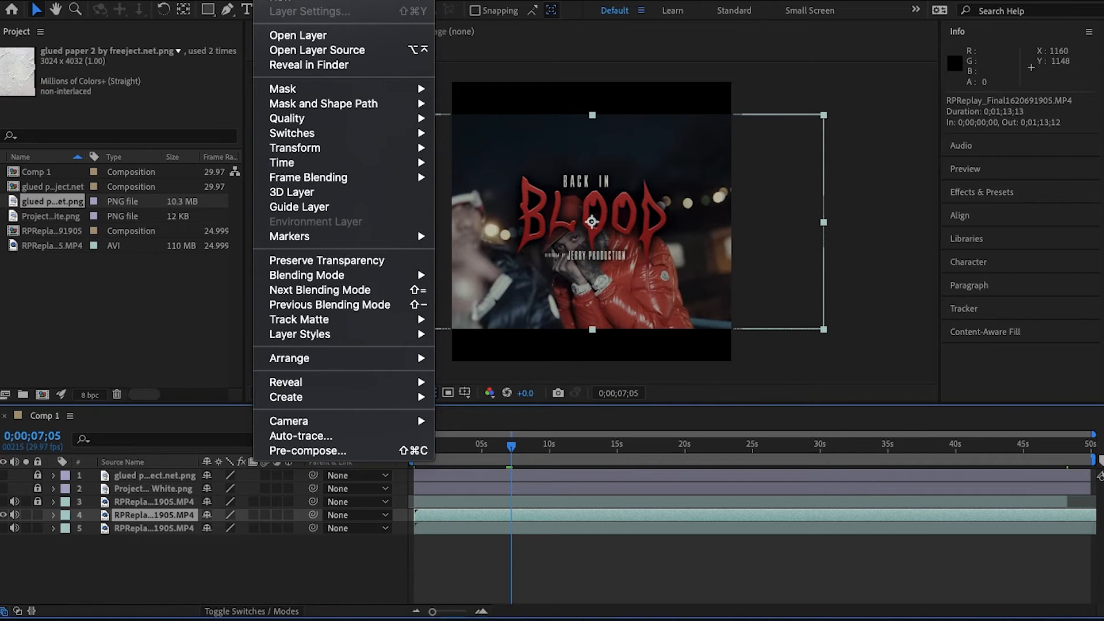
mouse_move(362, 277)
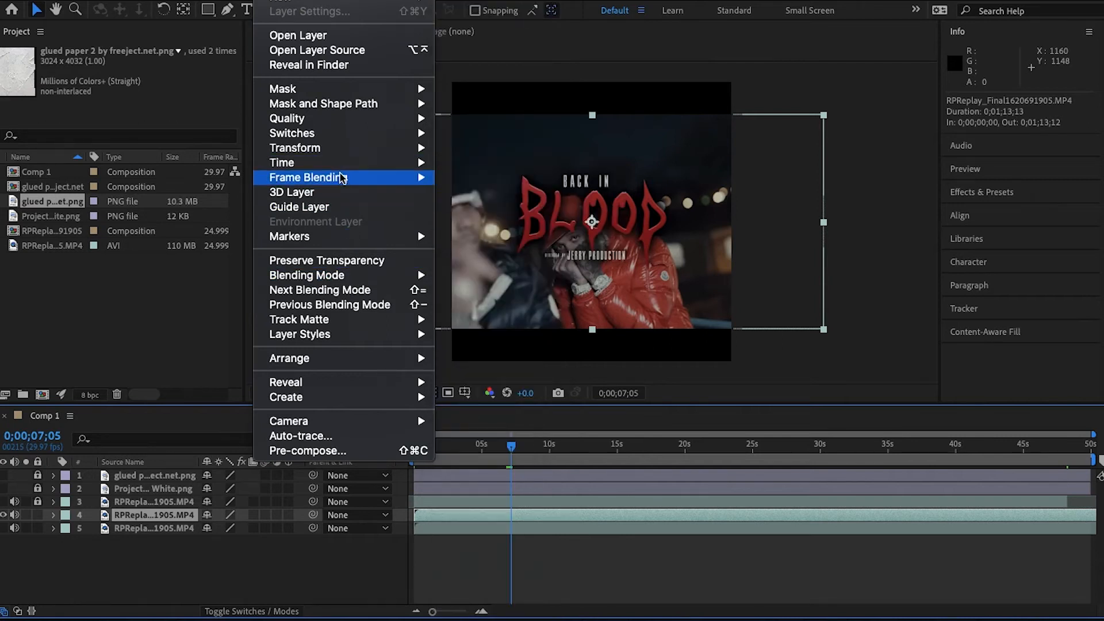
mouse_move(340, 174)
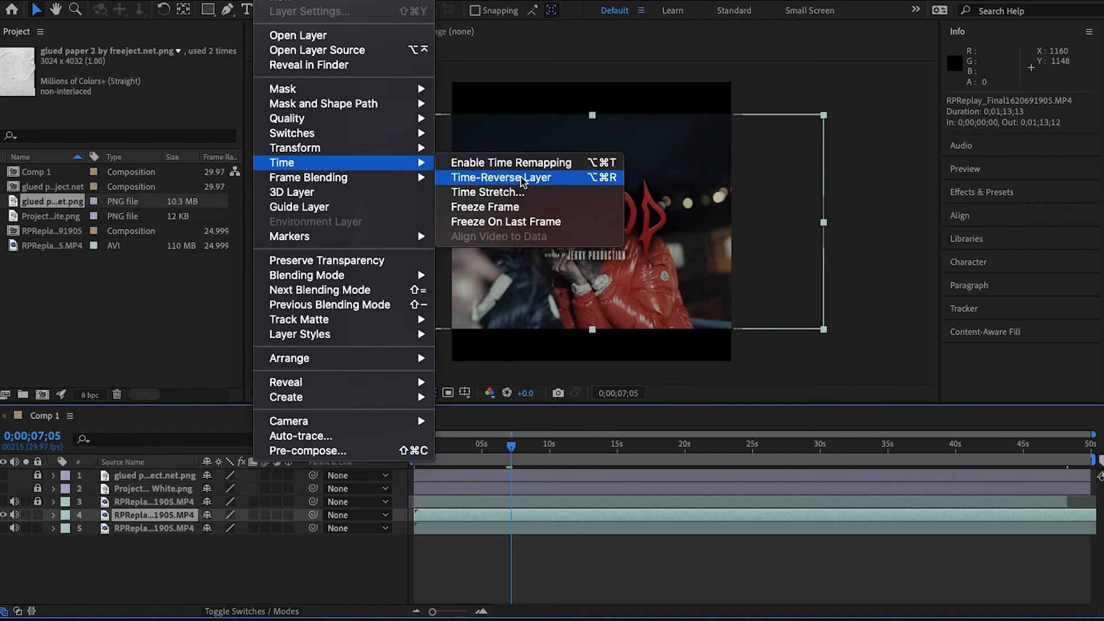
click(506, 207)
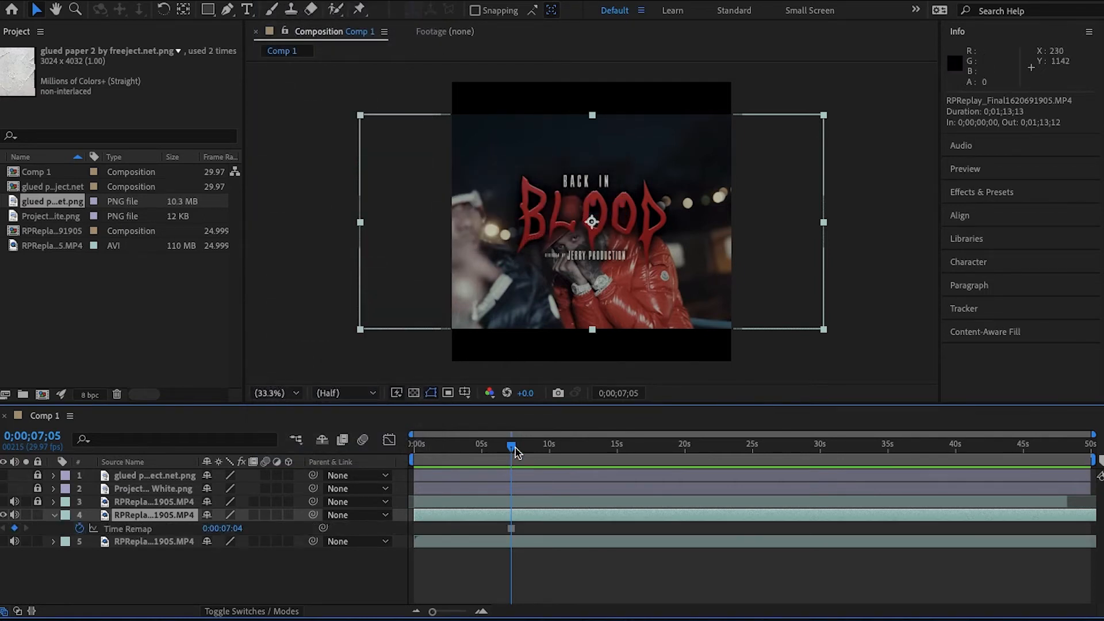
- Scrub through the frozen second copy to check it, and pull the work area's end in to 0;00;48;13
drag(515, 453, 413, 455)
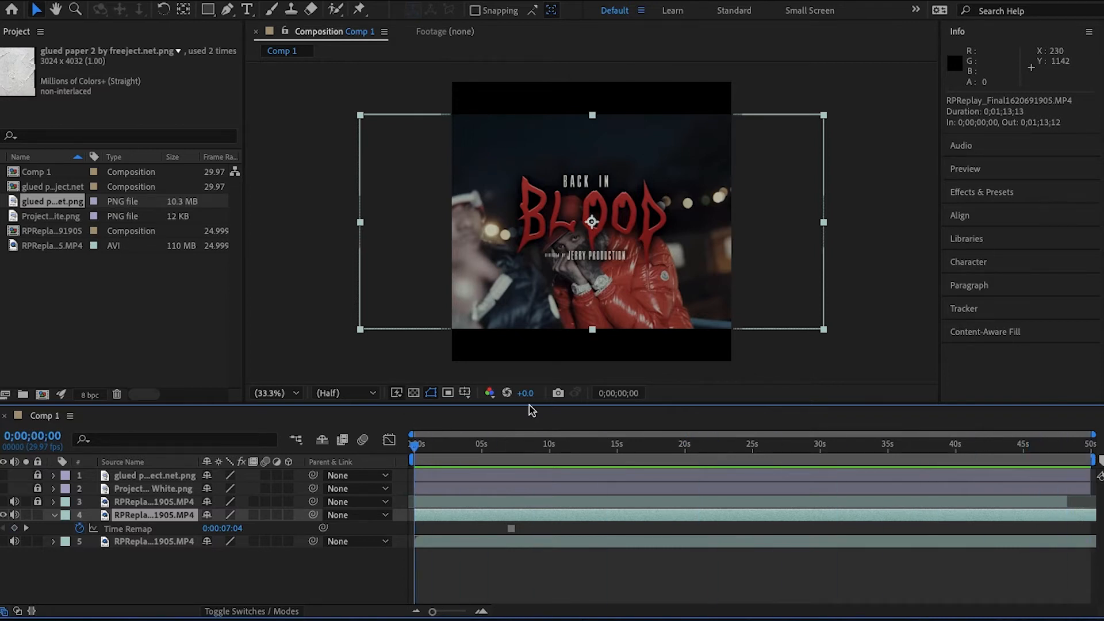
drag(532, 410, 801, 445)
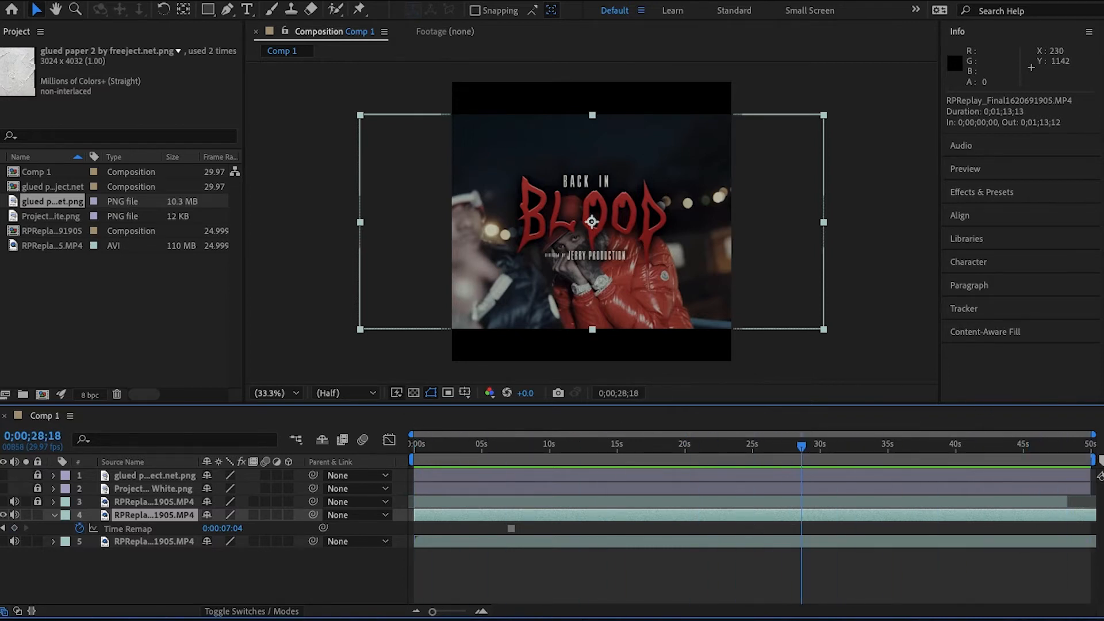
drag(1097, 460, 1075, 460)
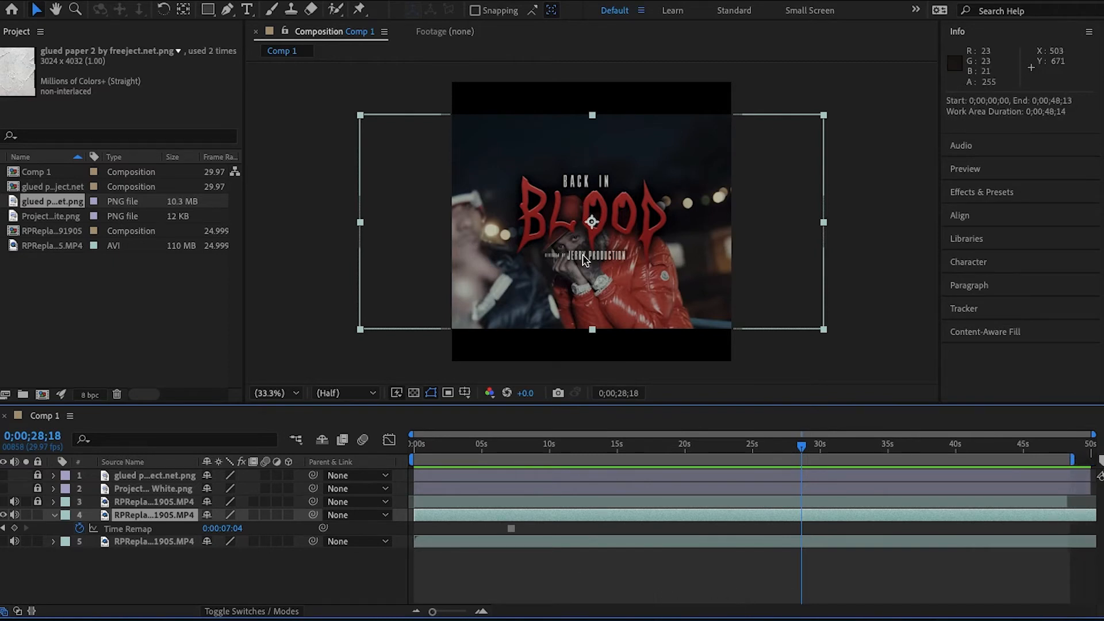
- Move the frozen second copy to the upper part of the frame and scale it to 74%
drag(586, 259, 583, 173)
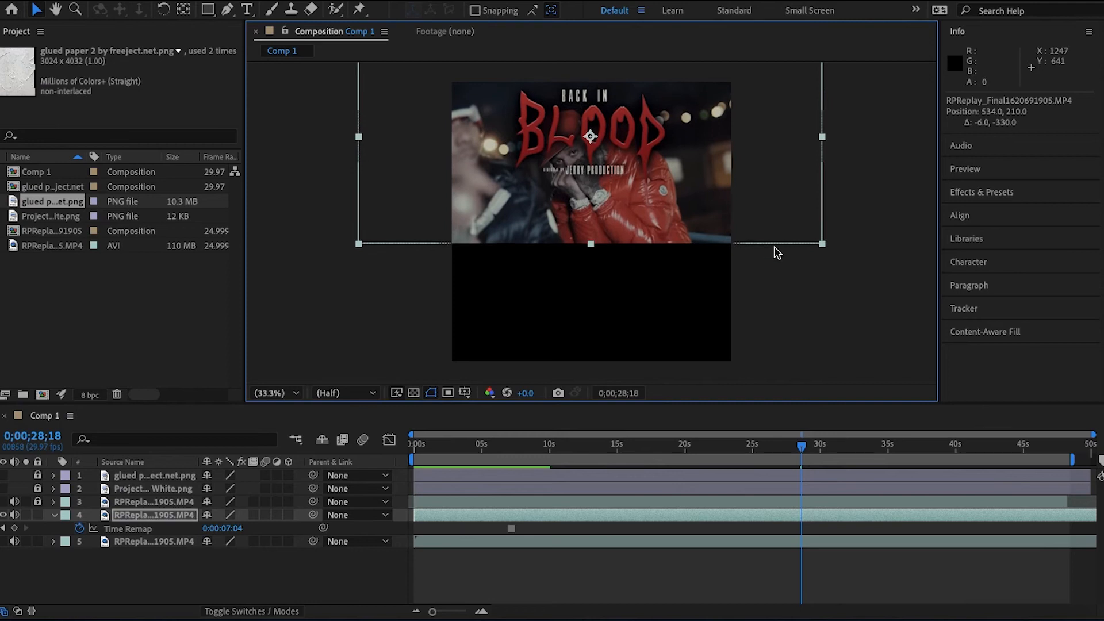
drag(822, 244, 776, 224)
click(773, 226)
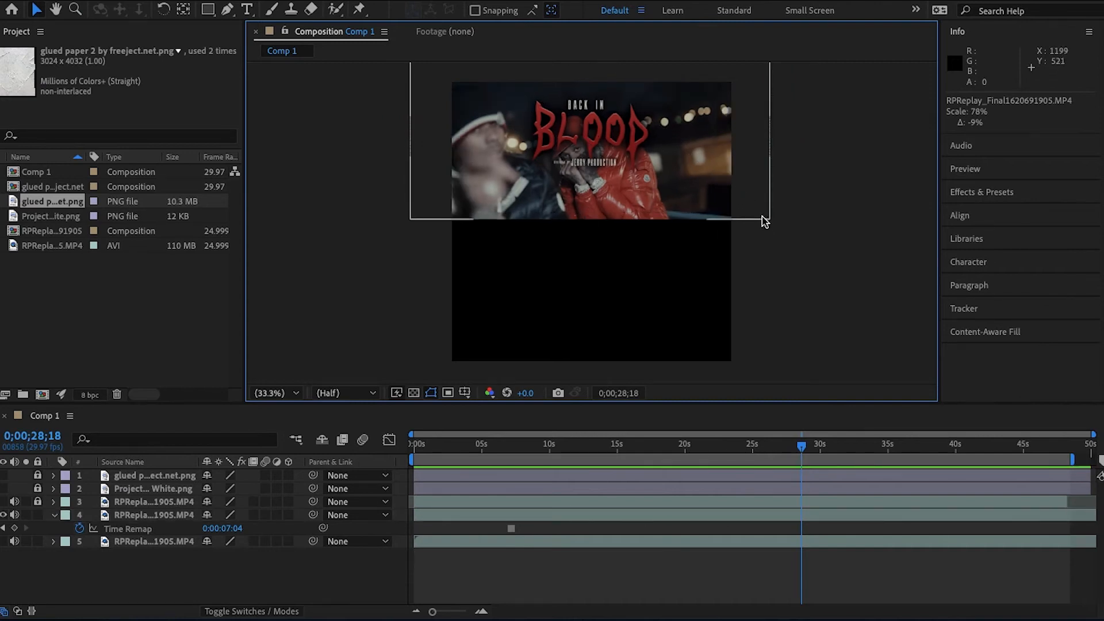
click(769, 219)
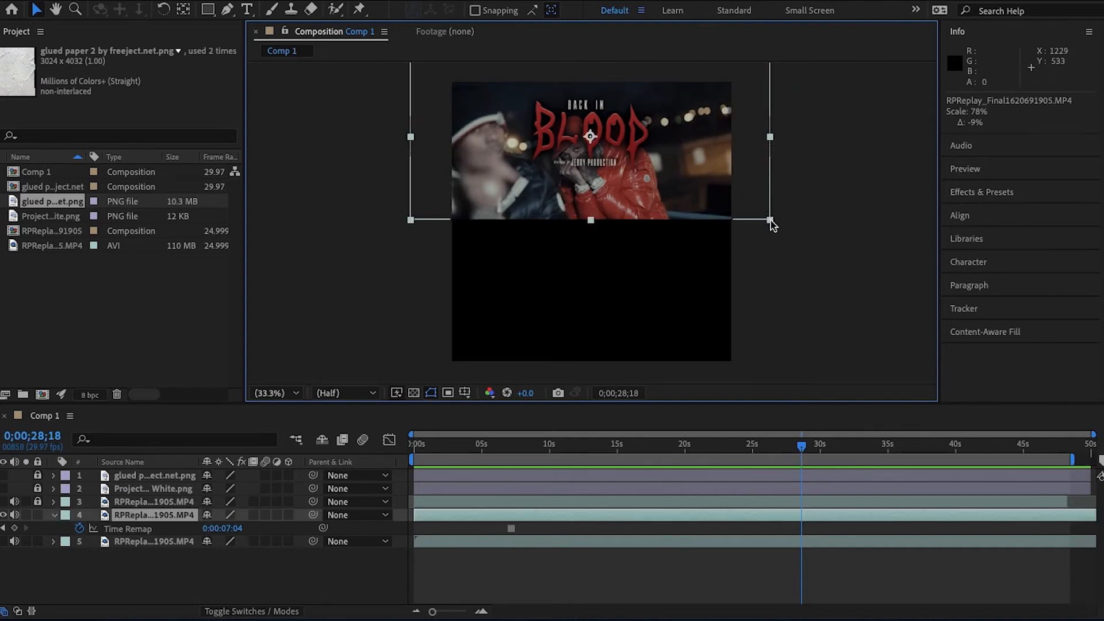
drag(773, 225, 753, 215)
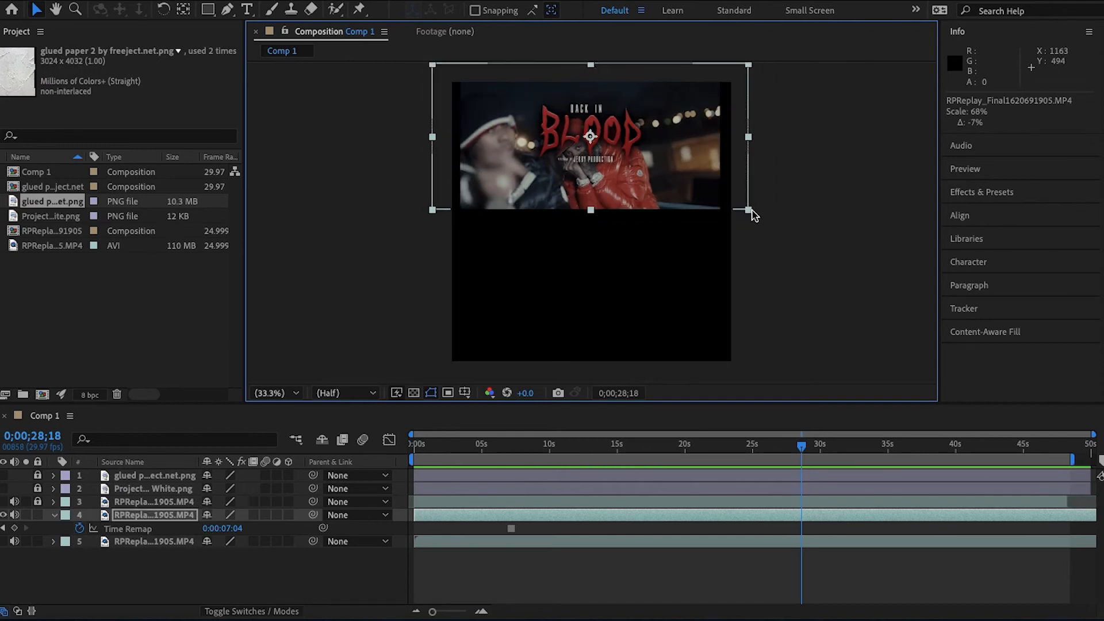
click(754, 217)
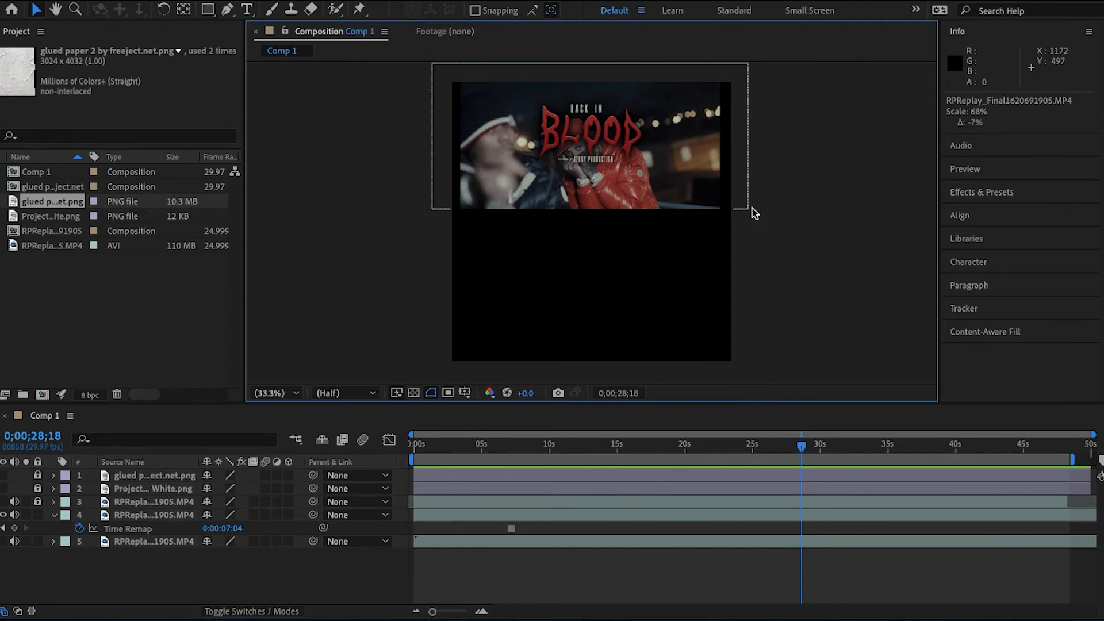
click(750, 212)
drag(750, 211, 762, 216)
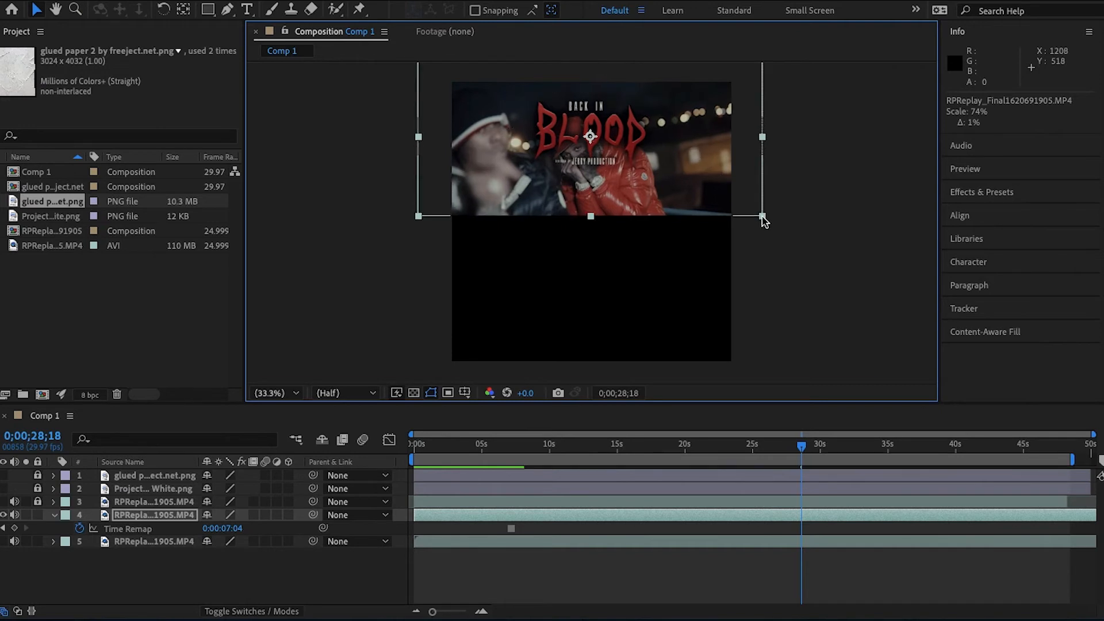
- Raise the second copy to position 534, 147 and briefly show the uppermost copy to check how they overlap
drag(677, 185, 677, 169)
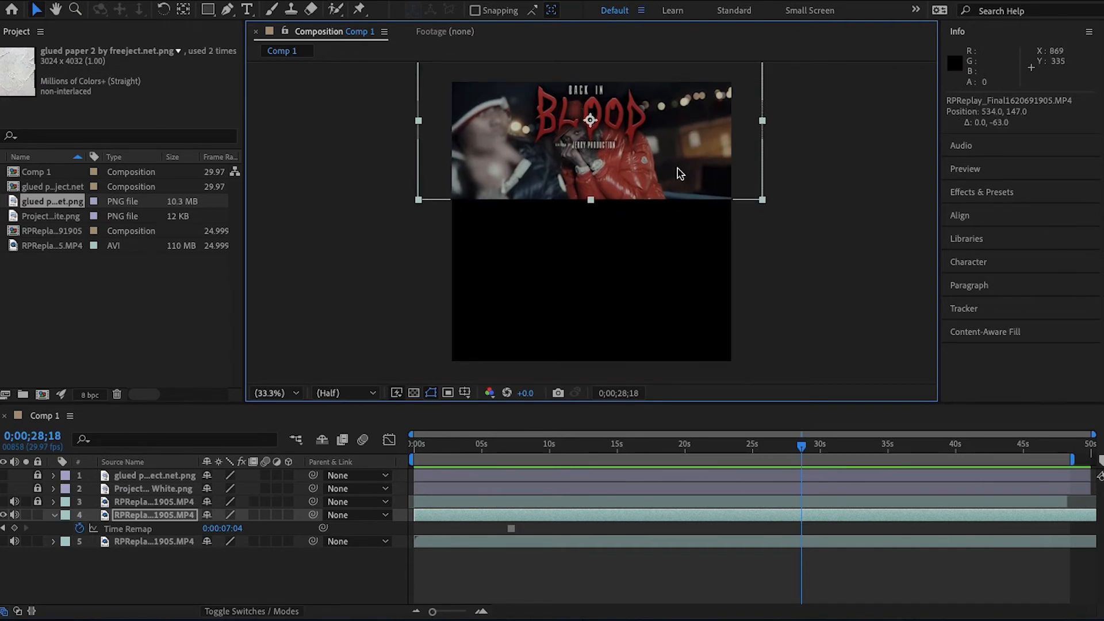
click(4, 502)
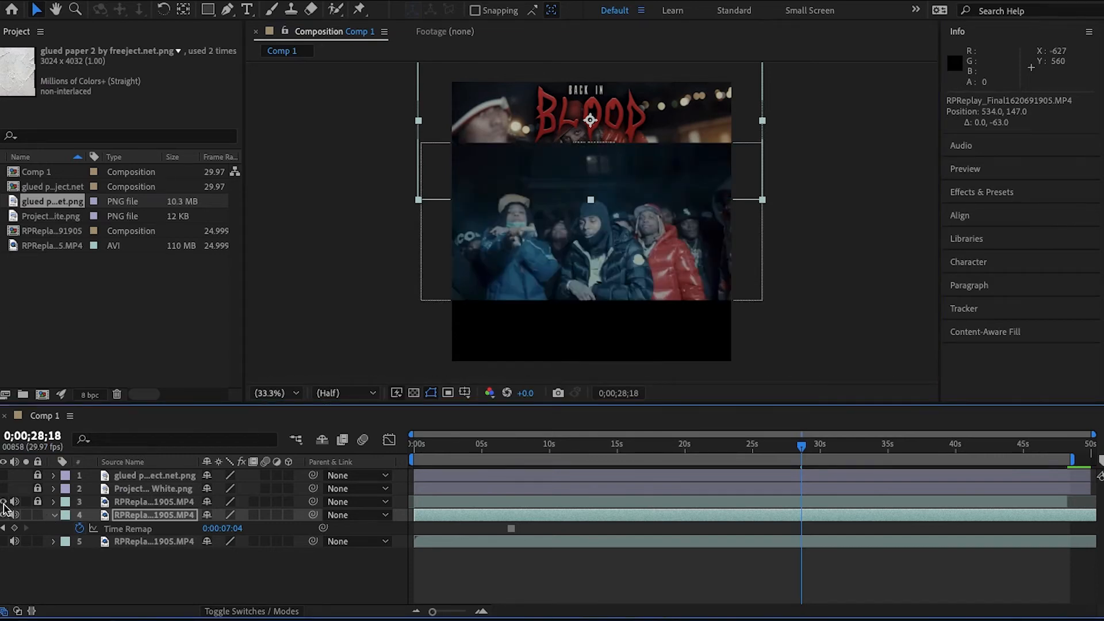
click(4, 502)
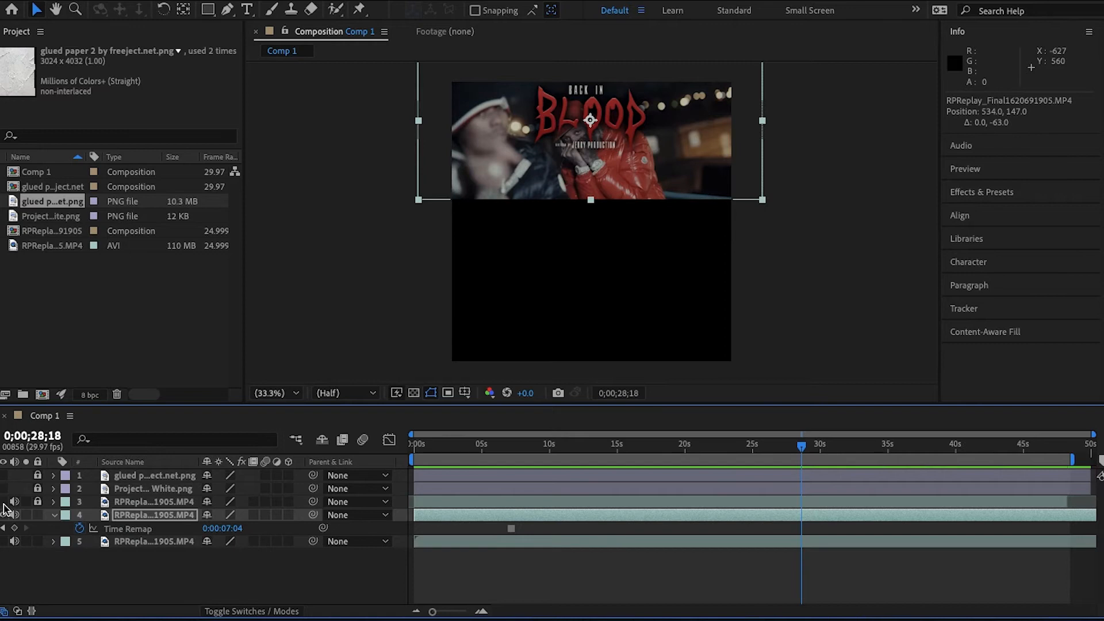
- Collapse and hide the second video copy, then show and select the lowest video copy
click(53, 515)
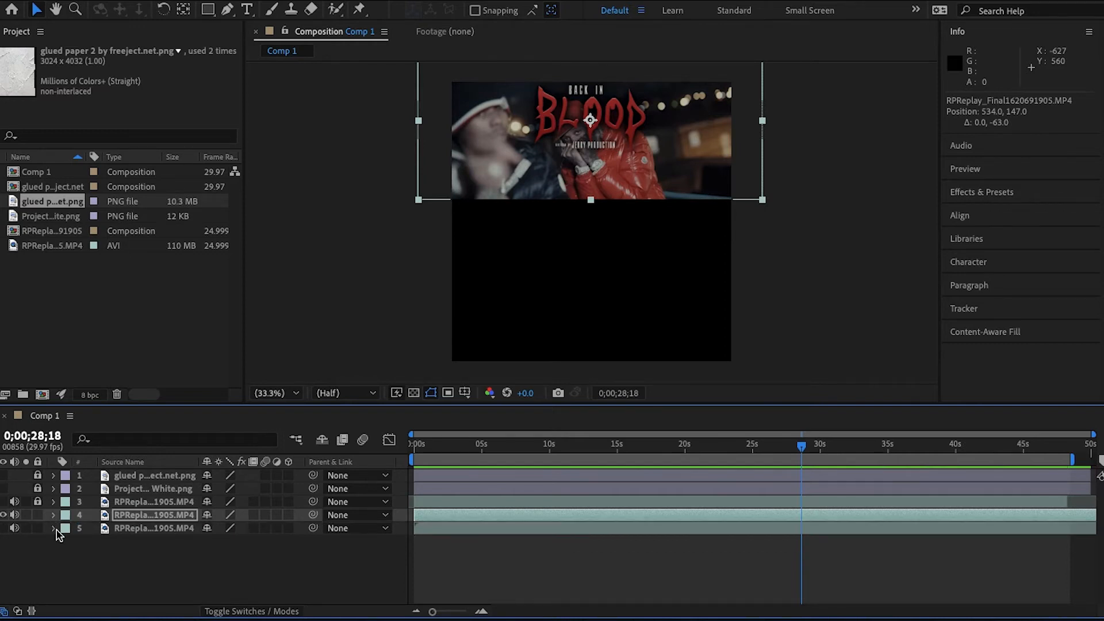
click(139, 530)
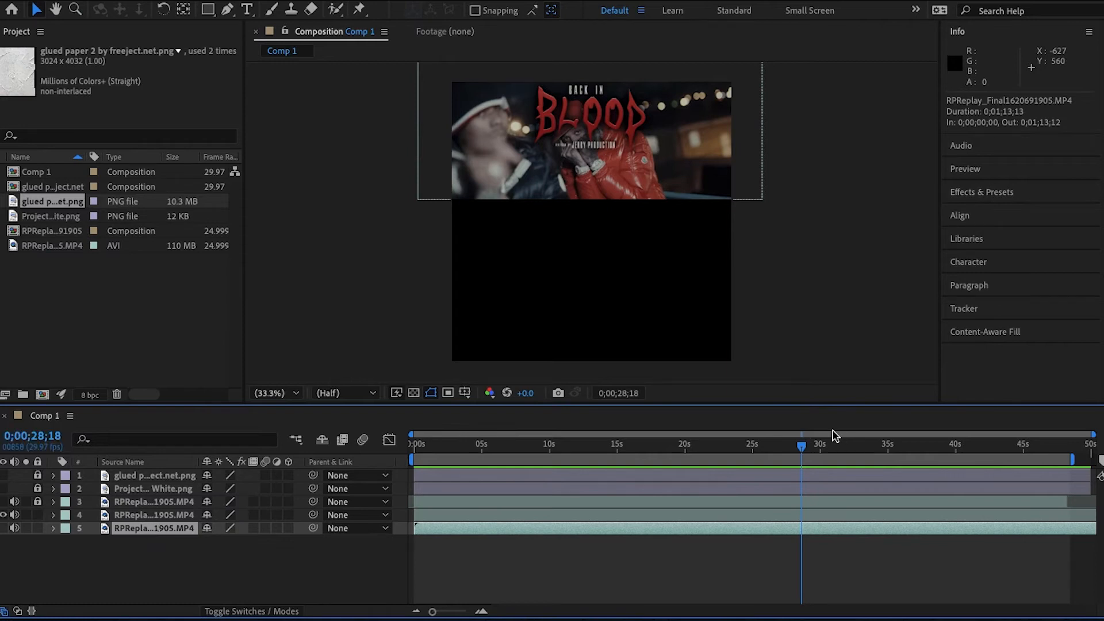
drag(804, 449, 483, 446)
click(4, 515)
click(3, 528)
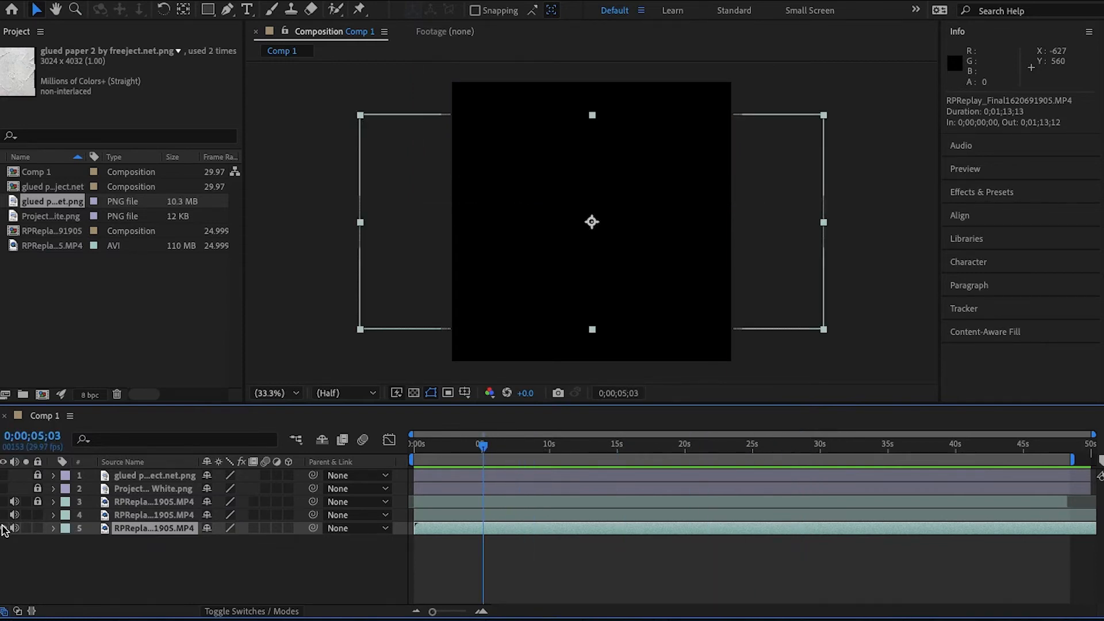
- Freeze the lowest video copy on its frame at 0;00;46;25 and scrub back to check the still
drag(484, 450, 1047, 462)
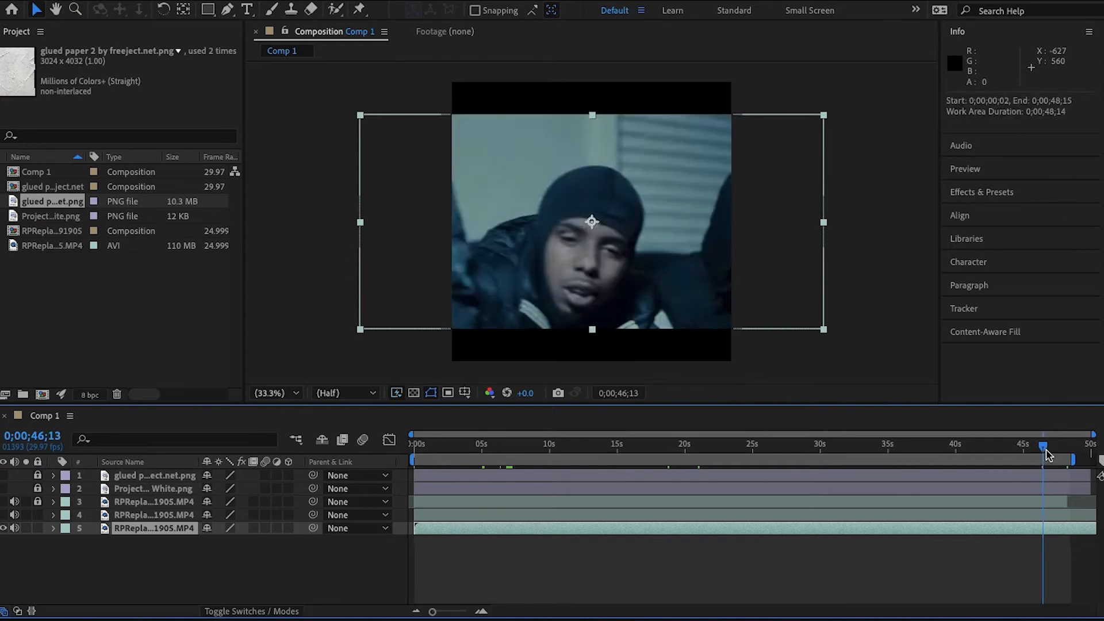
drag(1045, 453, 1050, 451)
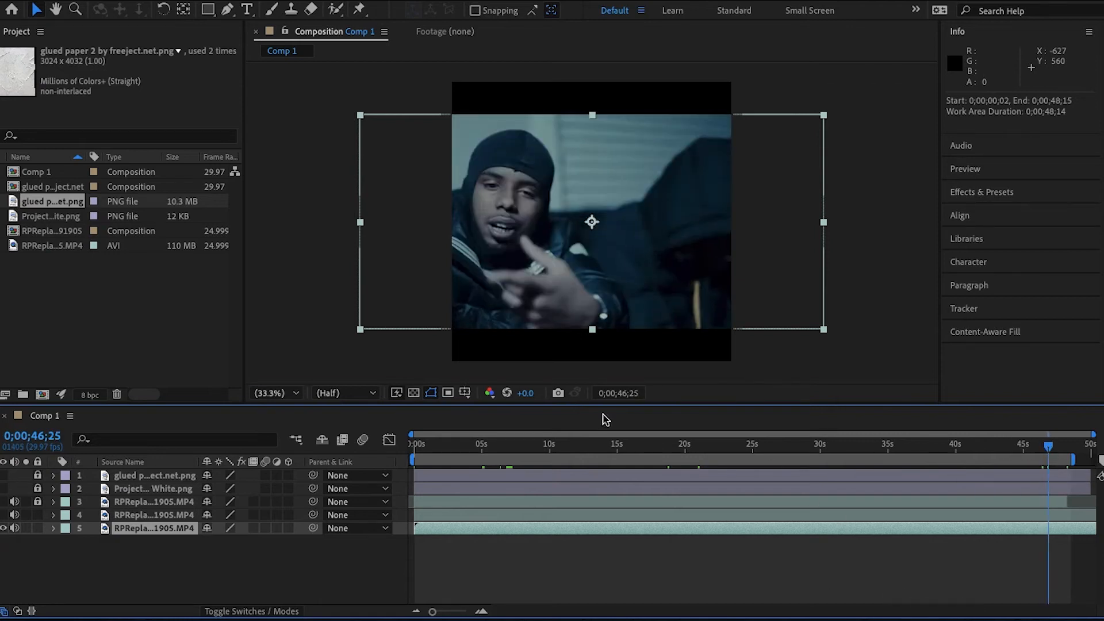
click(313, 0)
mouse_move(275, 0)
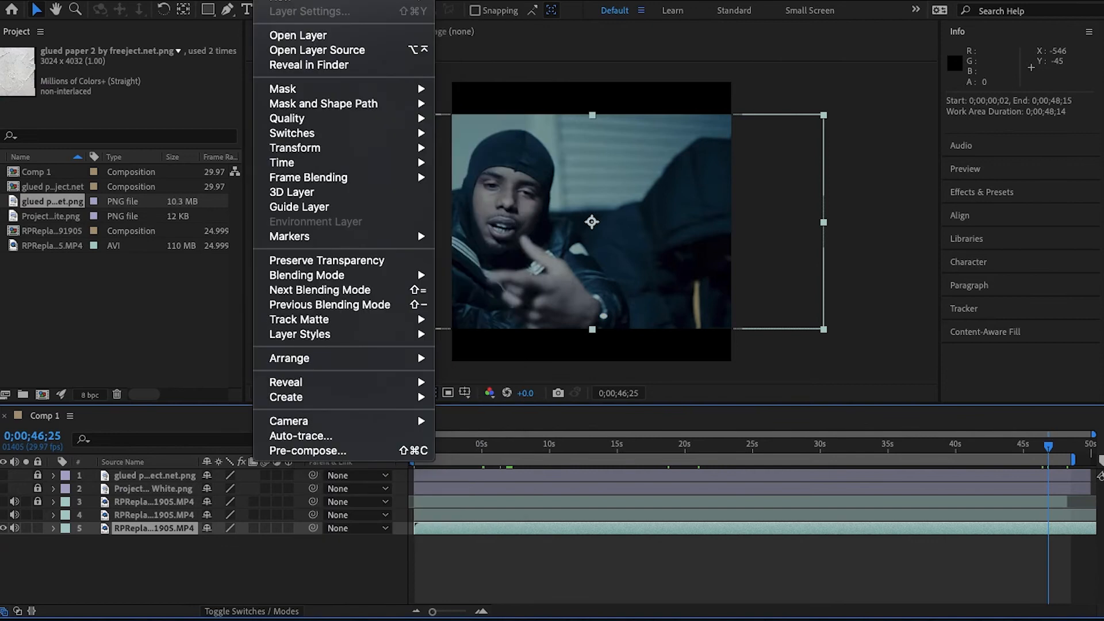
mouse_move(366, 158)
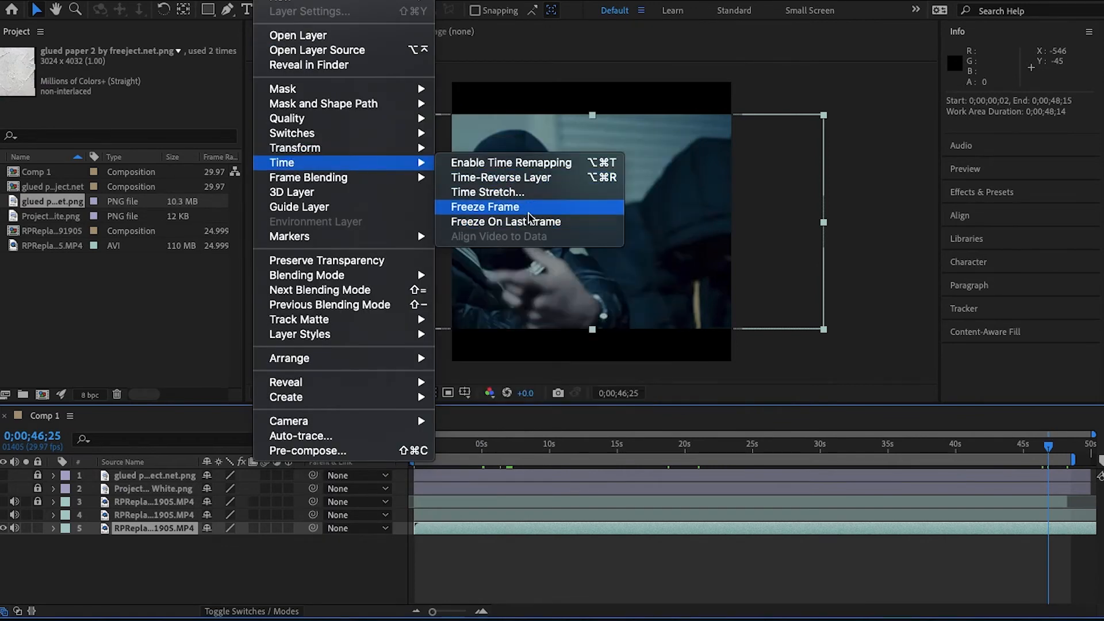
click(530, 218)
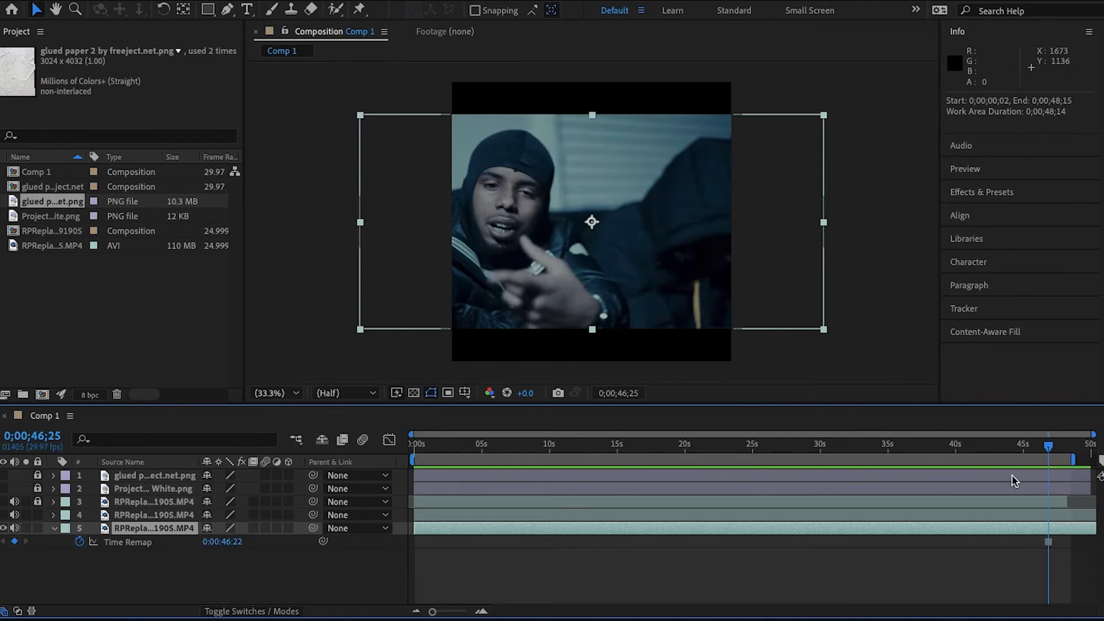
drag(970, 455, 498, 421)
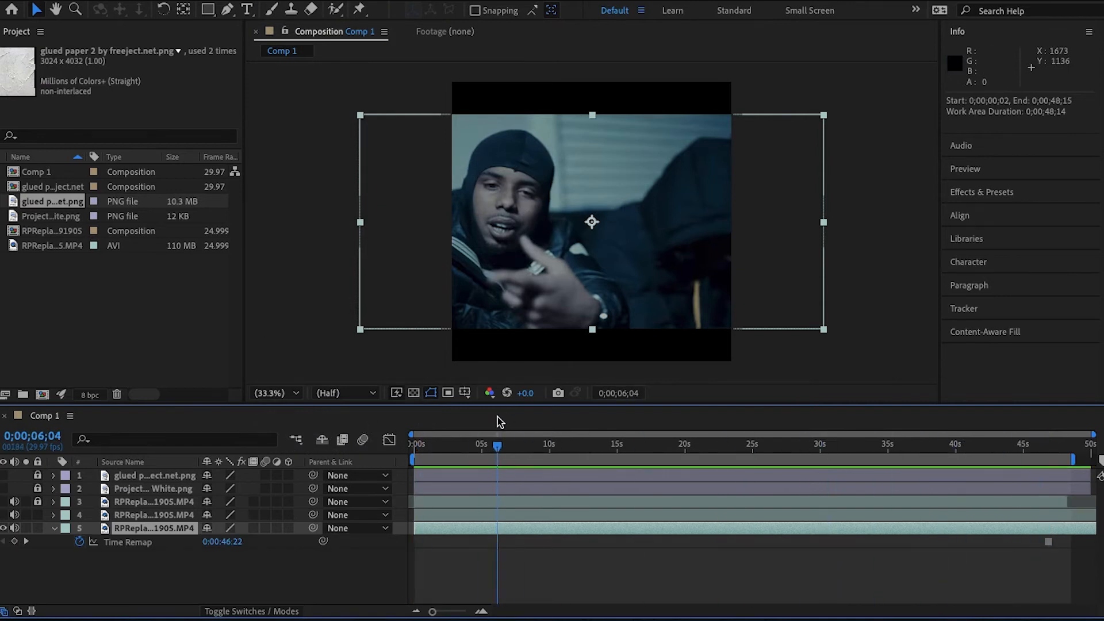
- Scale the lowest video copy to 74% and move it down to position 546, 1008
click(824, 330)
drag(825, 332, 780, 310)
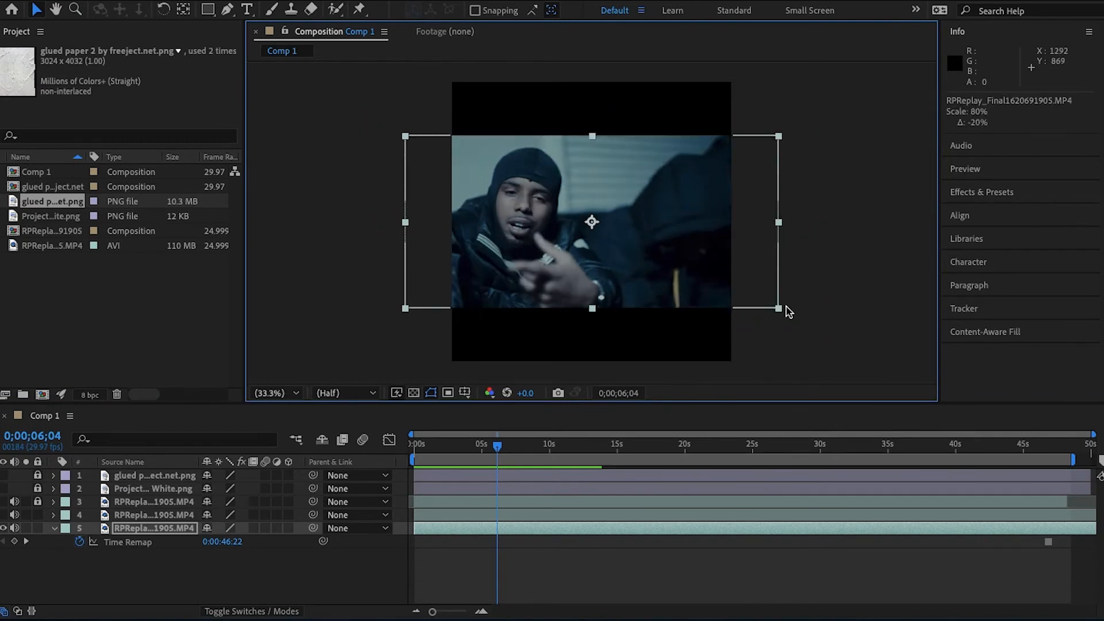
drag(715, 257, 720, 350)
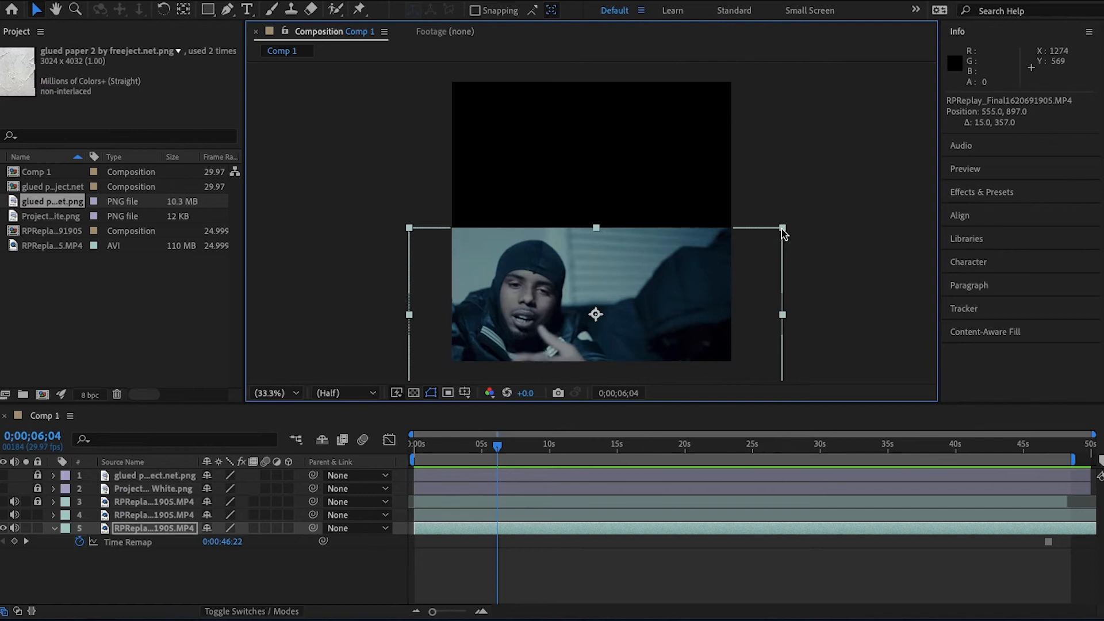
drag(782, 230, 758, 239)
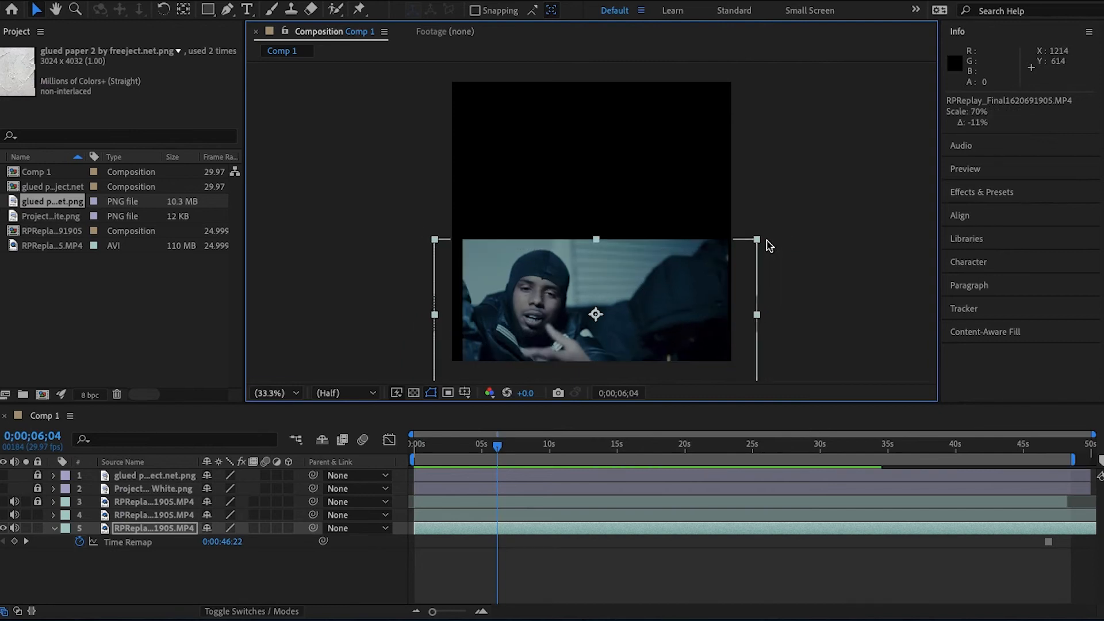
click(761, 244)
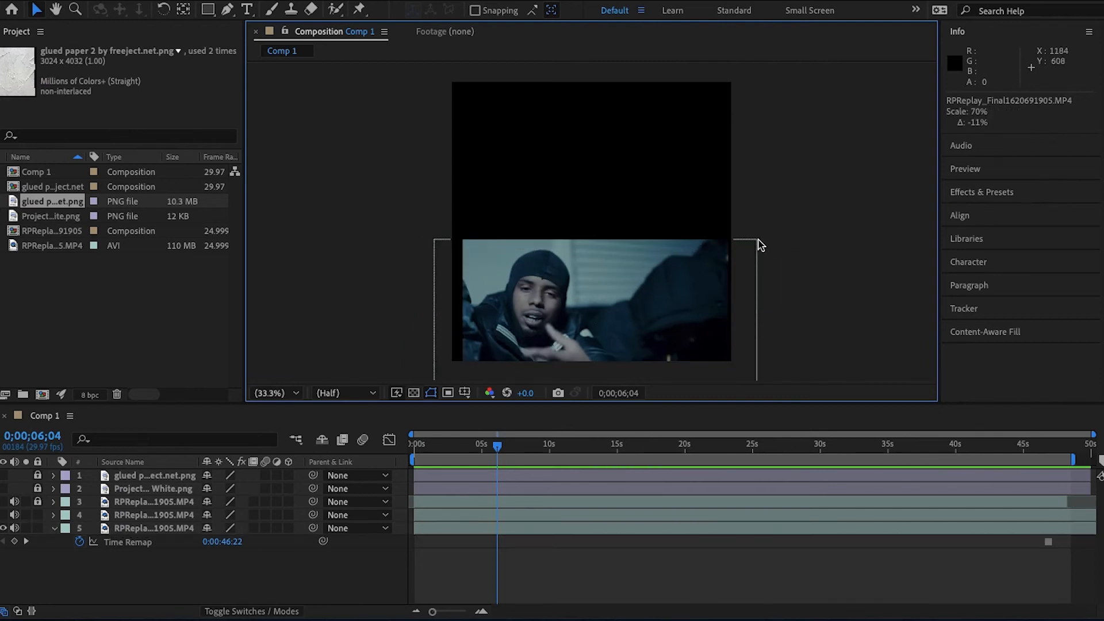
click(759, 244)
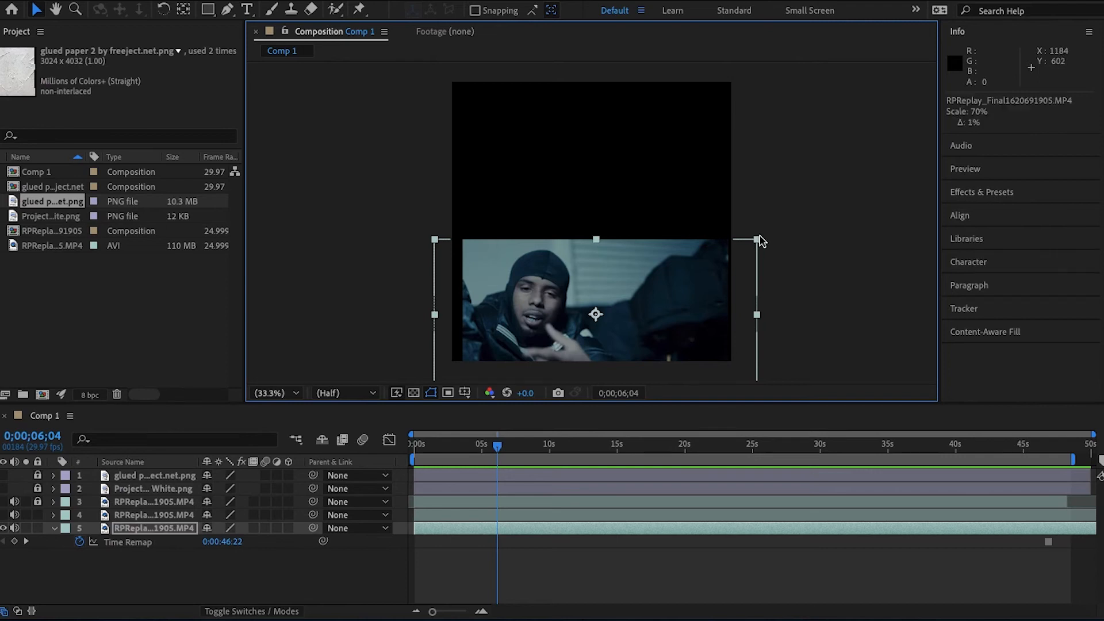
drag(759, 241, 768, 234)
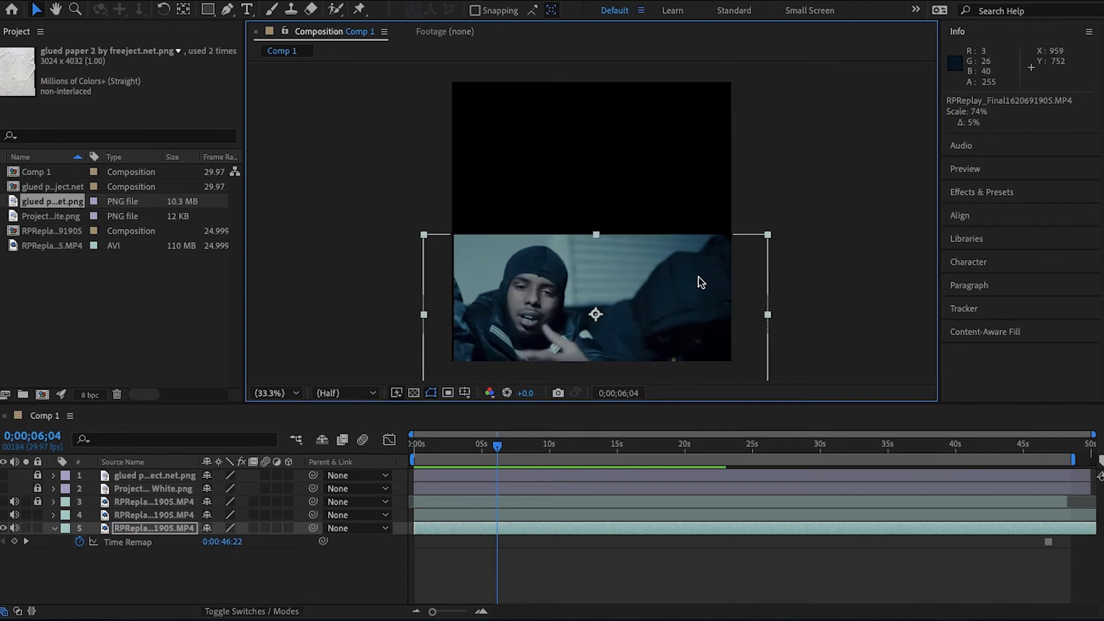
drag(697, 283, 697, 312)
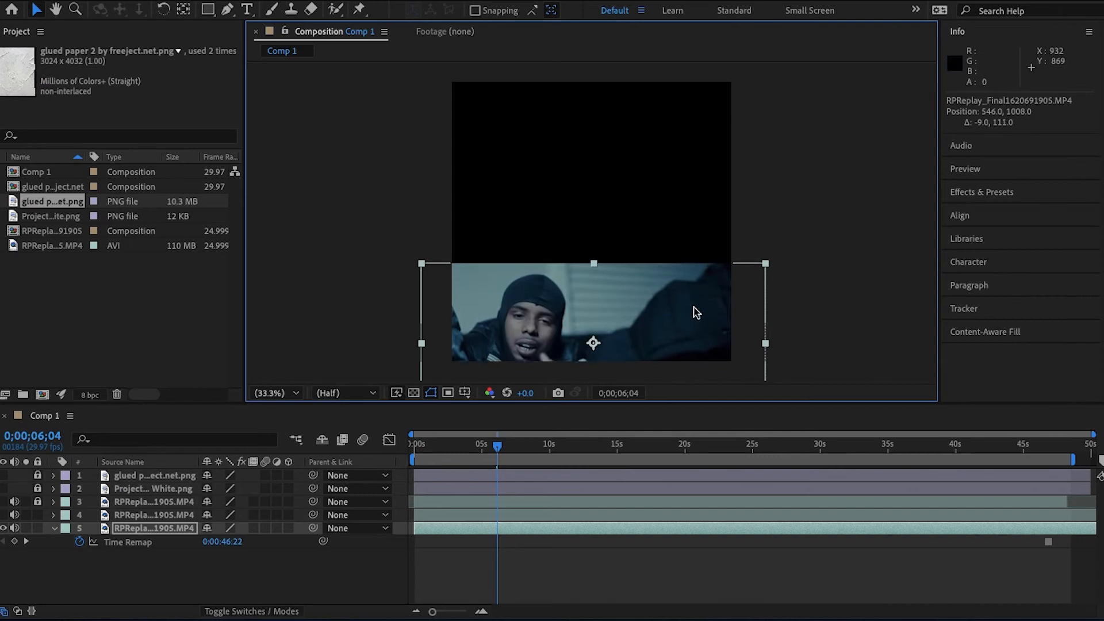
- Show the other two video copies and scrub back to 0;00;01;10 to check the three-part layout
click(3, 515)
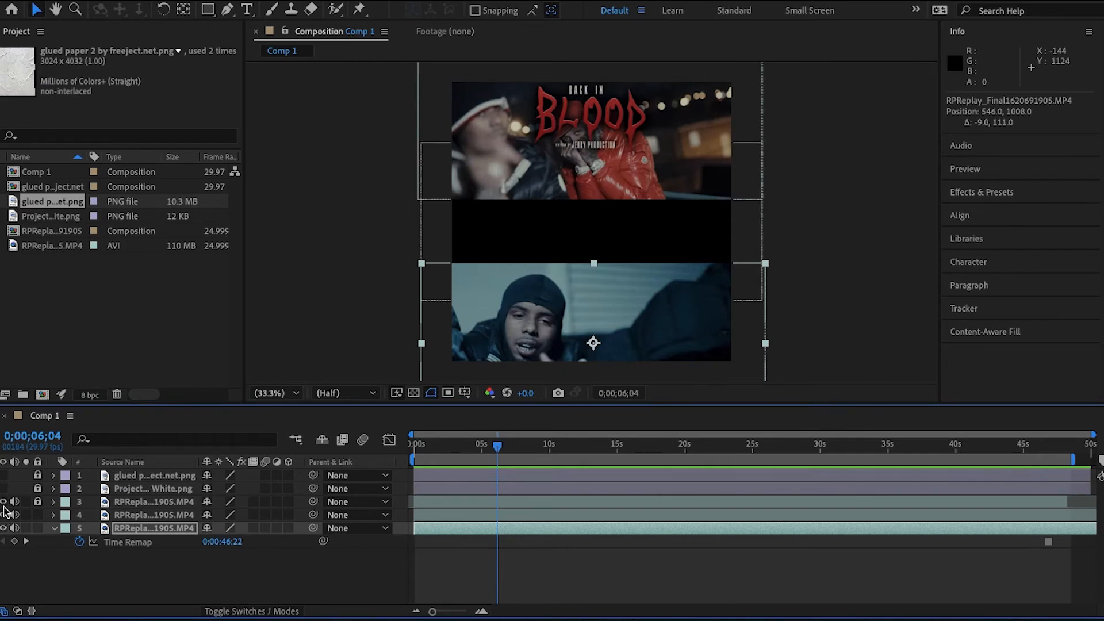
click(3, 501)
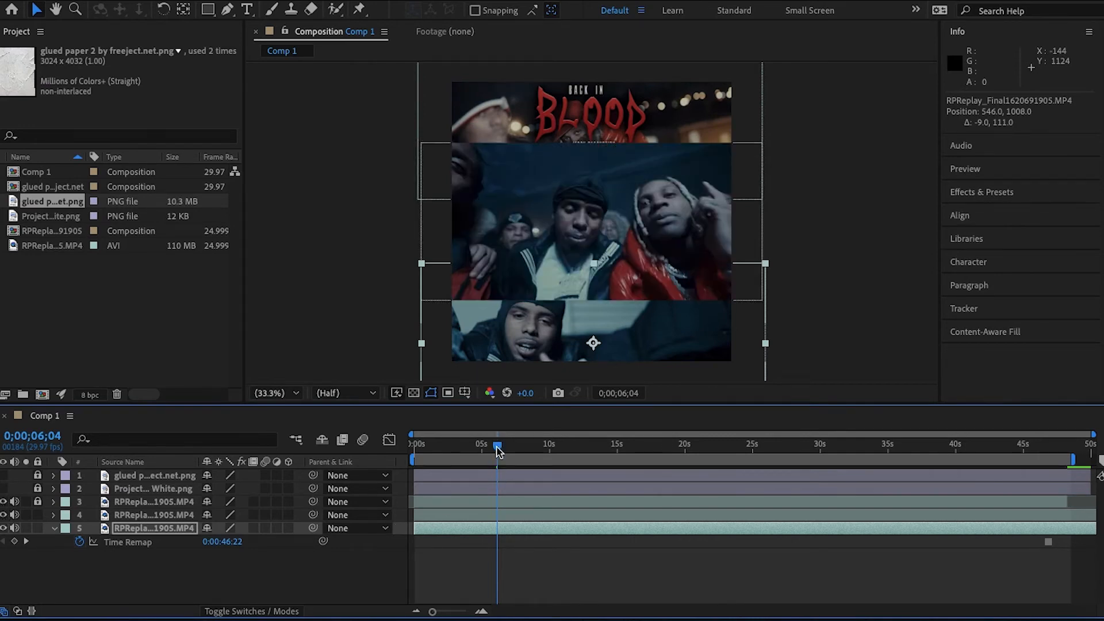
drag(498, 451, 432, 440)
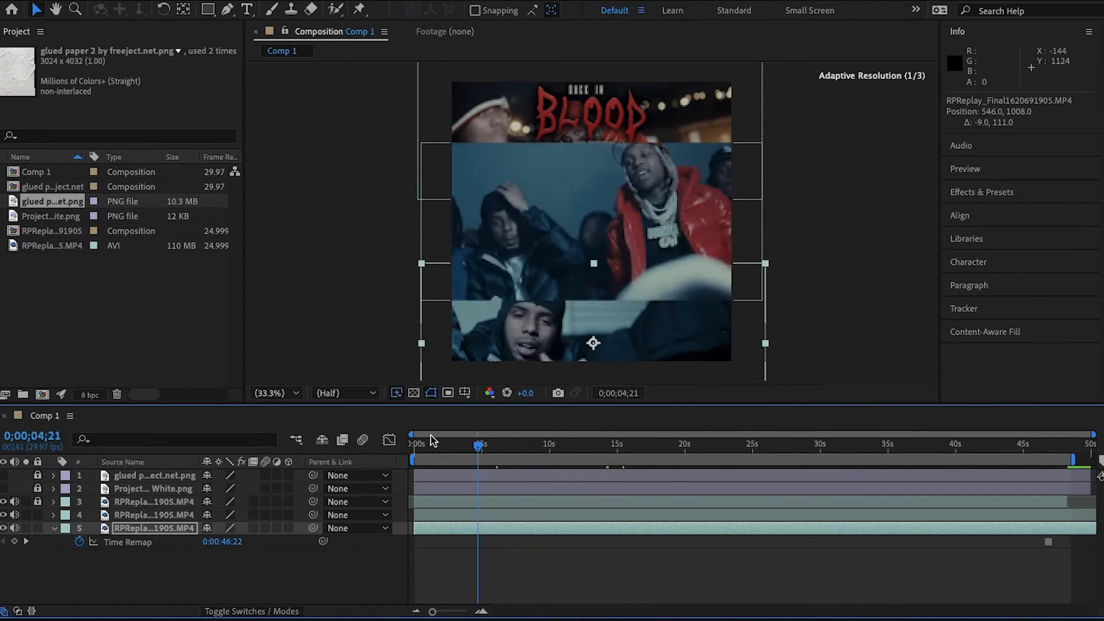
click(432, 440)
- Show, unlock and select the white logo layer, and lock the lower two video copies
click(4, 488)
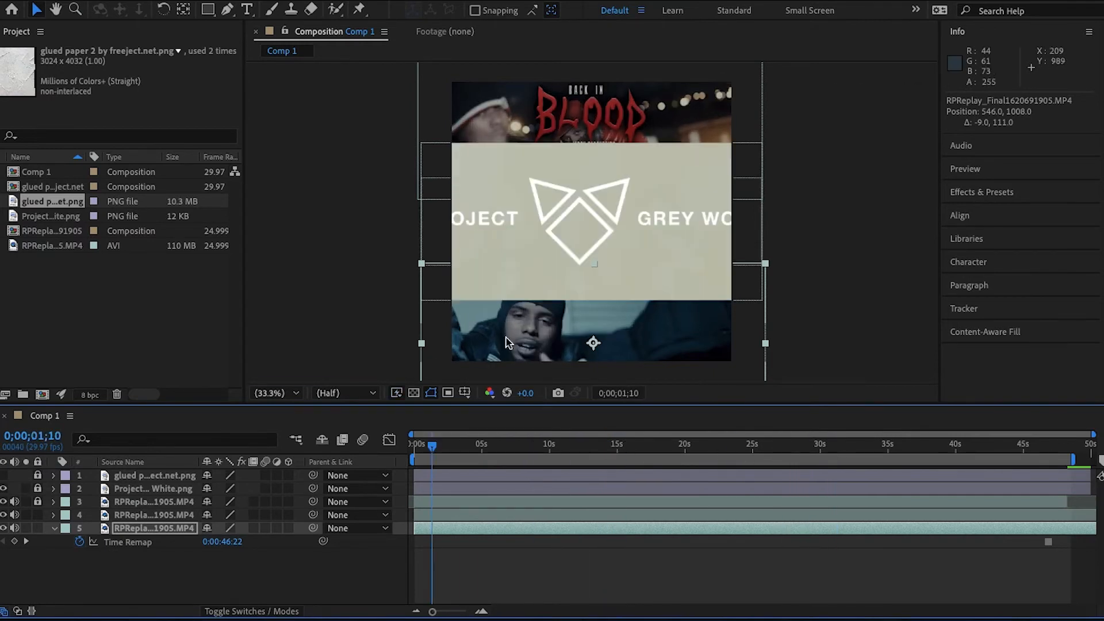
click(579, 264)
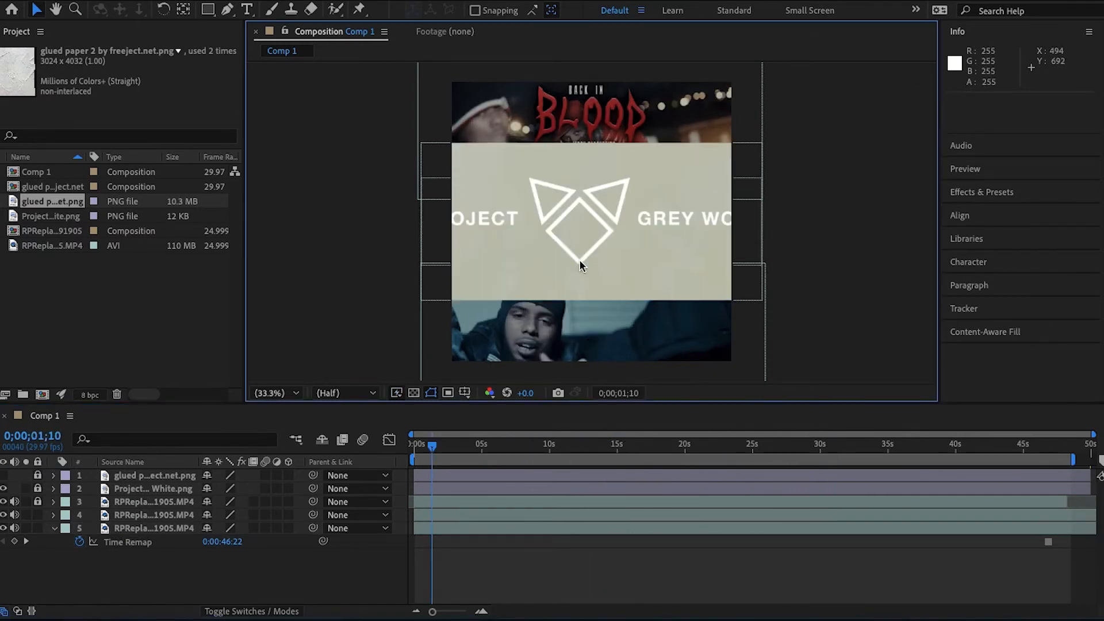
drag(36, 501, 37, 525)
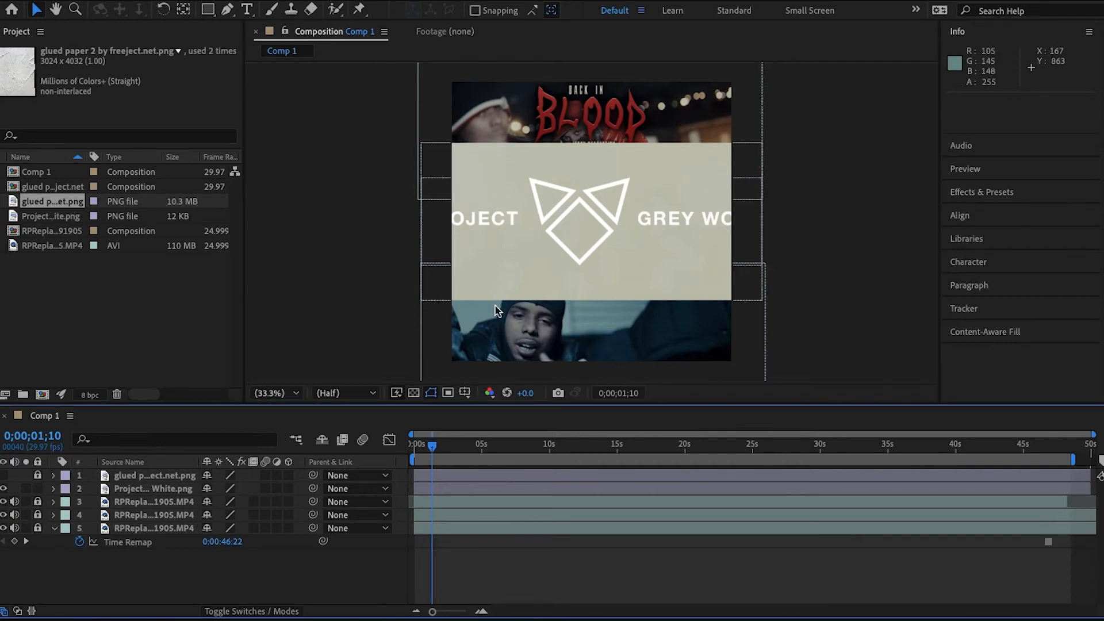
double_click(579, 257)
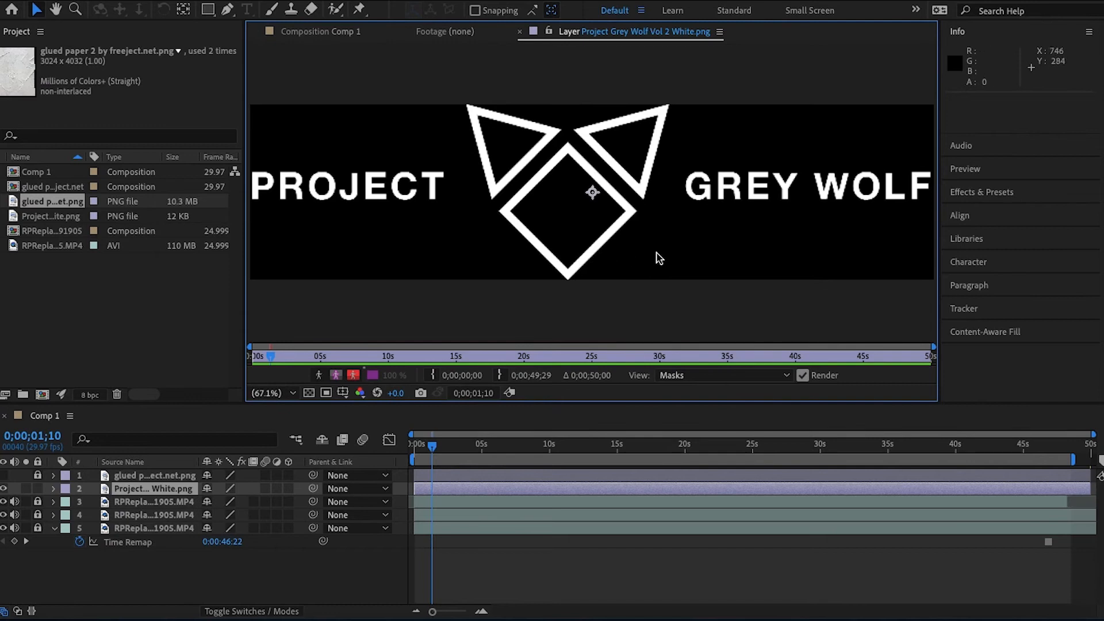
click(336, 32)
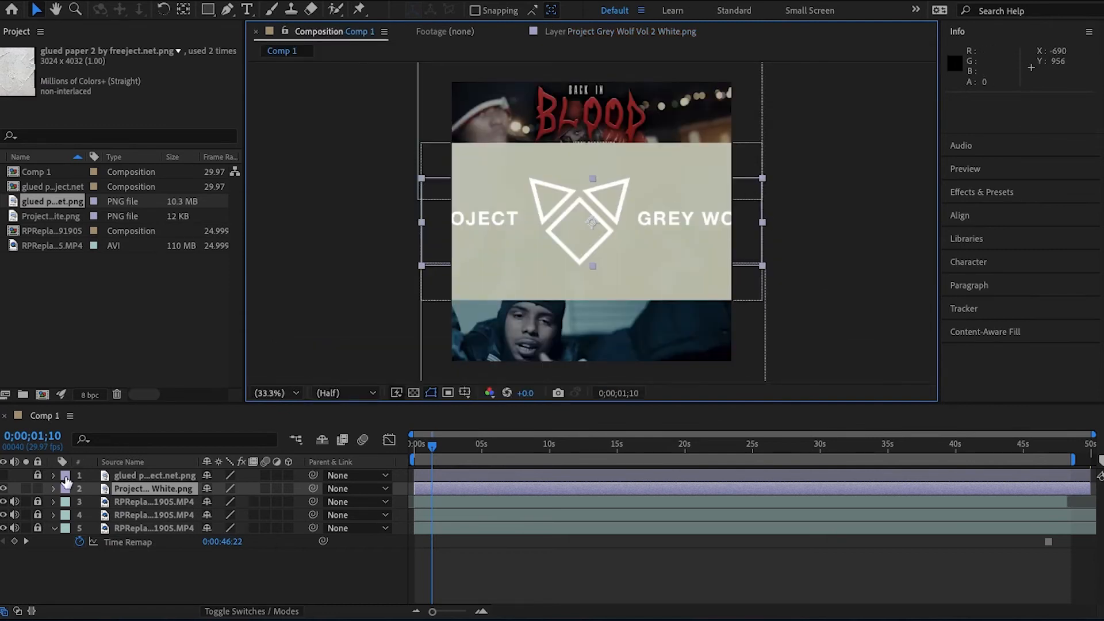
- Scale the logo to 36%, place it near the frame's lower edge at 540, 972, and lock its layer
click(860, 272)
click(668, 217)
drag(763, 180, 712, 199)
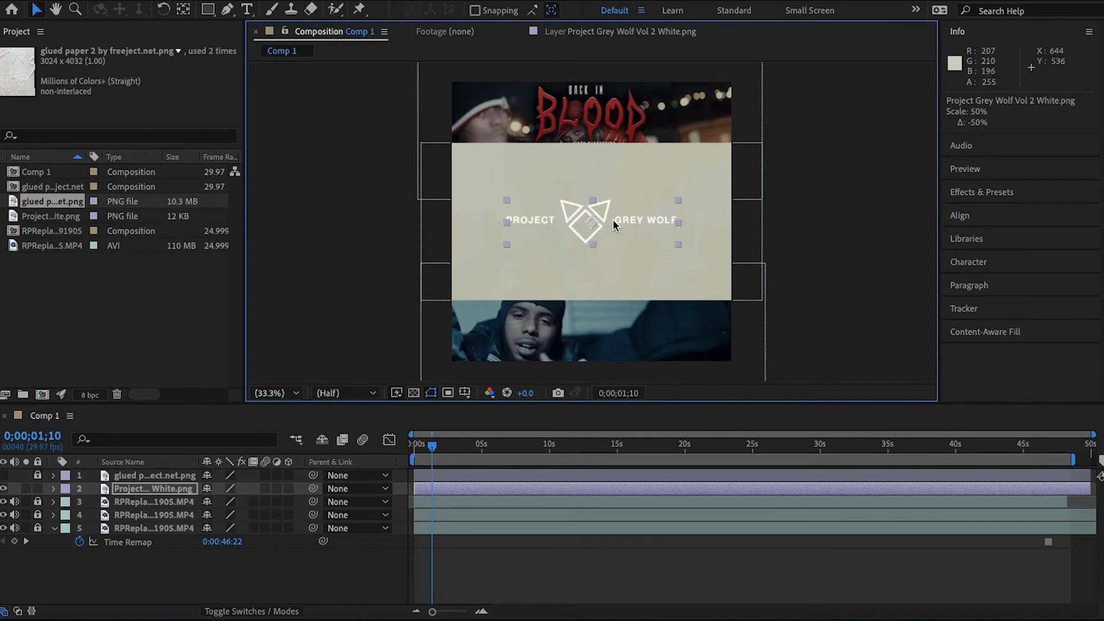
drag(602, 224, 592, 334)
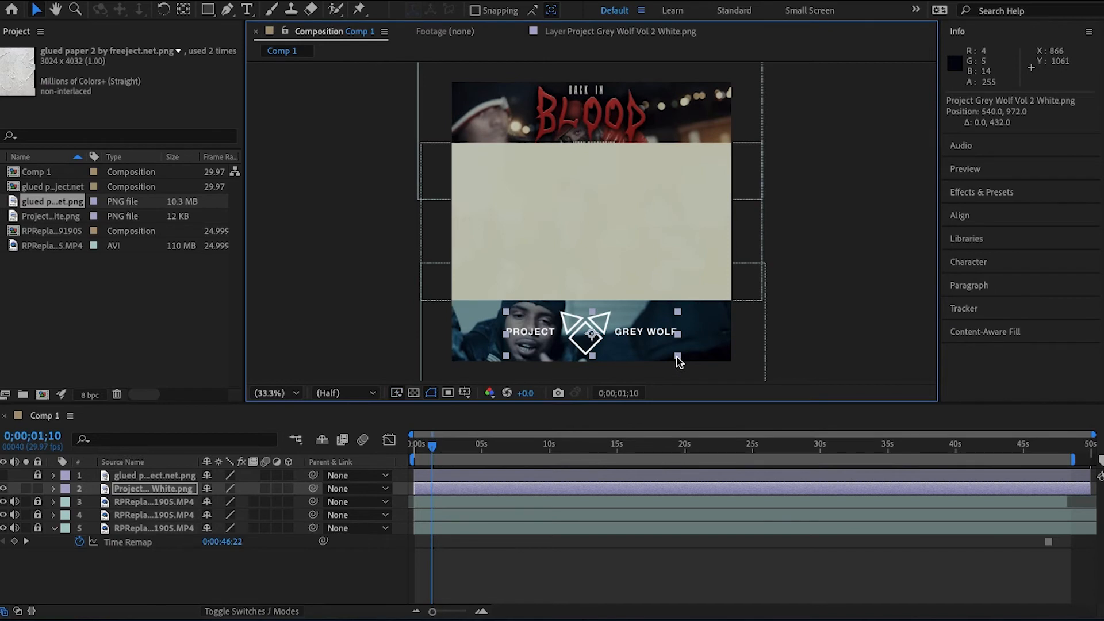
drag(678, 361, 663, 355)
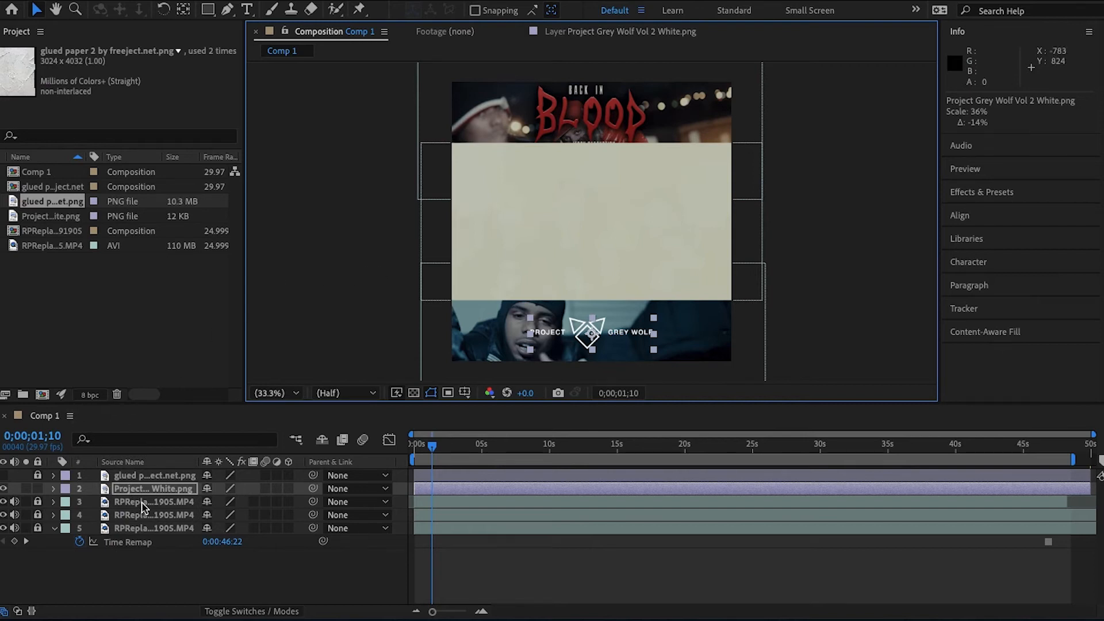
click(35, 489)
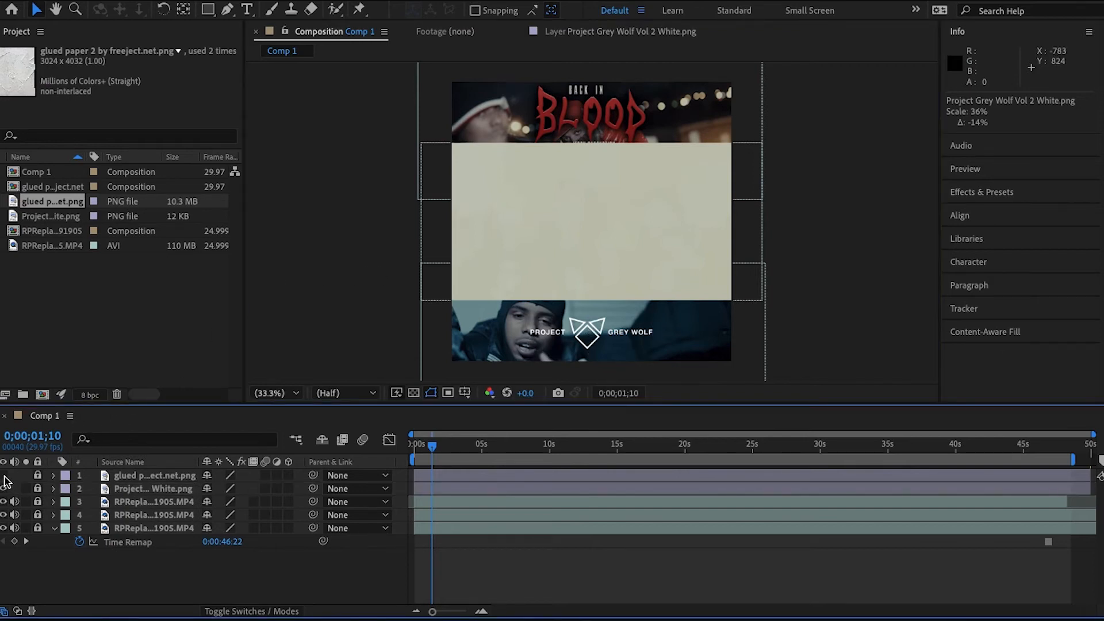
- Show, unlock and select the glued paper texture layer in the composition
click(4, 476)
click(37, 475)
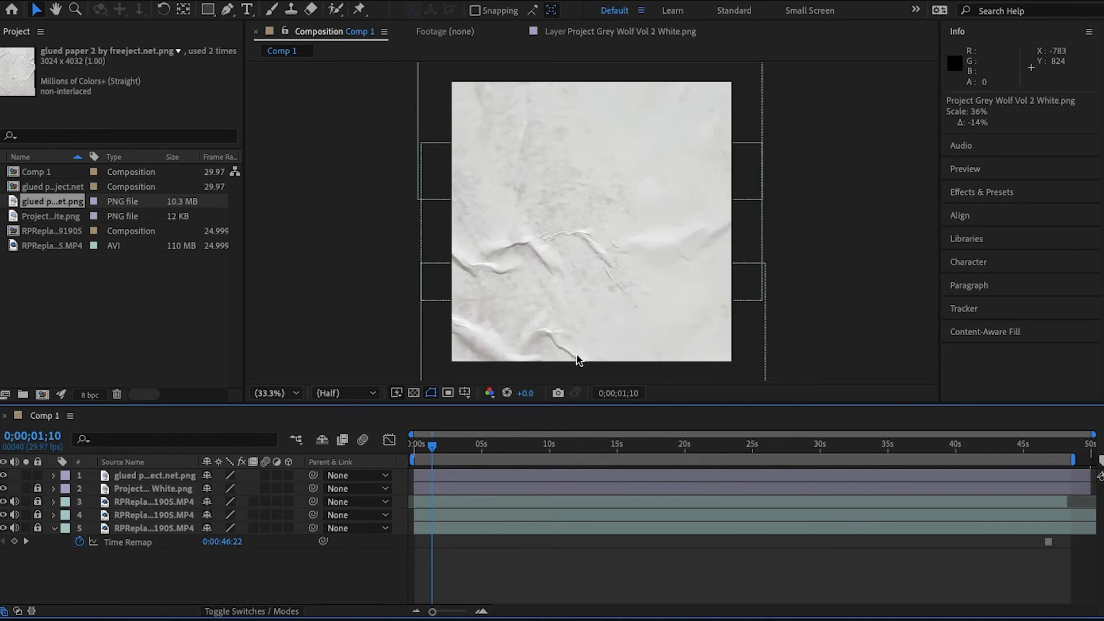
double_click(584, 264)
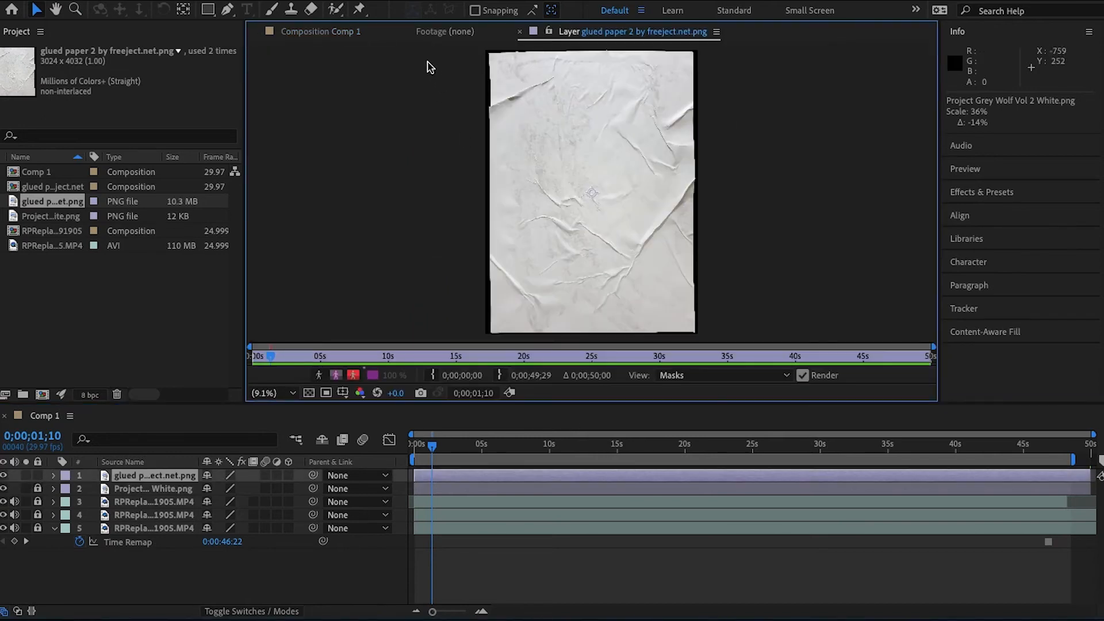
click(320, 31)
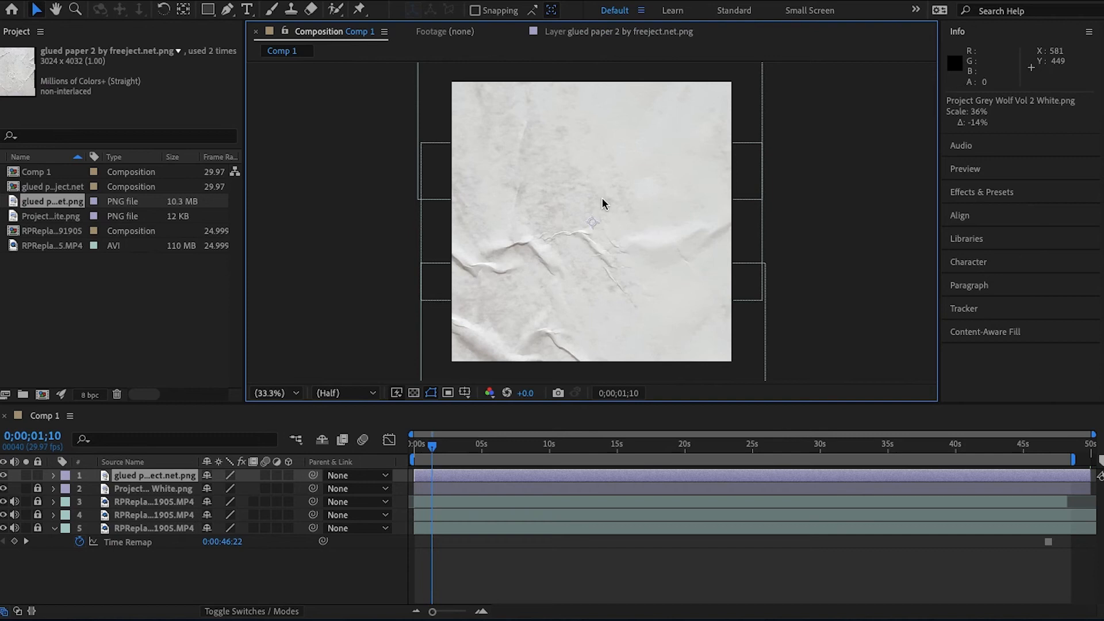
- Scale the glued paper texture to 63% and position it at 620, 476 so it covers the frame
scroll(601, 198, up, 3)
scroll(601, 198, down, 8)
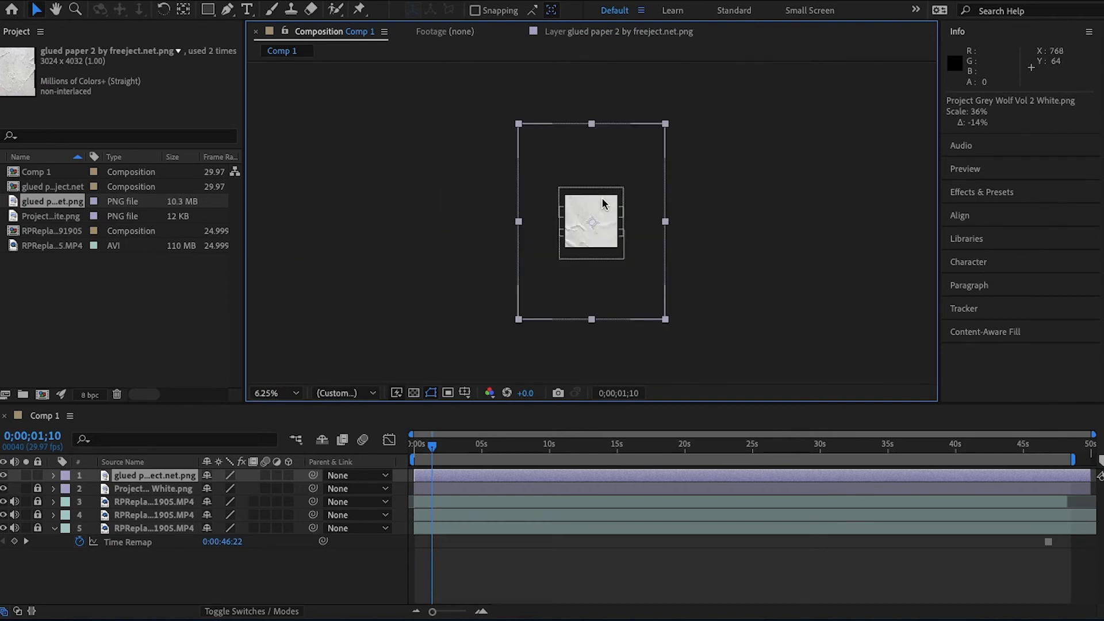
drag(666, 319, 643, 289)
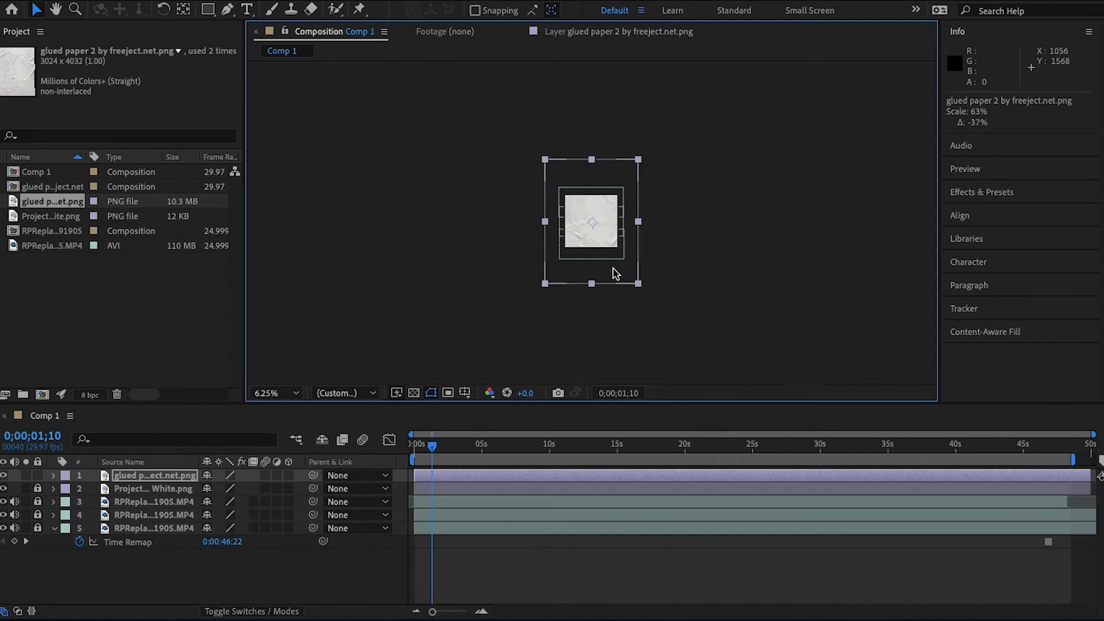
drag(604, 236, 602, 226)
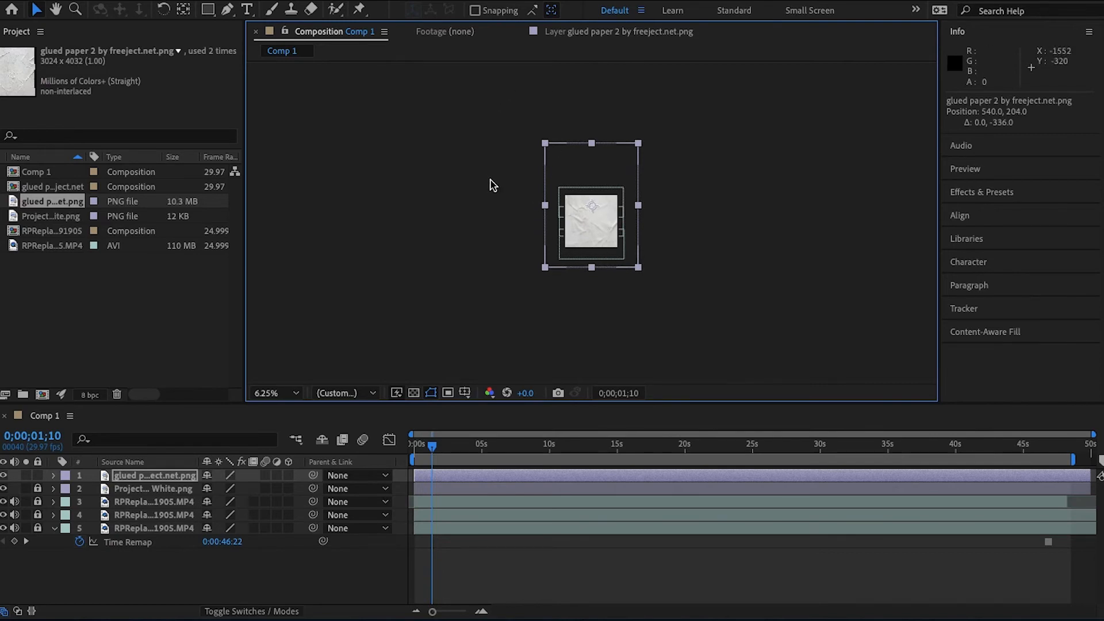
click(593, 268)
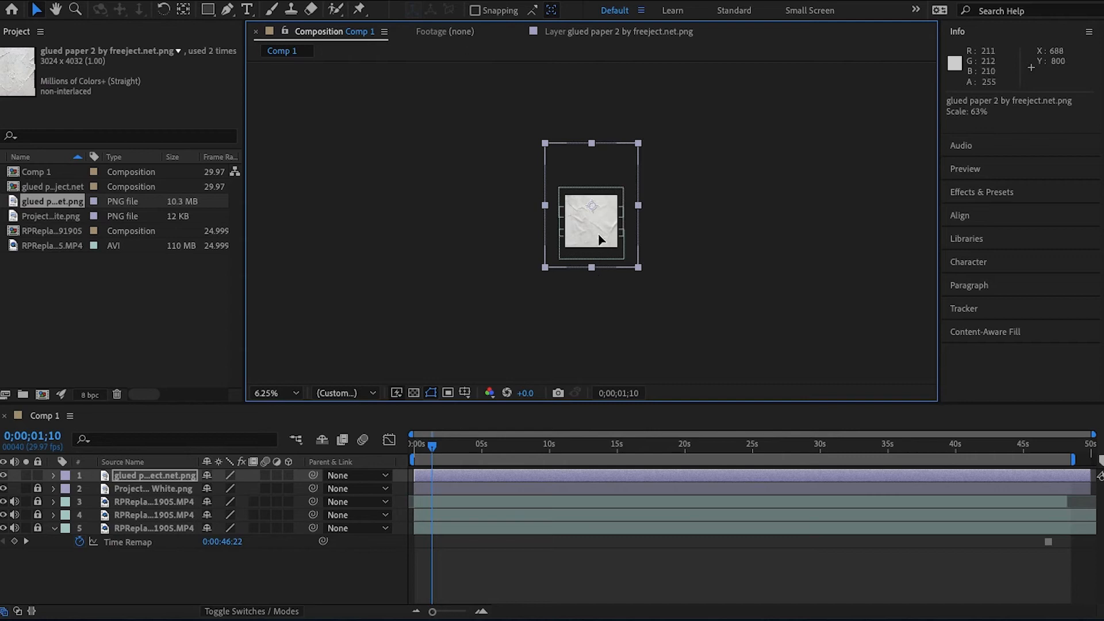
drag(599, 240, 602, 247)
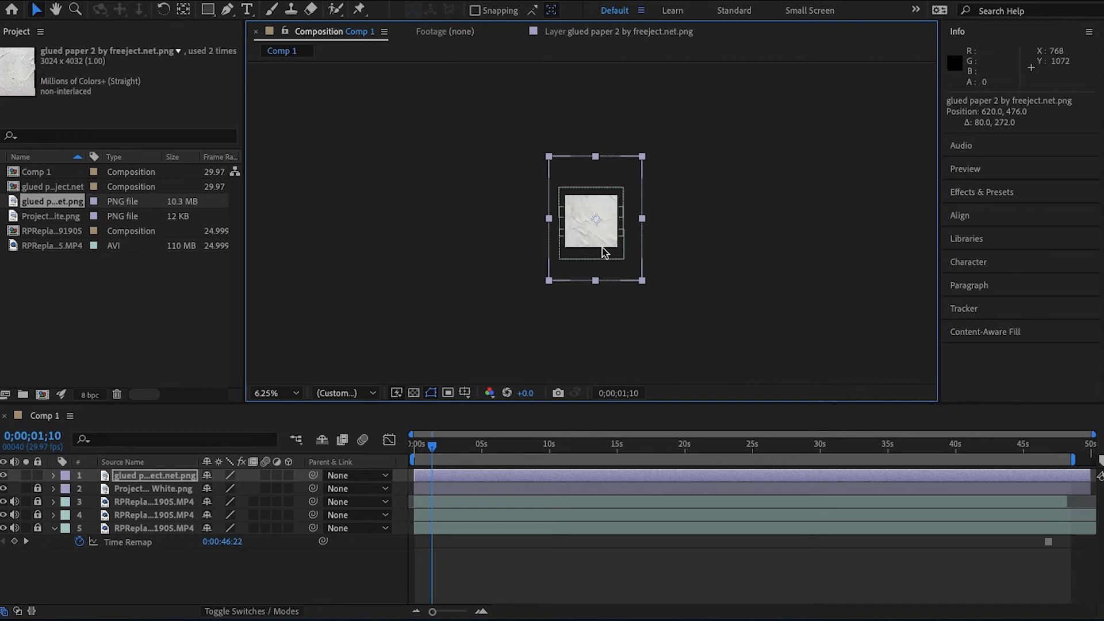
- Switch the workspace layout to Animation
click(992, 192)
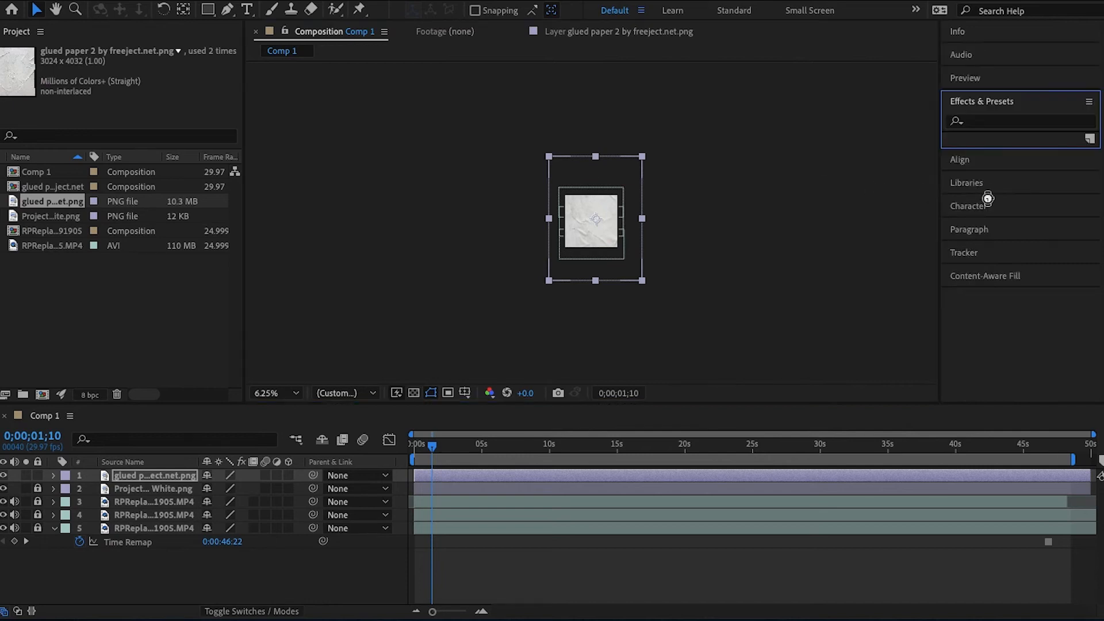
click(976, 36)
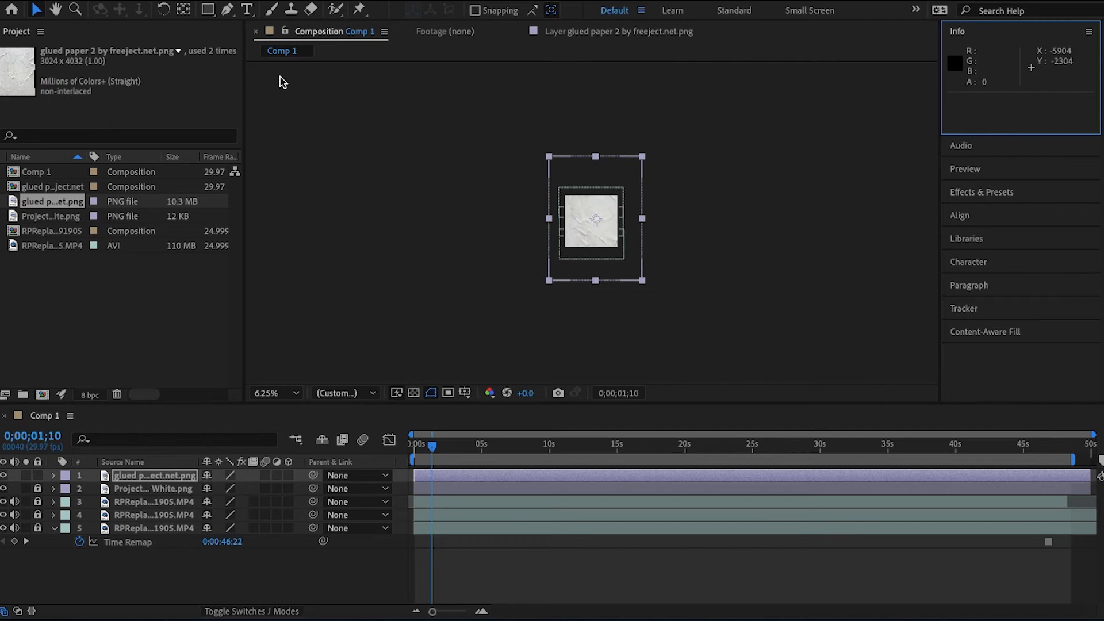
click(463, 1)
mouse_move(484, 2)
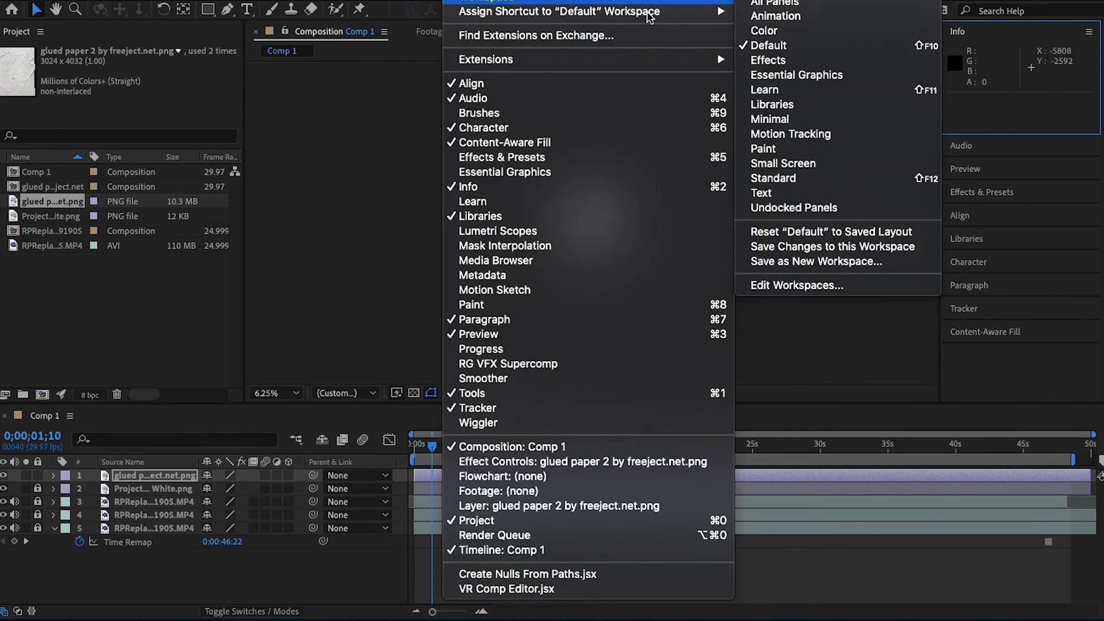
click(791, 22)
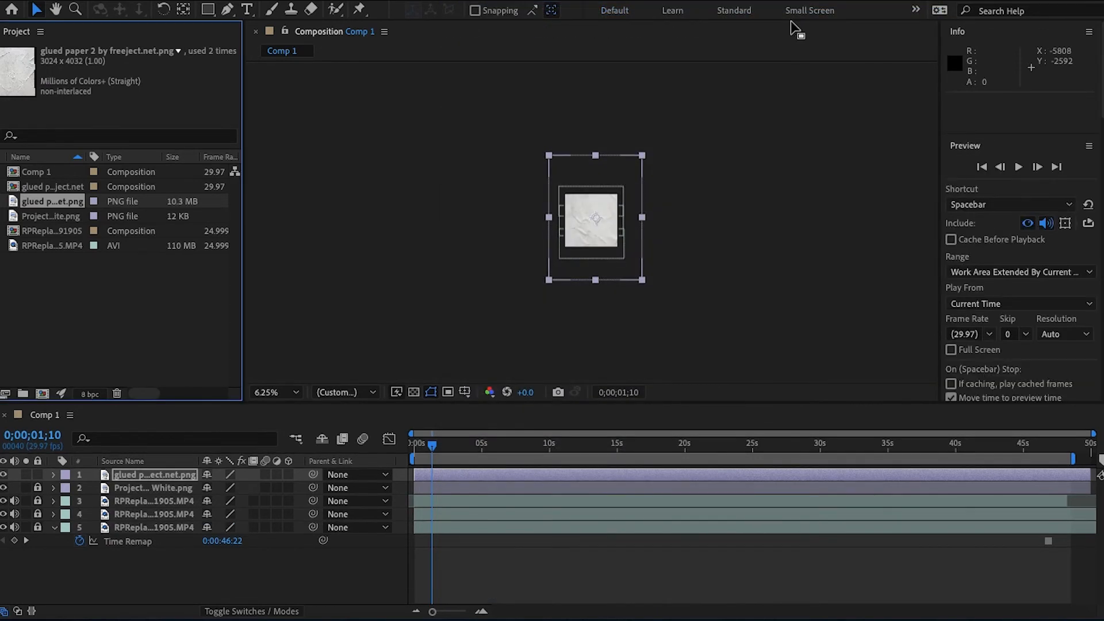
- Look through the effect categories and open the glued paper texture in the layer viewer
scroll(1044, 170, down, 10)
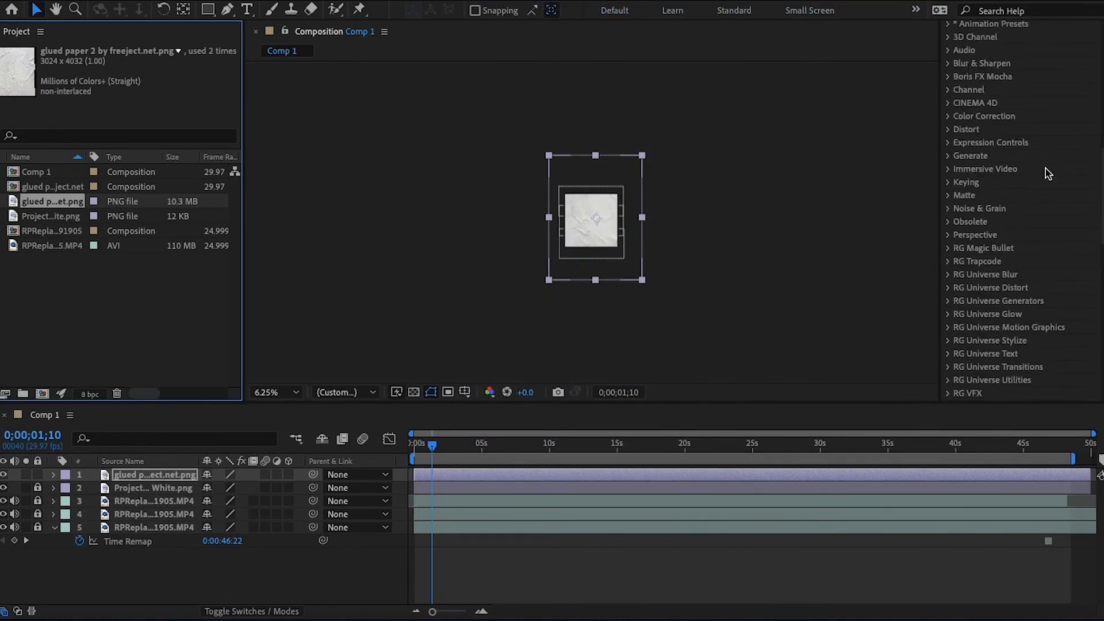
scroll(1047, 174, down, 10)
scroll(1047, 174, up, 5)
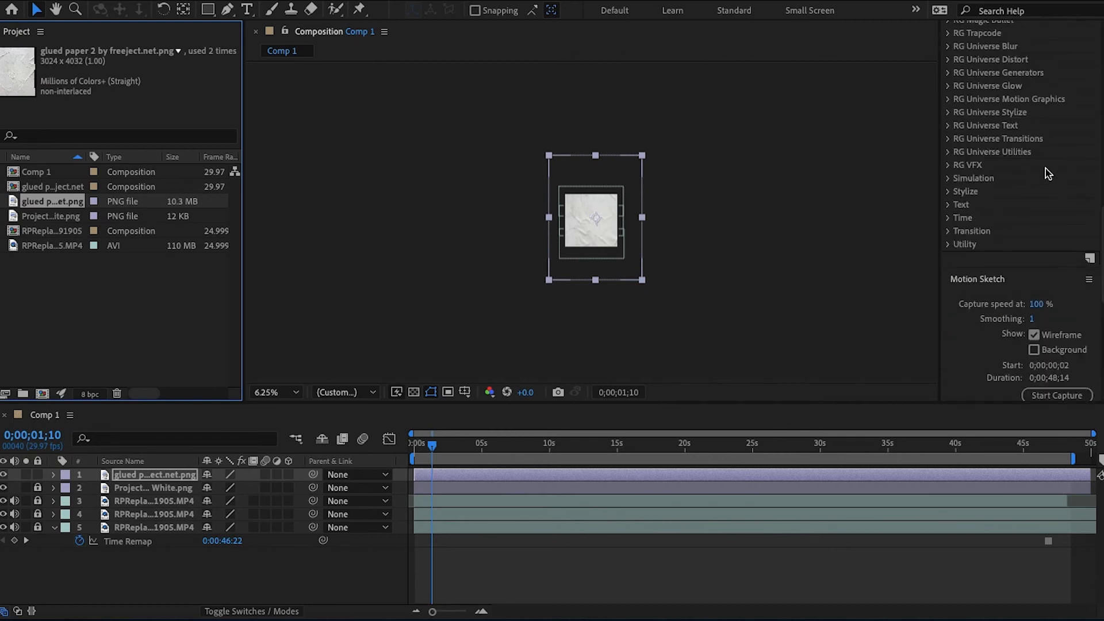
scroll(1048, 174, up, 15)
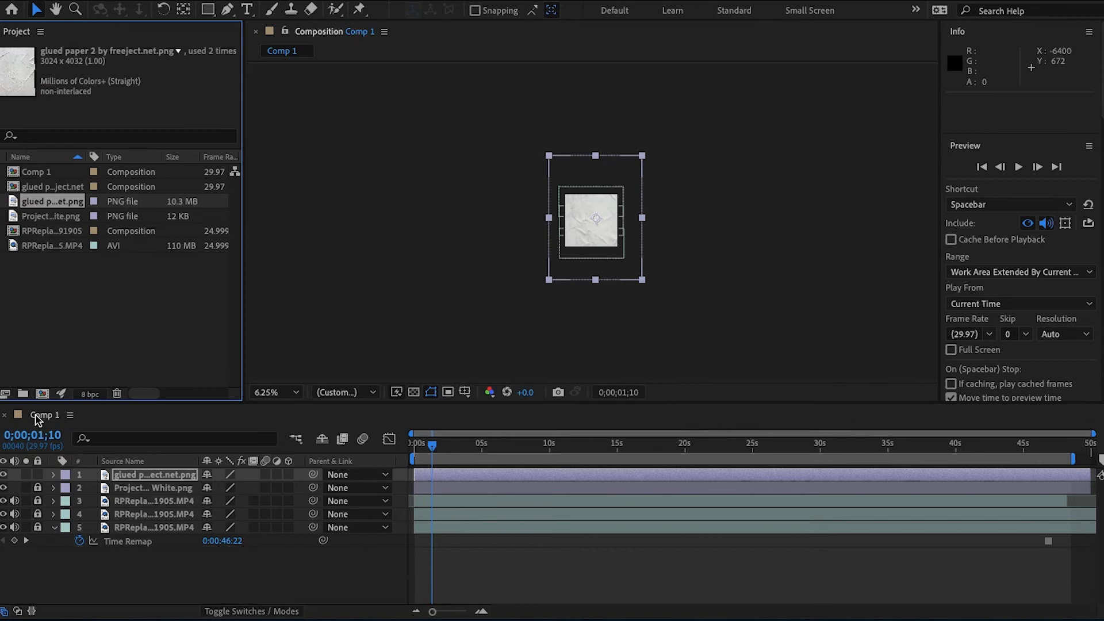
double_click(118, 478)
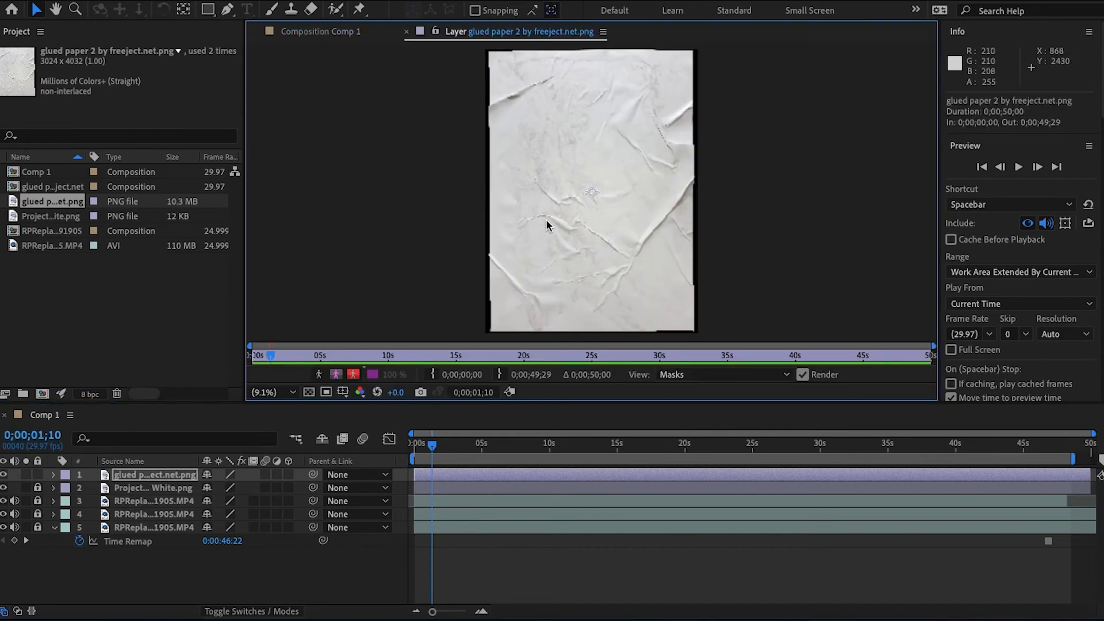
- Look through the layer viewer options, project column options, and the glued paper texture's transform properties for a blend mode setting
click(603, 32)
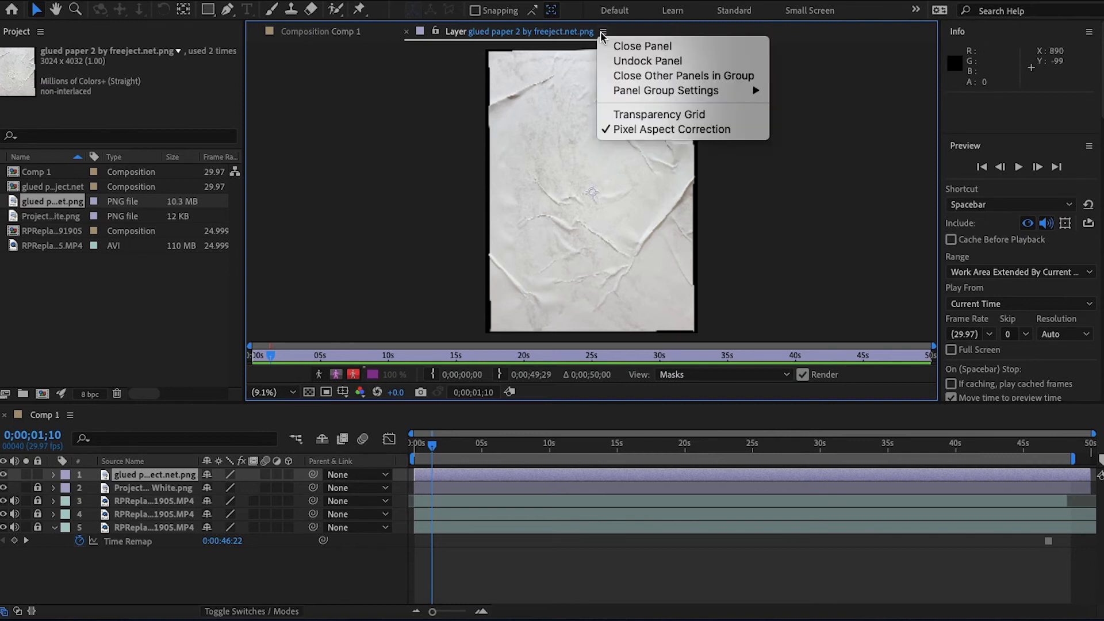
click(602, 33)
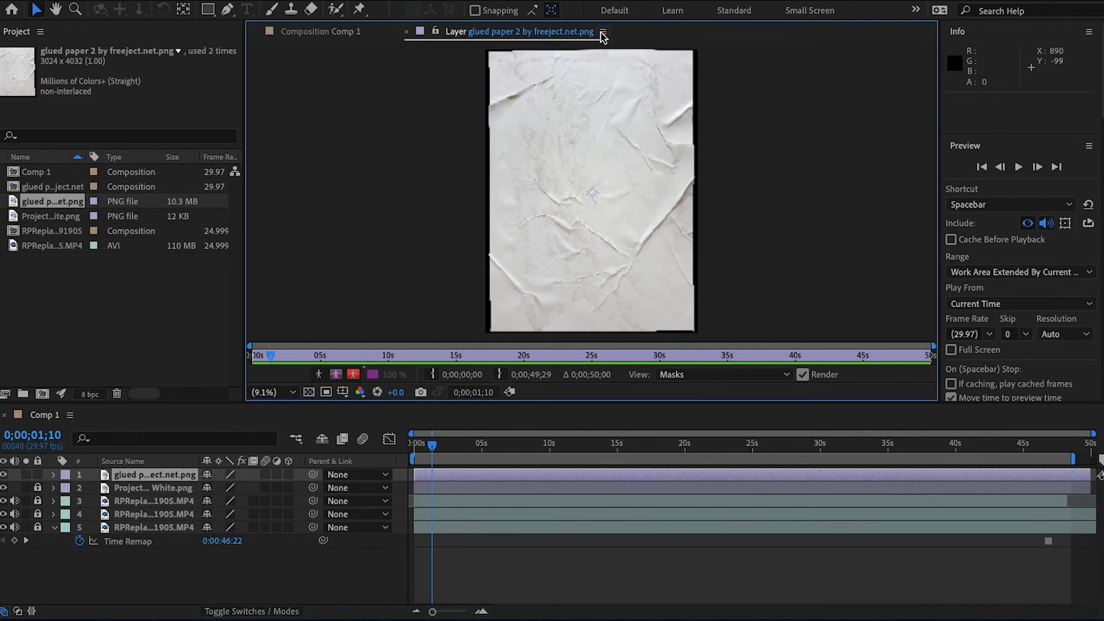
click(40, 32)
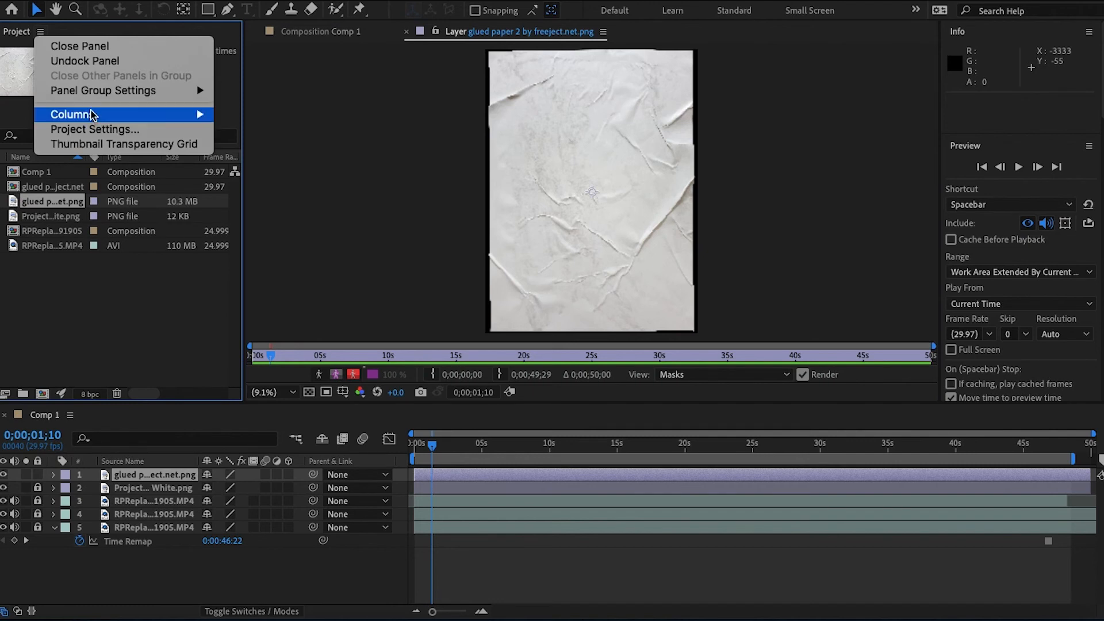
mouse_move(92, 114)
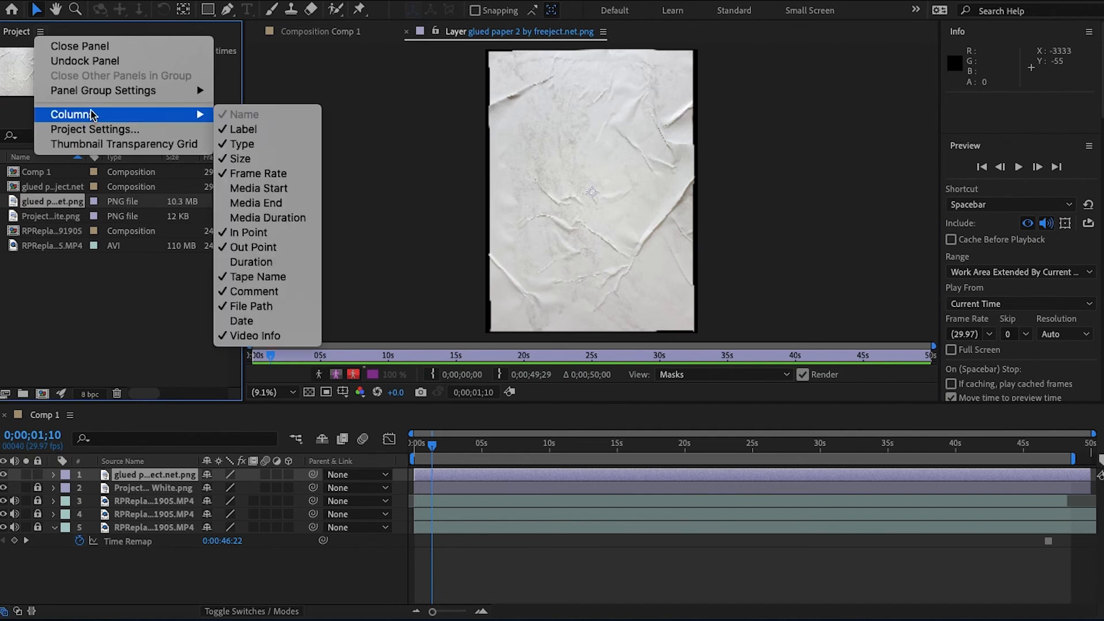
click(167, 34)
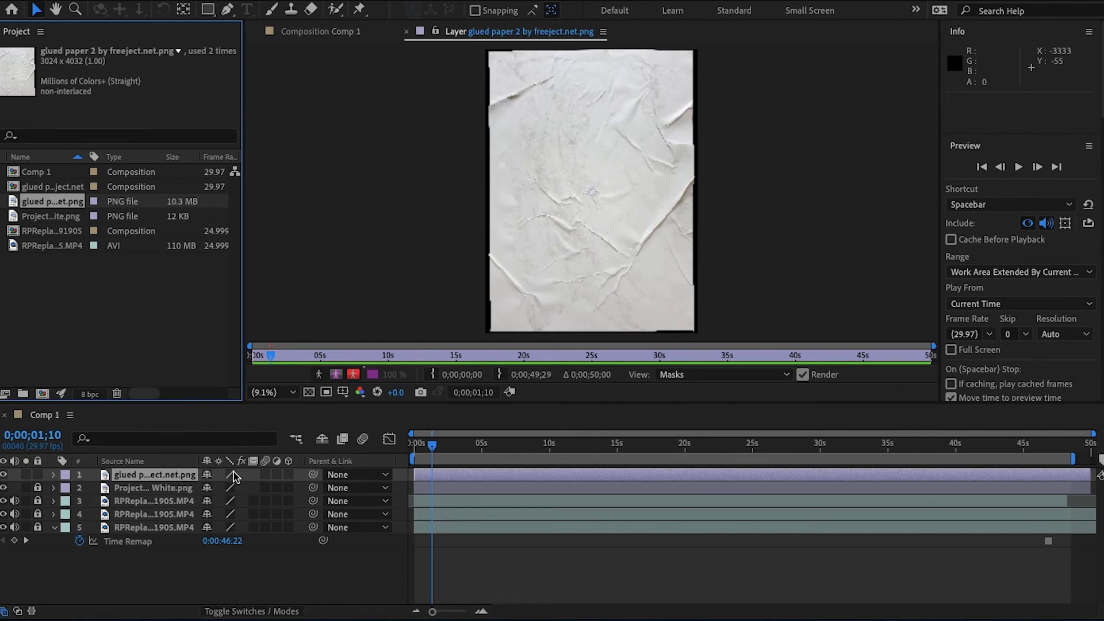
click(378, 488)
click(384, 478)
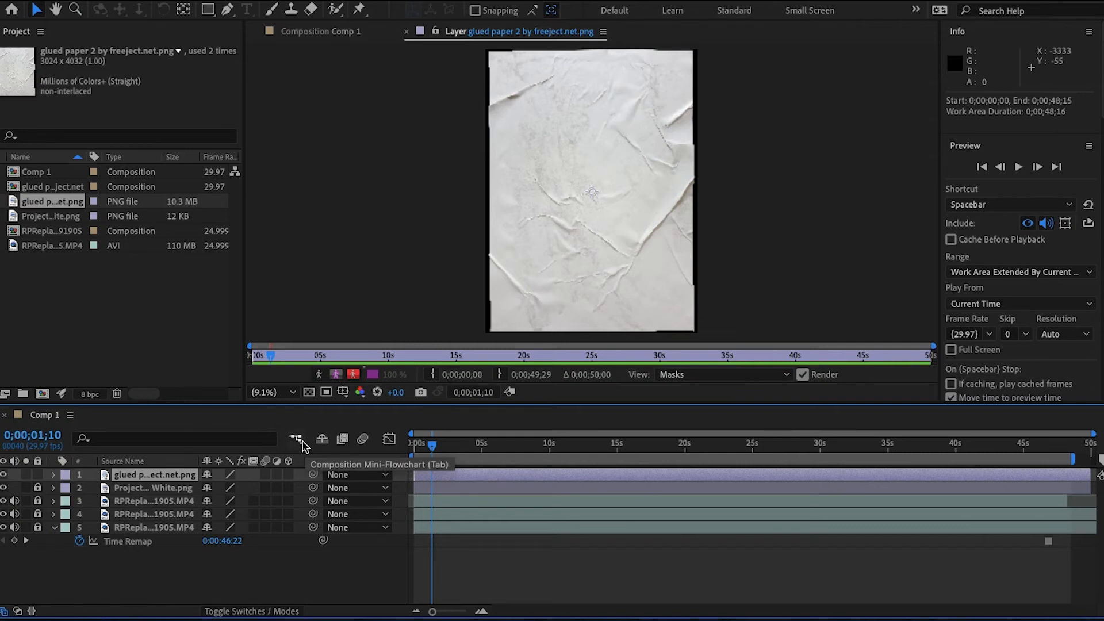
click(54, 476)
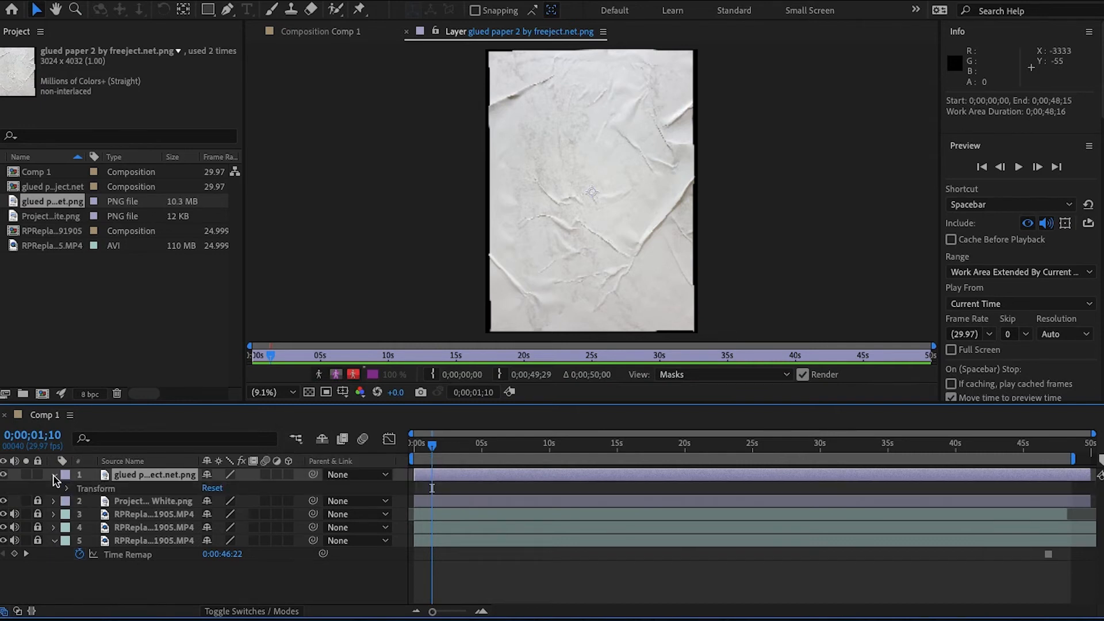
click(66, 489)
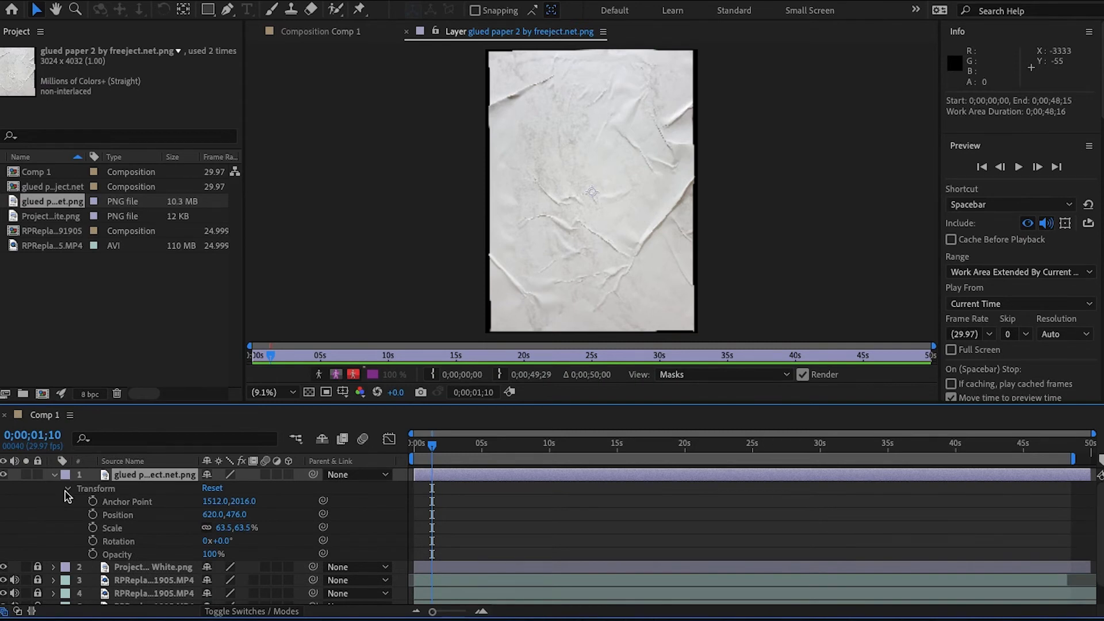
click(66, 489)
click(54, 477)
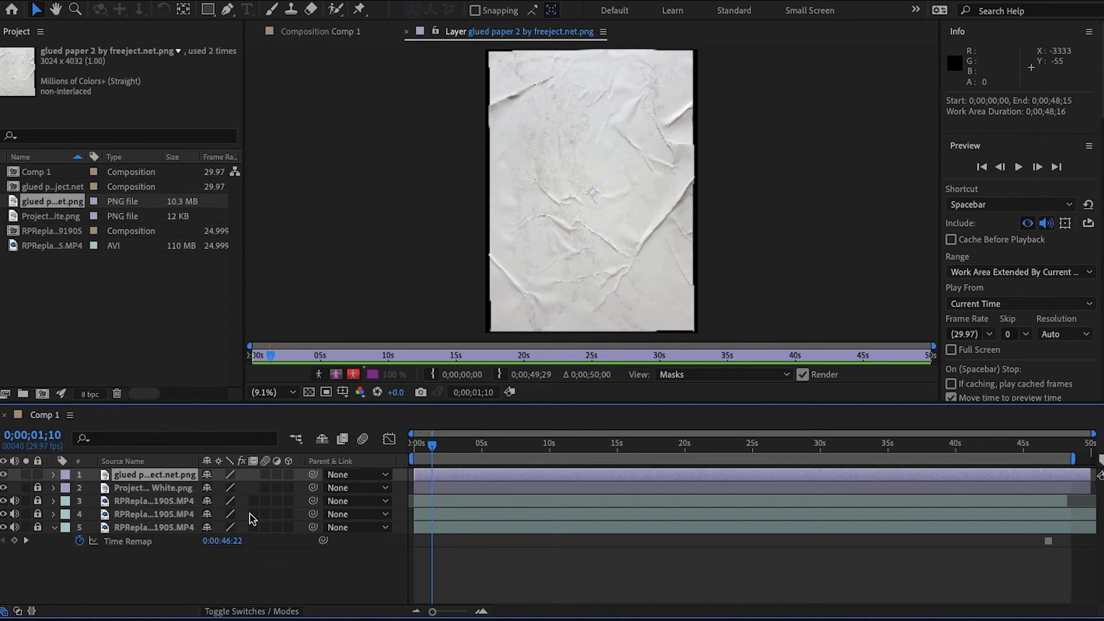
- Show the layer modes in the timeline and set the glued paper texture's blend mode to Multiply
click(268, 613)
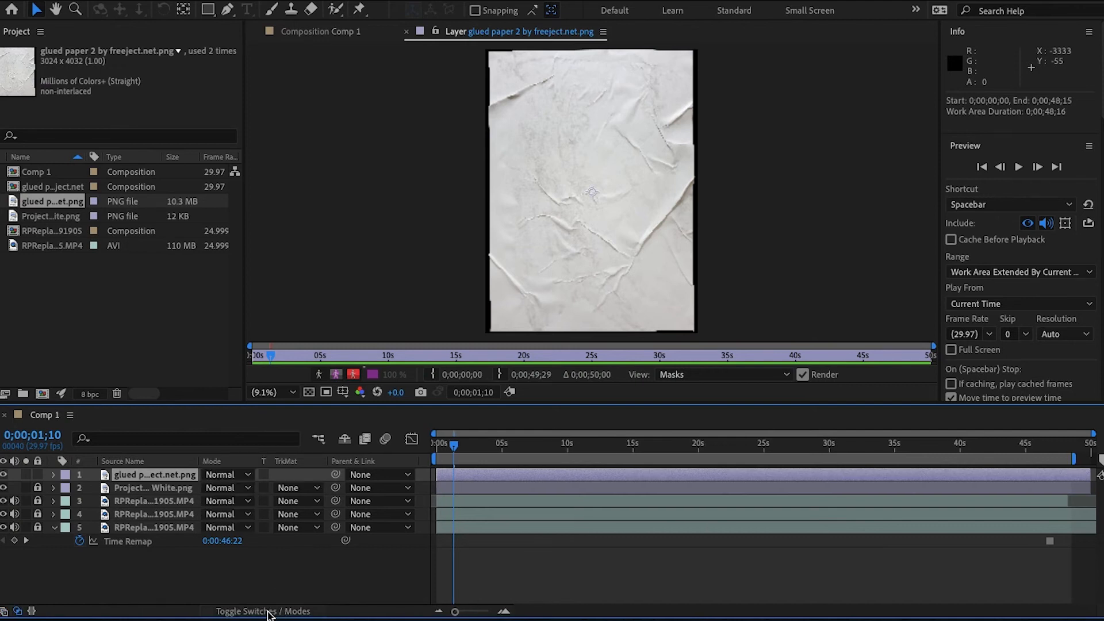
click(249, 475)
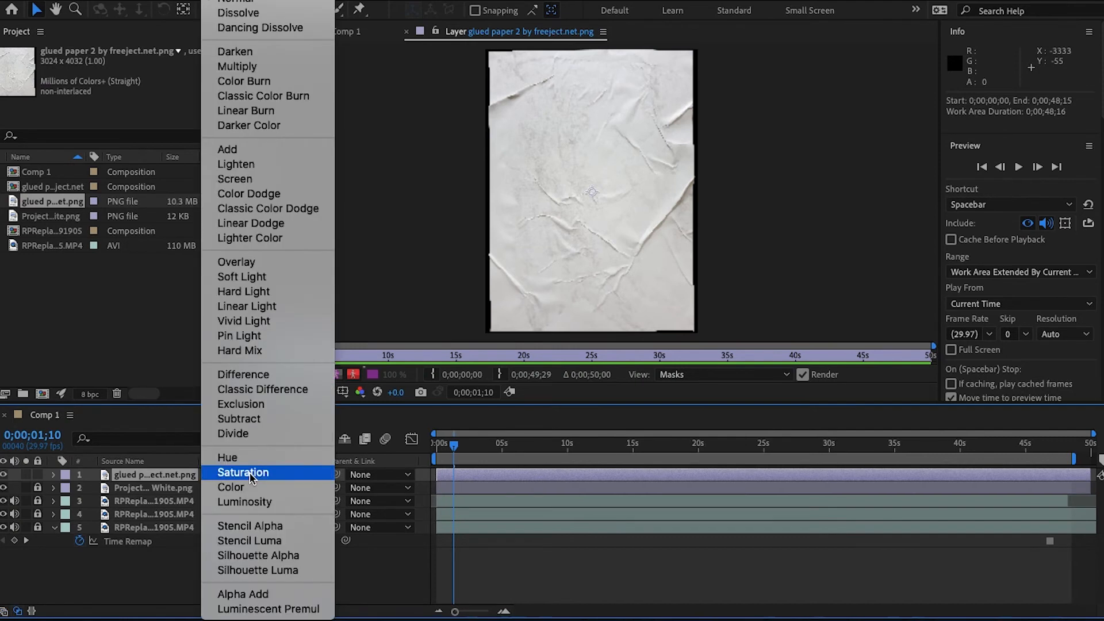
click(237, 67)
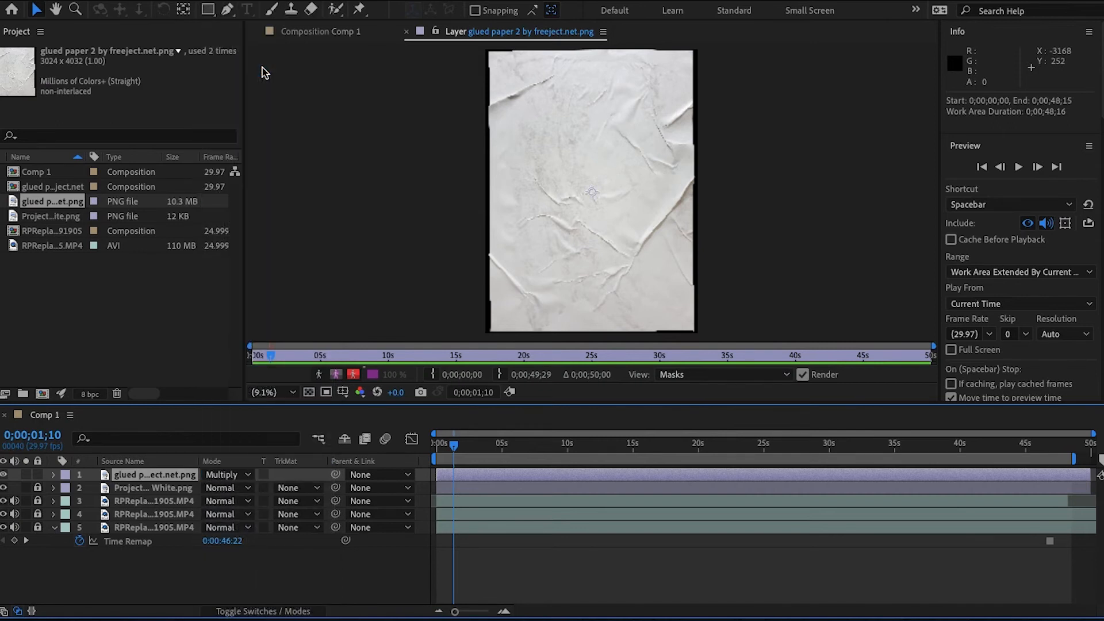
- Return to the Comp 1 view, collapse the bottom video layer's properties, and close the glued paper texture's layer viewer
click(317, 47)
click(318, 32)
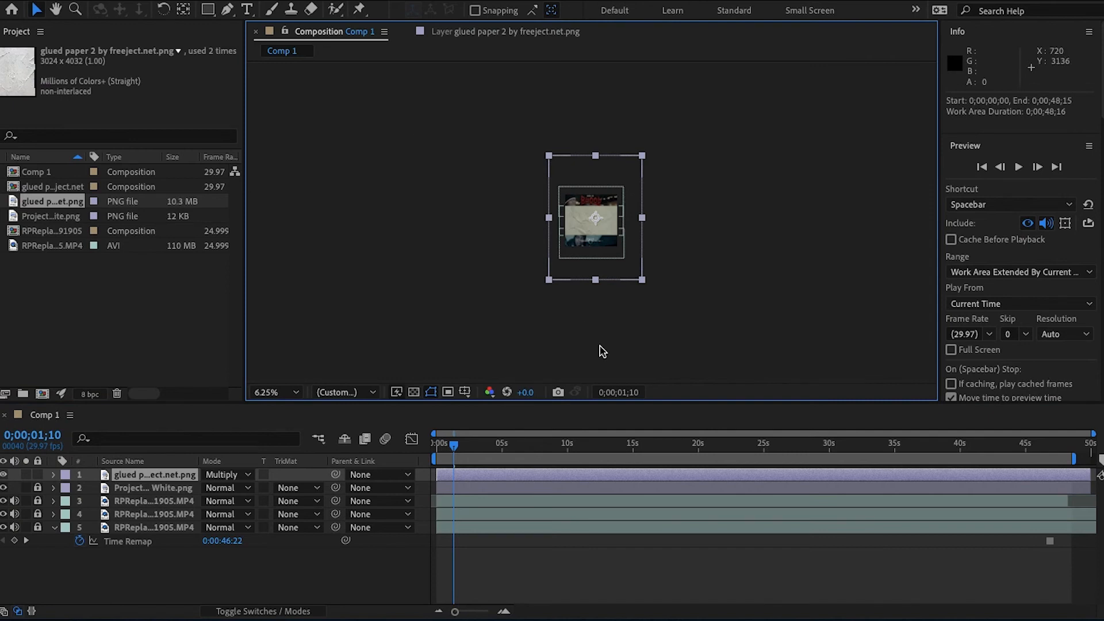
scroll(661, 262, up, 2)
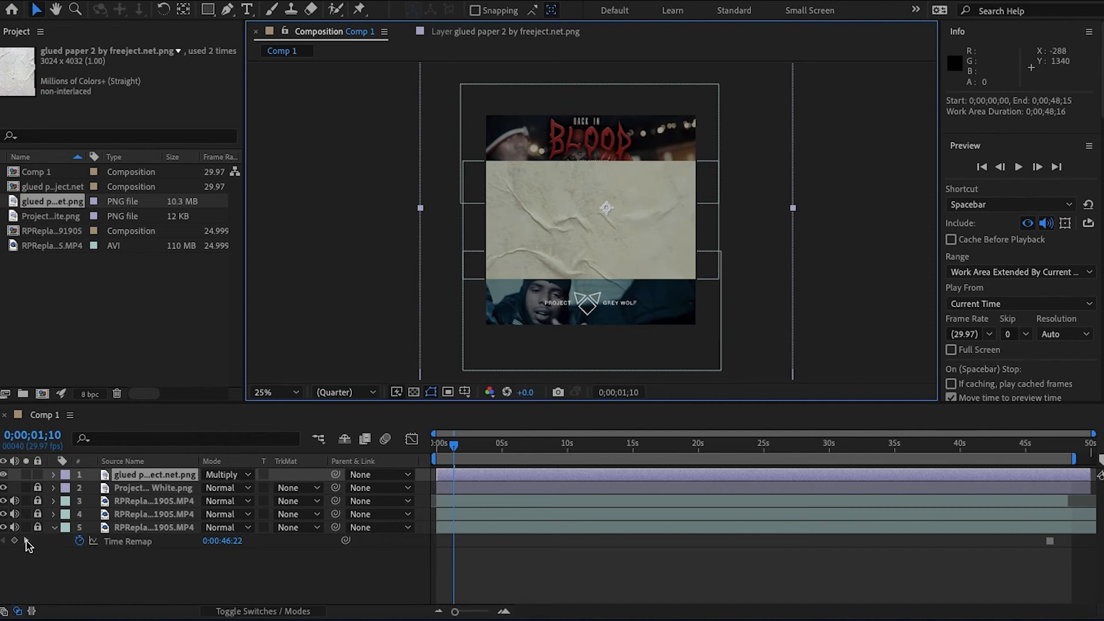
click(54, 527)
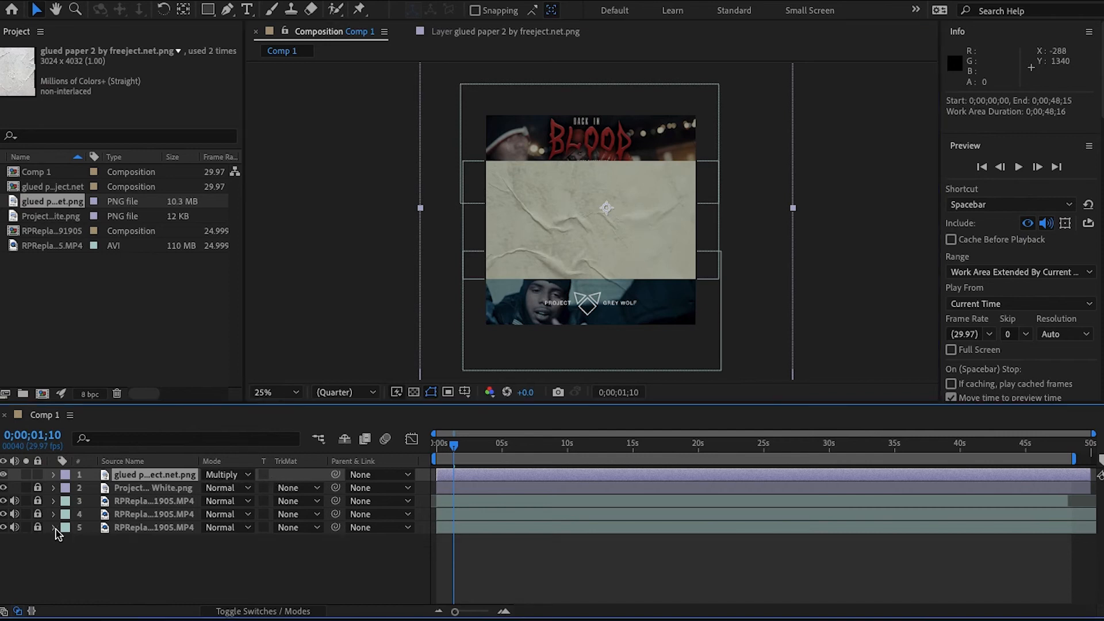
double_click(145, 475)
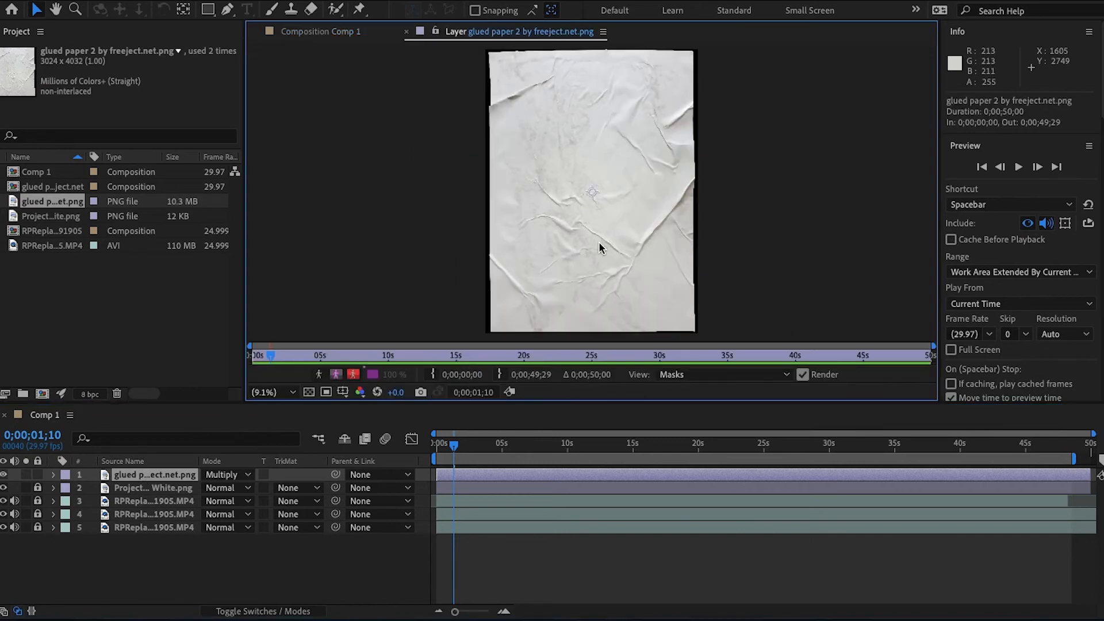
click(405, 32)
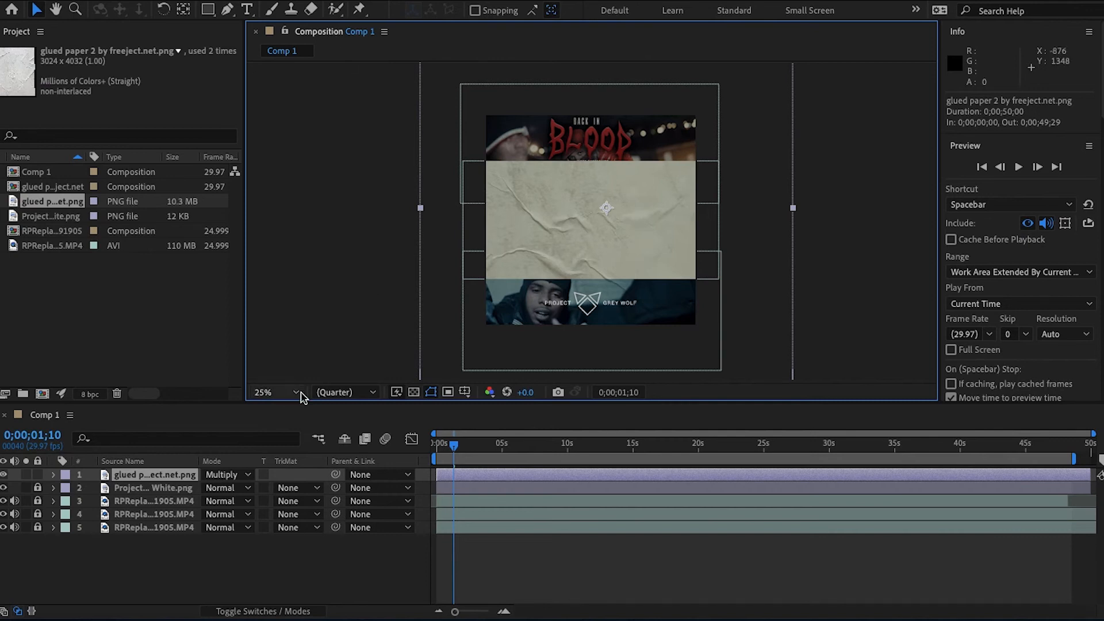
- Compare the glued paper texture in Normal and Multiply blend modes, ending on Multiply, and preview the composition at 0;00;16;04
click(249, 475)
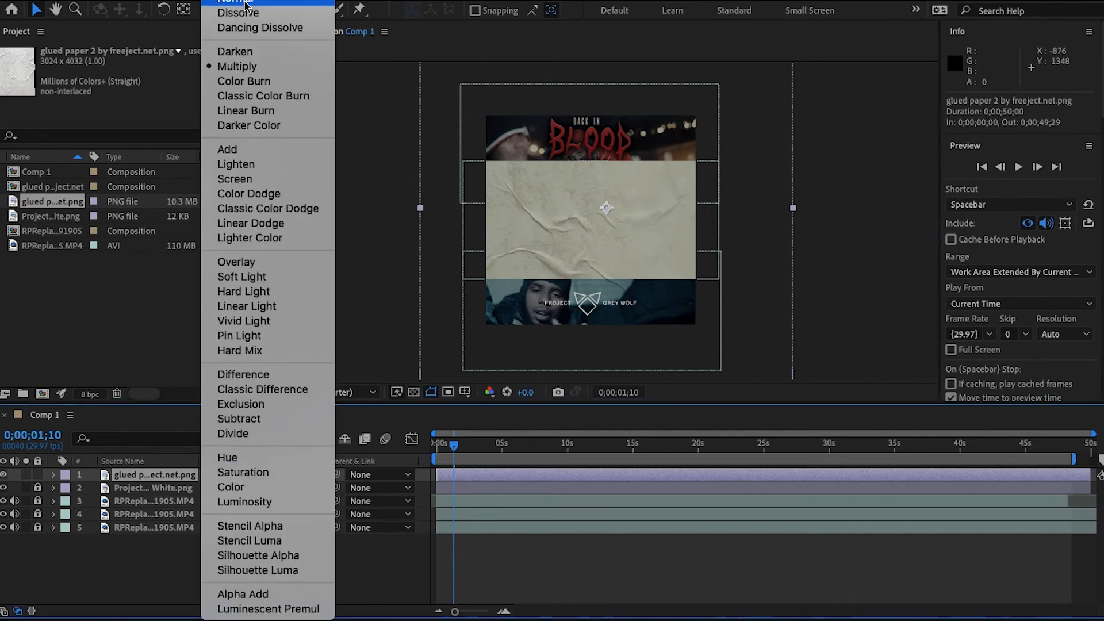
click(247, 6)
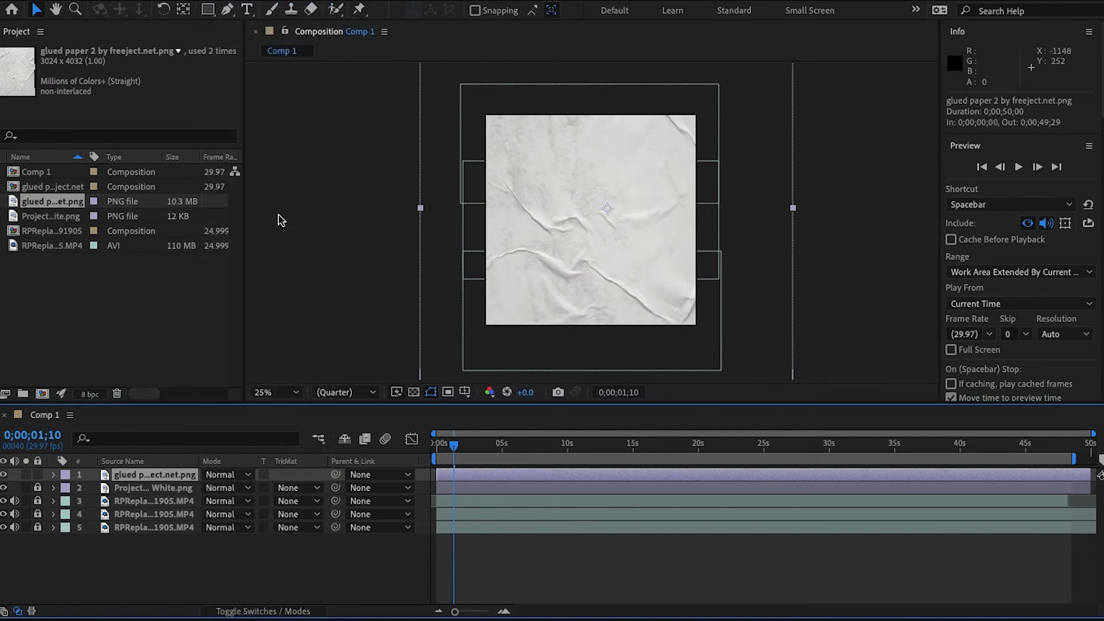
click(225, 480)
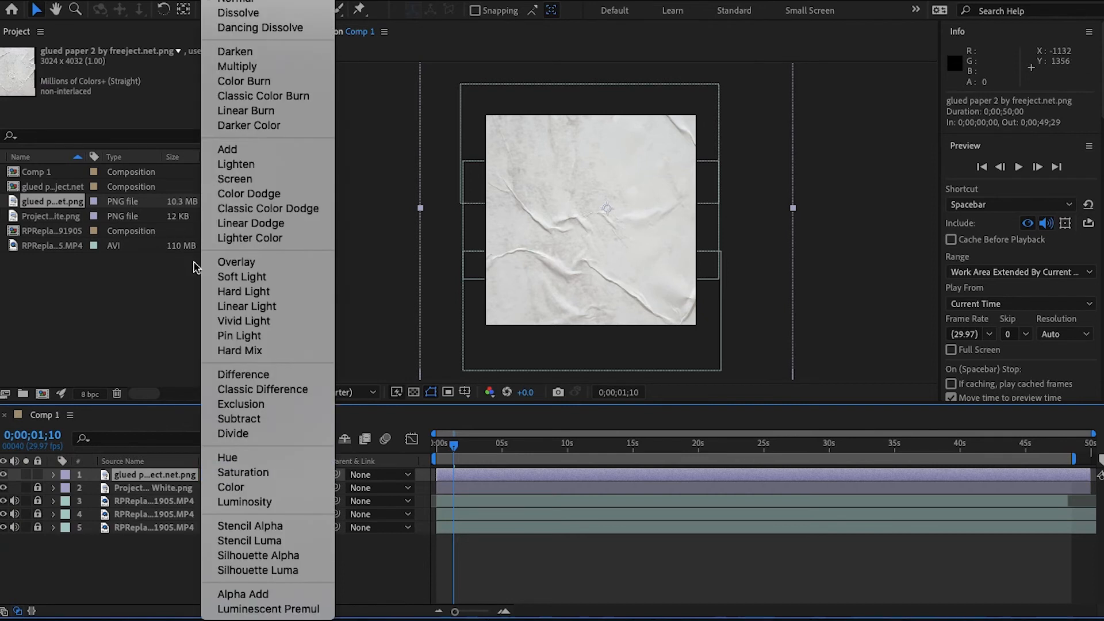
click(248, 67)
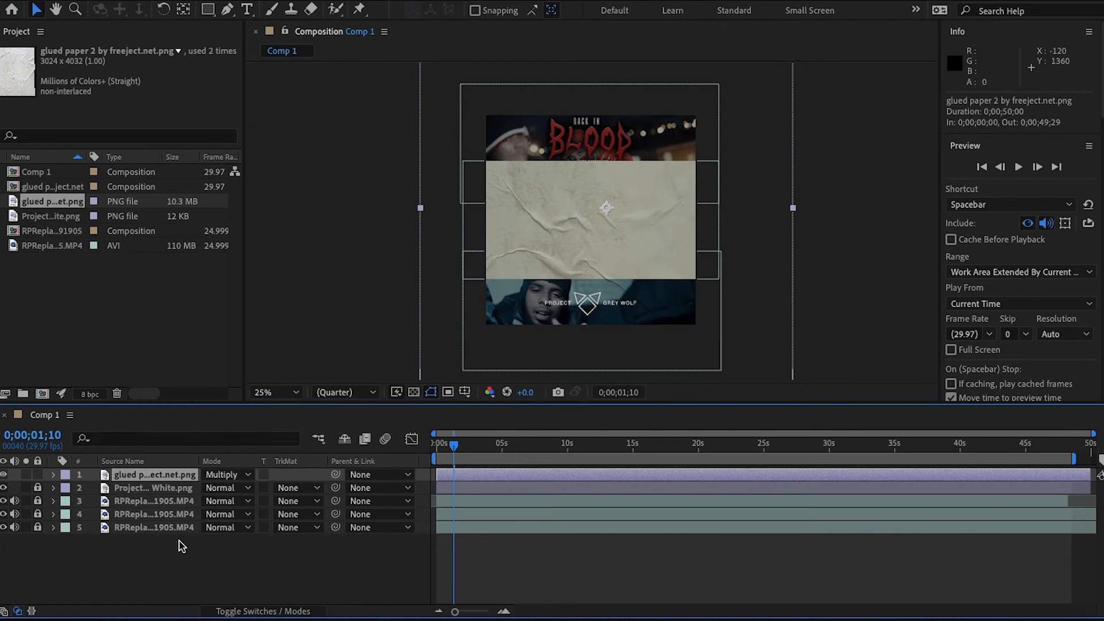
drag(454, 444, 649, 458)
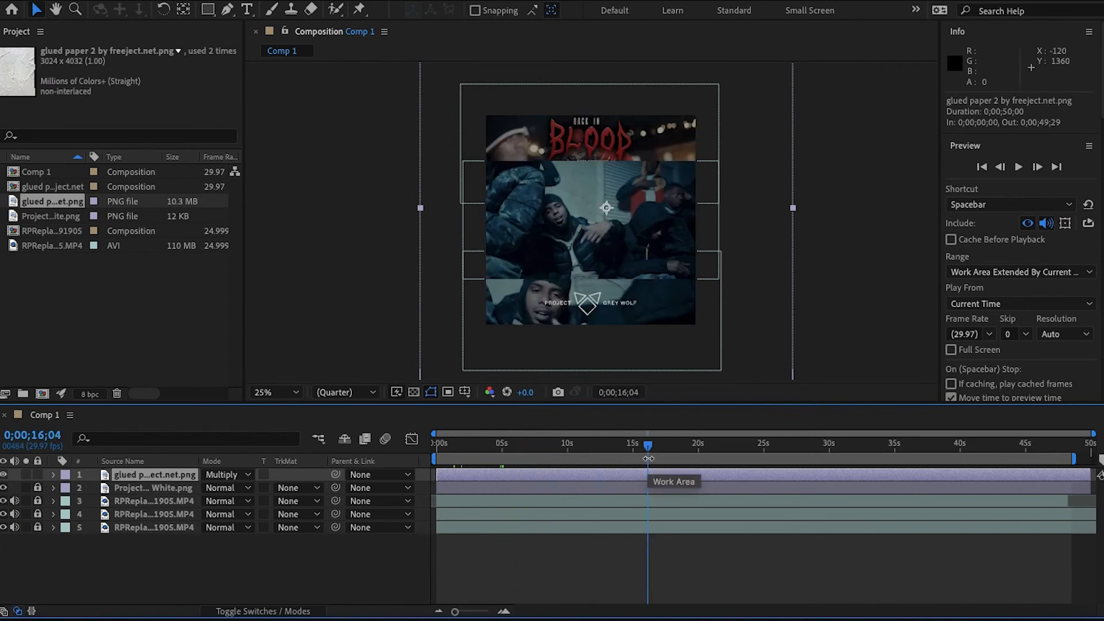
- Add Comp 1 to the render queue and review its render settings and output module settings without changing them
click(141, 1)
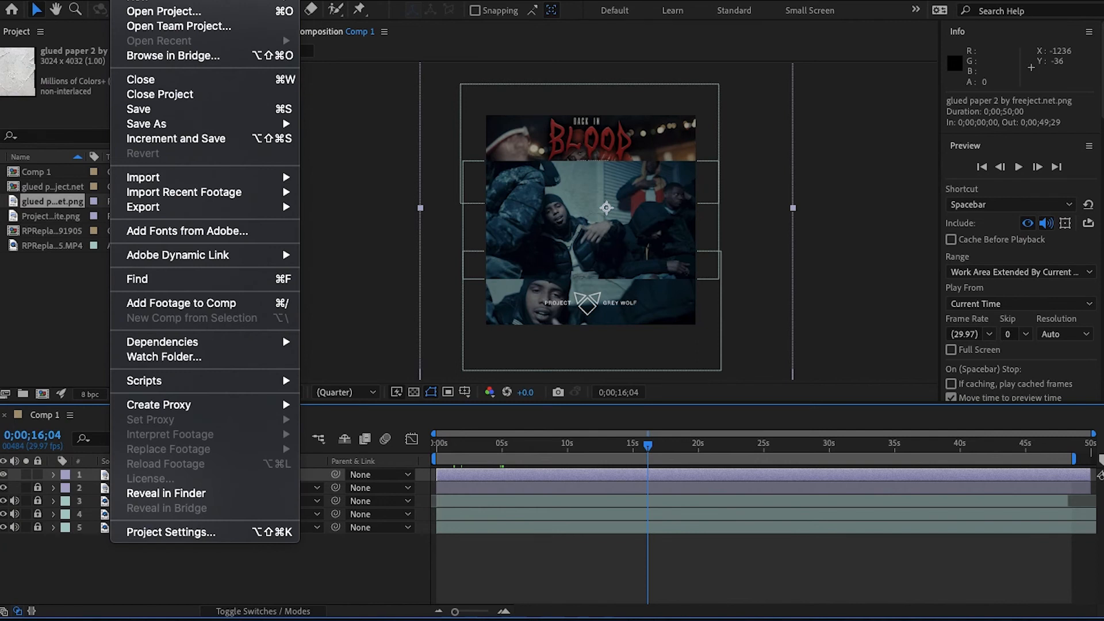
mouse_move(196, 207)
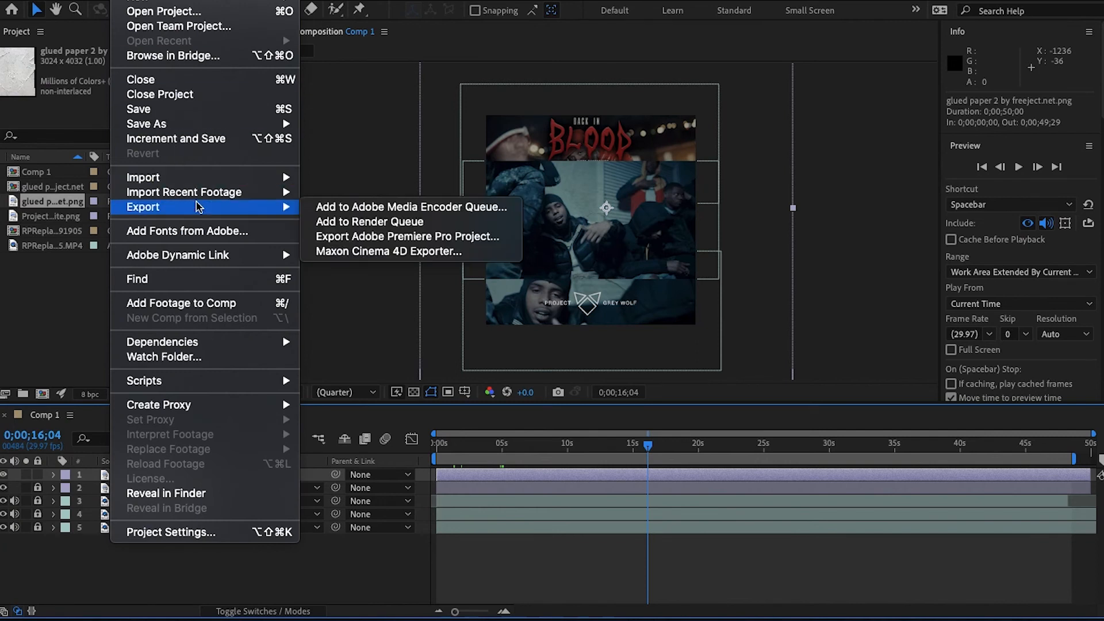
click(369, 223)
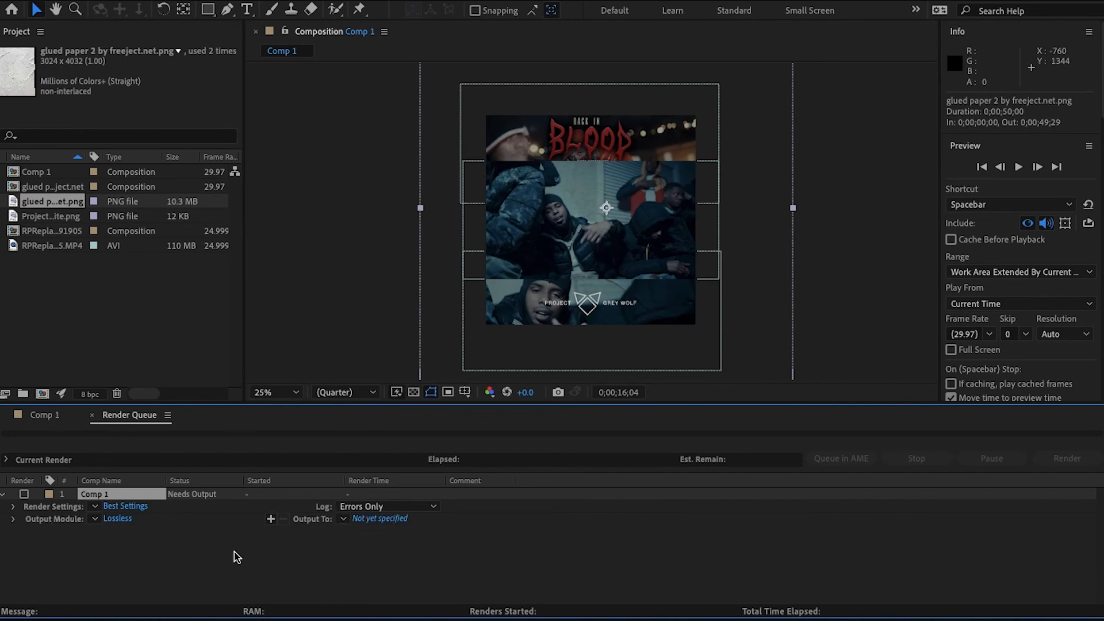
click(125, 506)
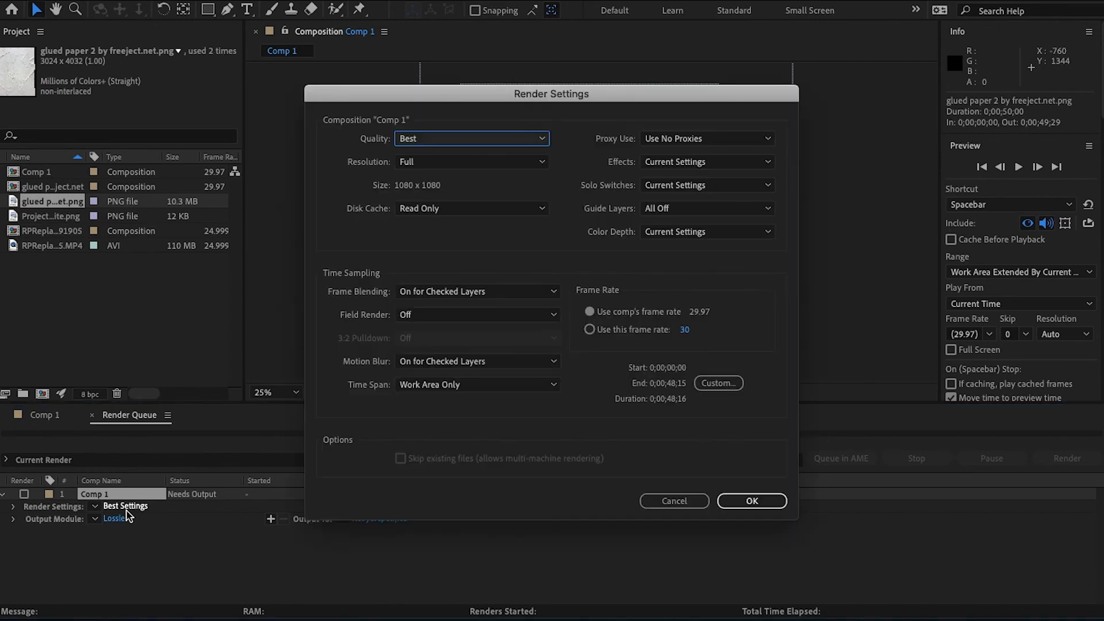
click(667, 503)
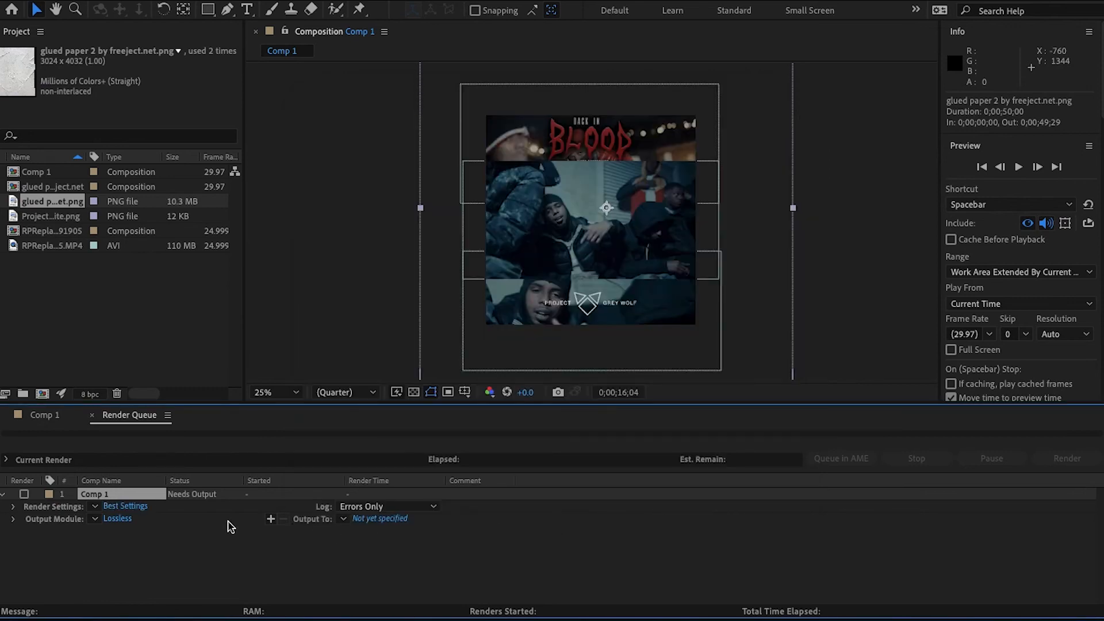
click(122, 519)
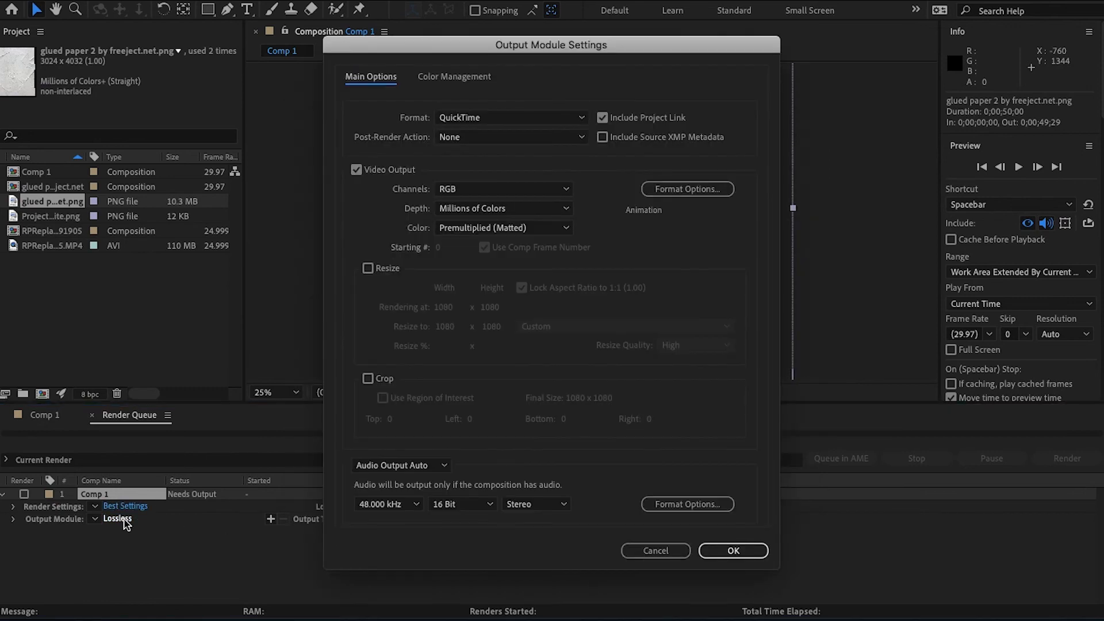
click(647, 551)
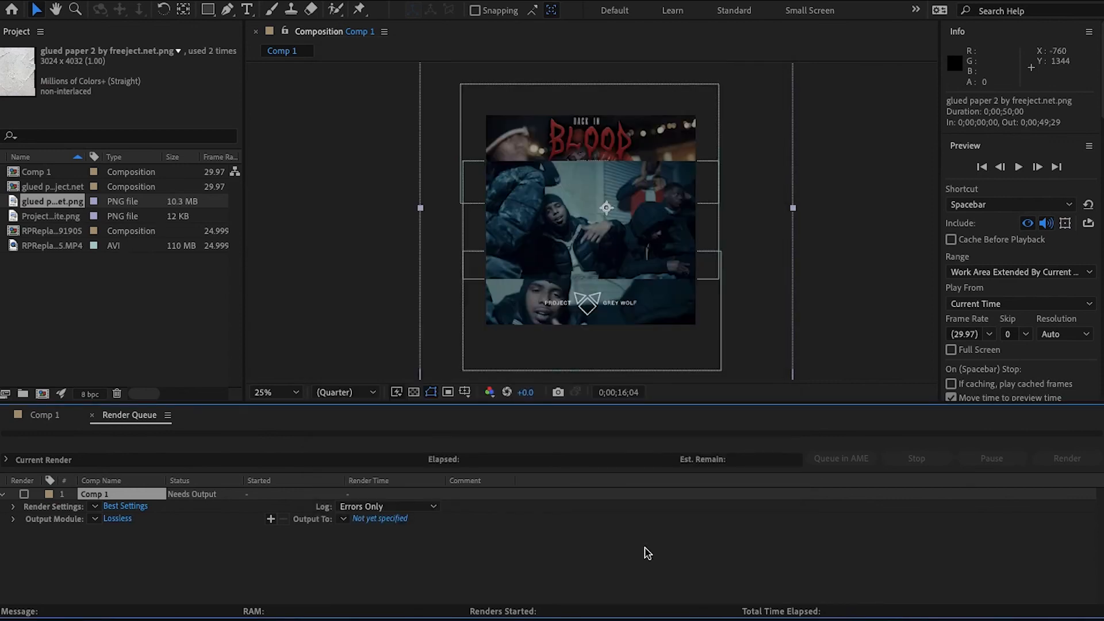
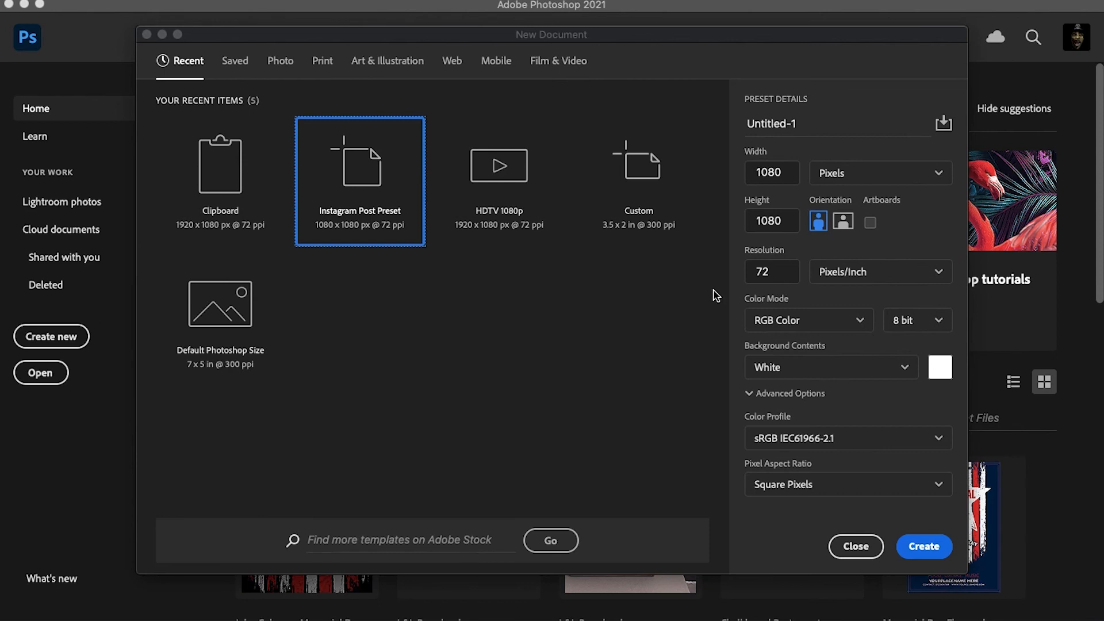
- In Photoshop, create a 1080 by 1080 px document from the Instagram Post Preset and add a video timeline to it
click(919, 551)
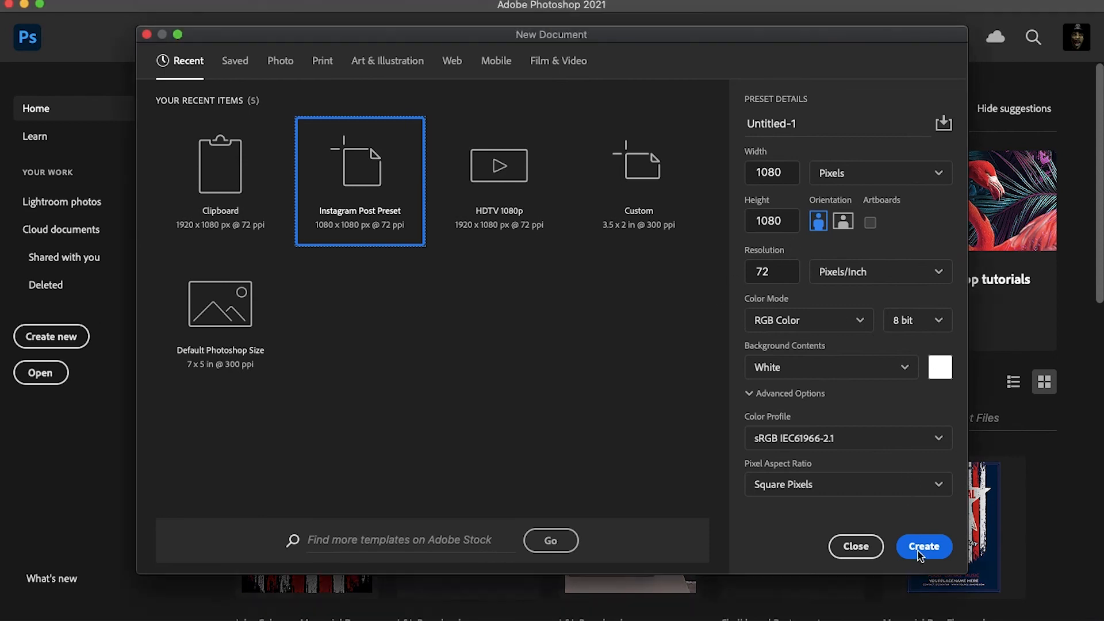
click(918, 550)
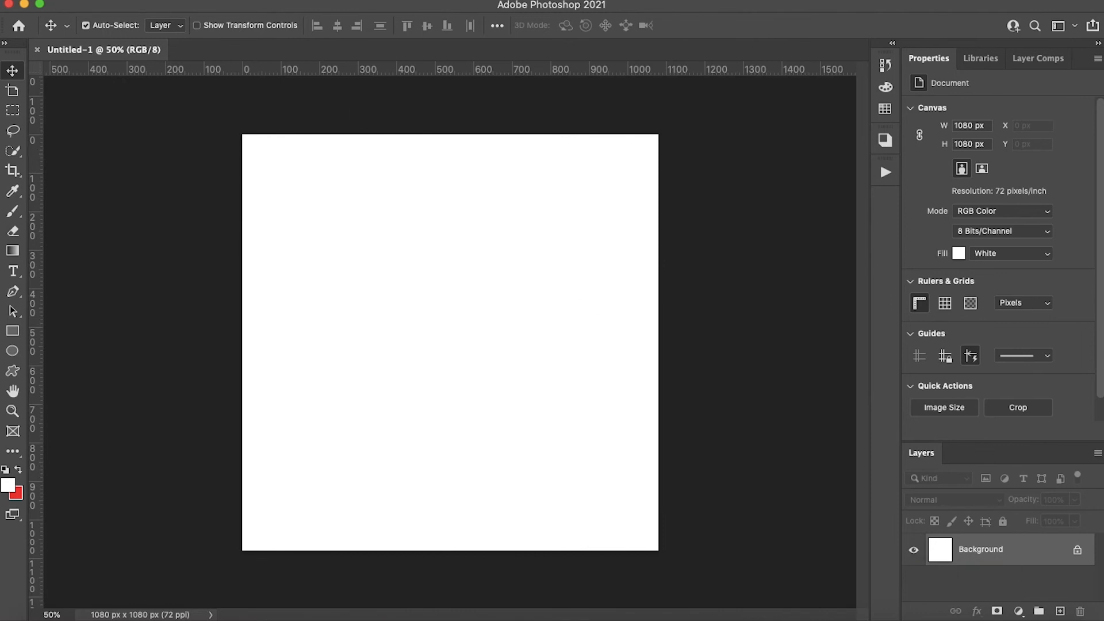
click(519, 0)
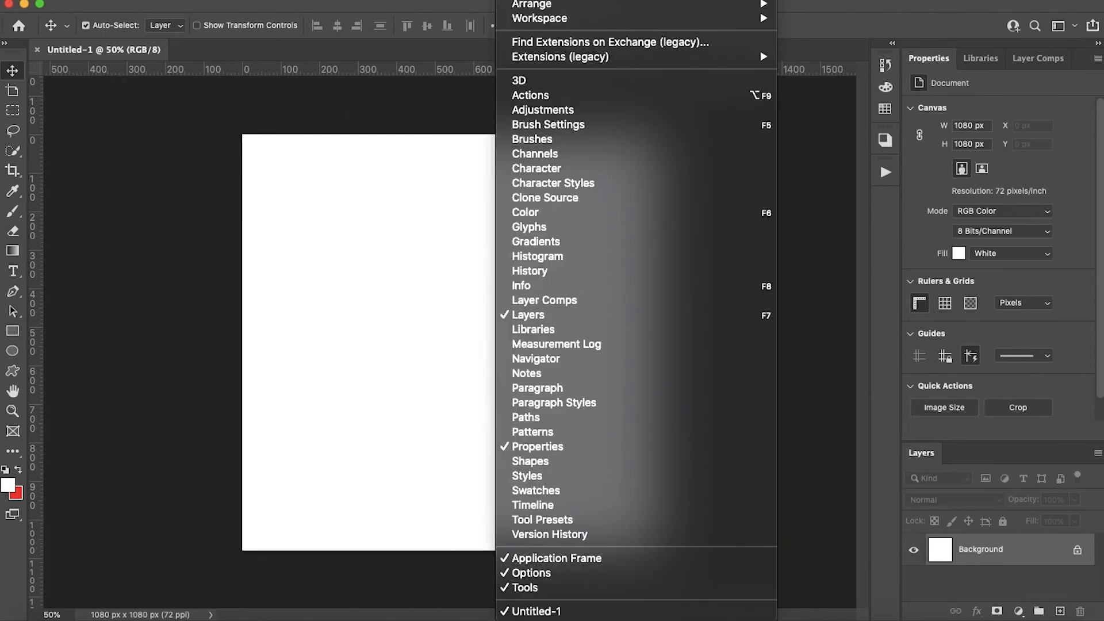
click(572, 504)
click(458, 564)
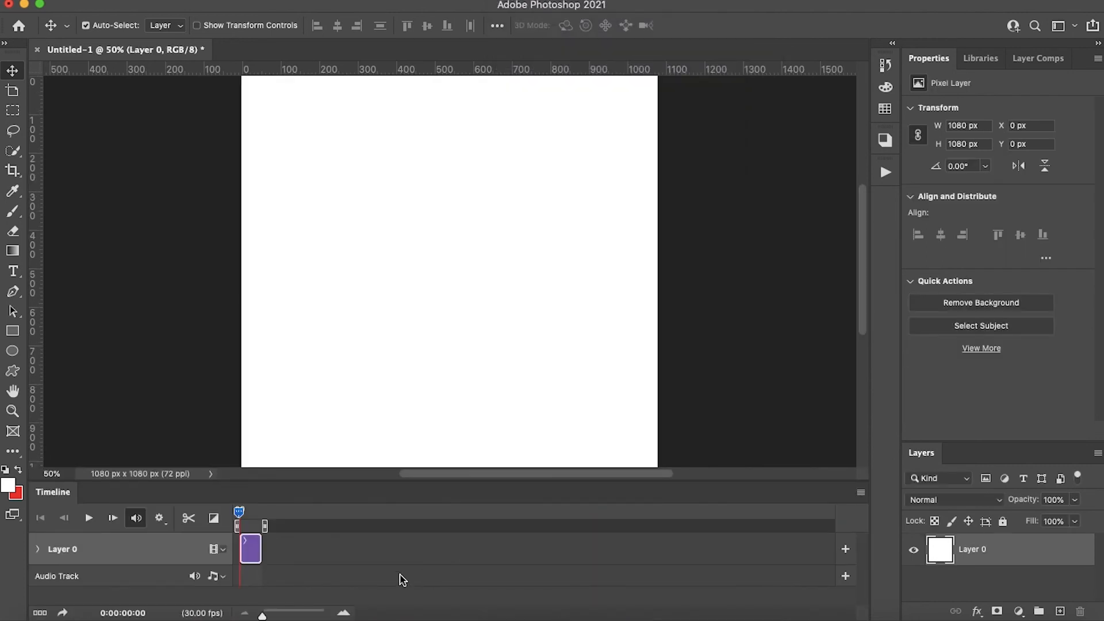
right_click(968, 544)
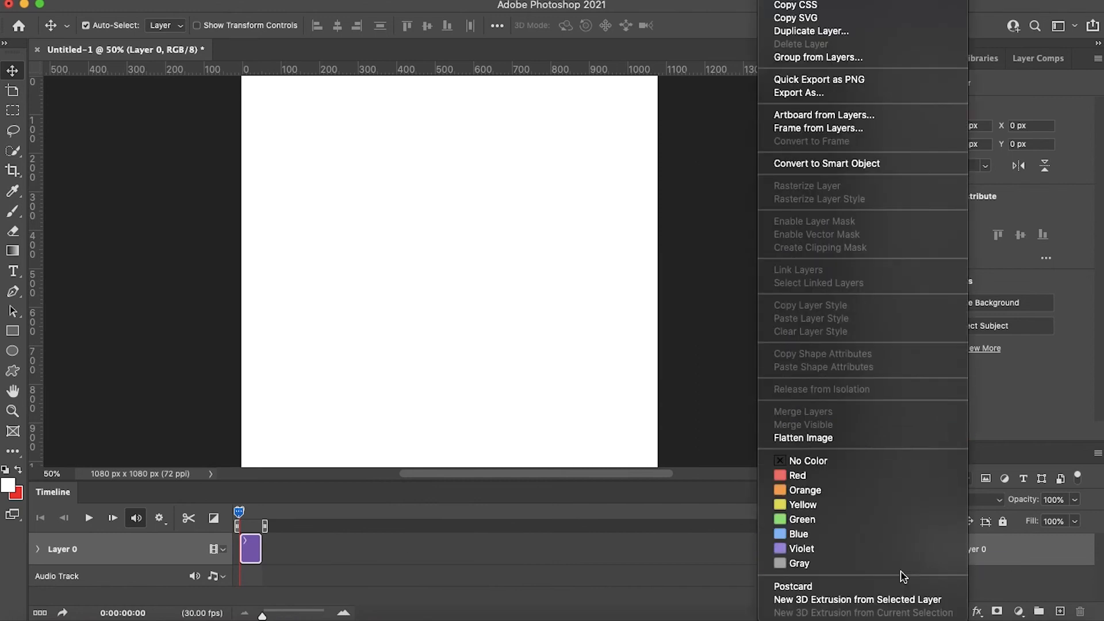
scroll(868, 253, up, 1)
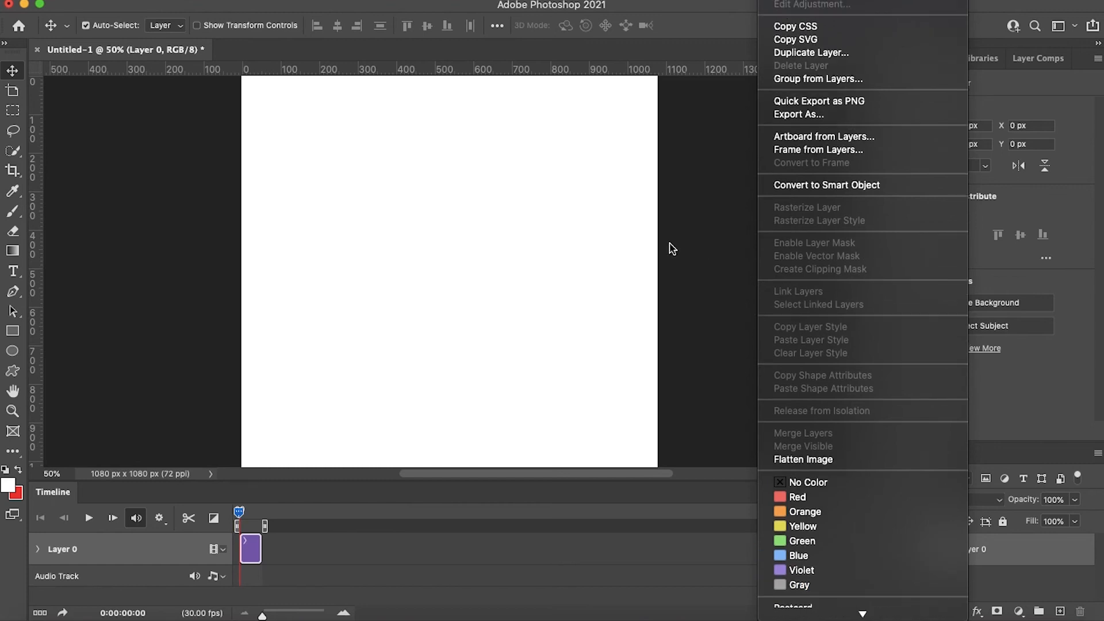
click(669, 244)
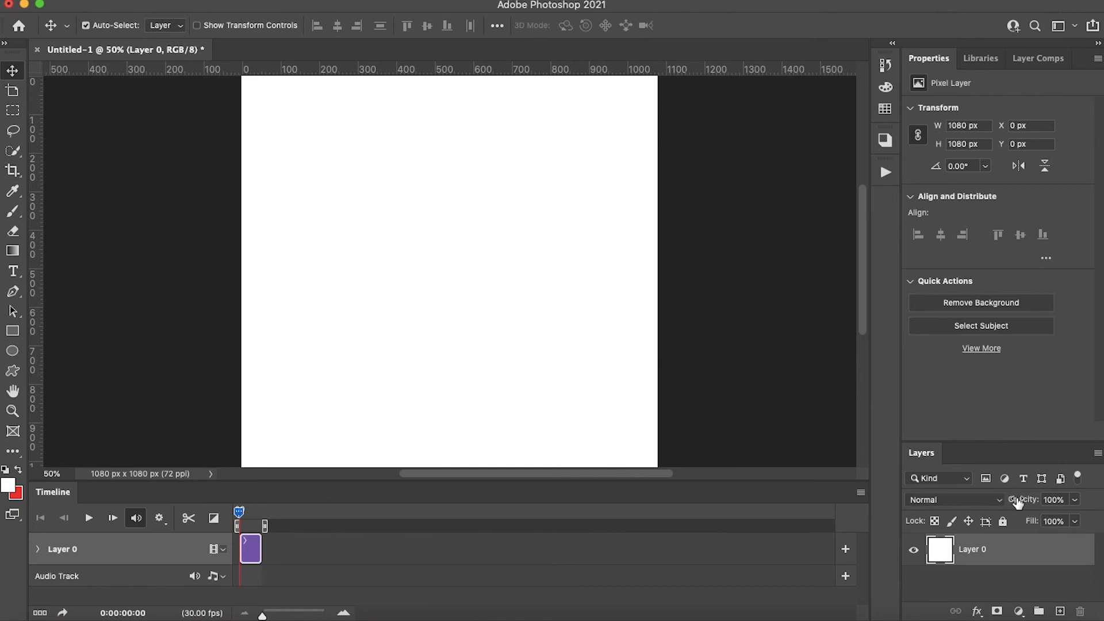
- Set the opacity of Layer 0 to 0% so the document background is transparent
drag(1017, 502, 803, 504)
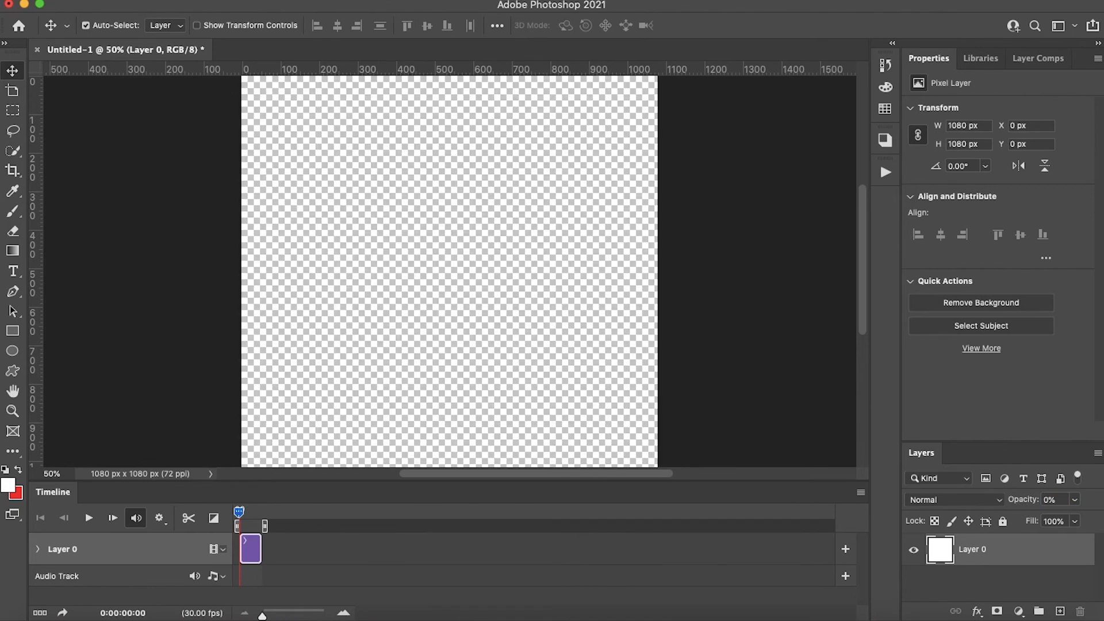
- Place the video RPReplay_Final1620691905.MP4 from the Previous System folder as an embedded object and commit it at its default size and position
click(119, 0)
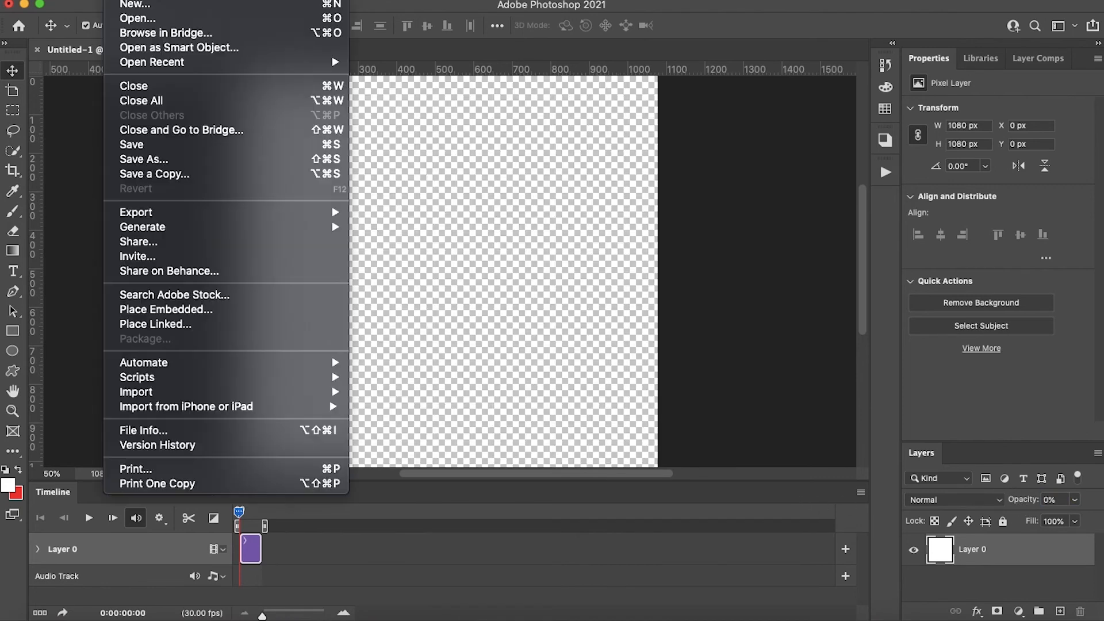
click(172, 312)
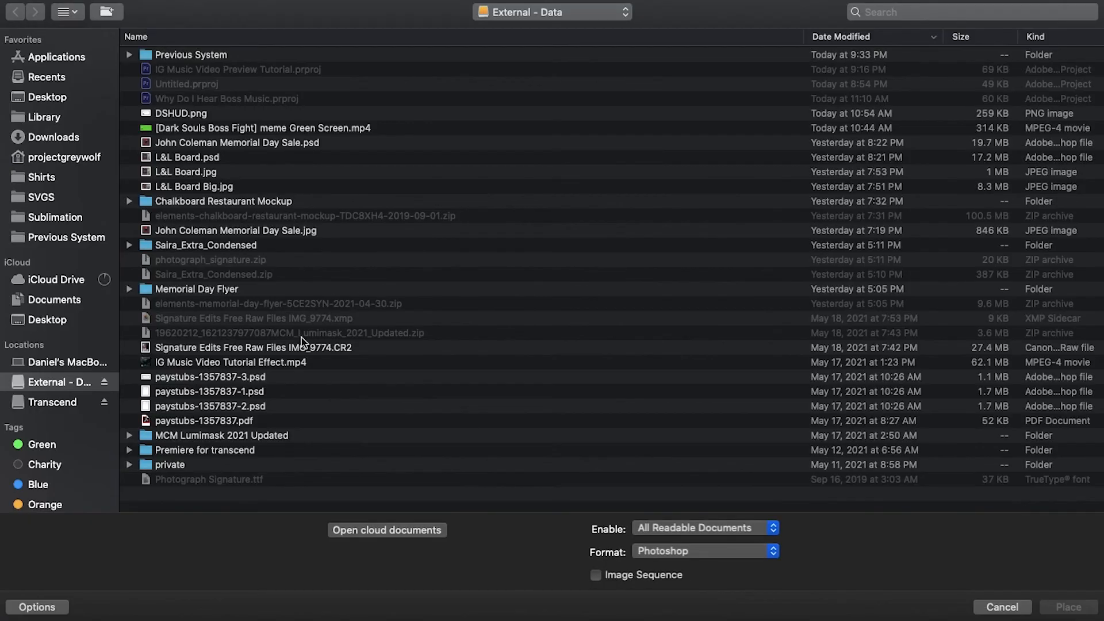
double_click(175, 57)
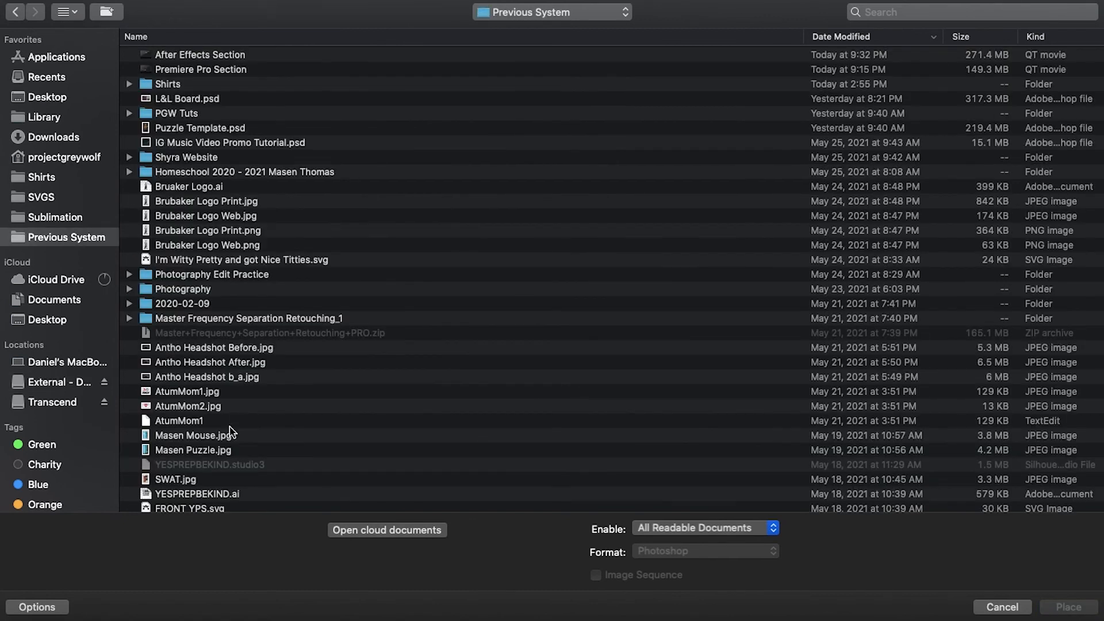
scroll(233, 432, down, 10)
scroll(230, 429, down, 3)
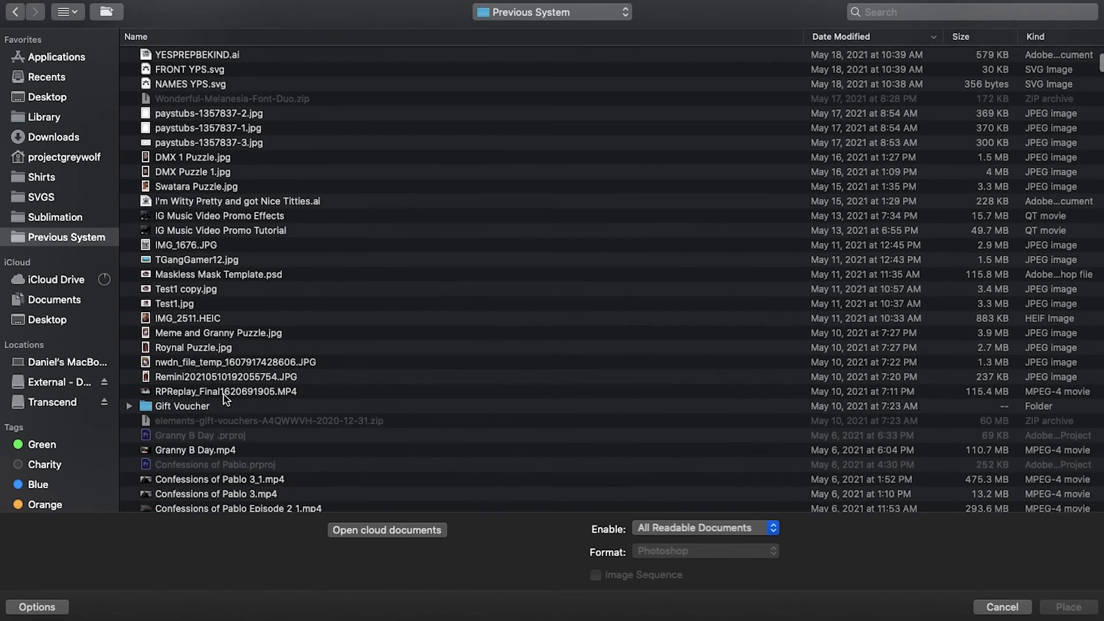
double_click(224, 391)
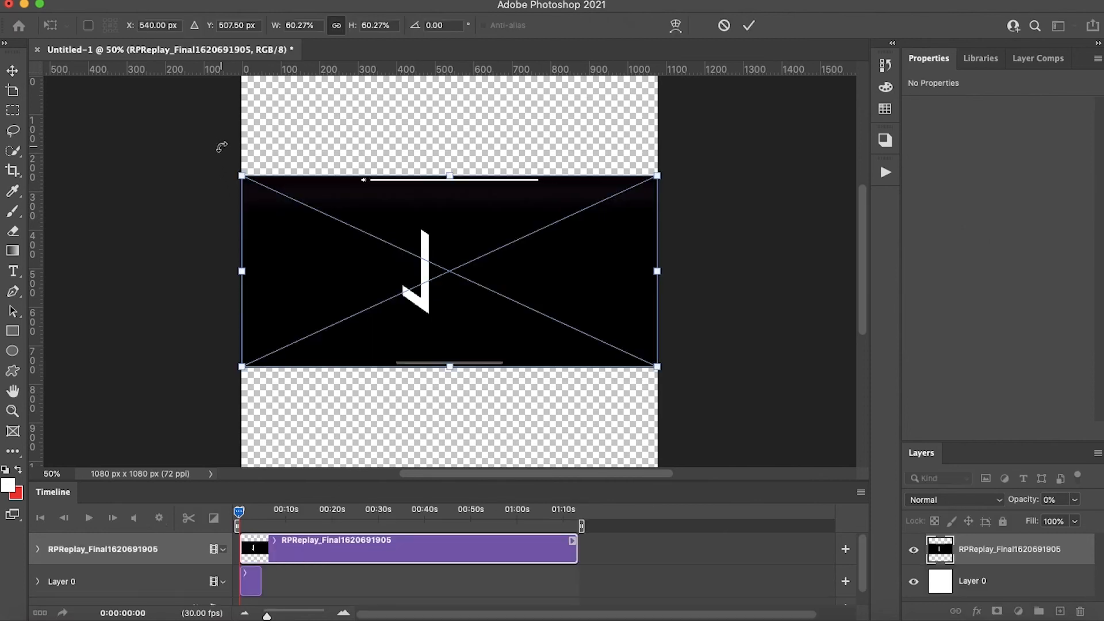
click(132, 2)
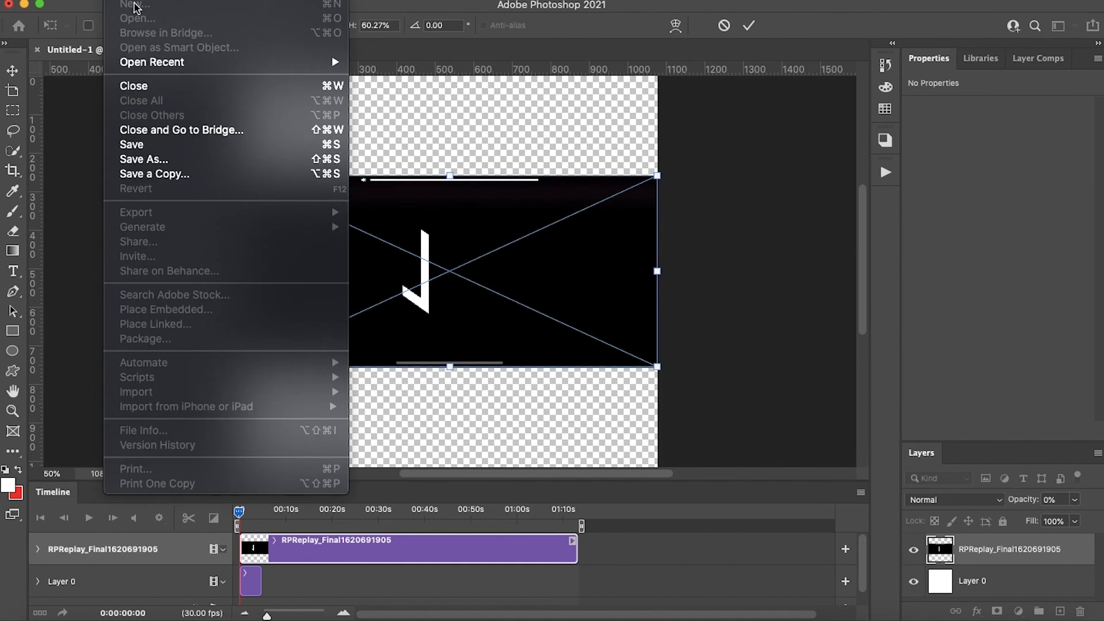
key(Escape)
key(Return)
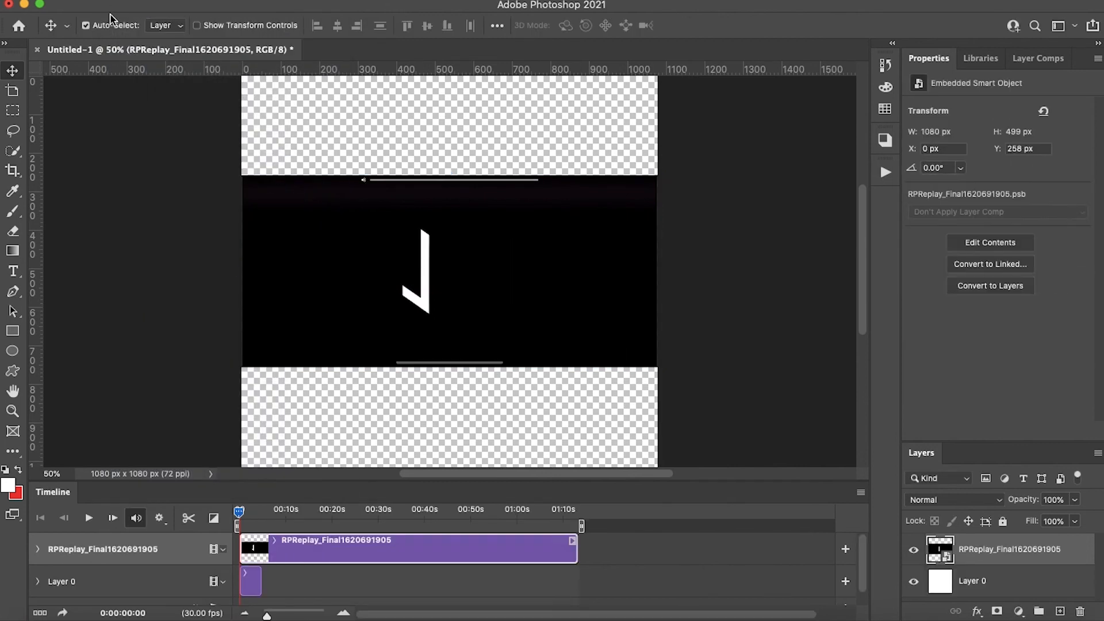
- Start placing an embedded file, search for "glued", open the glued paper texture by freeject.net folder, and download glued paper 2 from iCloud
click(123, 2)
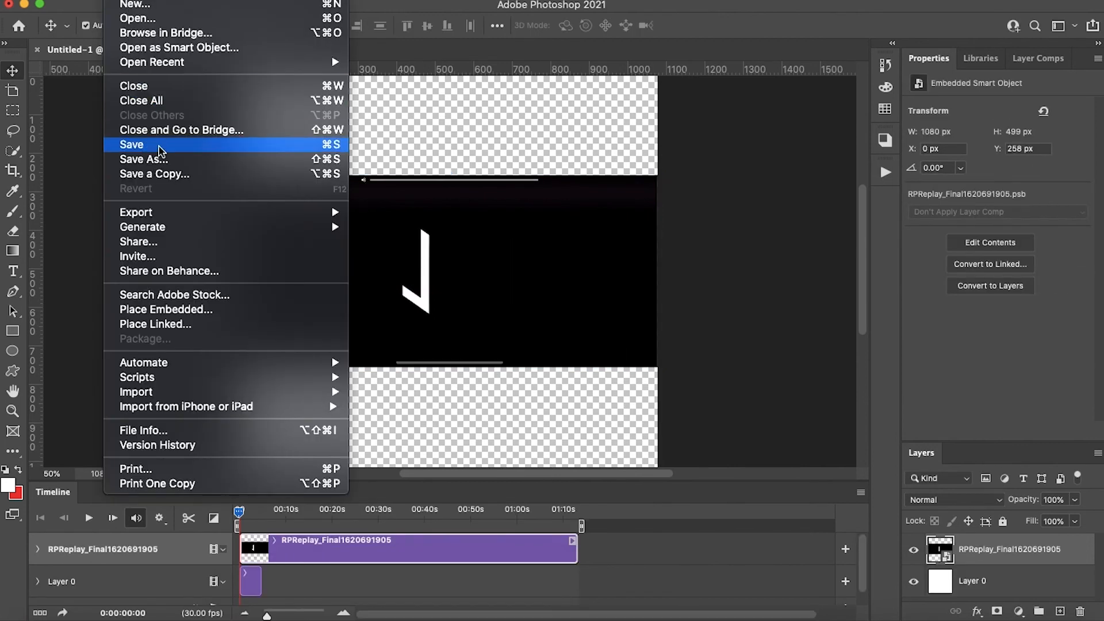
click(180, 310)
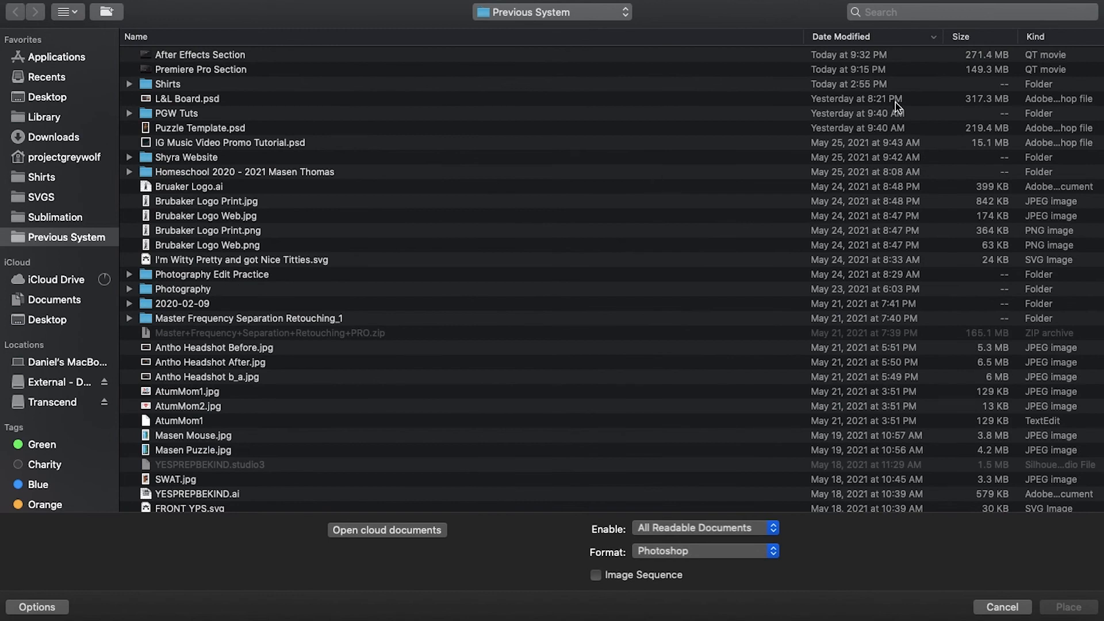
click(911, 12)
text(glued)
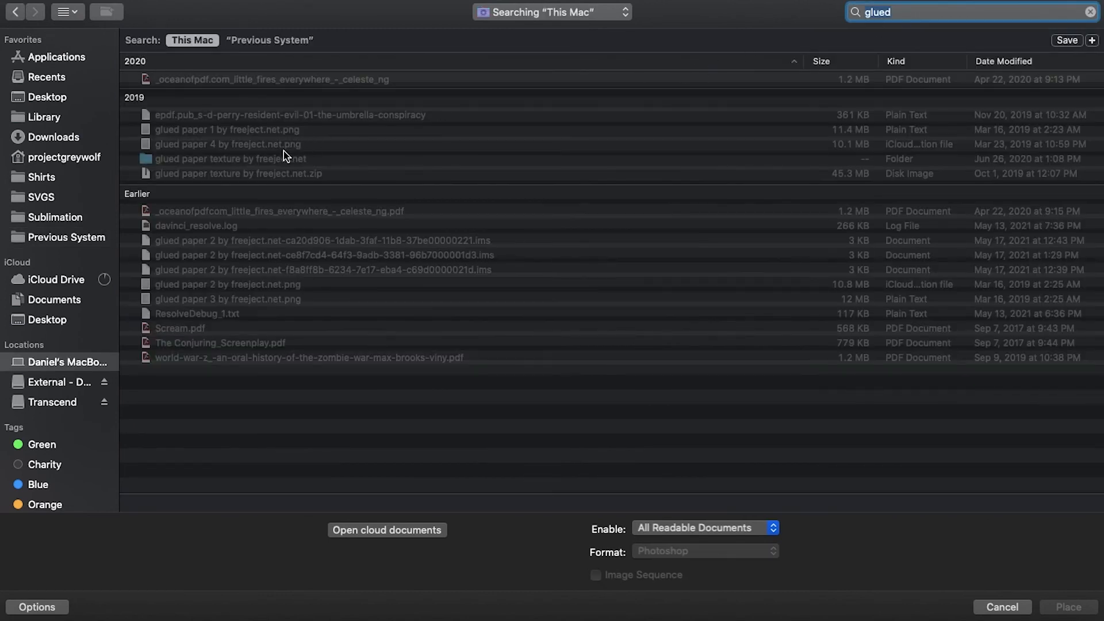
double_click(275, 160)
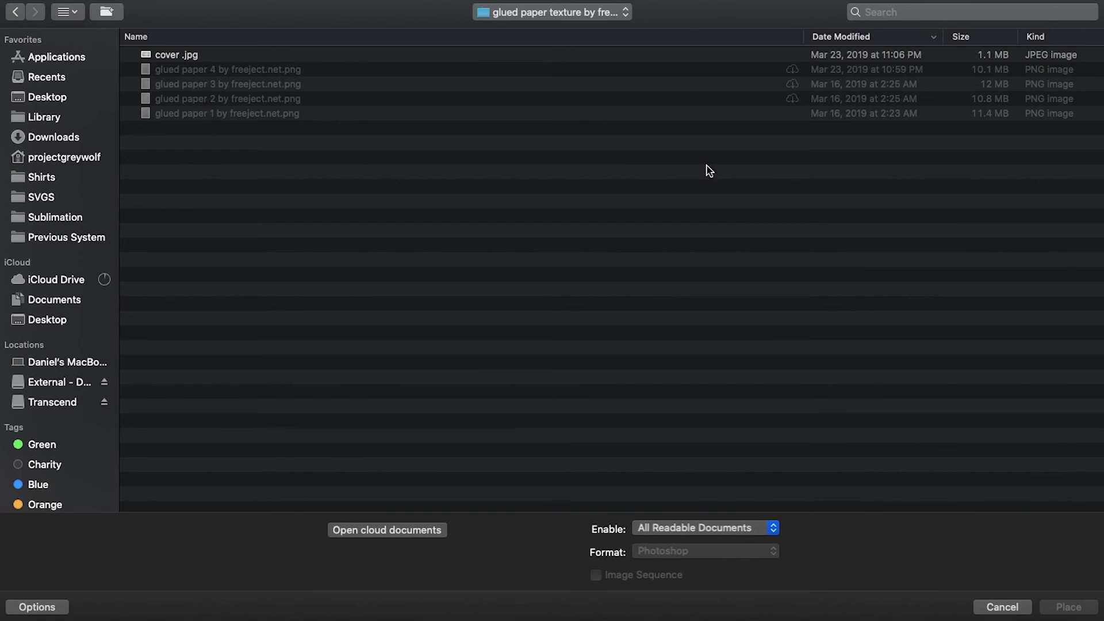
click(793, 102)
- Go up to the Downloads folder and reopen the glued paper texture by freeject.net folder
click(903, 8)
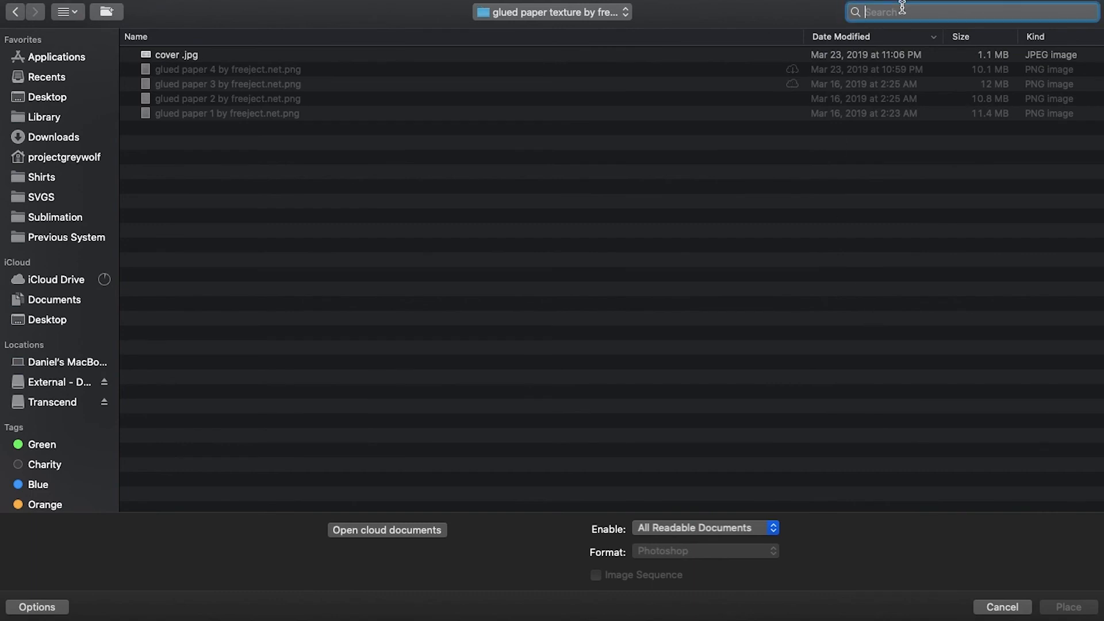
click(592, 13)
click(581, 28)
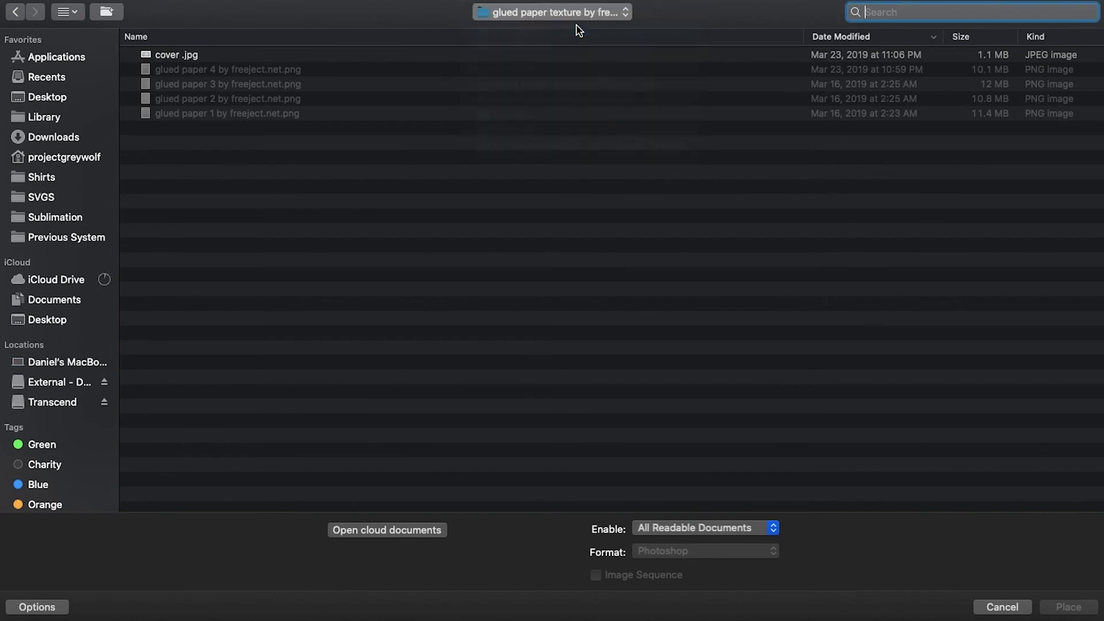
click(557, 21)
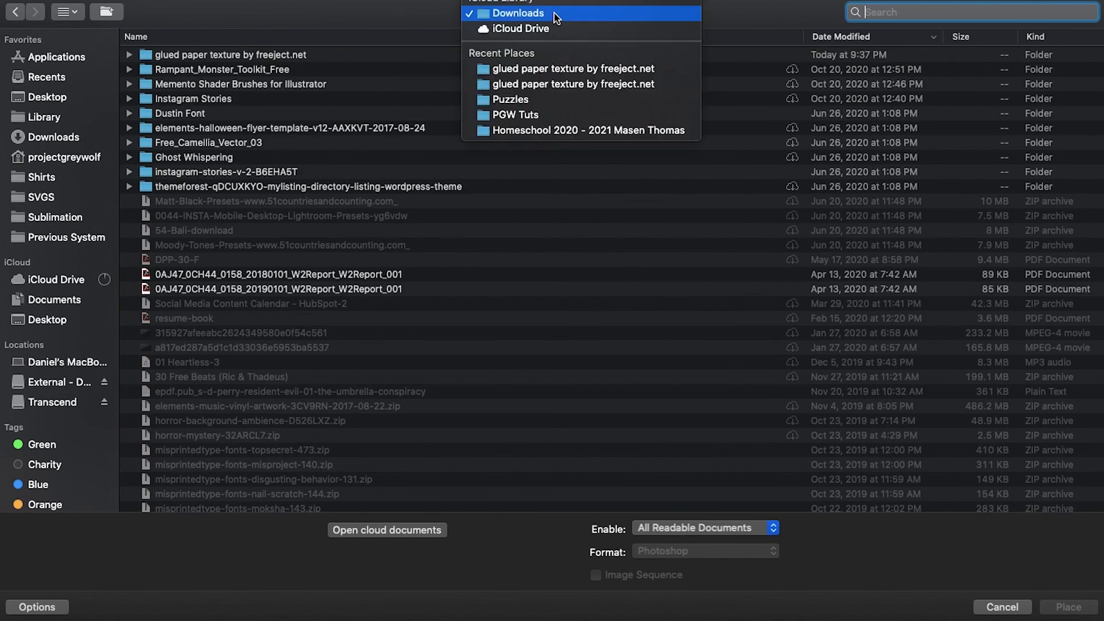
click(316, 59)
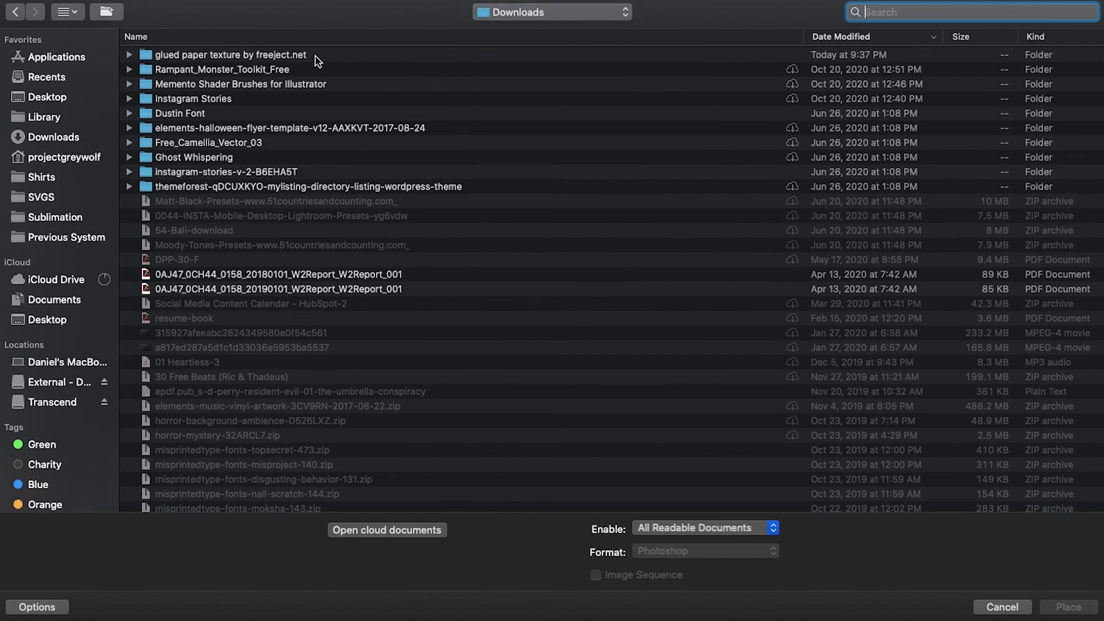
double_click(237, 56)
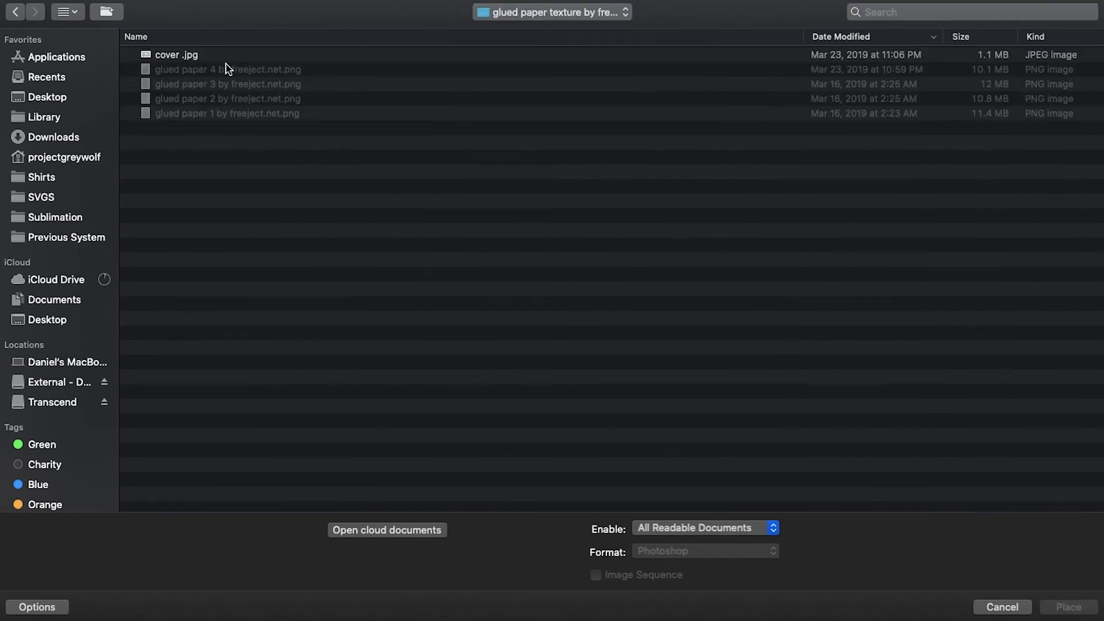
- Search the texture folder for "glued", place glued paper 3 by freeject.net.png above the video, and commit it at its default size
click(870, 12)
text(glued)
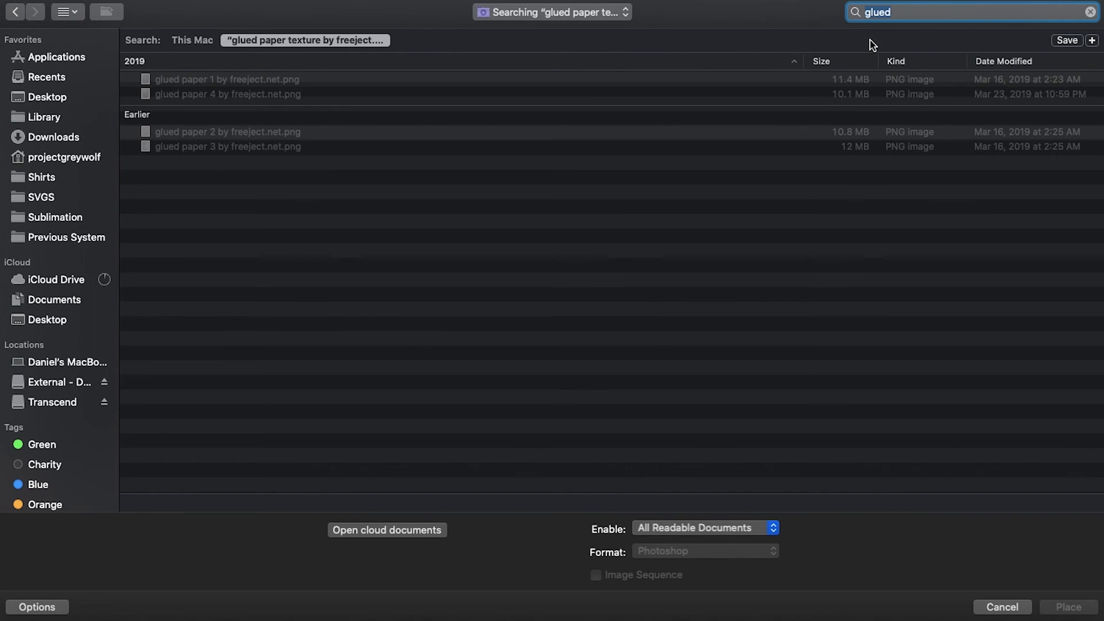
click(304, 148)
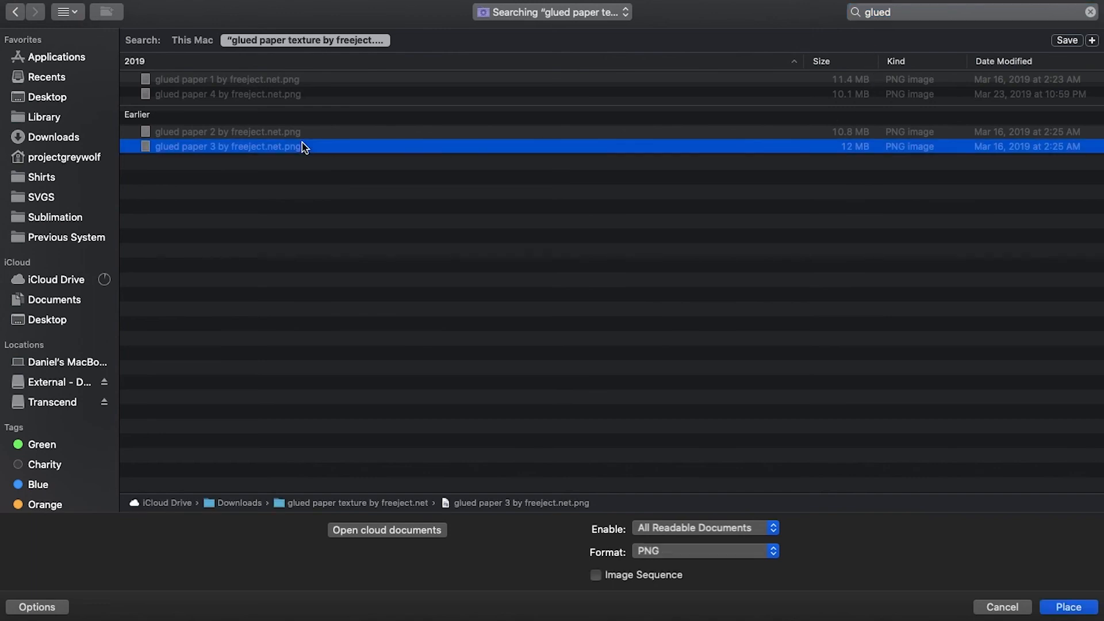
click(1067, 609)
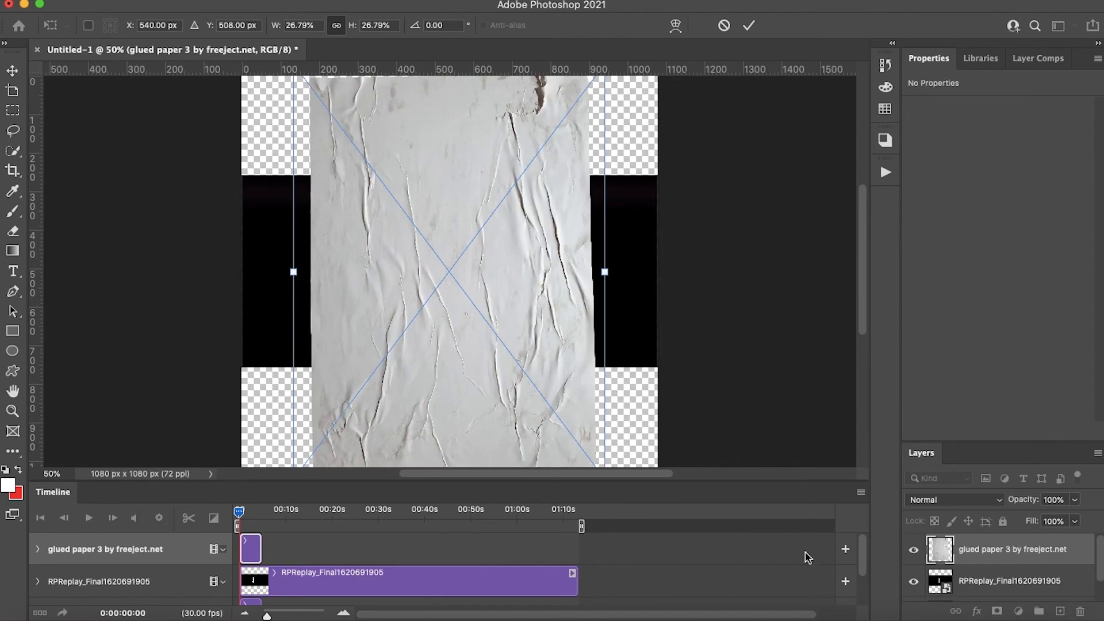
key(Return)
- Place the logo Project Grey Wolf Vol 2 White.png from the Previous System folder as an embedded object
click(118, 1)
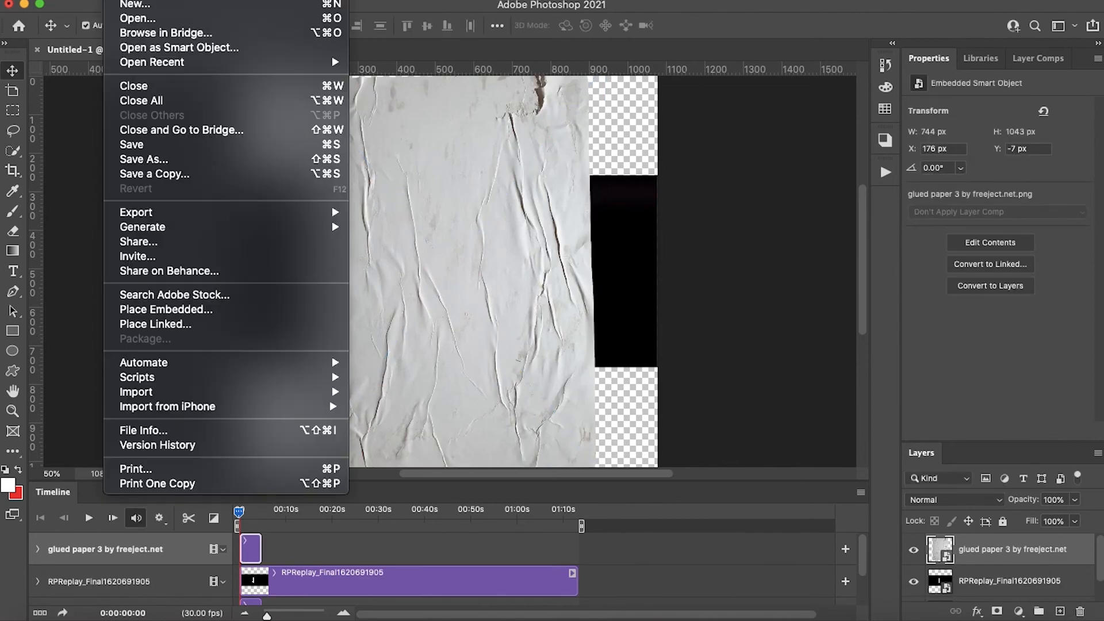
click(211, 314)
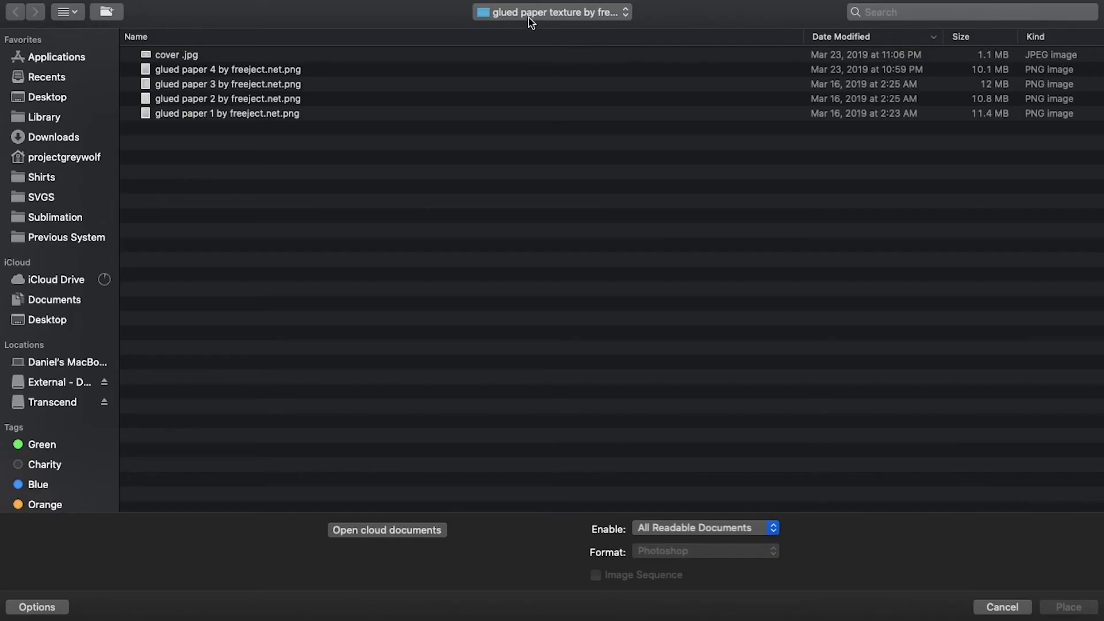
click(529, 15)
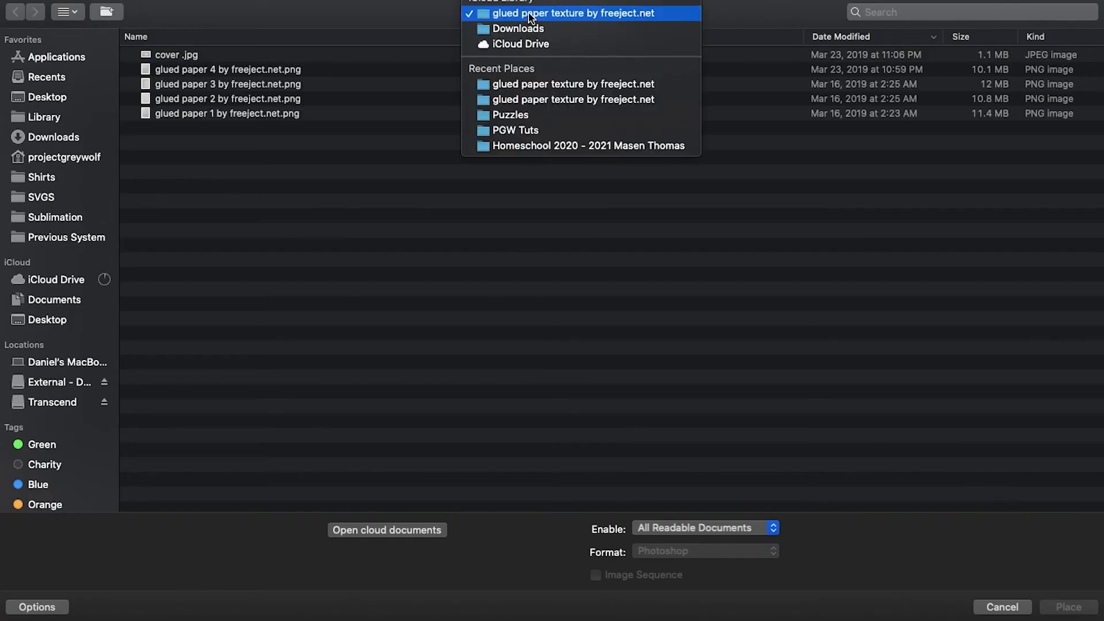
click(529, 14)
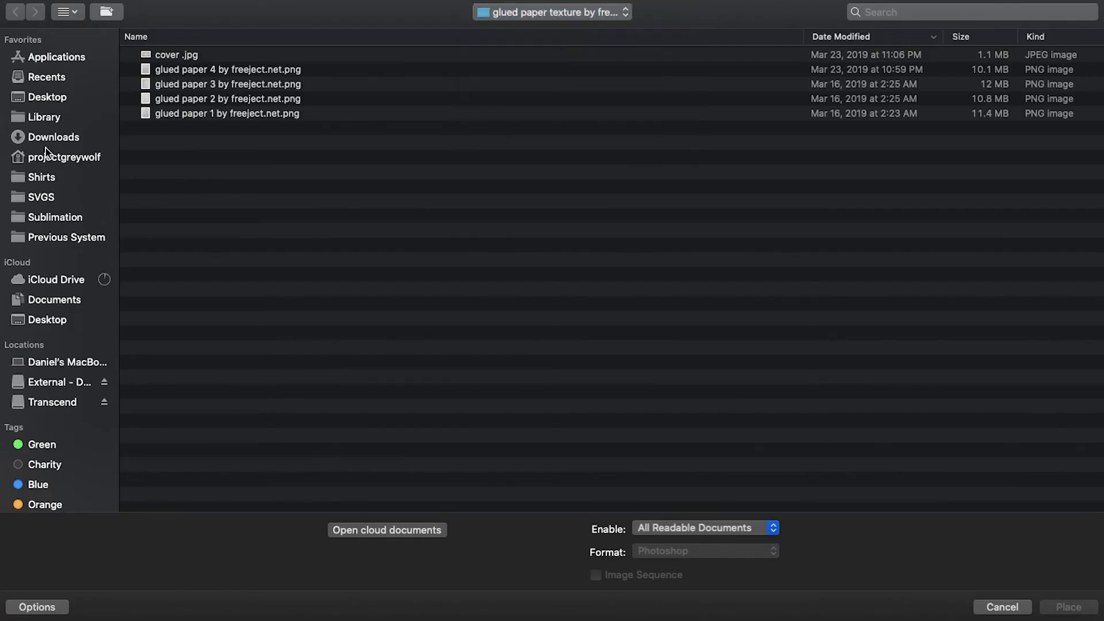
click(63, 237)
scroll(384, 332, down, 20)
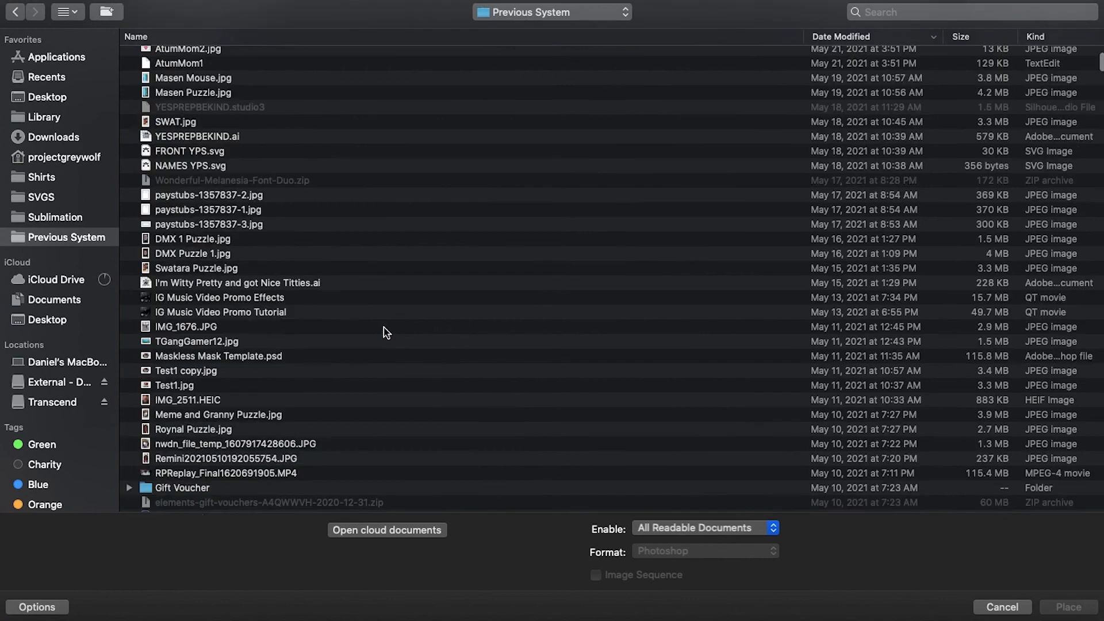
scroll(384, 332, down, 20)
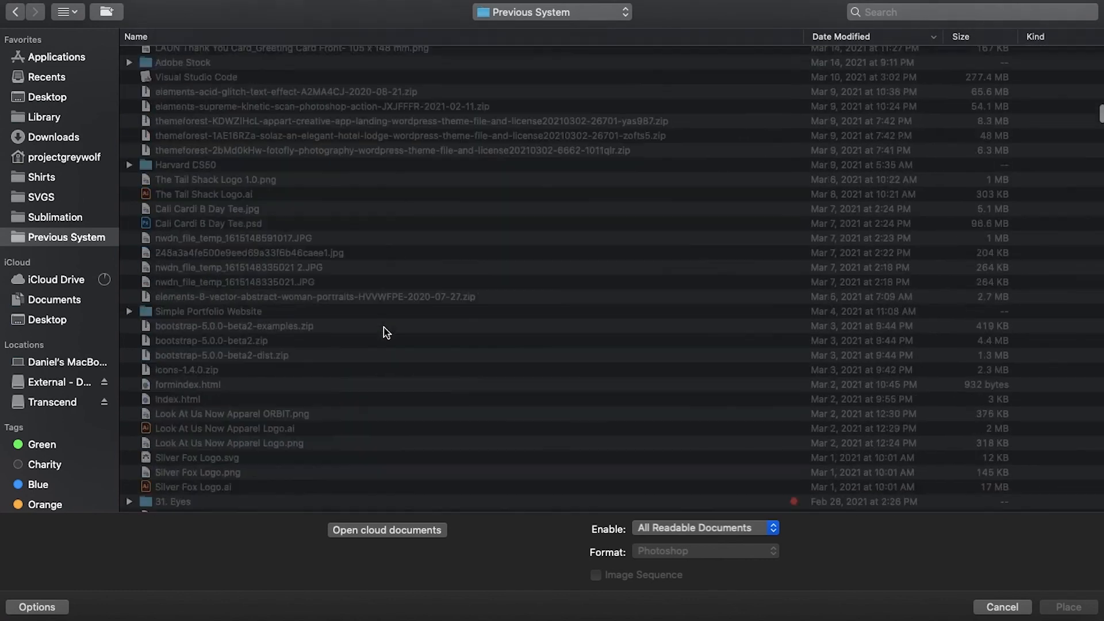
scroll(384, 332, down, 20)
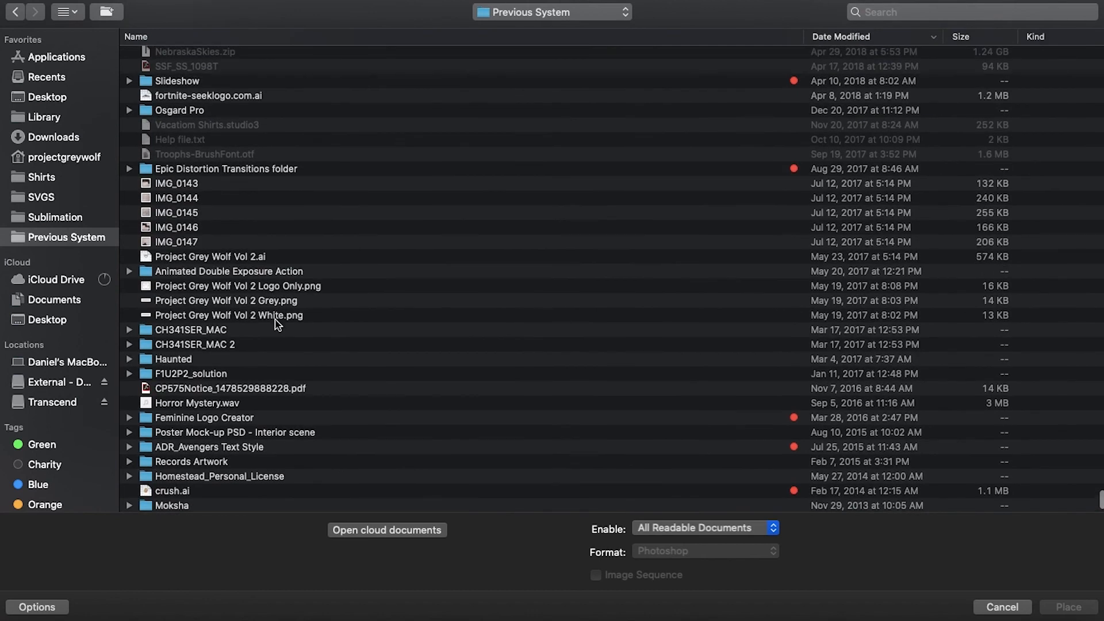
click(277, 319)
double_click(275, 320)
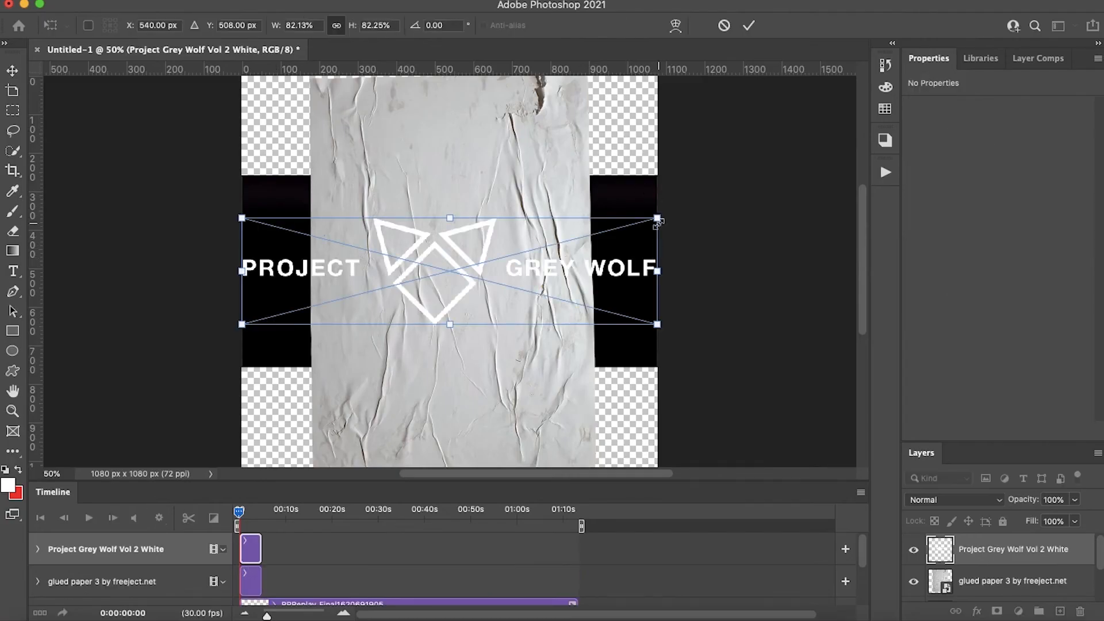
- Scale the logo to about 32%, centre it near the canvas's bottom edge, and extend its timeline clip to about 54 seconds
drag(657, 219, 484, 430)
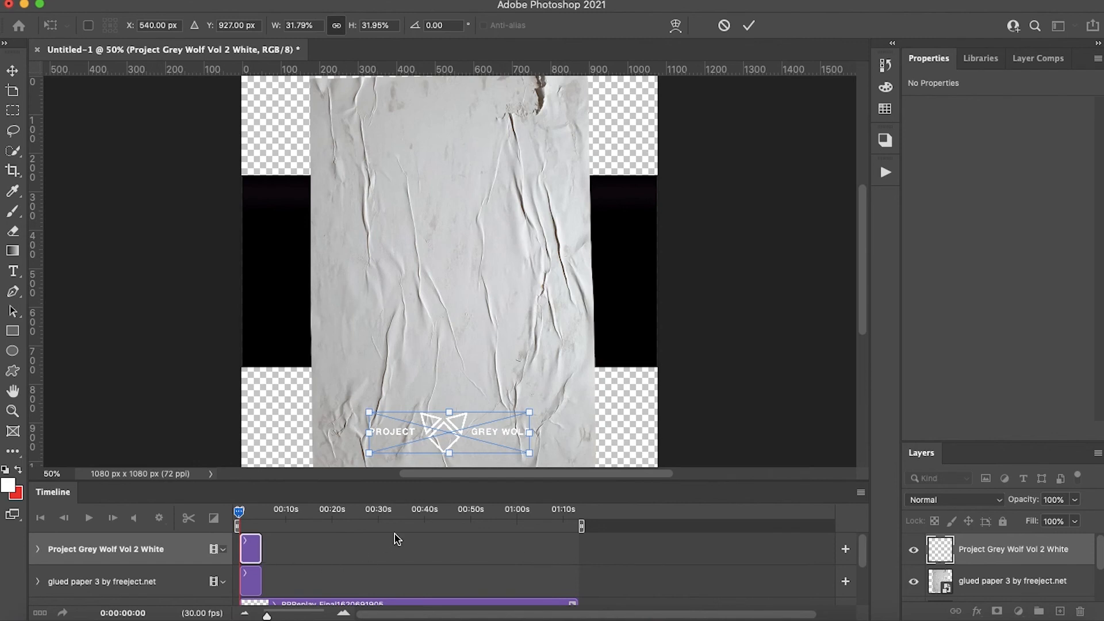
key(Return)
drag(261, 549, 490, 558)
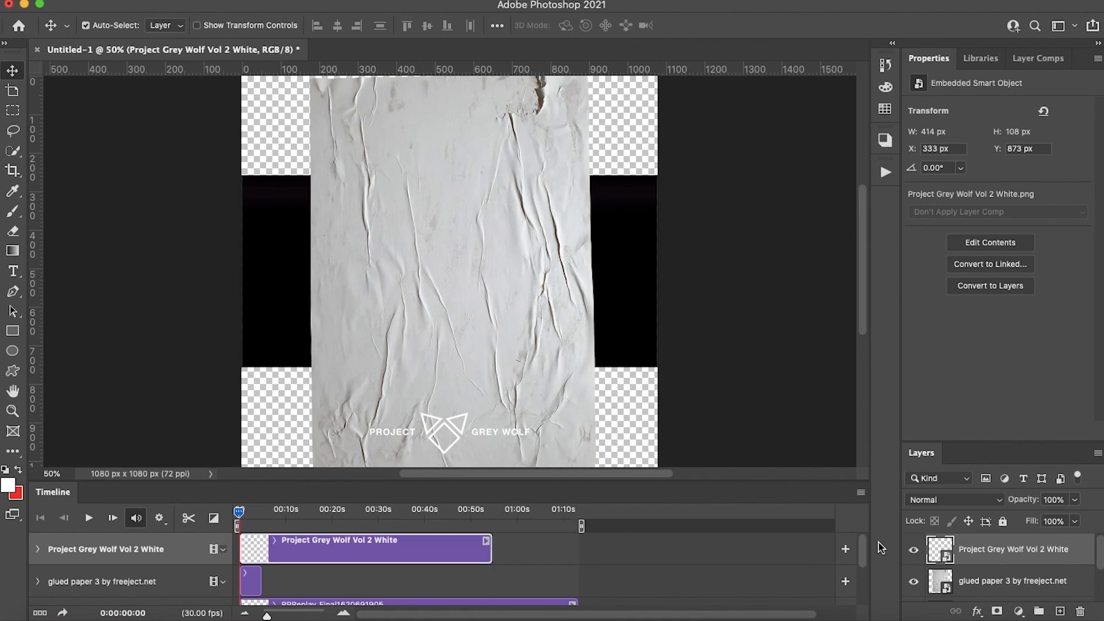
- Set the blend mode of the glued paper 3 by freeject.net layer to Multiply
click(1016, 584)
click(965, 500)
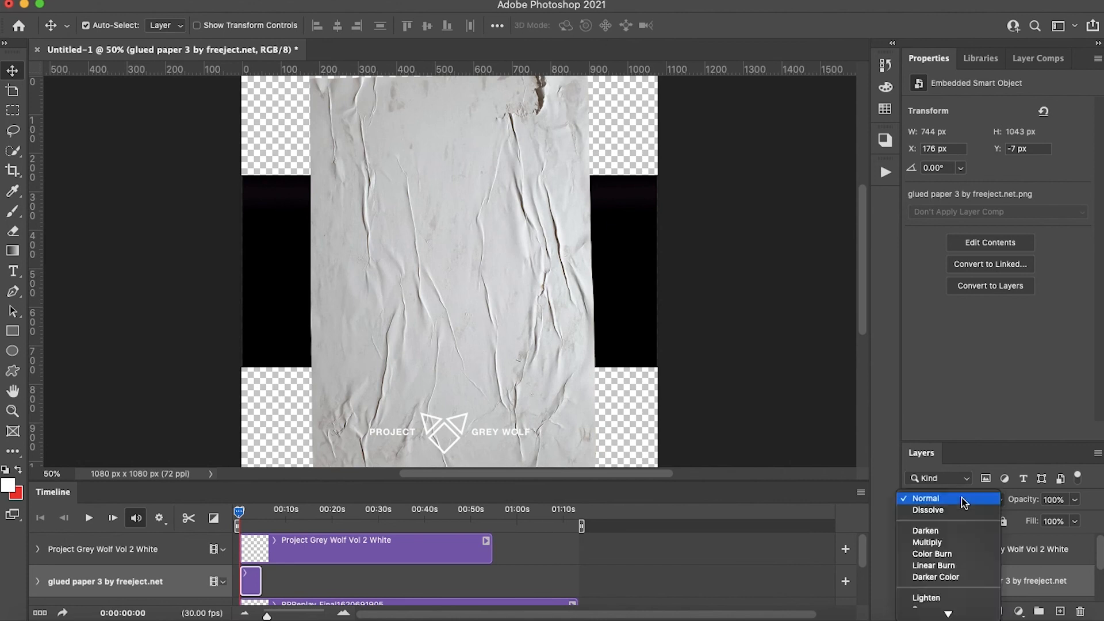
click(948, 542)
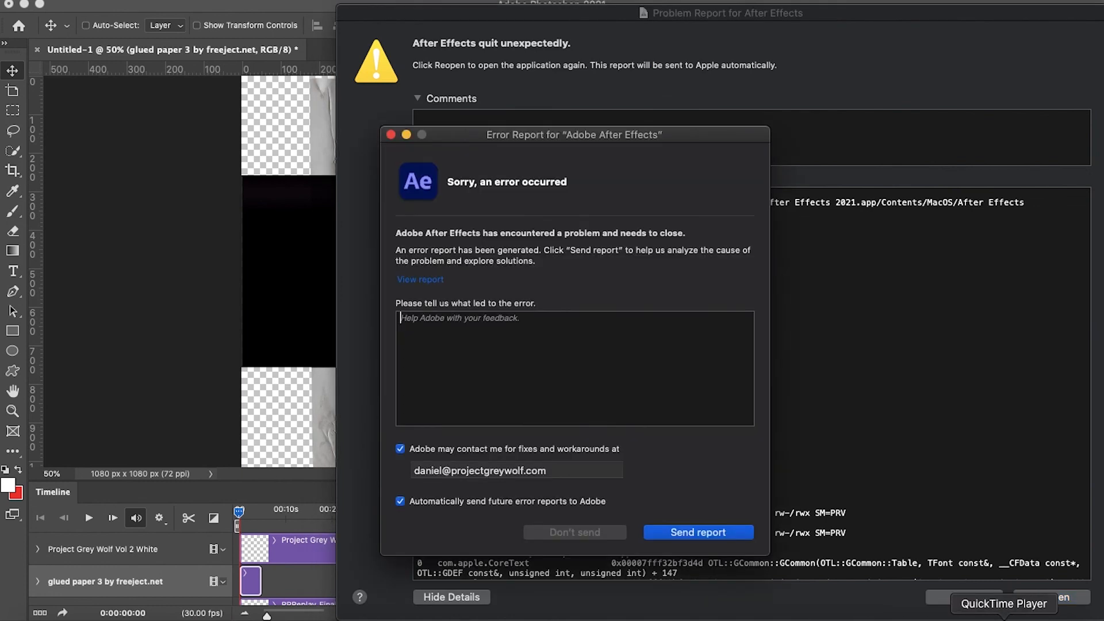
- Dismiss the After Effects error report and enlarge the glued paper 3 by freeject.net layer to about 1289 by 1808 px, covering the whole canvas
click(391, 134)
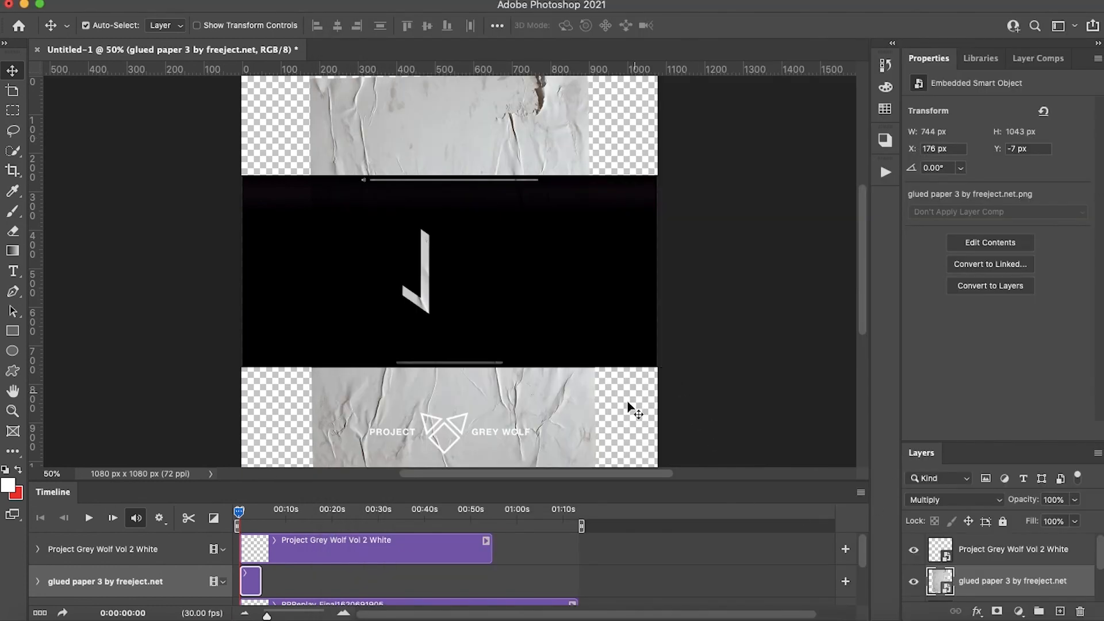
key(super+t)
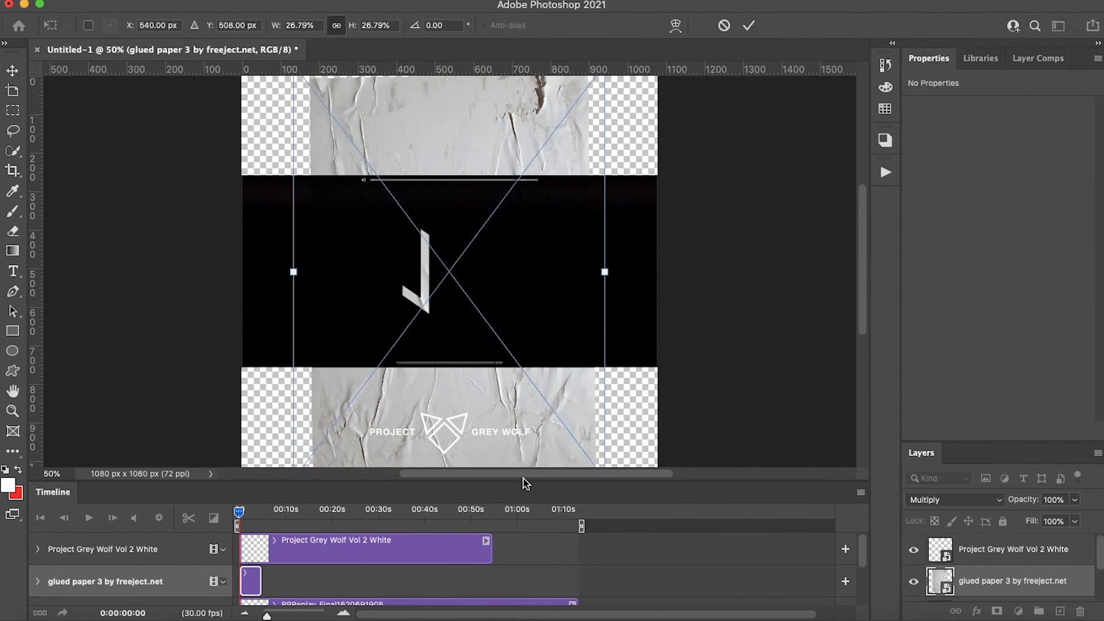
key(super+minus)
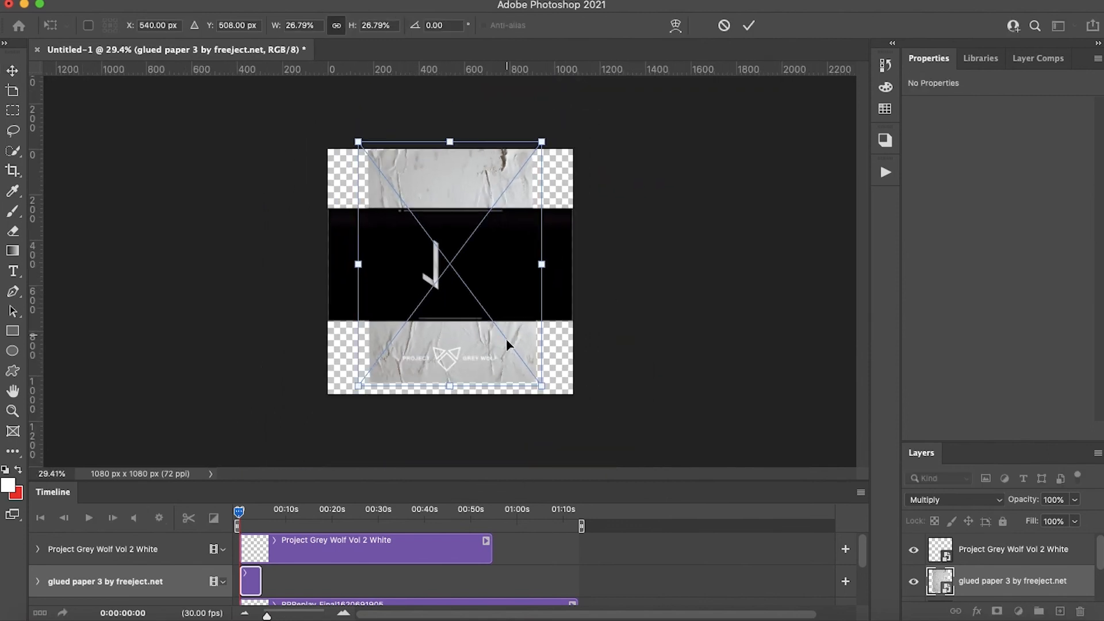
drag(506, 339, 508, 347)
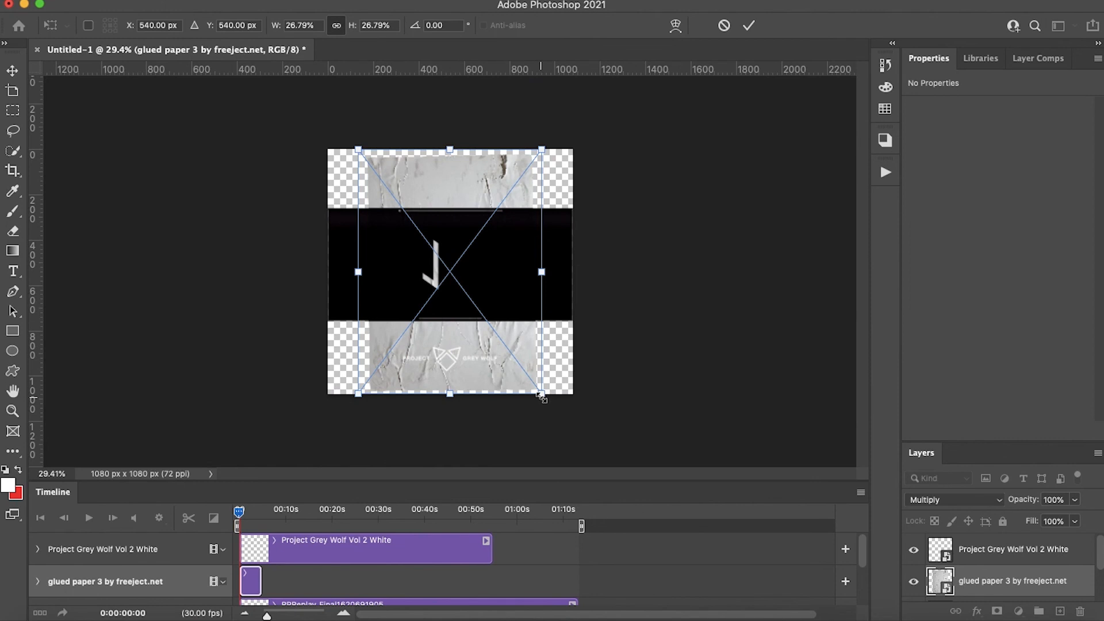
drag(541, 396, 635, 467)
key(Return)
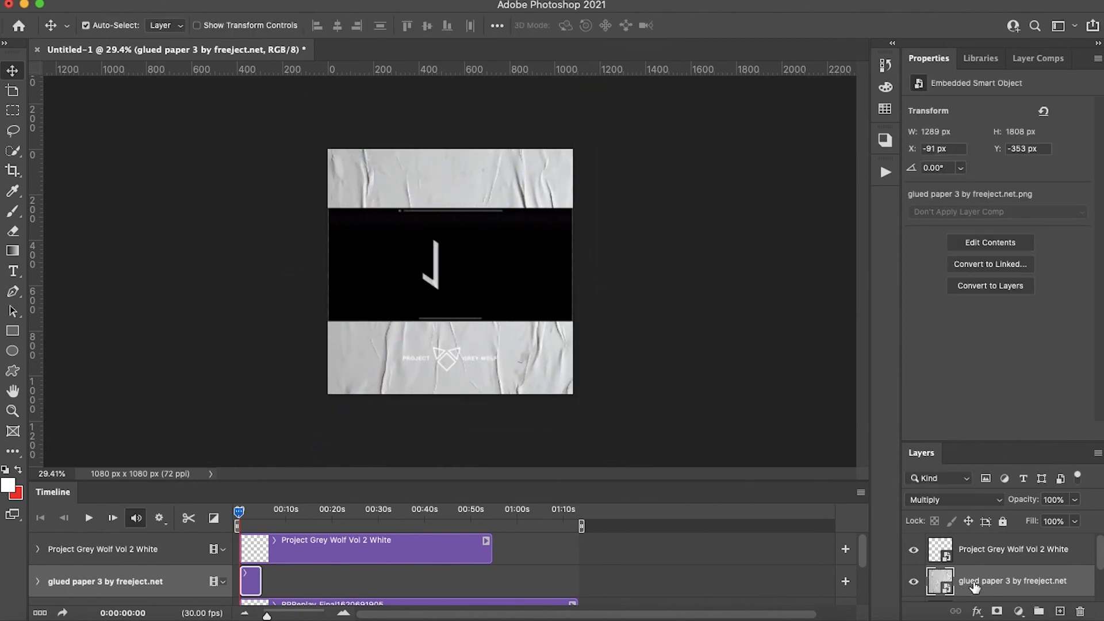
scroll(976, 587, down, 2)
click(991, 567)
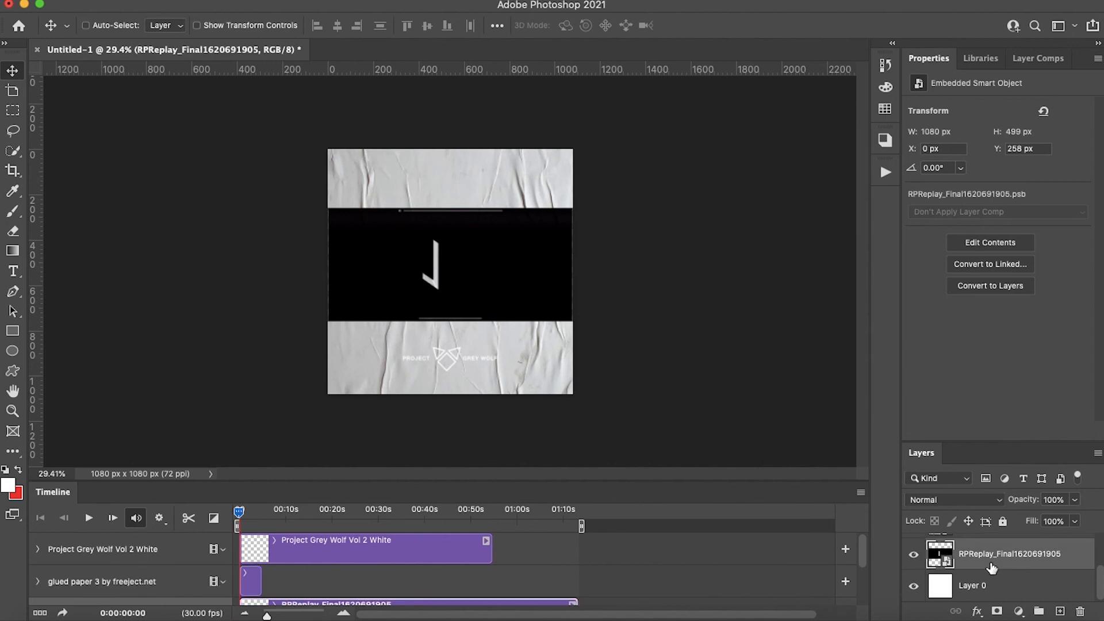
key(super+j)
key(super+j)
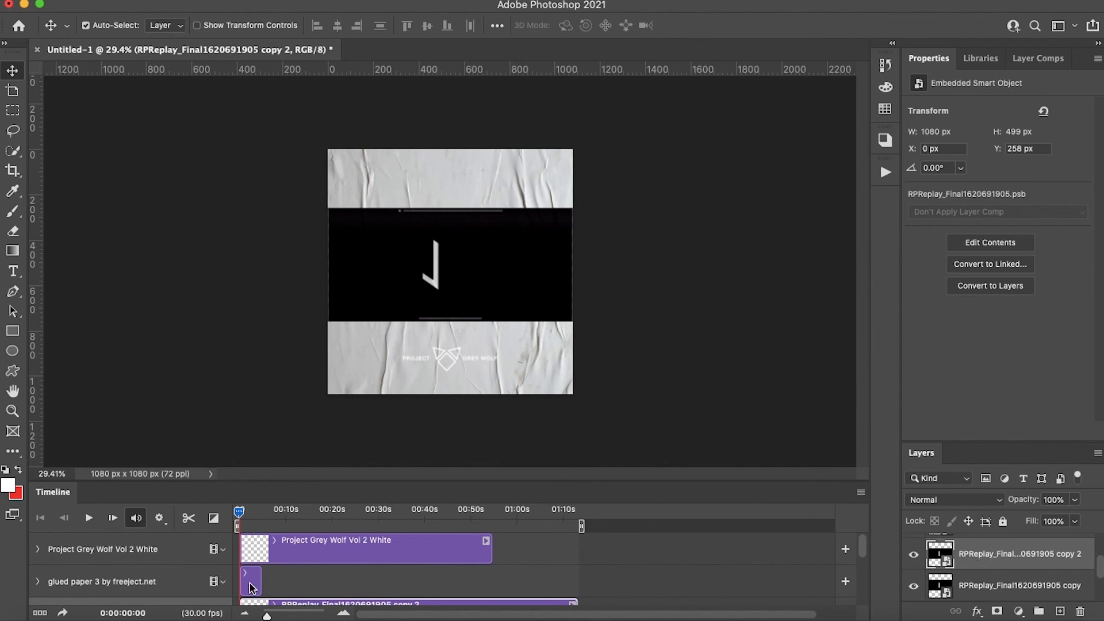
drag(262, 583, 488, 577)
scroll(432, 569, down, 3)
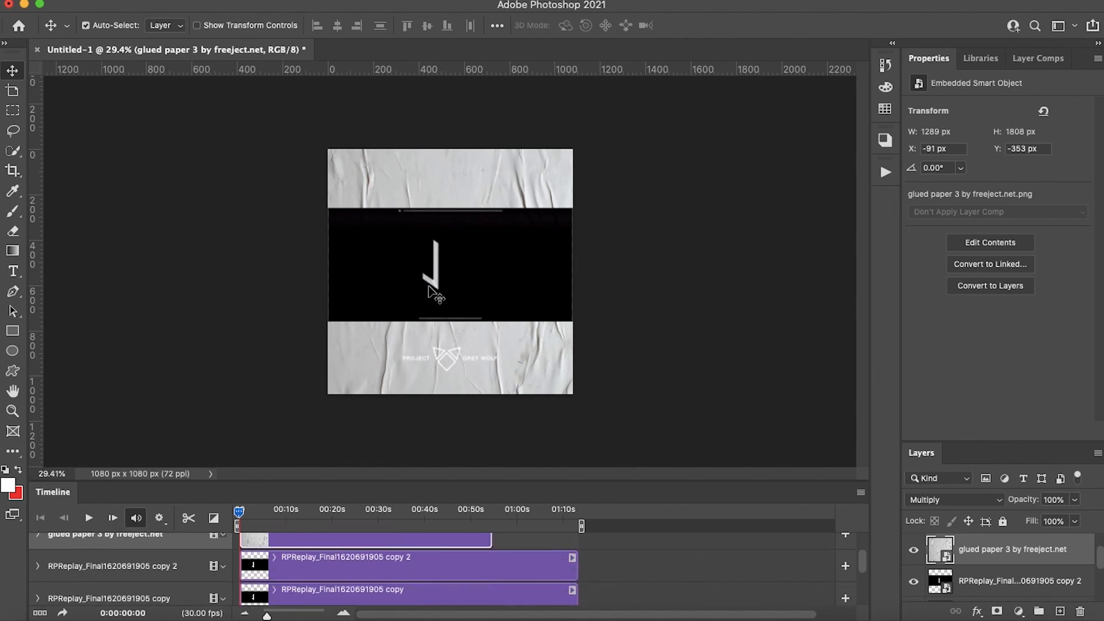
click(465, 561)
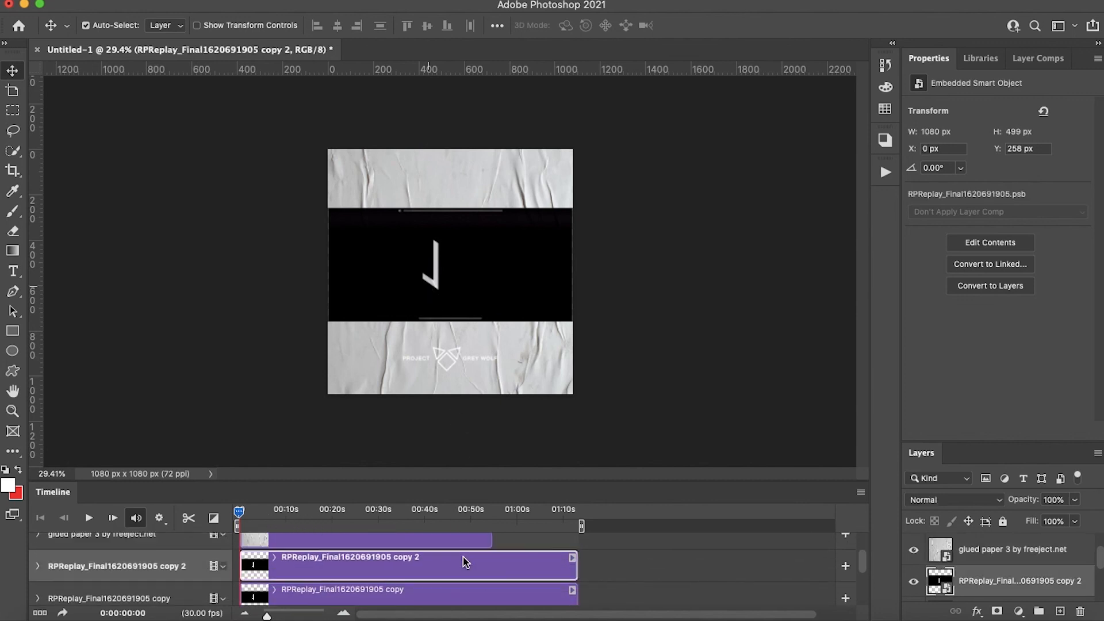
key(ctrl+t)
key(Escape)
click(289, 510)
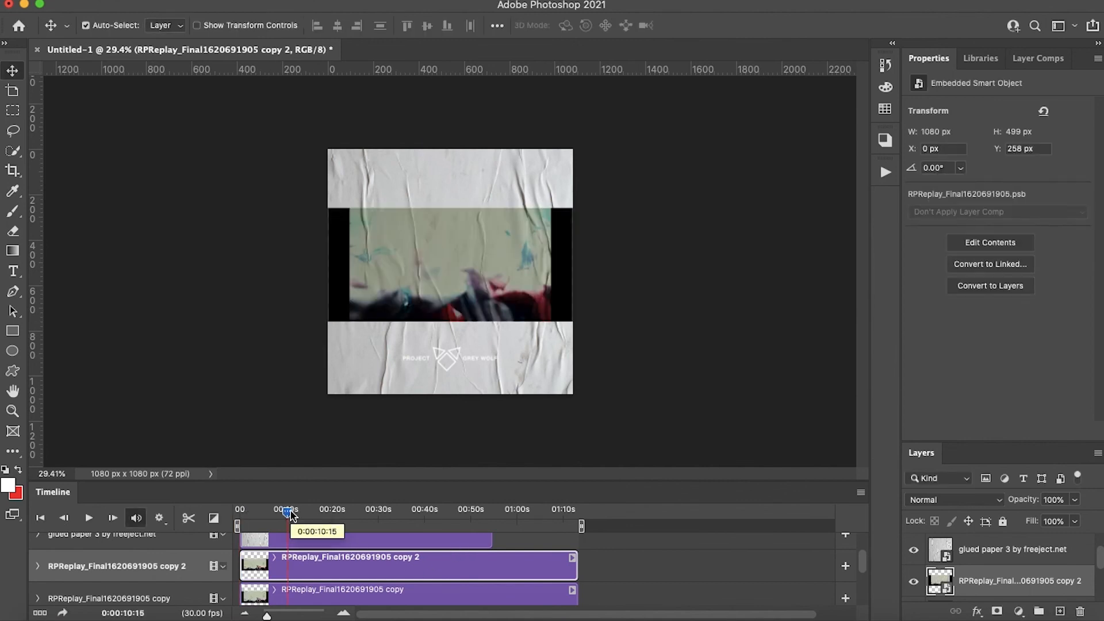
key(ctrl+t)
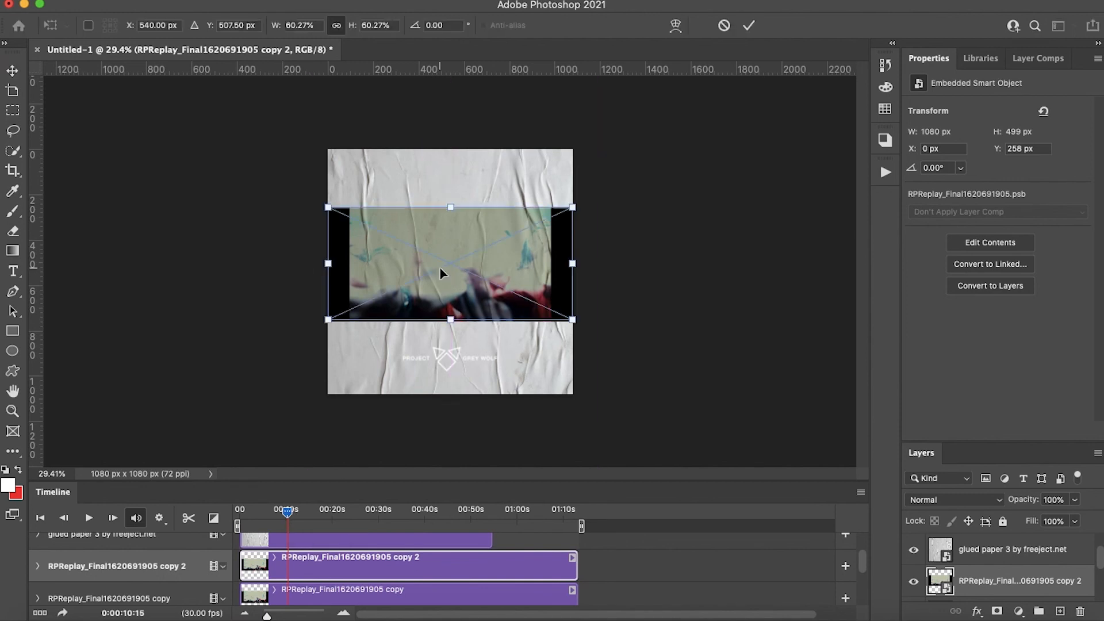
drag(577, 325, 604, 337)
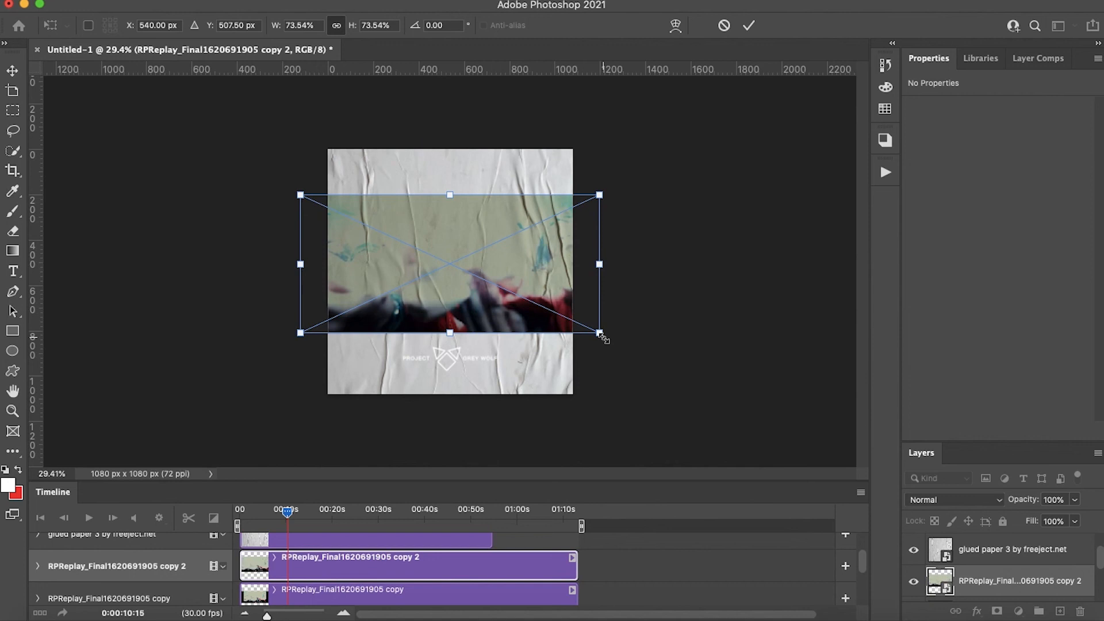
key(Return)
click(533, 289)
drag(532, 283, 533, 299)
key(super+z)
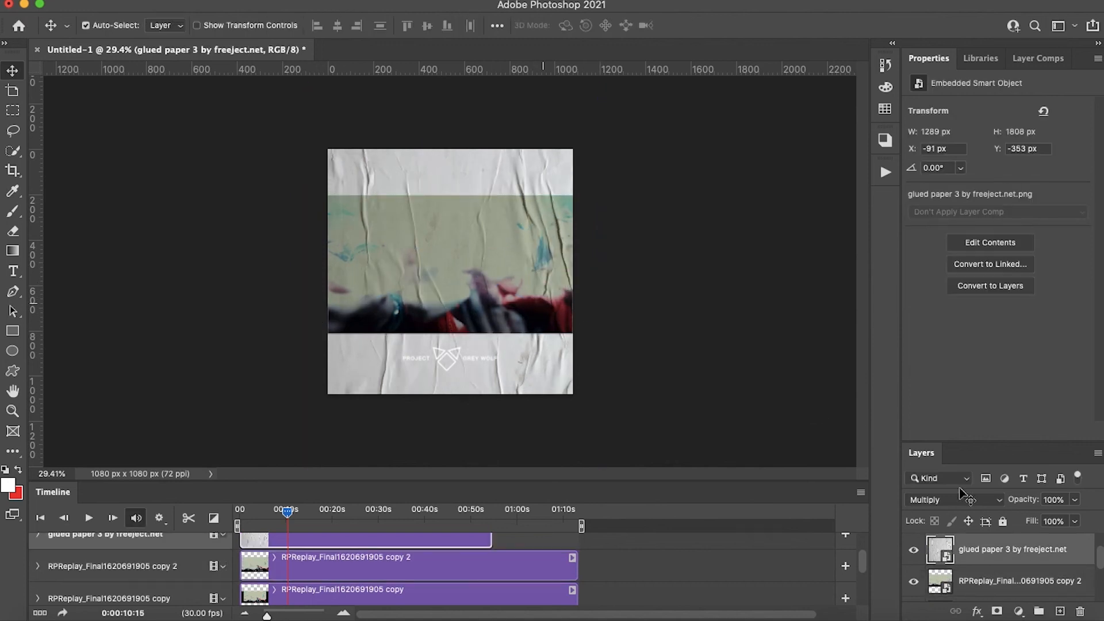
- Lock the glued paper 3 by freeject.net and Project Grey Wolf Vol 2 White layers completely
click(1003, 521)
scroll(1008, 586, up, 1)
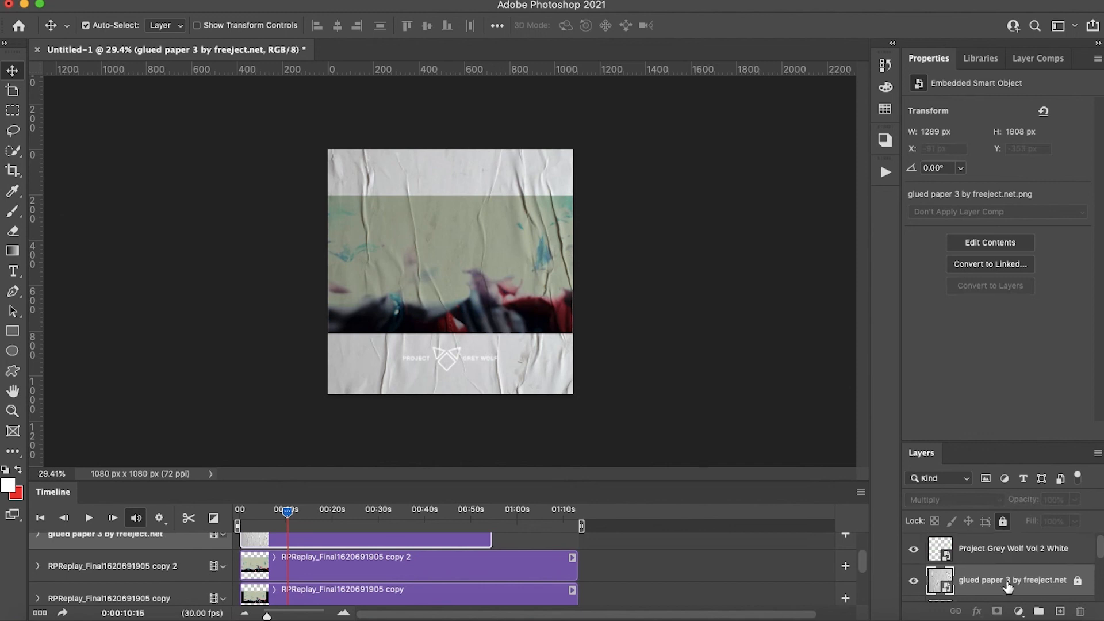
click(1003, 553)
click(1004, 522)
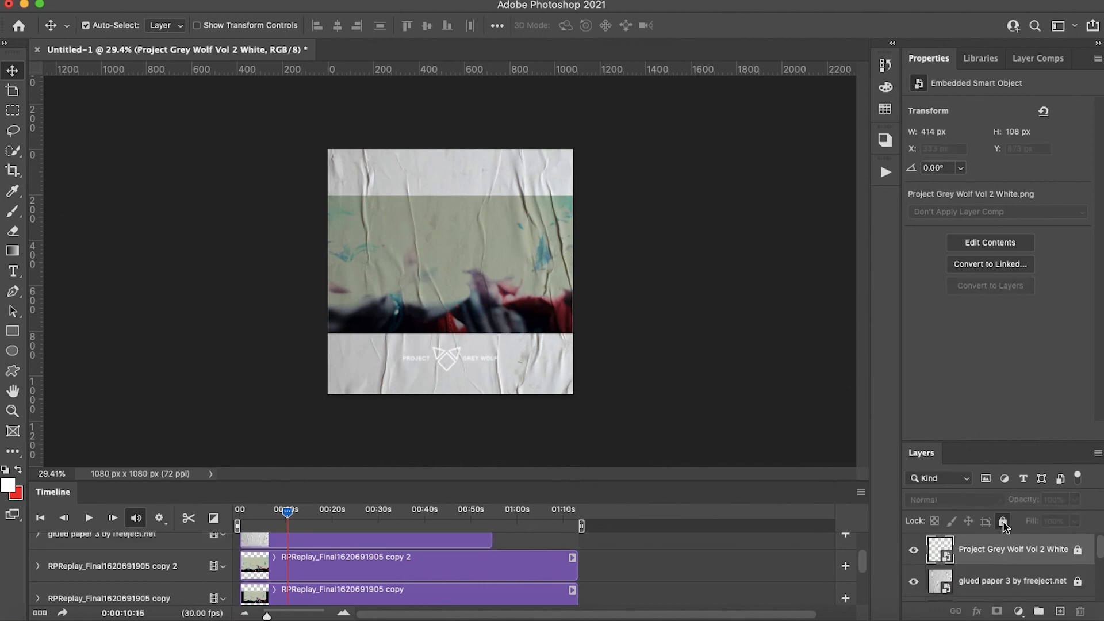
scroll(989, 580, down, 1)
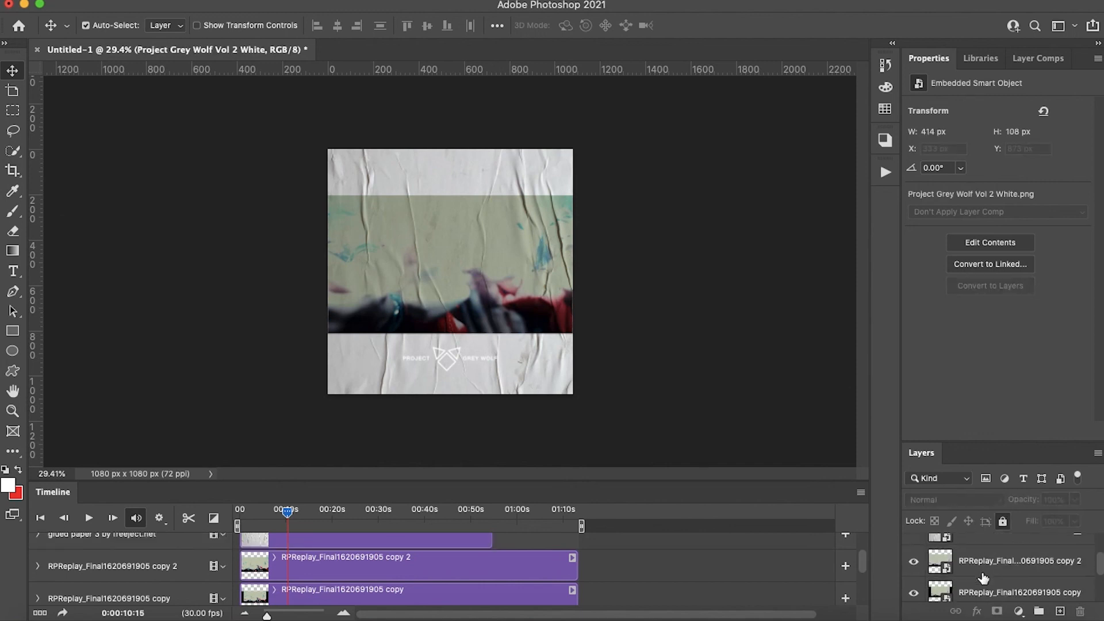
click(987, 582)
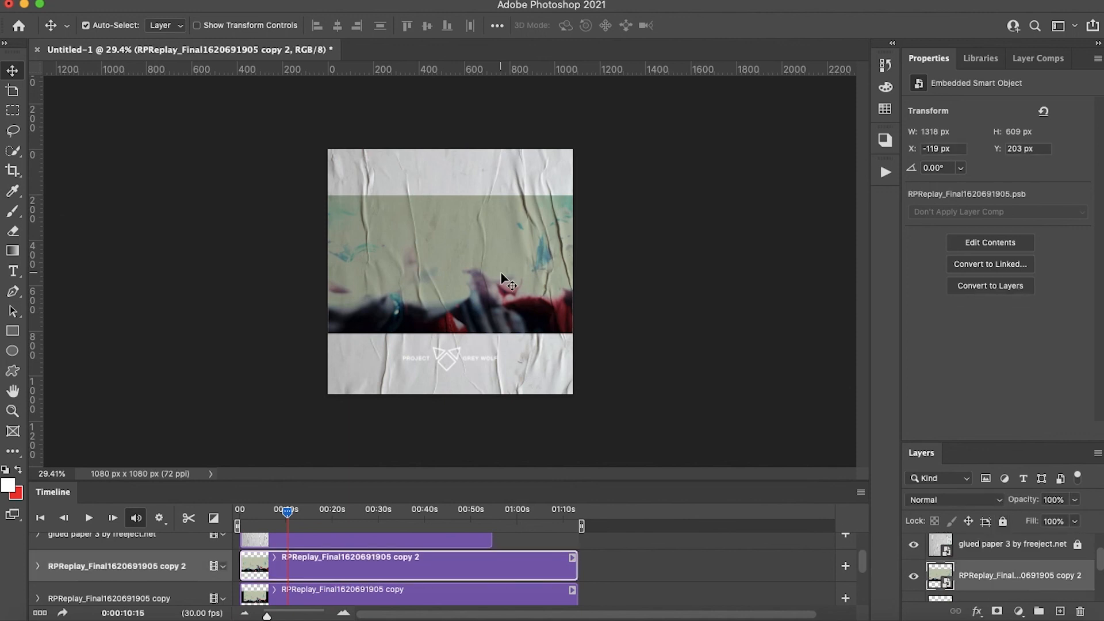
mouse_move(501, 273)
mouse_down()
mouse_move(504, 296)
mouse_move(502, 263)
mouse_move(500, 277)
mouse_up()
key(super+t)
key(Return)
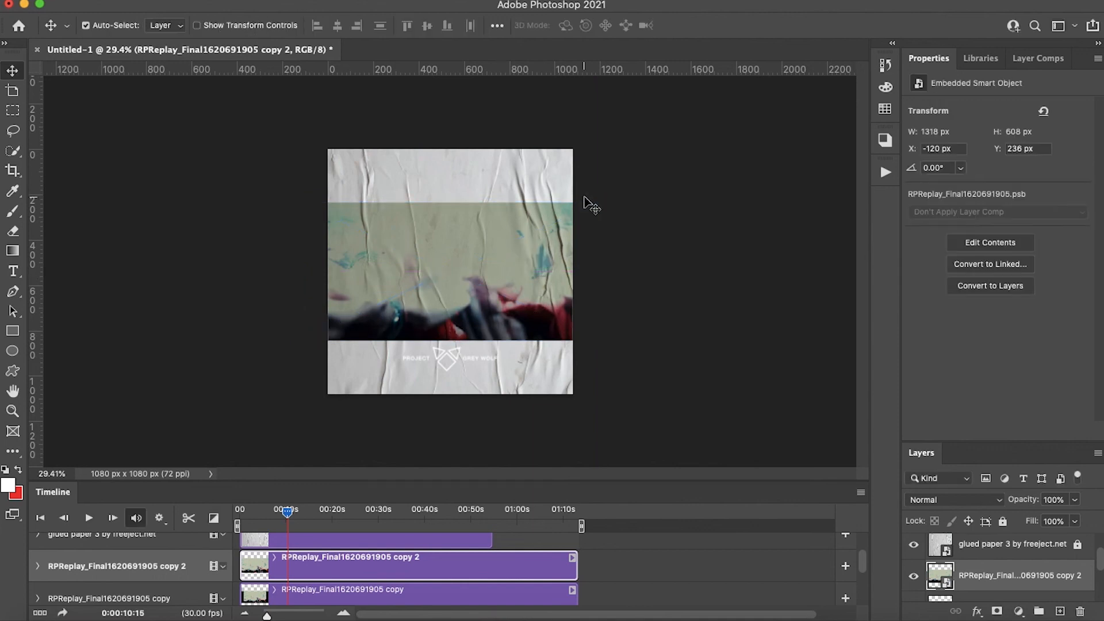
click(329, 512)
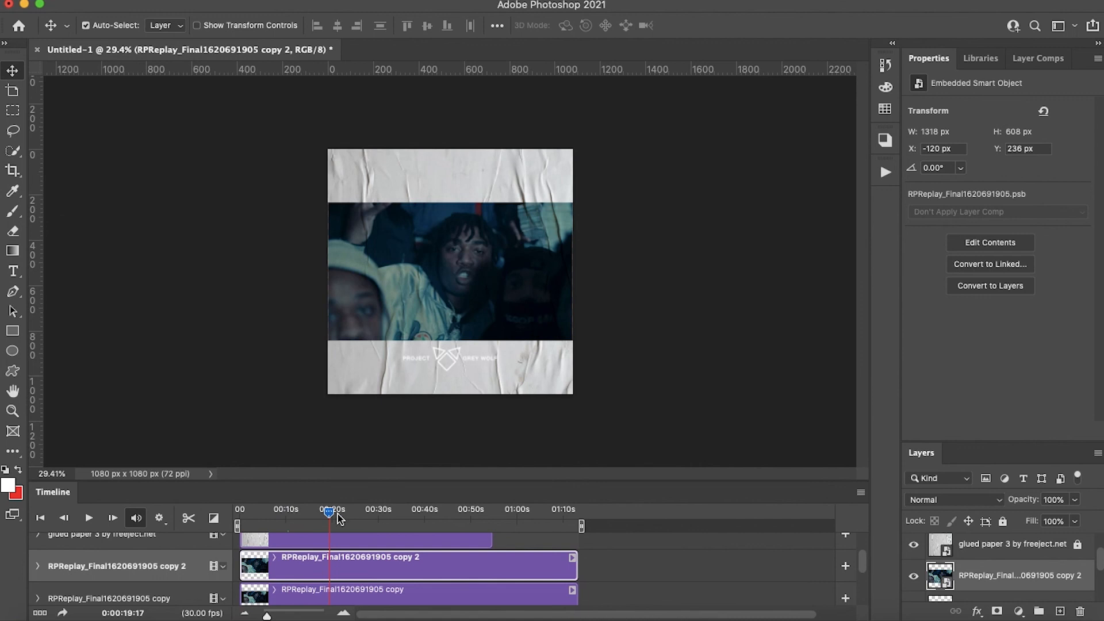
click(377, 512)
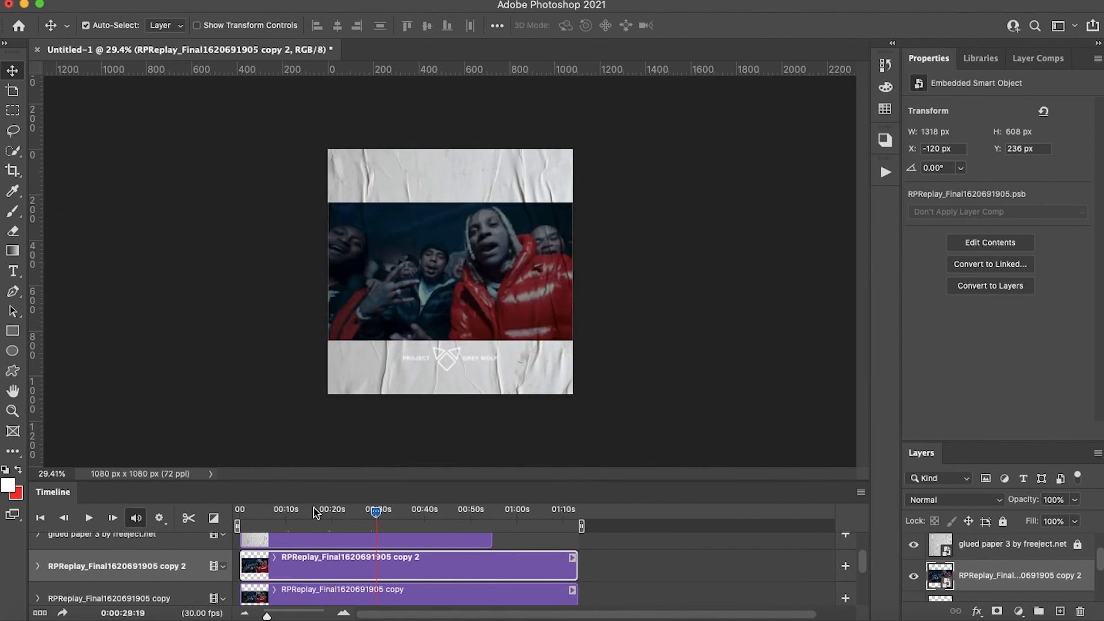
click(315, 512)
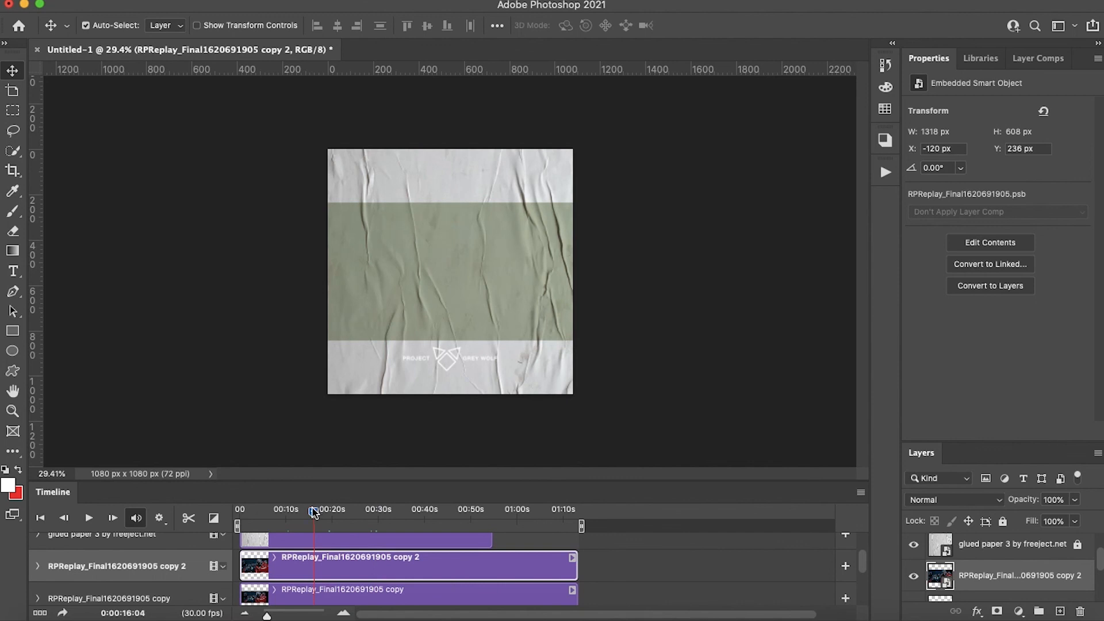
mouse_move(314, 512)
mouse_down()
mouse_move(288, 513)
mouse_move(335, 515)
mouse_up()
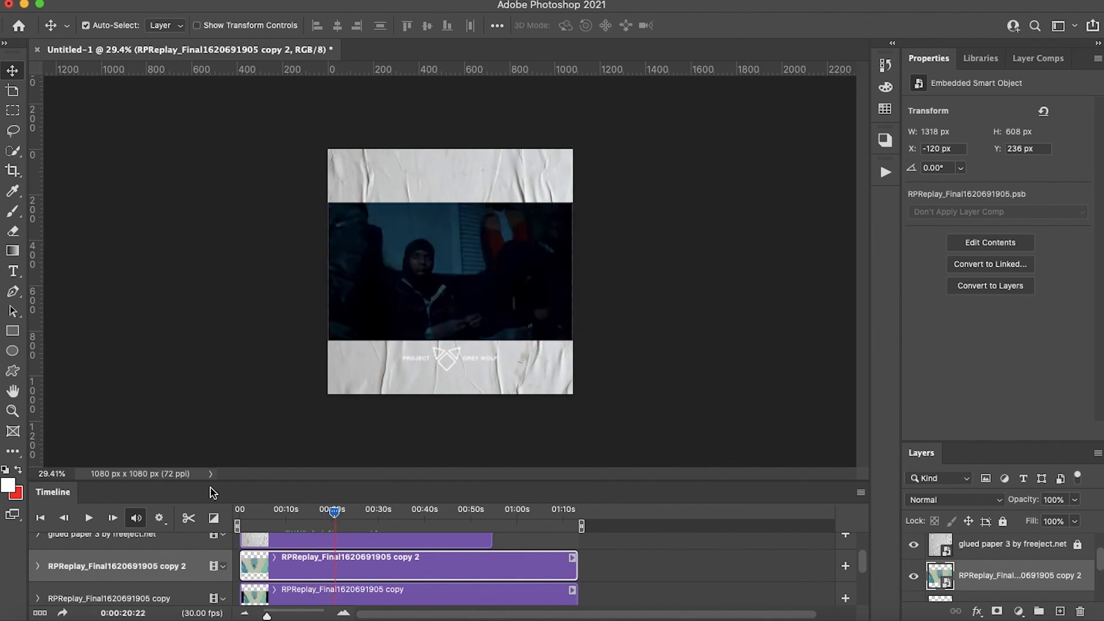
key(Home)
click(268, 511)
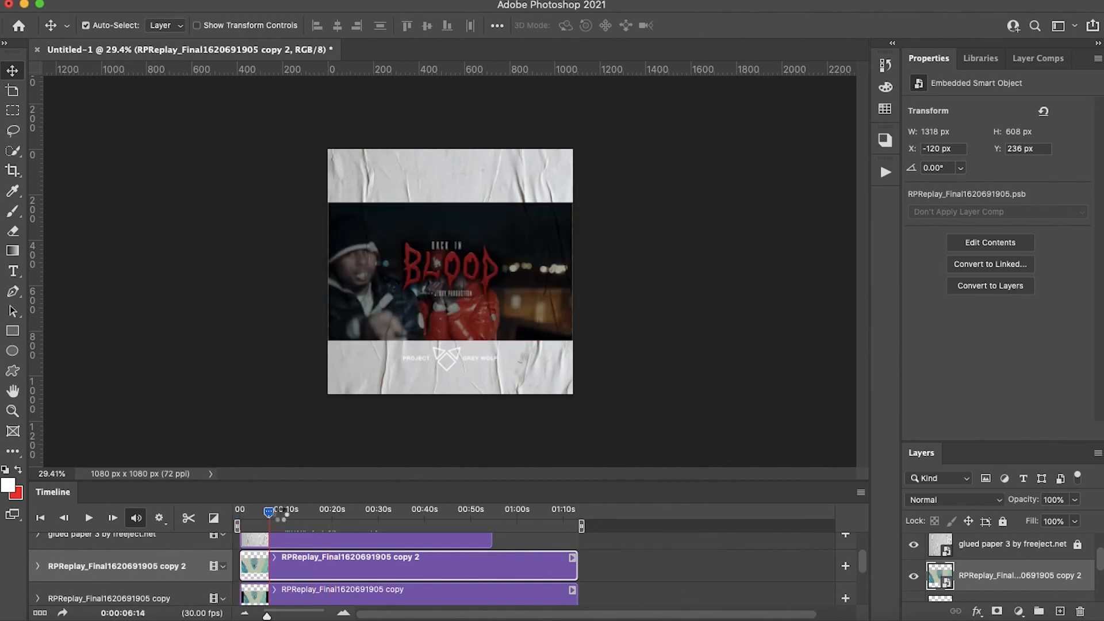
click(280, 514)
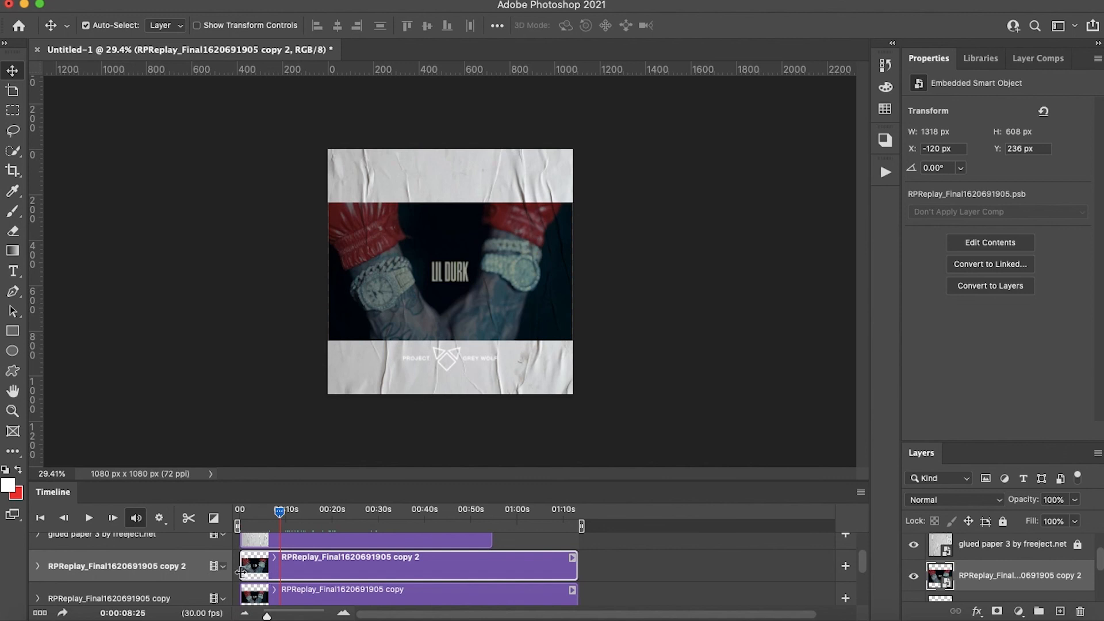
mouse_move(241, 571)
mouse_down()
mouse_move(285, 575)
mouse_move(230, 569)
mouse_up()
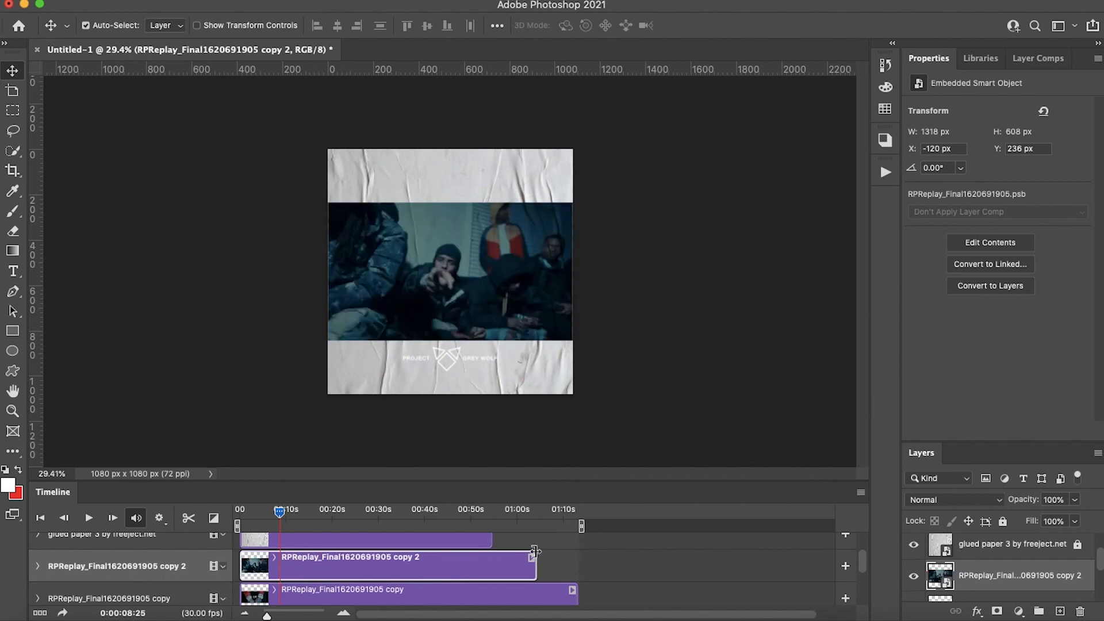
scroll(535, 552, up, 1)
drag(490, 566, 535, 553)
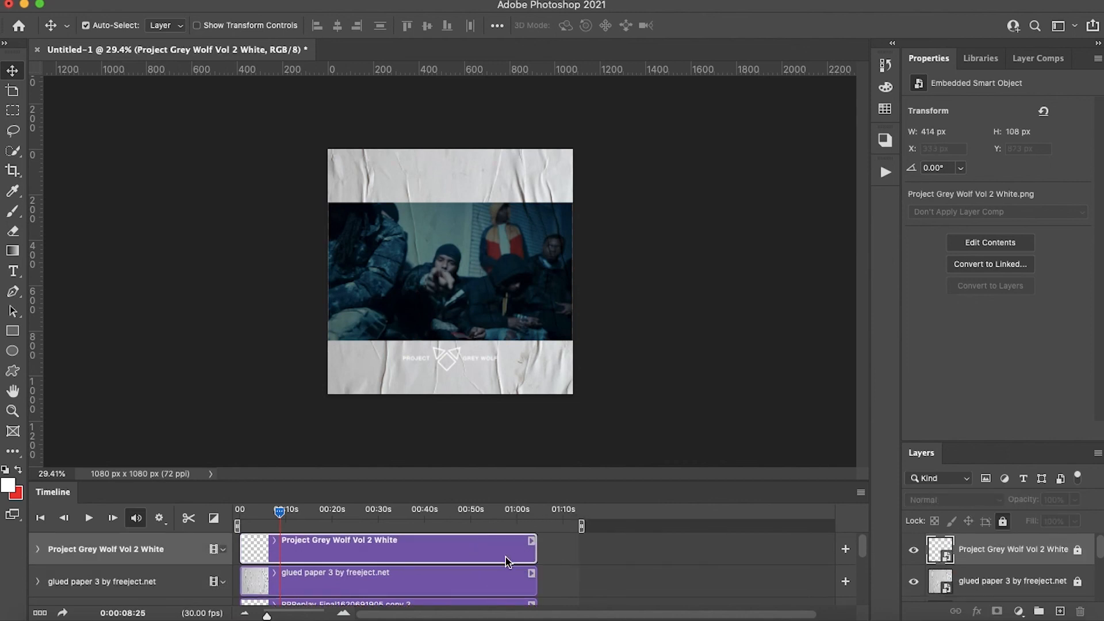
scroll(506, 560, down, 2)
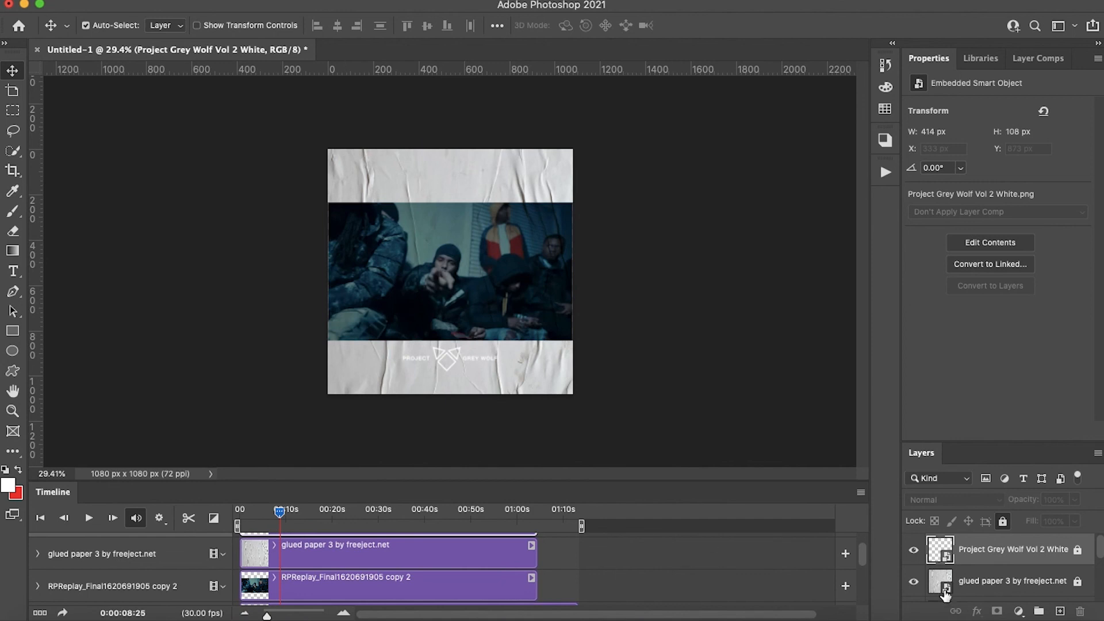
- Unlock the Project Grey Wolf Vol 2 White layer and move the logo straight down to Y 915 px
click(1078, 554)
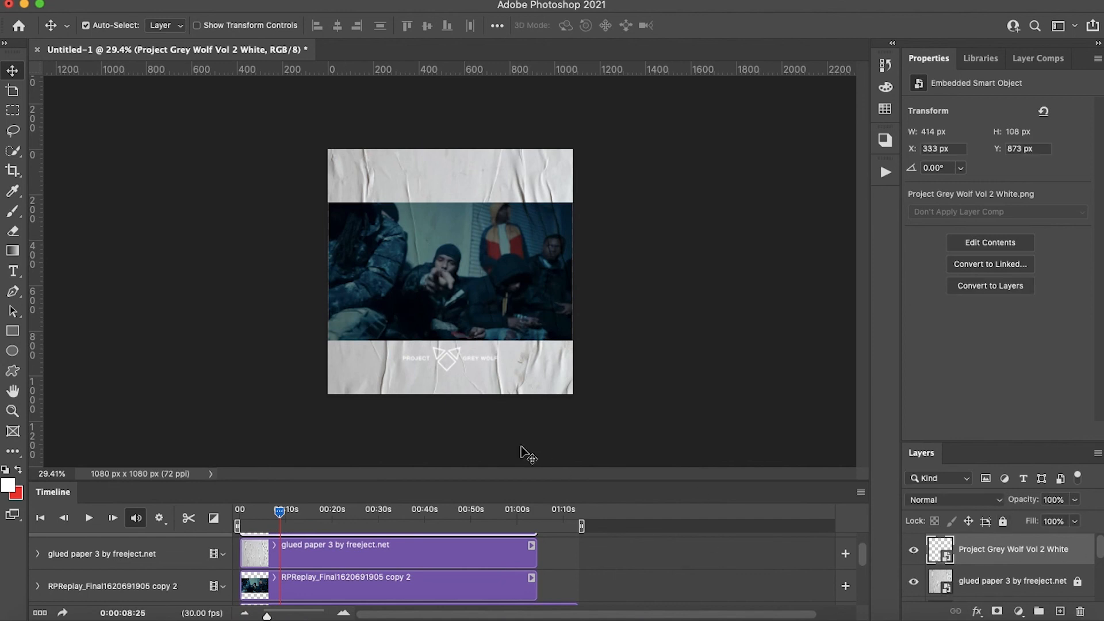
key(super+t)
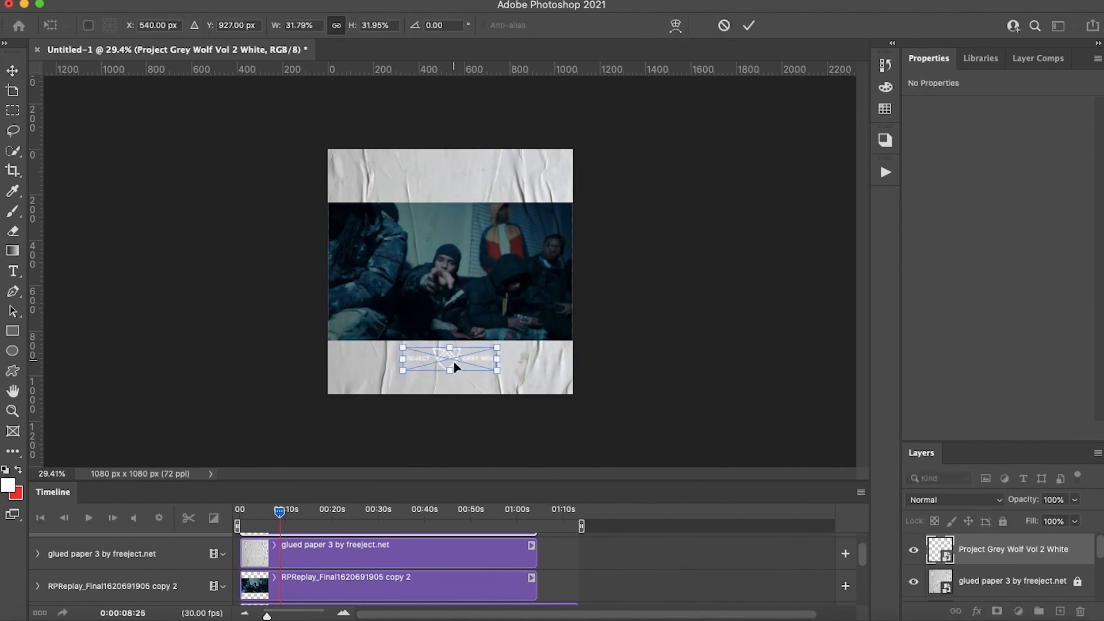
drag(456, 361, 453, 369)
key(Return)
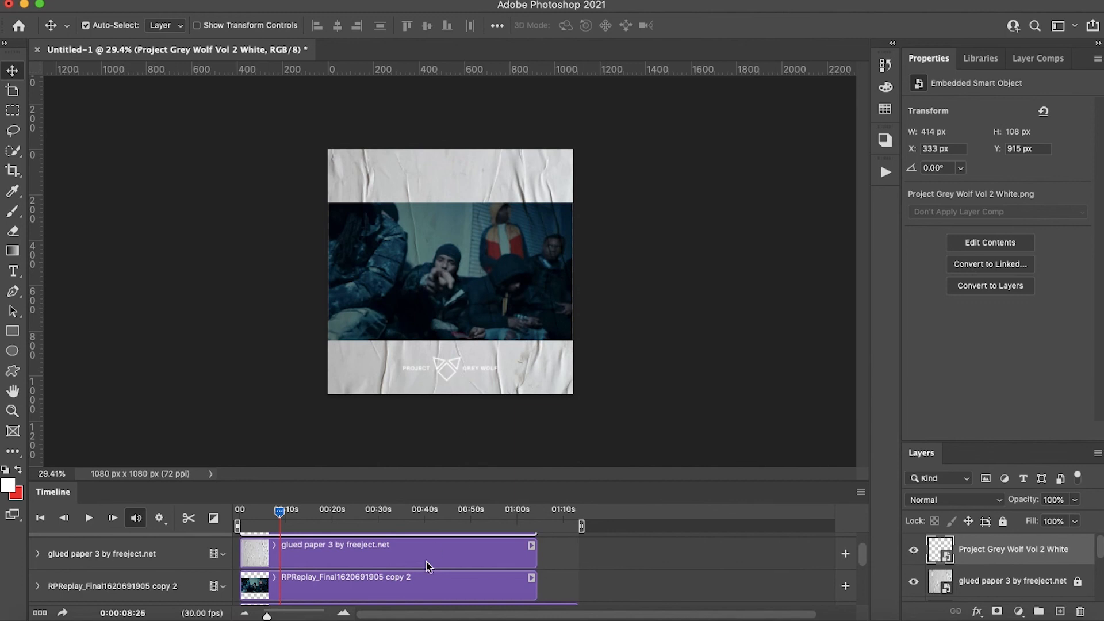
scroll(425, 565, down, 3)
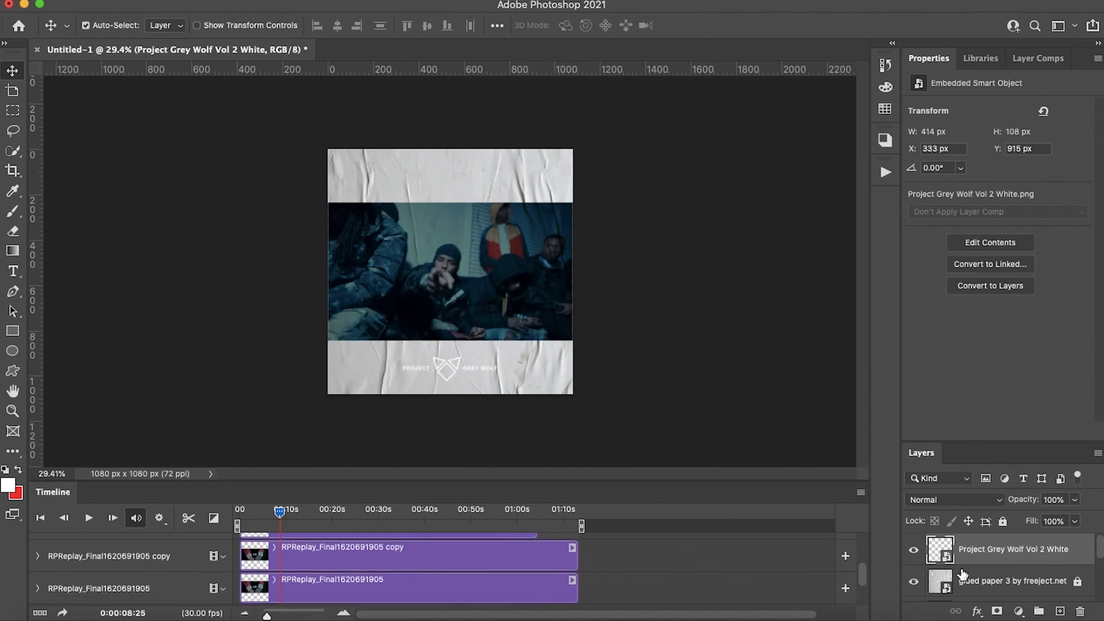
scroll(962, 574, down, 3)
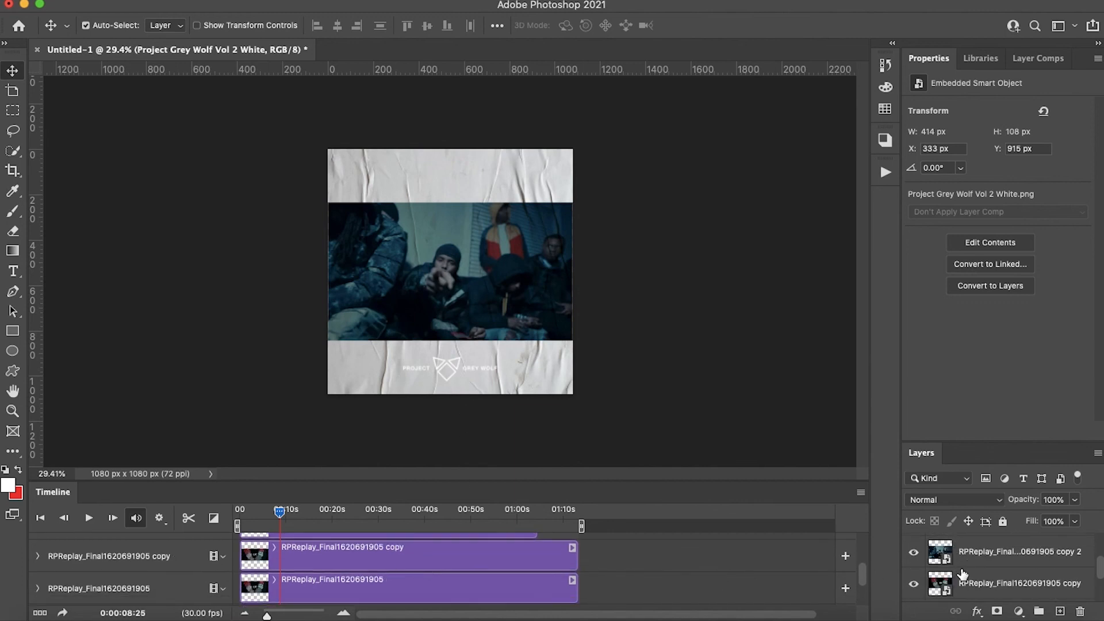
click(1028, 560)
click(914, 552)
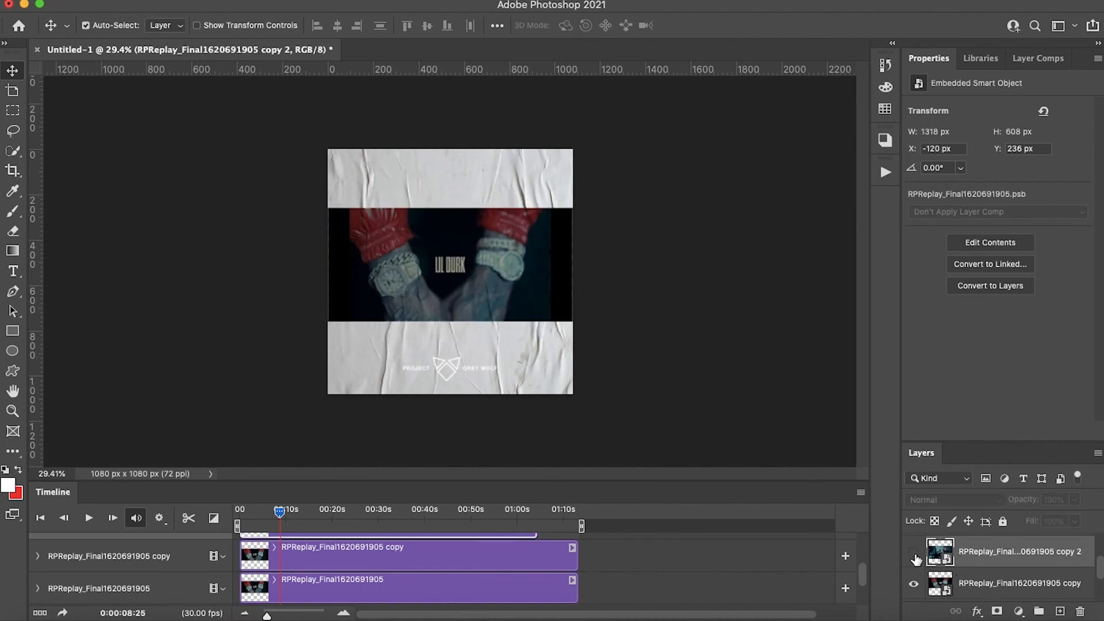
click(955, 591)
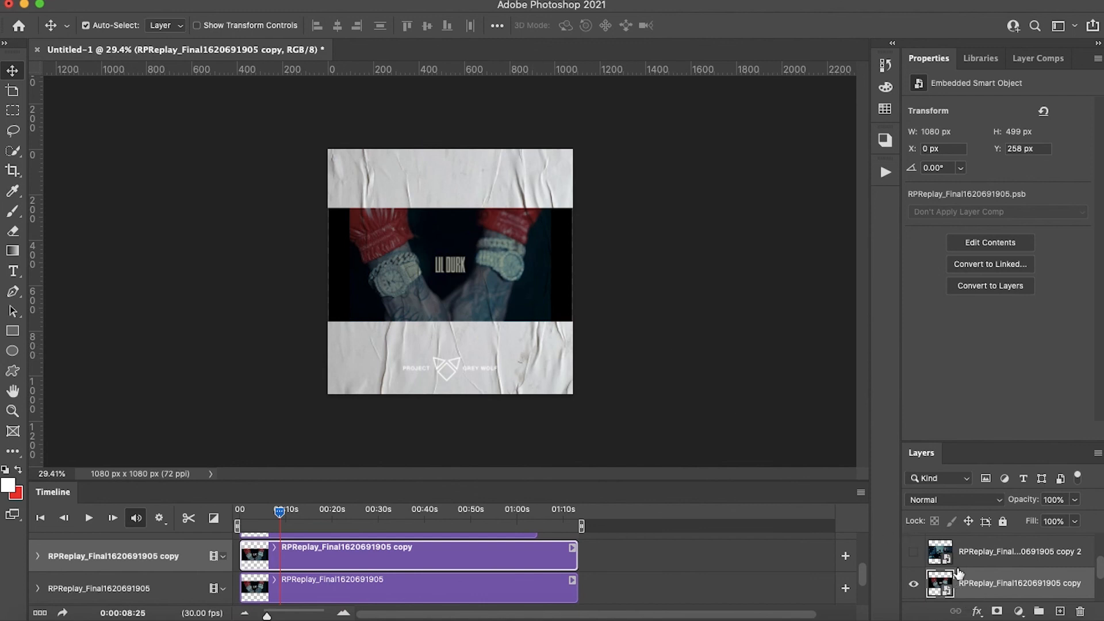
key(super+t)
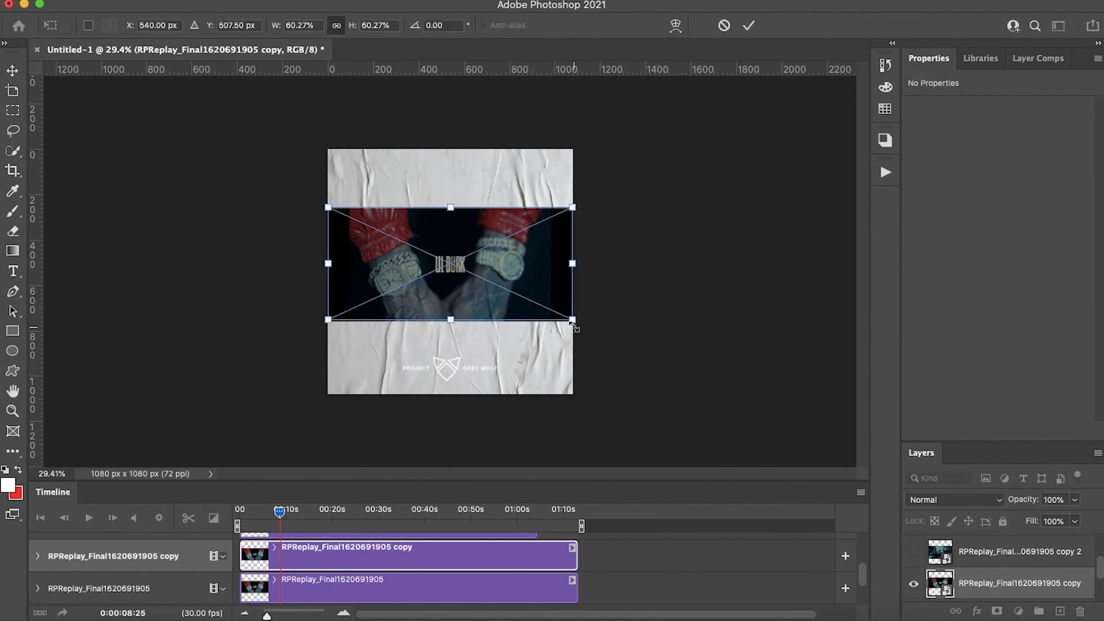
drag(572, 321, 599, 332)
drag(552, 285, 558, 396)
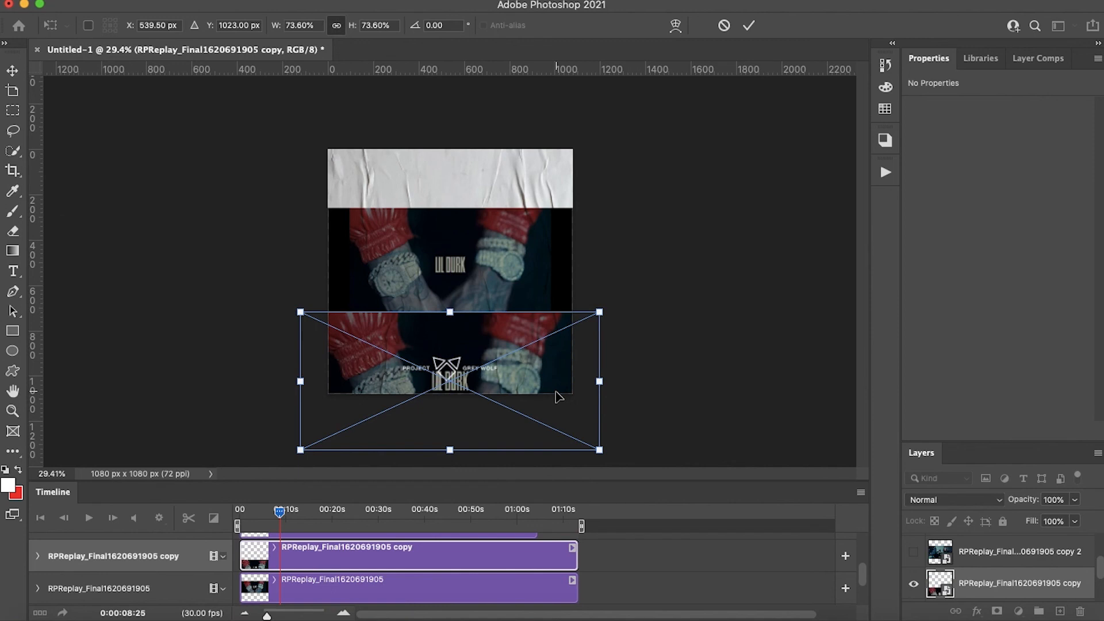
key(Return)
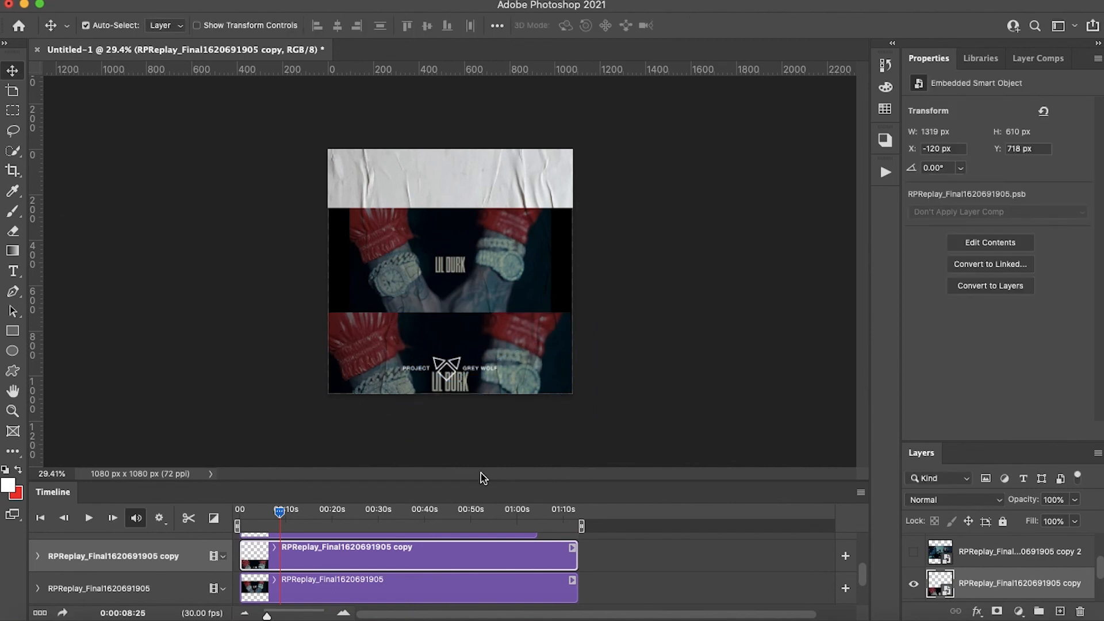
right_click(289, 553)
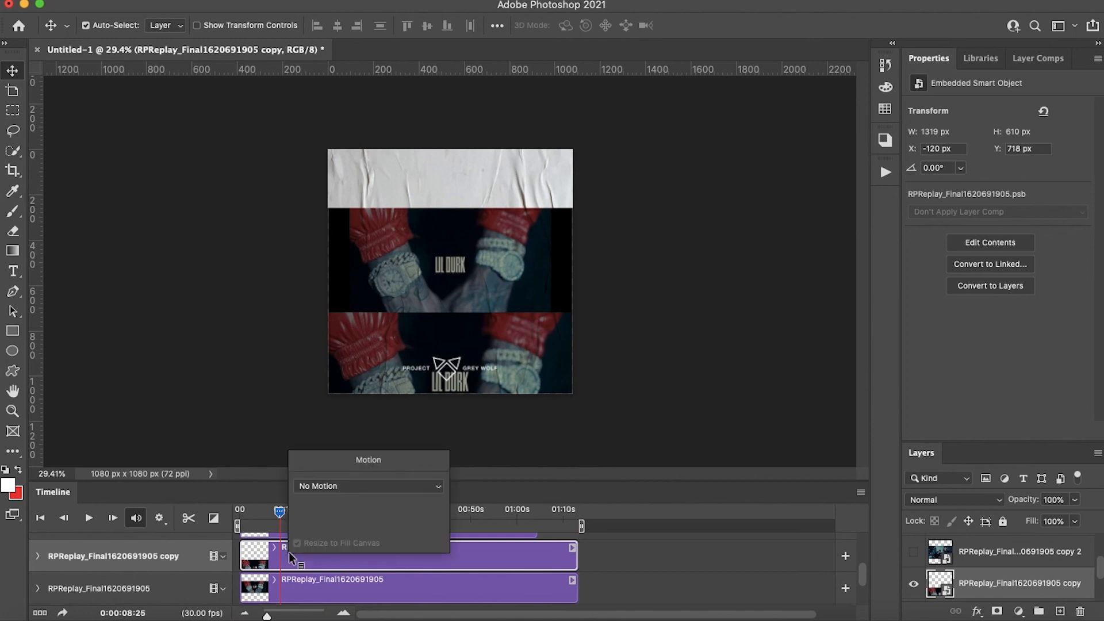
click(345, 487)
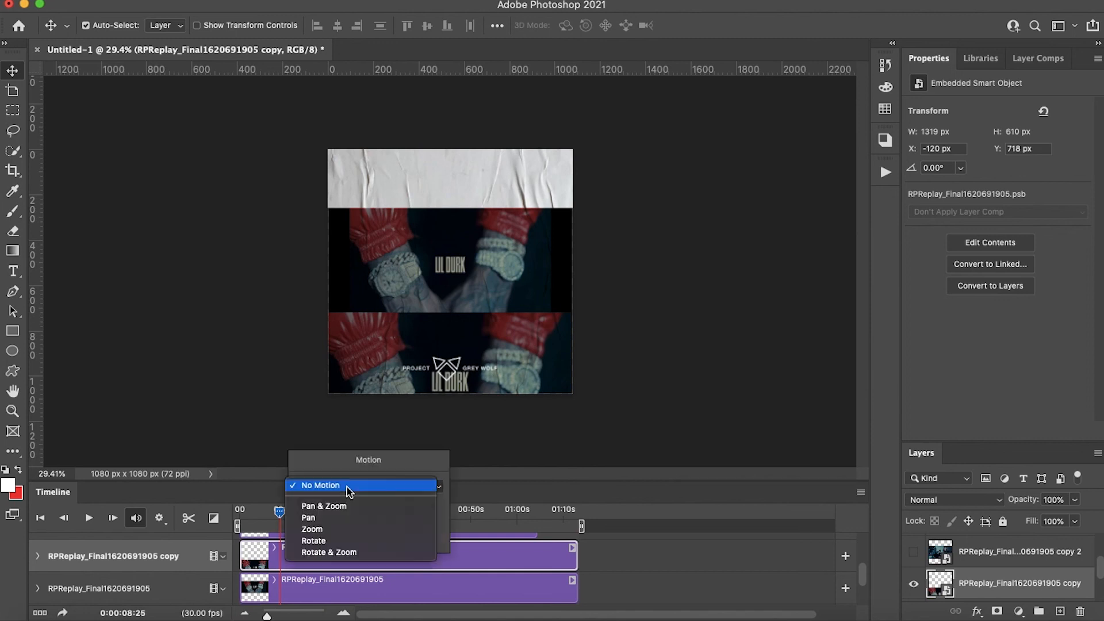
click(494, 544)
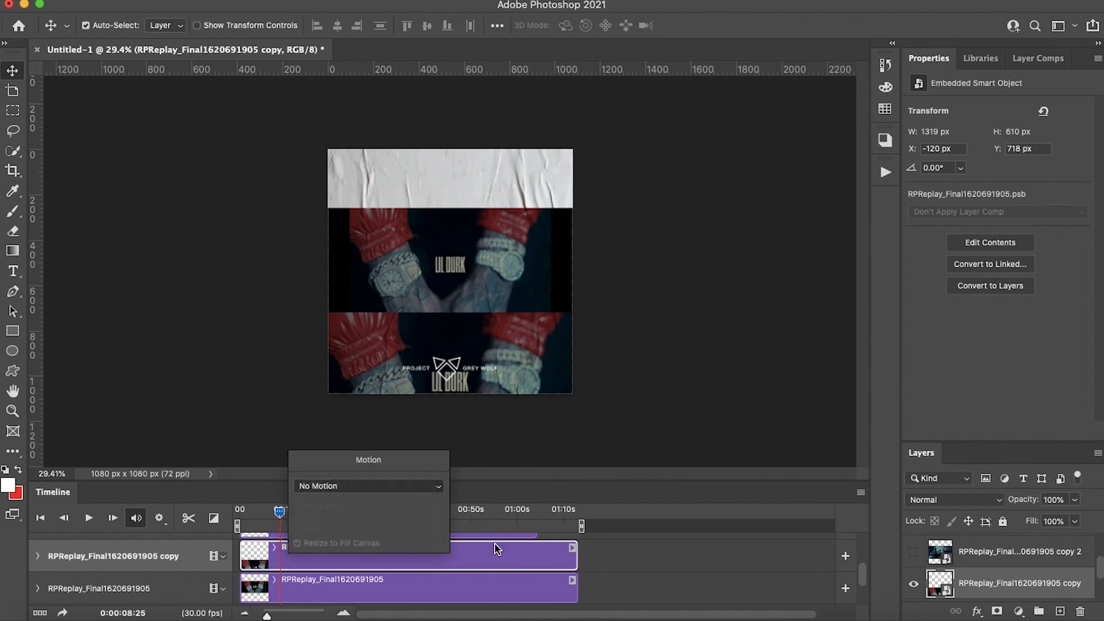
right_click(999, 581)
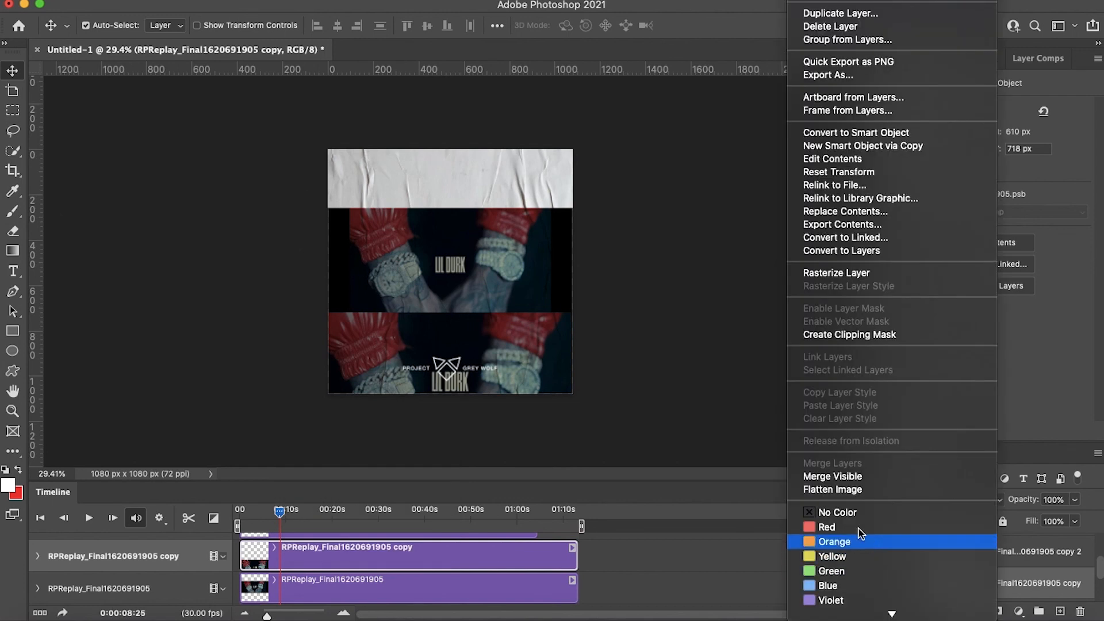
click(842, 279)
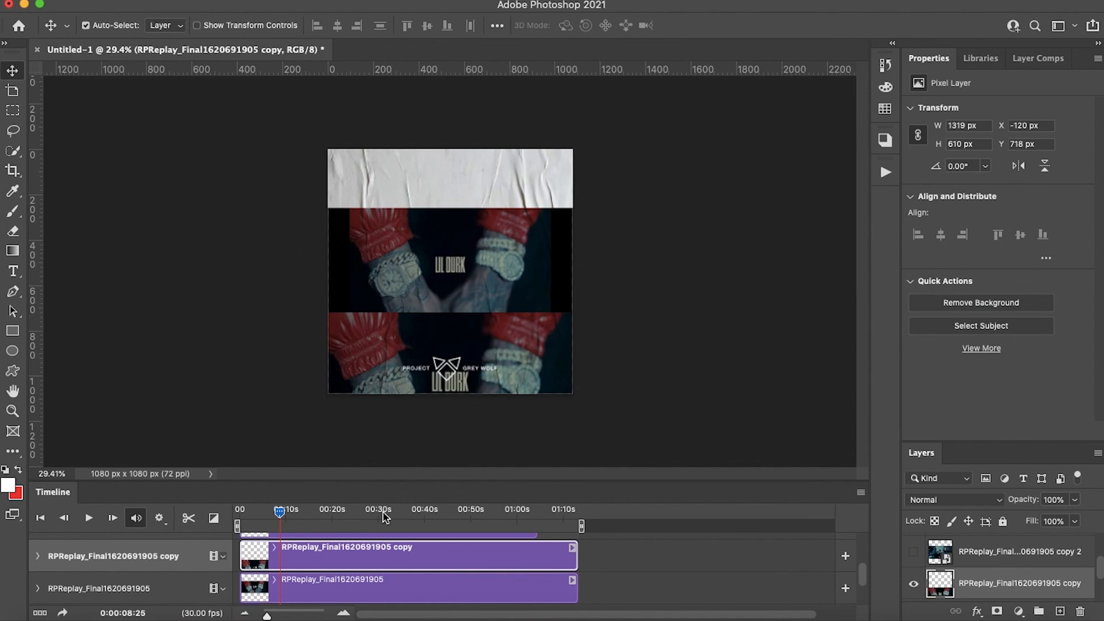
drag(376, 511, 403, 515)
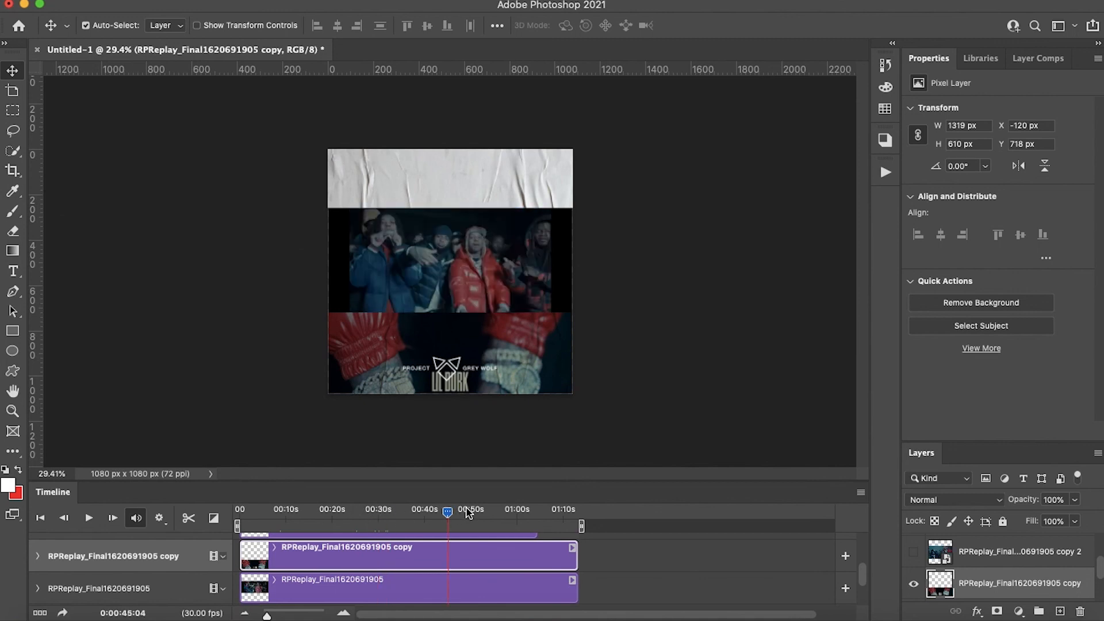
click(482, 511)
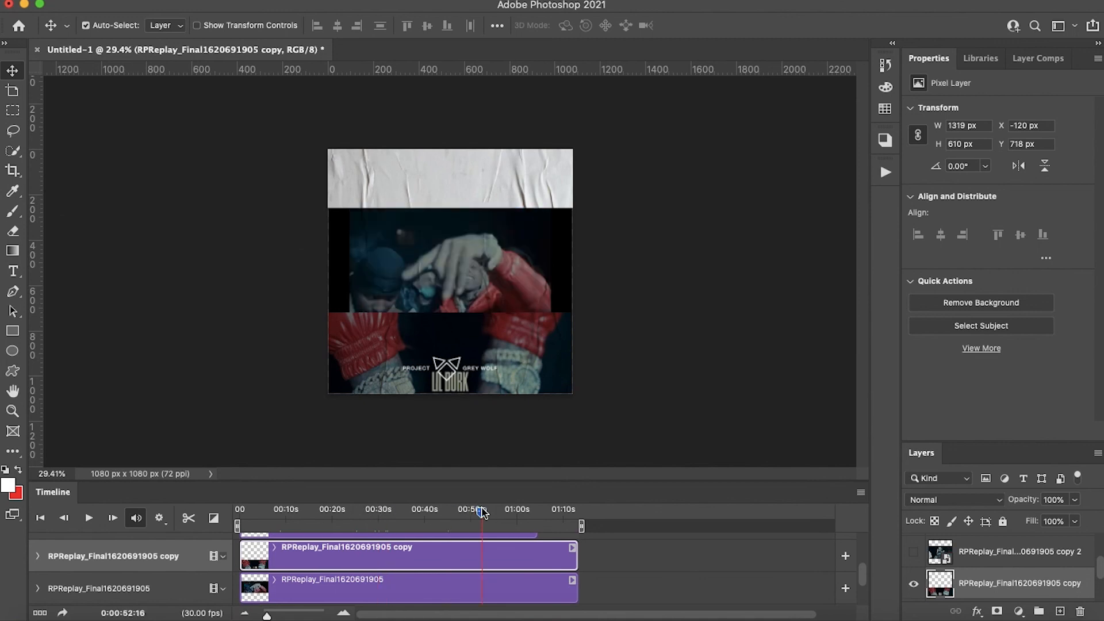
click(521, 512)
click(538, 510)
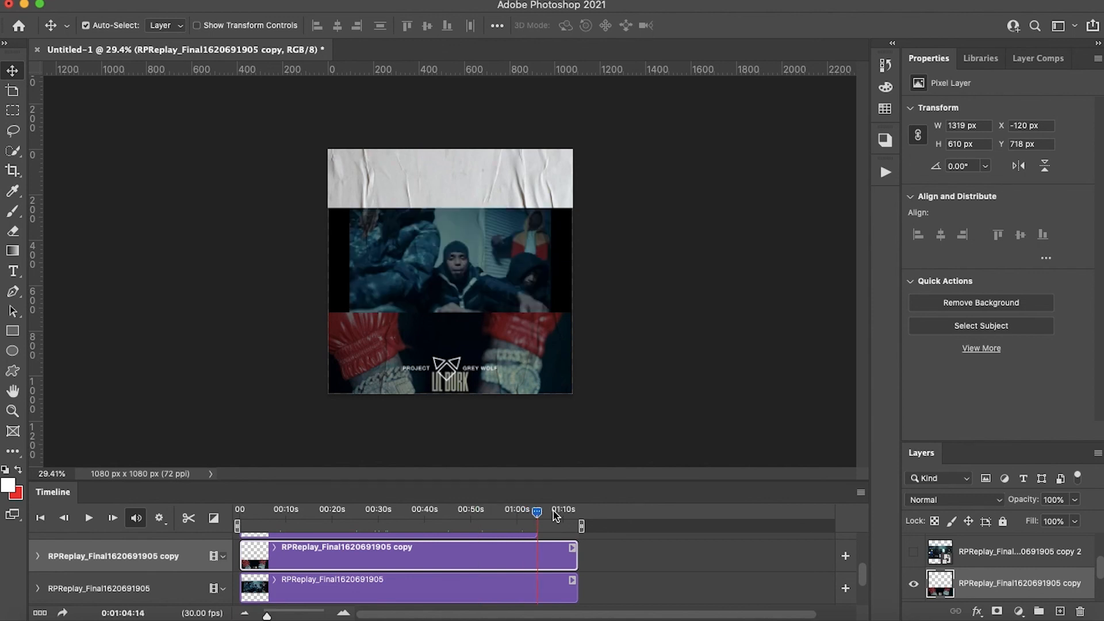
click(413, 511)
click(355, 511)
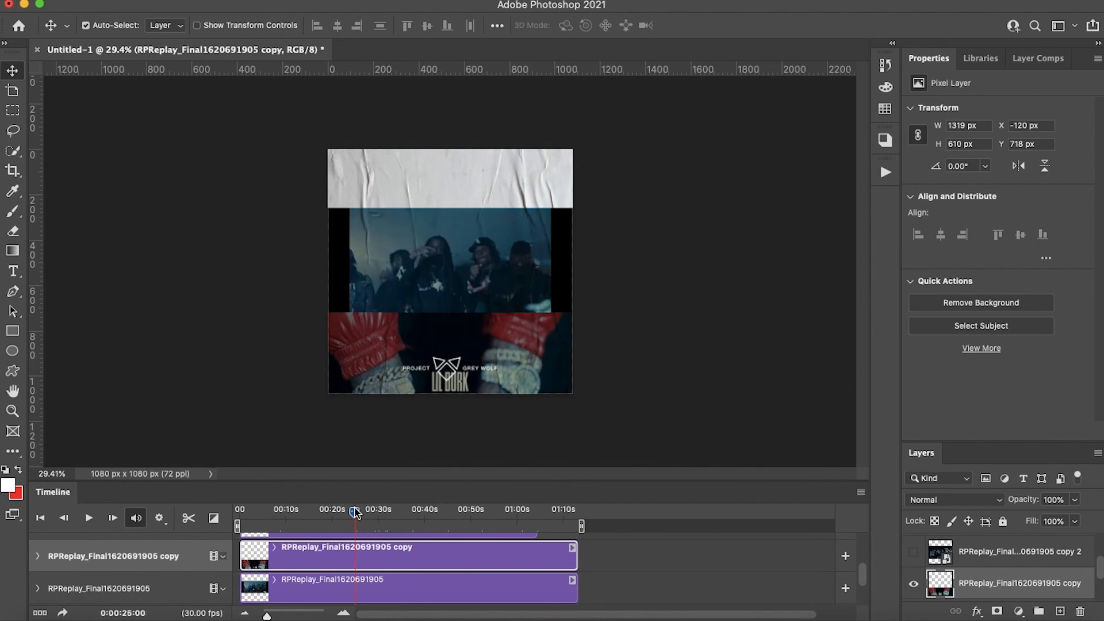
click(318, 512)
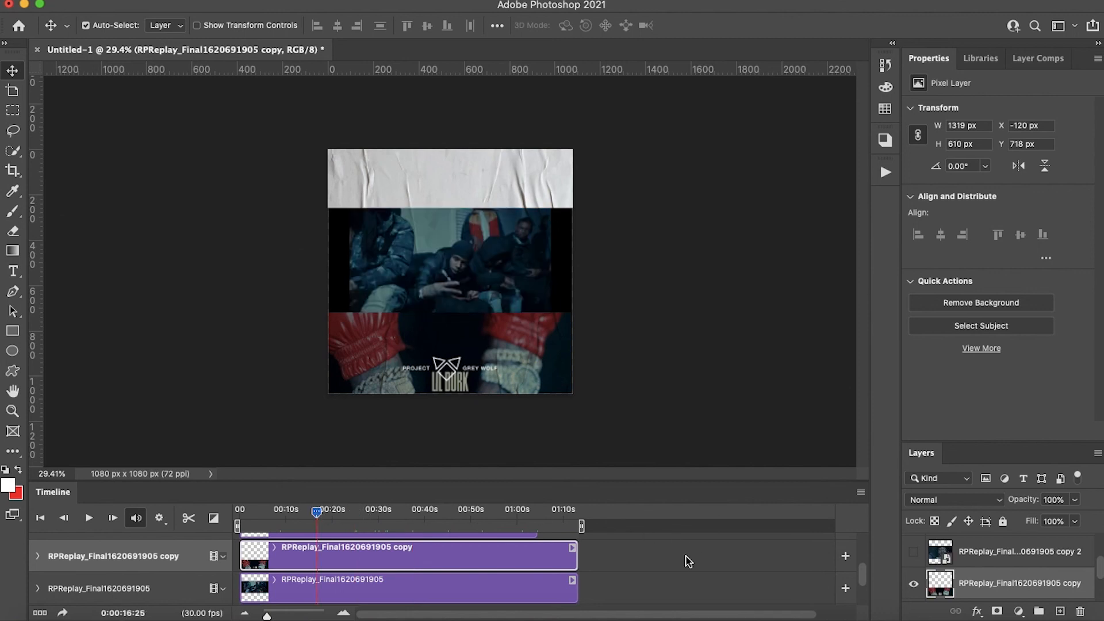
scroll(685, 560, down, 2)
scroll(952, 575, down, 1)
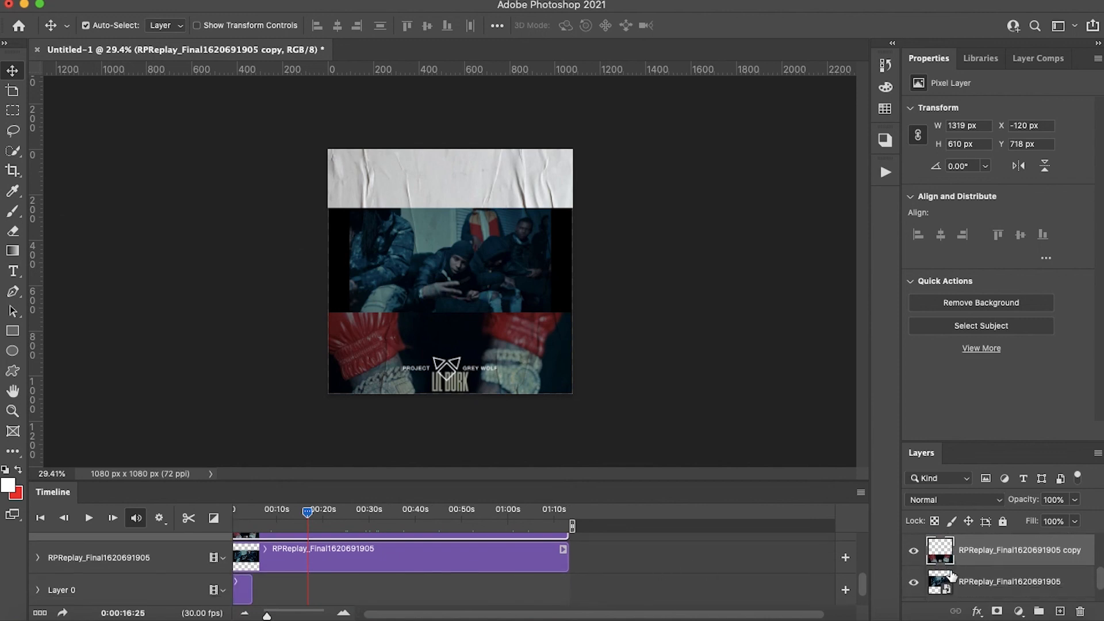
click(982, 583)
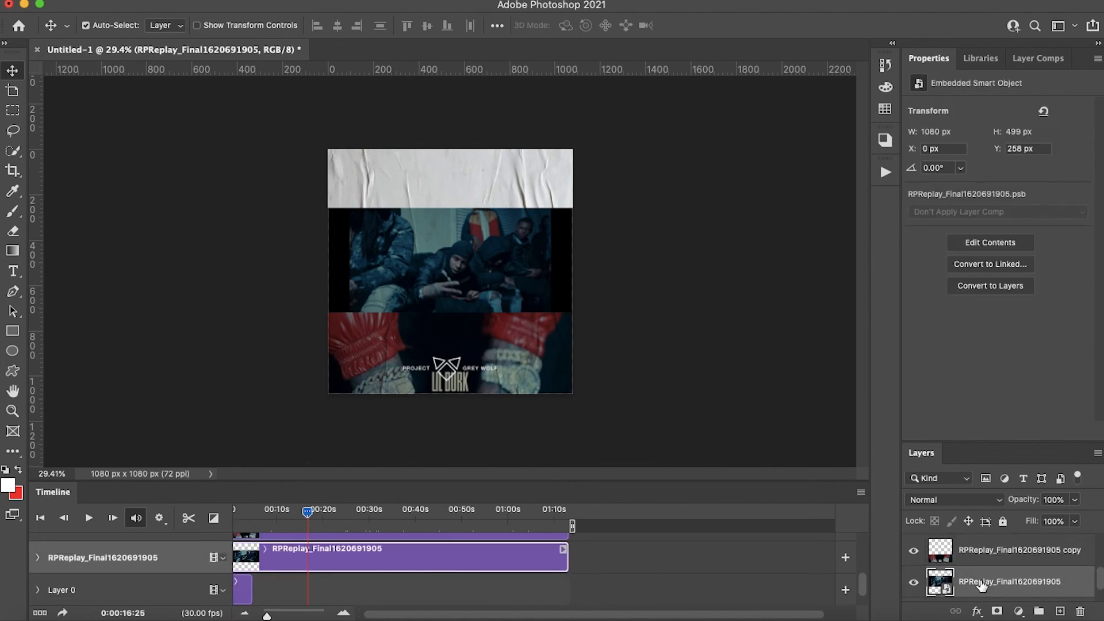
right_click(1014, 573)
scroll(965, 581, down, 10)
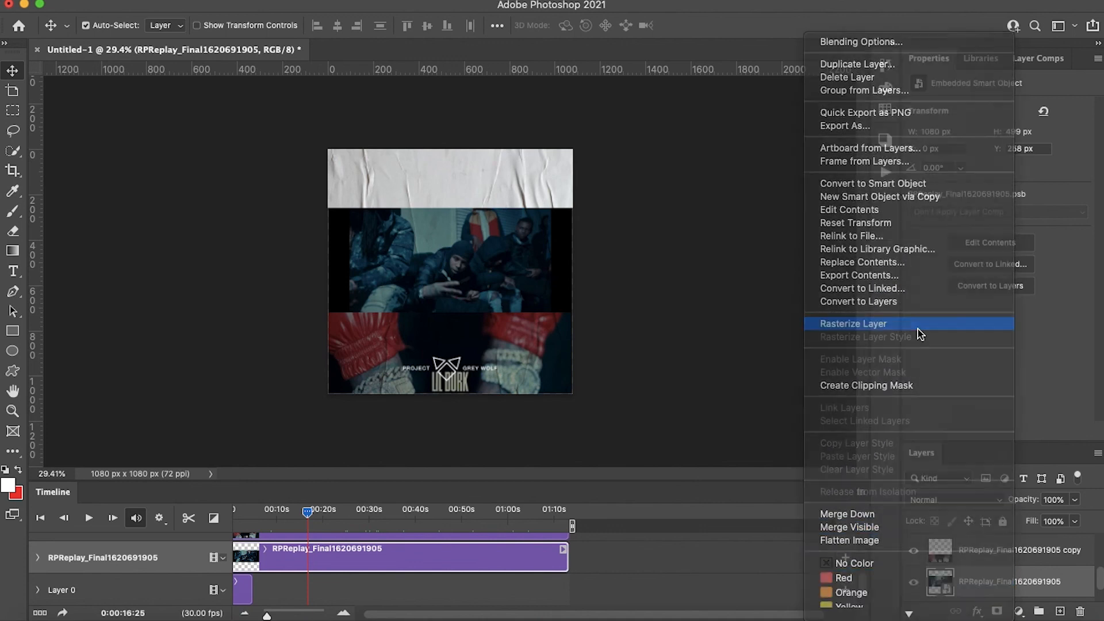
click(917, 328)
key(ctrl+t)
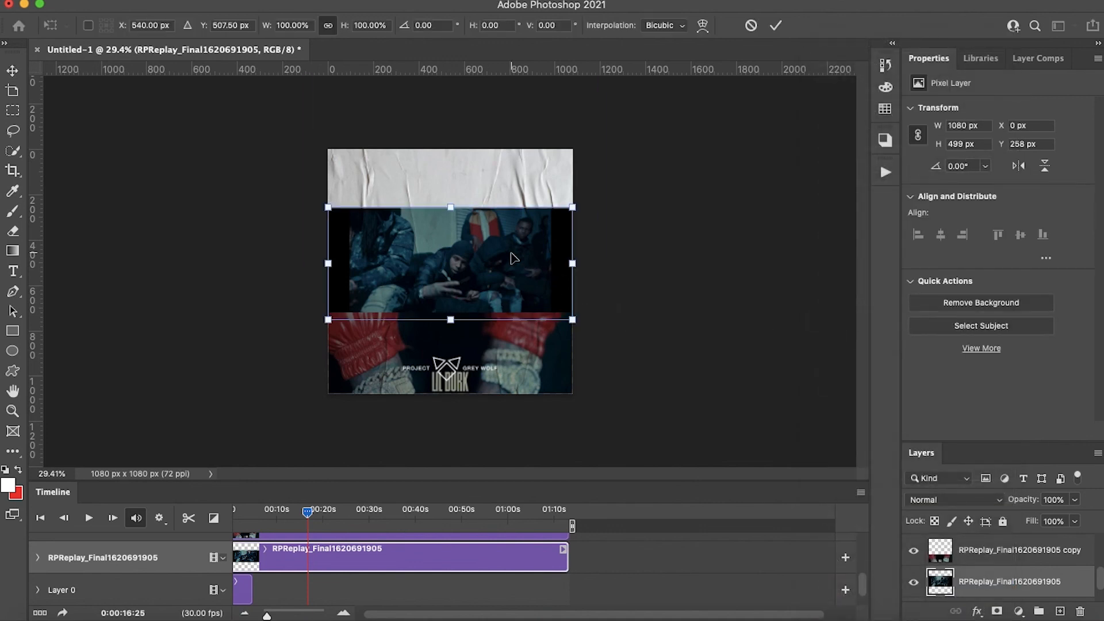
drag(574, 322, 599, 334)
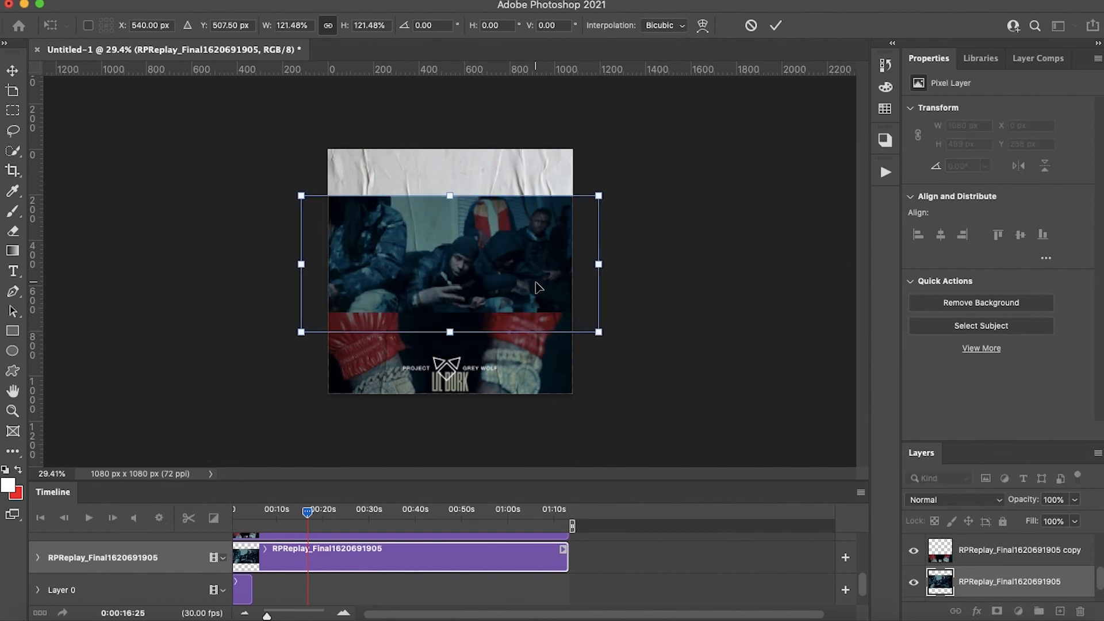
drag(536, 289, 536, 202)
key(Return)
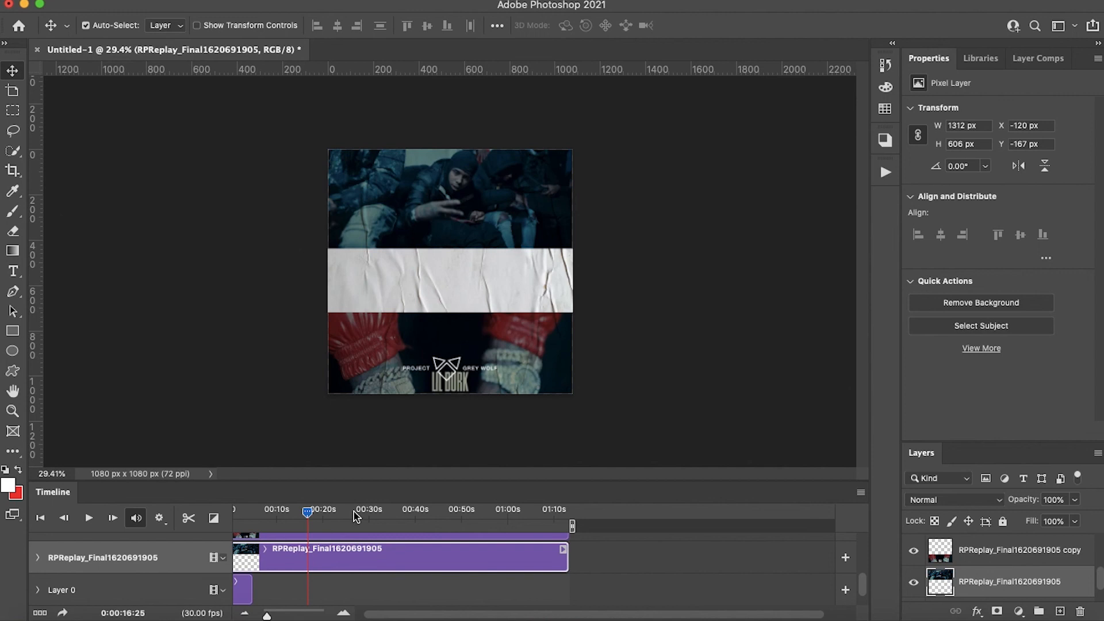
drag(310, 509, 246, 510)
scroll(299, 552, up, 3)
scroll(302, 554, up, 1)
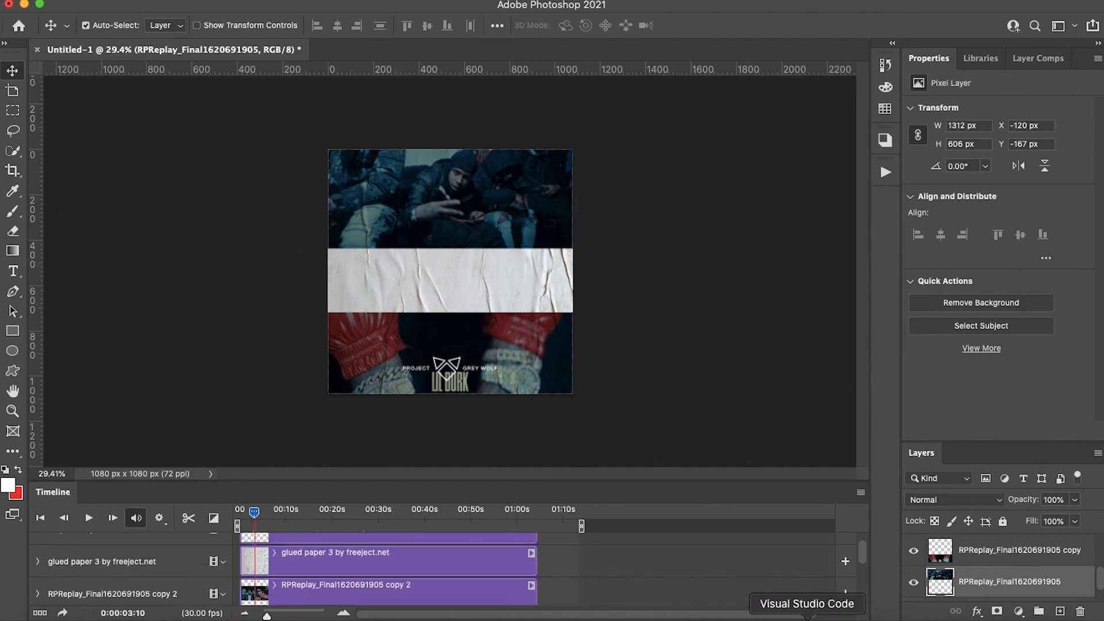
scroll(985, 583, up, 2)
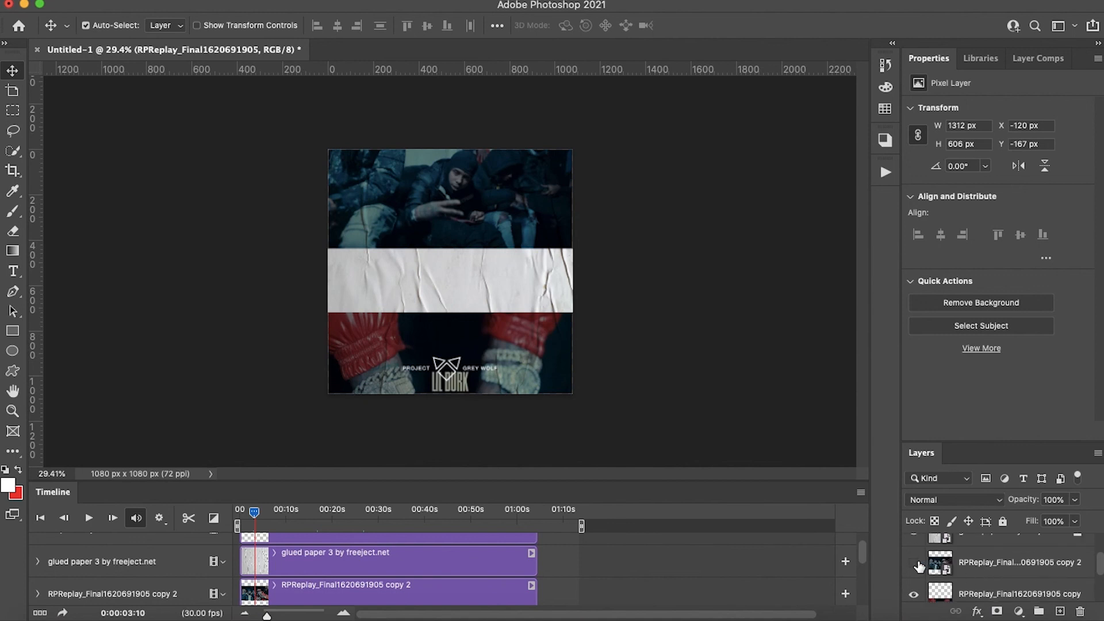
click(914, 563)
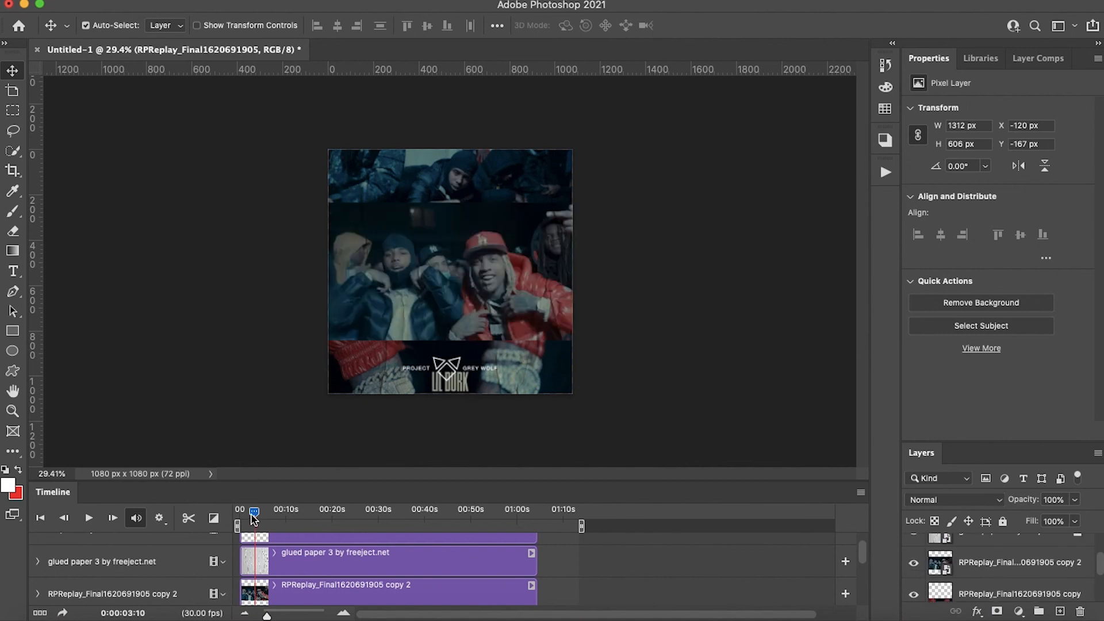
drag(251, 510, 506, 512)
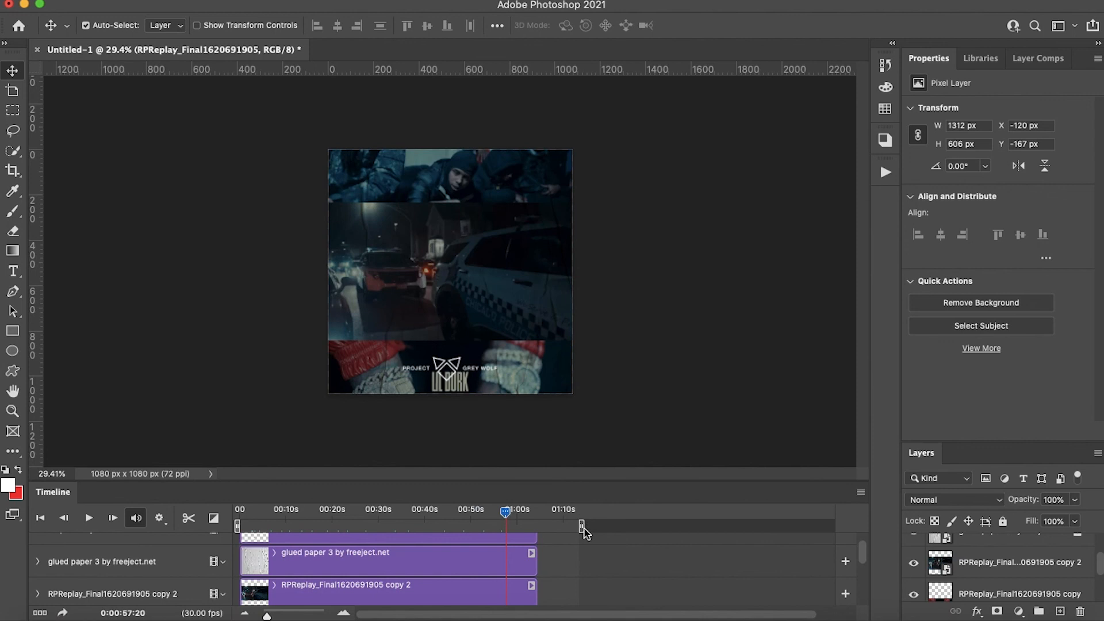
scroll(569, 554, up, 2)
scroll(567, 555, down, 6)
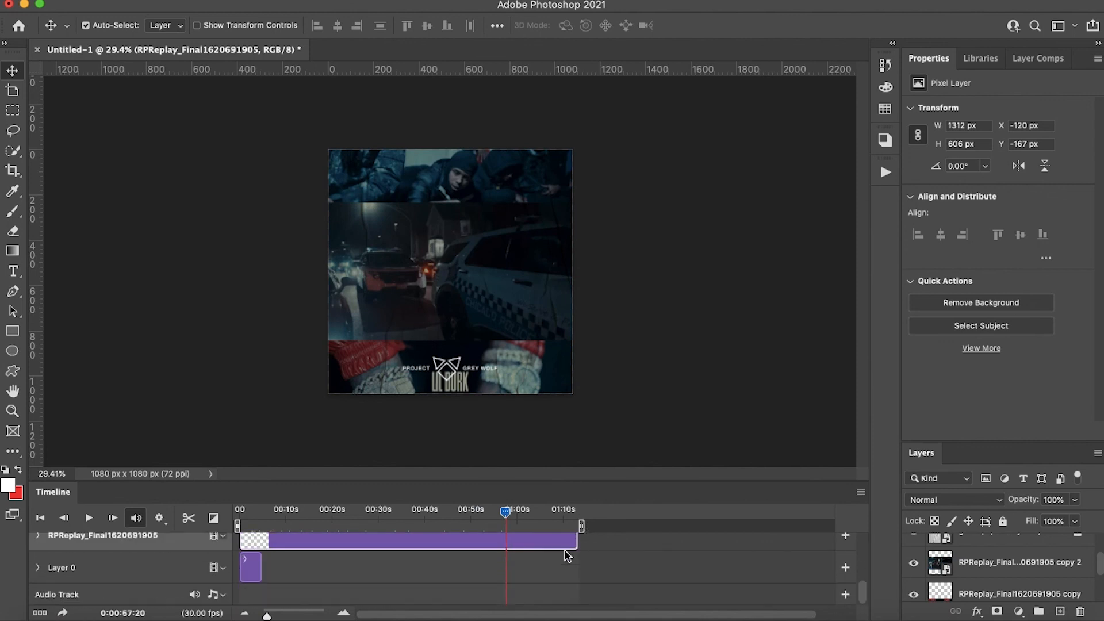
scroll(567, 556, up, 3)
scroll(567, 557, down, 1)
drag(575, 575, 536, 592)
scroll(542, 557, down, 2)
scroll(542, 557, up, 5)
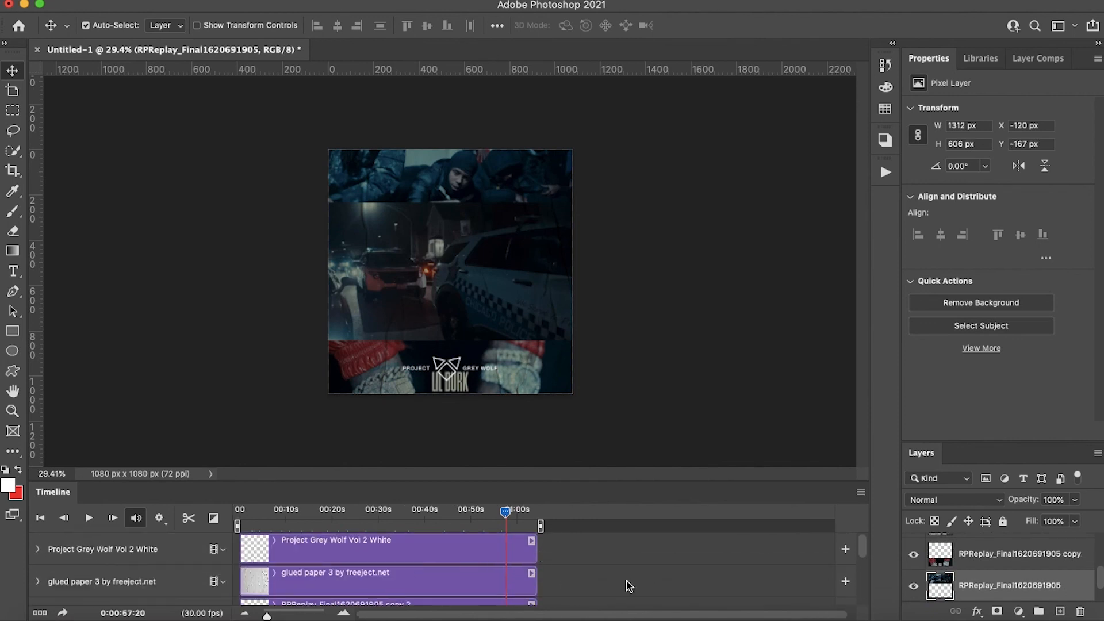
click(860, 494)
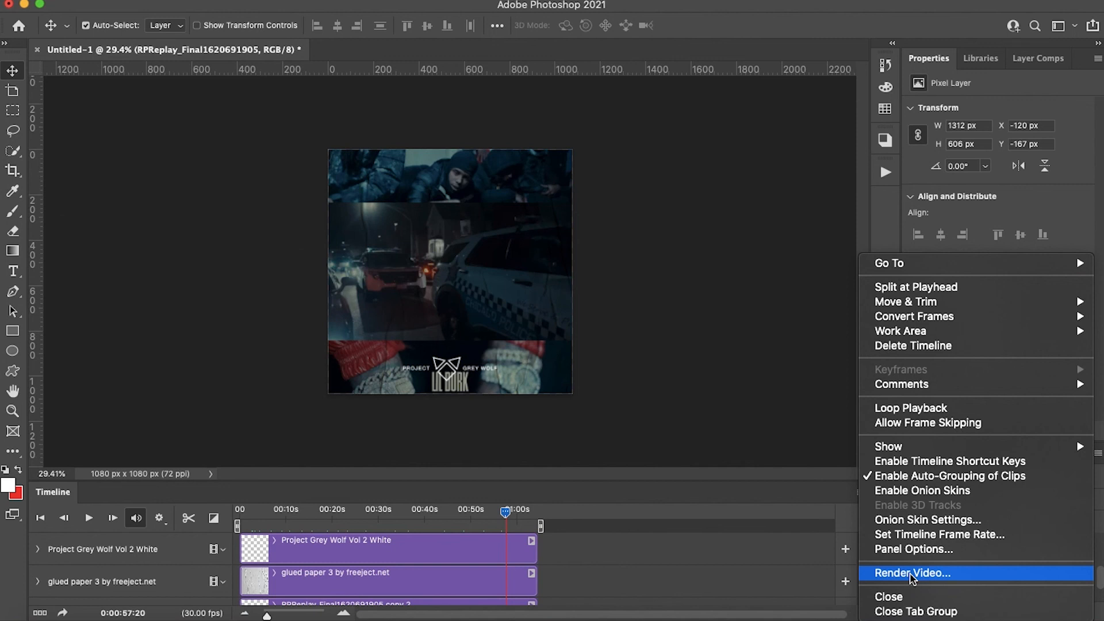
click(821, 446)
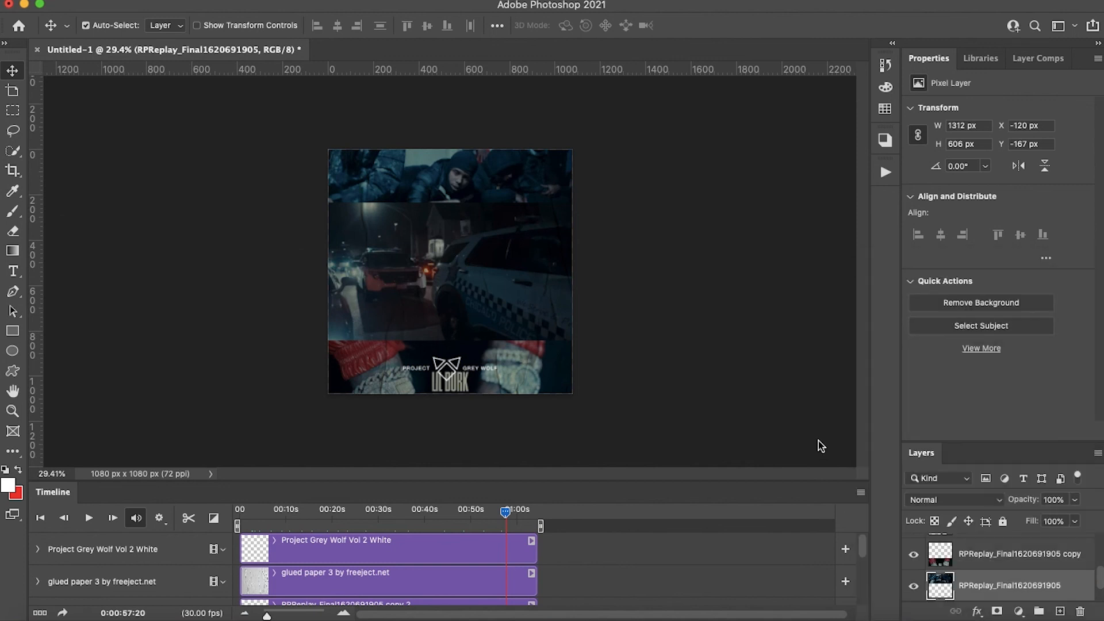